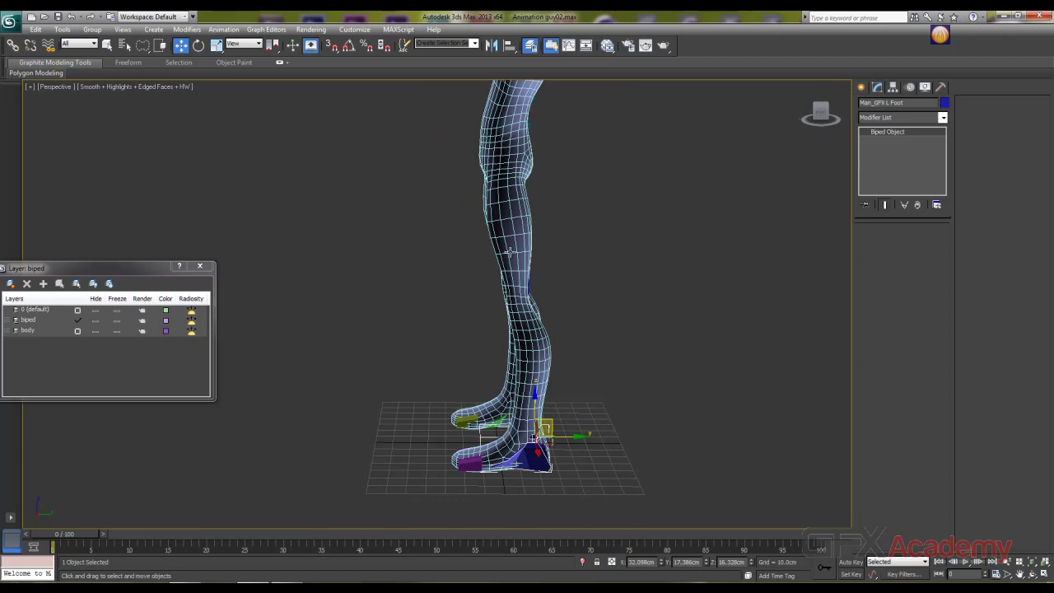
Step: Select the Animation_Guy mesh and examine the bone list in its Skin modifier
{"action": "left_click", "coordinate": [510, 251]}
{"action": "middle_click_drag", "start_coordinate": [501, 253], "coordinate": [522, 244], "text": "alt"}
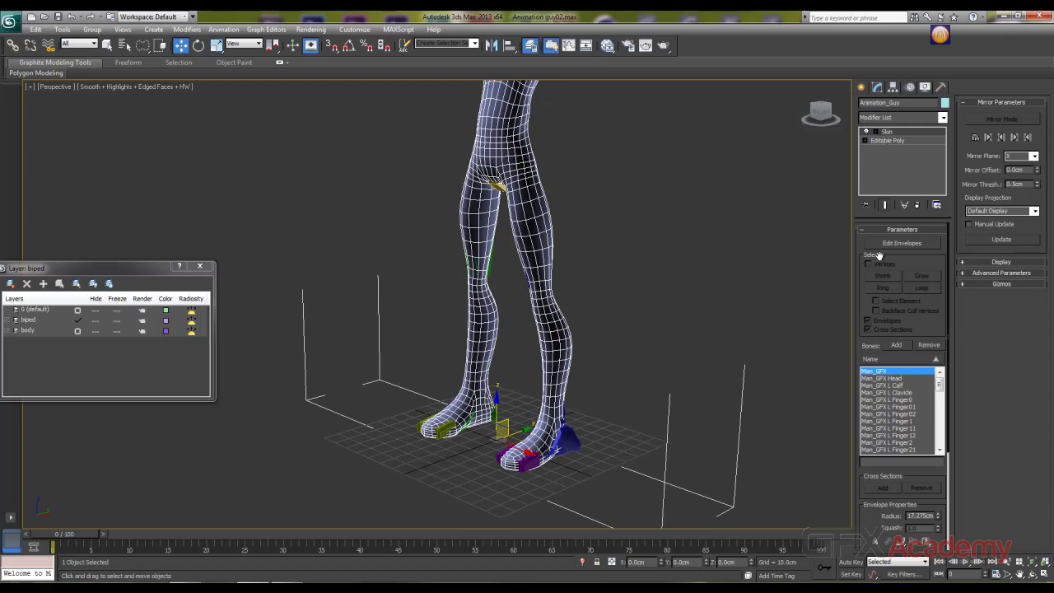
{"action": "left_click", "coordinate": [896, 345]}
{"action": "left_click", "coordinate": [279, 371]}
{"action": "mouse_move", "coordinate": [940, 384]}
{"action": "left_mouse_down"}
{"action": "mouse_move", "coordinate": [940, 439]}
{"action": "mouse_move", "coordinate": [940, 383]}
{"action": "left_mouse_up"}
Step: Freeze the body layer and move the left foot bone up and forward so the leg bends at the knee
{"action": "left_click", "coordinate": [581, 443]}
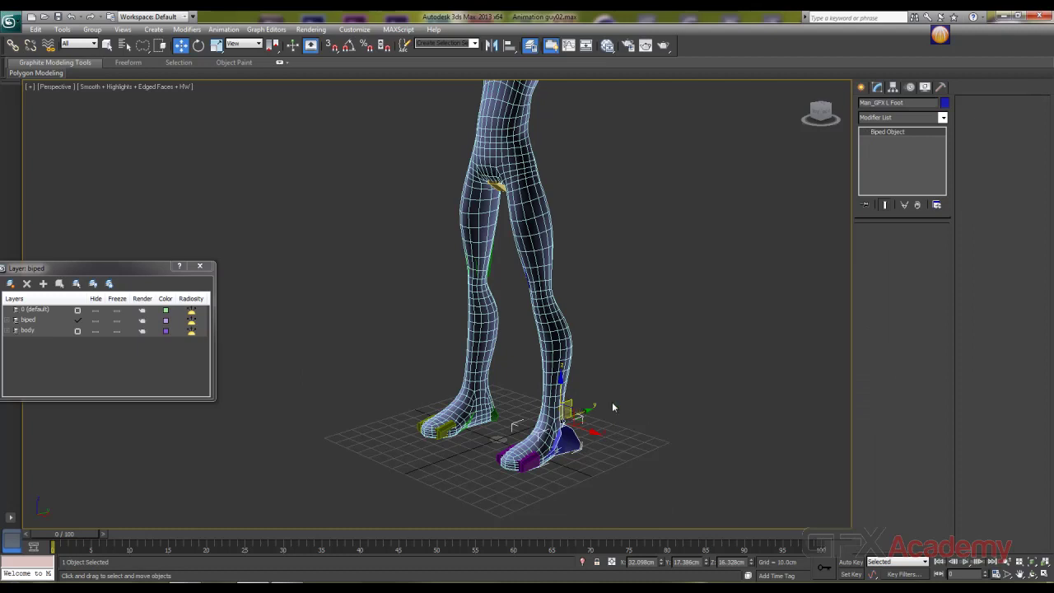
{"action": "middle_click_drag", "start_coordinate": [611, 402], "coordinate": [589, 384], "text": "alt"}
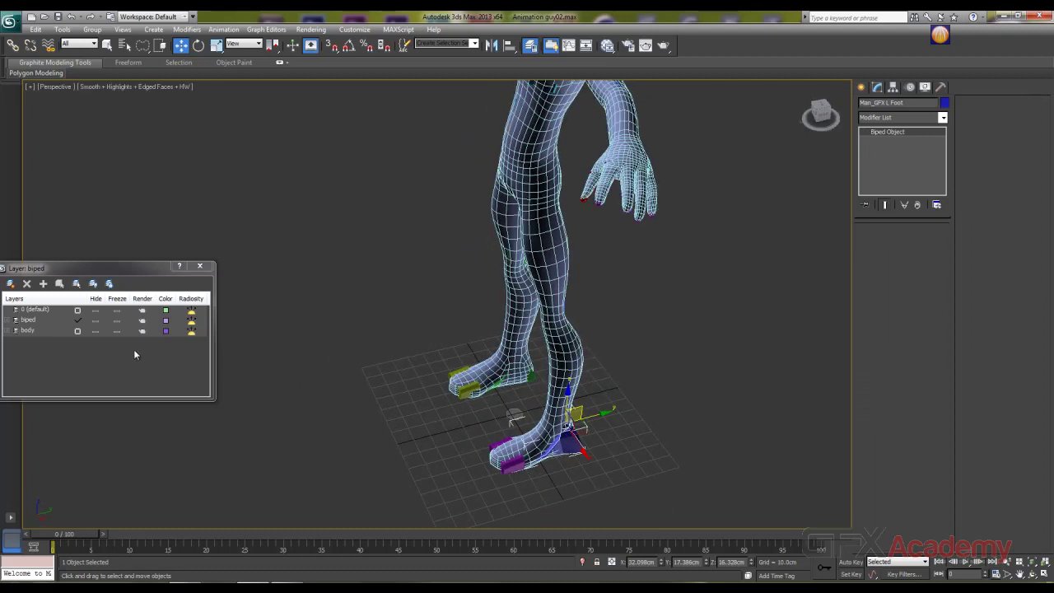
{"action": "left_click", "coordinate": [117, 330]}
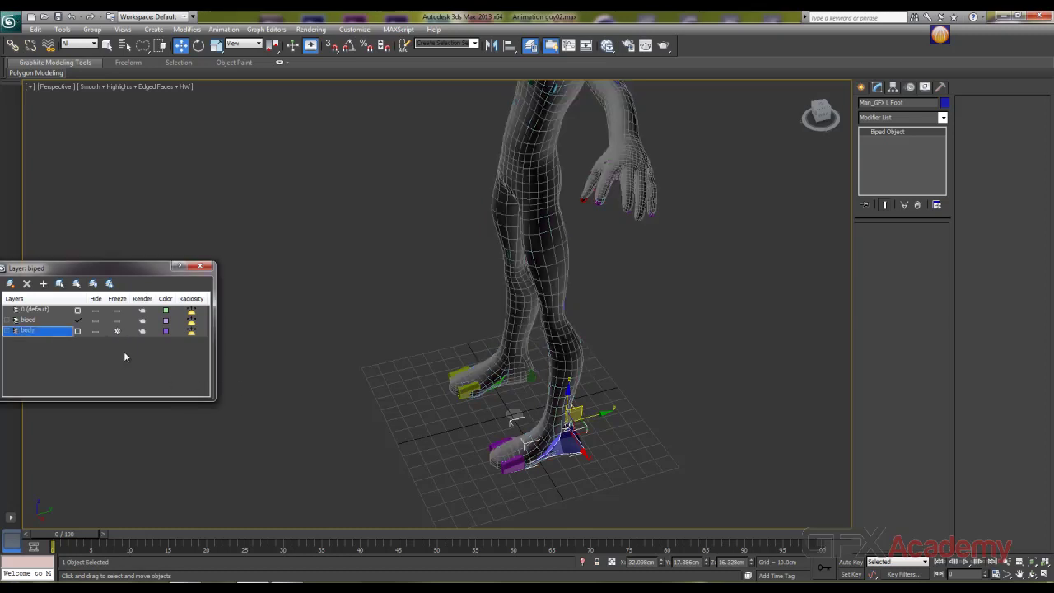
{"action": "left_click_drag", "start_coordinate": [574, 408], "coordinate": [426, 339]}
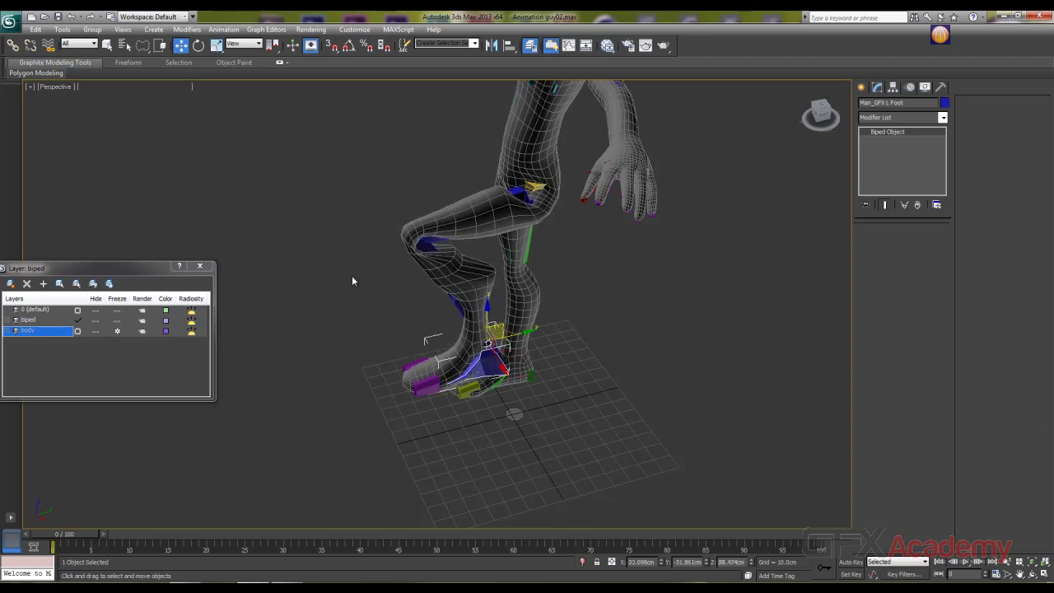
Step: Unfreeze the body layer and enable envelope editing with vertex selection on the Animation_Guy mesh's Skin modifier
{"action": "left_click", "coordinate": [118, 330]}
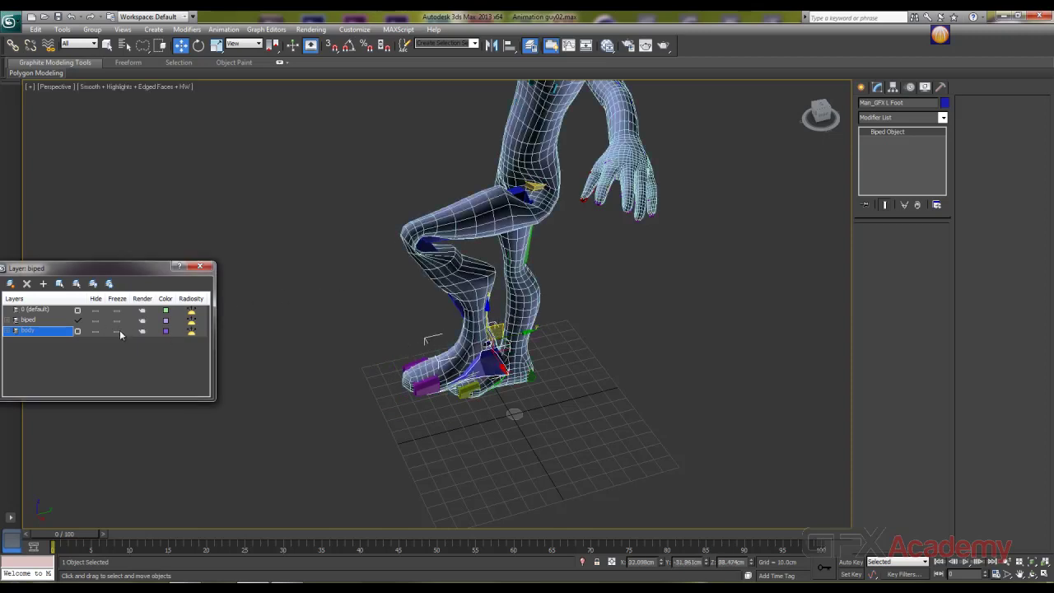
{"action": "left_click", "coordinate": [479, 285]}
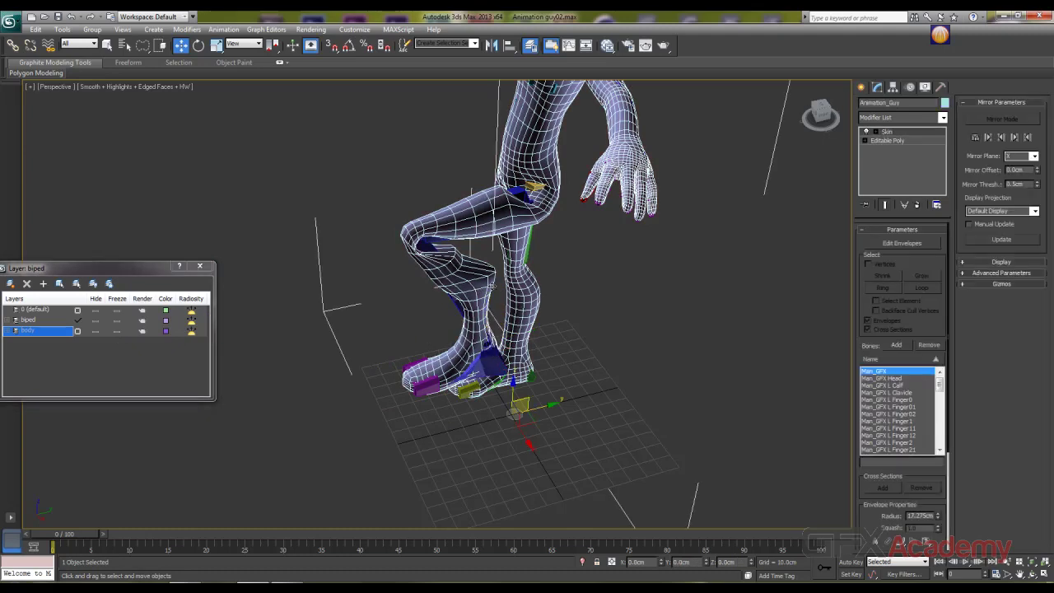
{"action": "middle_click_drag", "start_coordinate": [456, 342], "coordinate": [626, 298], "text": "alt"}
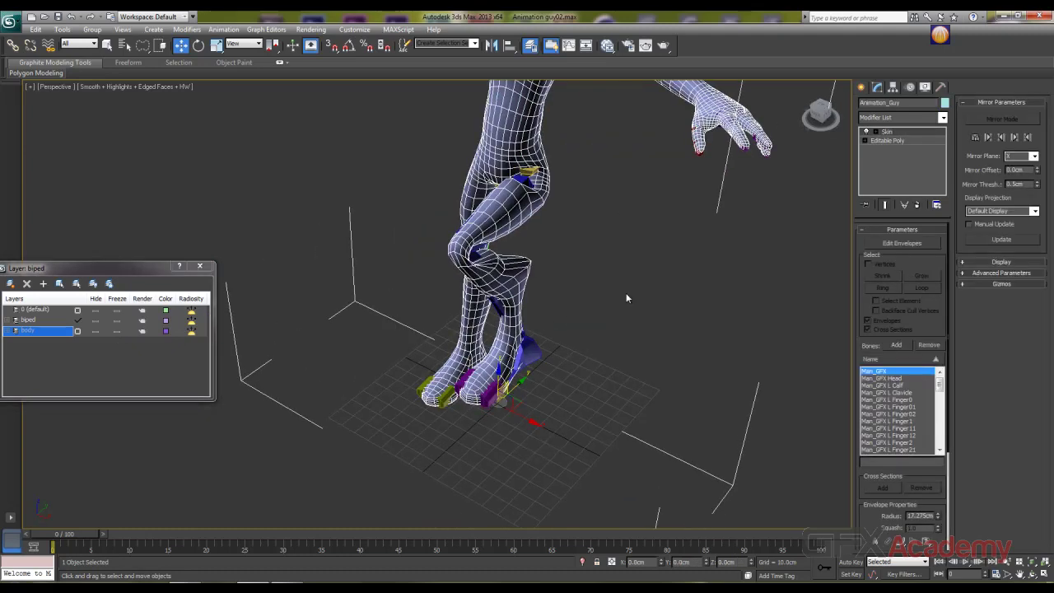
{"action": "left_click", "coordinate": [883, 242]}
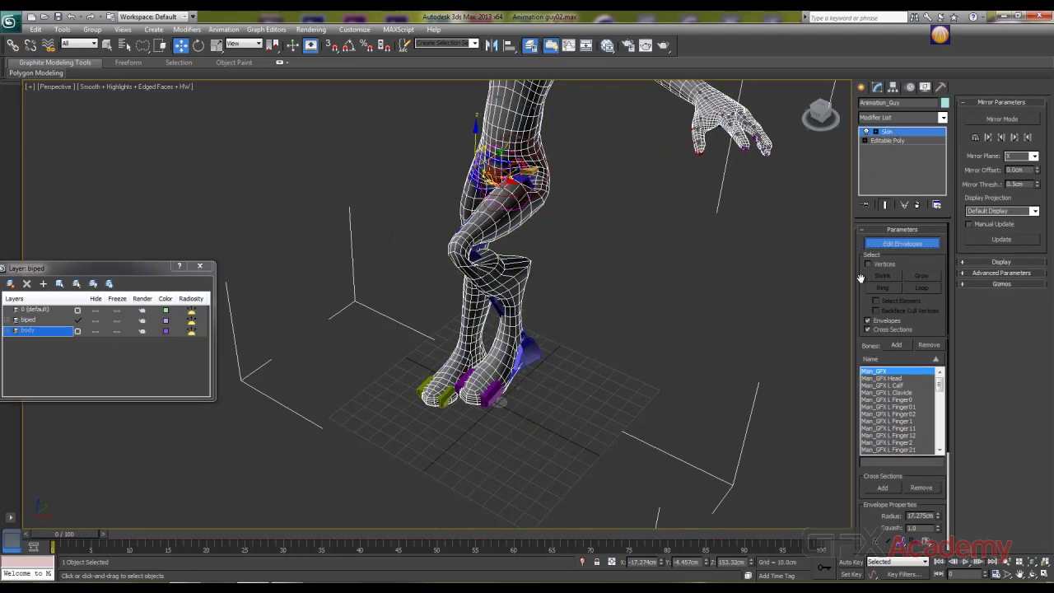
{"action": "left_click", "coordinate": [868, 265]}
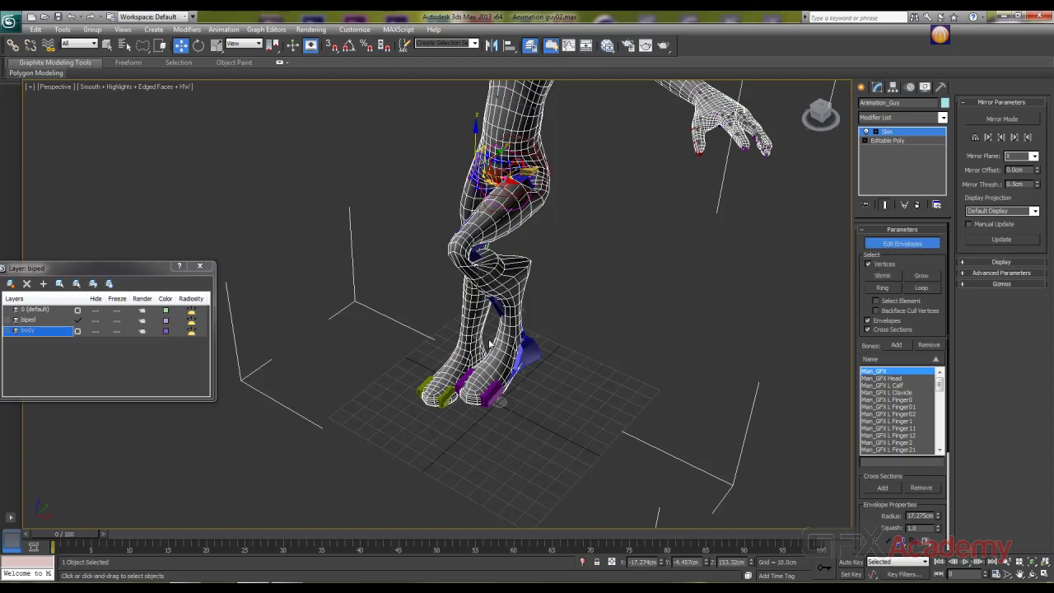
Step: Select the left calf bone's envelope on the raised leg
{"action": "scroll", "coordinate": [489, 344], "scroll_direction": "up", "scroll_amount": 3}
{"action": "middle_click_drag", "start_coordinate": [489, 344], "coordinate": [535, 276]}
{"action": "scroll", "coordinate": [569, 277], "scroll_direction": "up", "scroll_amount": 3}
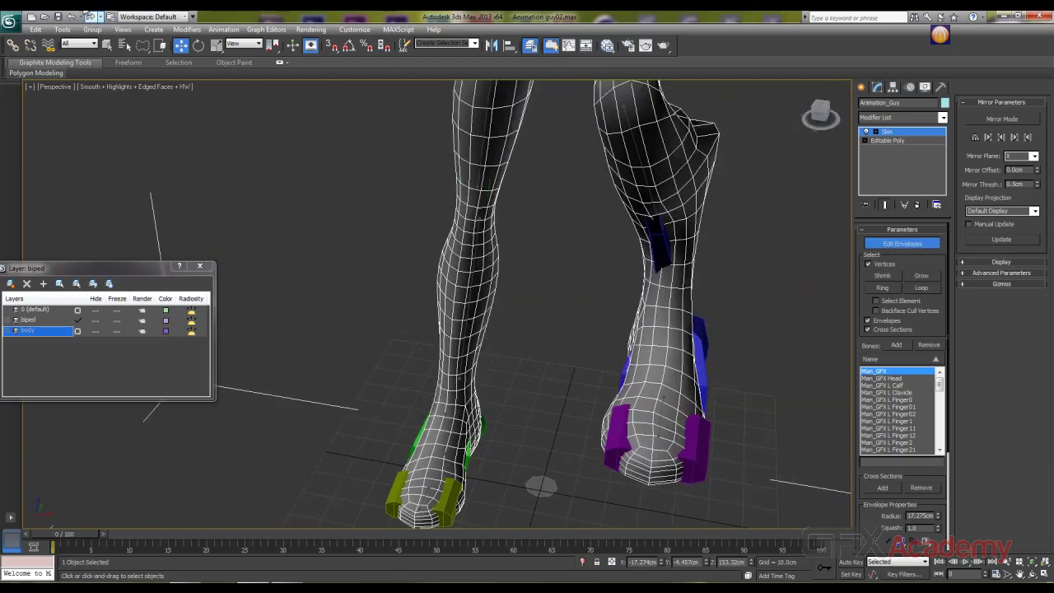
{"action": "mouse_move", "coordinate": [141, 50]}
{"action": "left_mouse_down"}
{"action": "mouse_move", "coordinate": [143, 131]}
{"action": "mouse_move", "coordinate": [143, 49]}
{"action": "mouse_move", "coordinate": [146, 116]}
{"action": "left_mouse_up"}
{"action": "mouse_move", "coordinate": [575, 198]}
{"action": "middle_mouse_down"}
{"action": "mouse_move", "coordinate": [559, 218]}
{"action": "mouse_move", "coordinate": [630, 212]}
{"action": "mouse_move", "coordinate": [665, 185]}
{"action": "mouse_move", "coordinate": [523, 216]}
{"action": "mouse_move", "coordinate": [548, 235]}
{"action": "mouse_move", "coordinate": [519, 238]}
{"action": "mouse_move", "coordinate": [519, 266]}
{"action": "mouse_move", "coordinate": [536, 283]}
{"action": "middle_mouse_up"}
{"action": "left_click", "coordinate": [666, 180]}
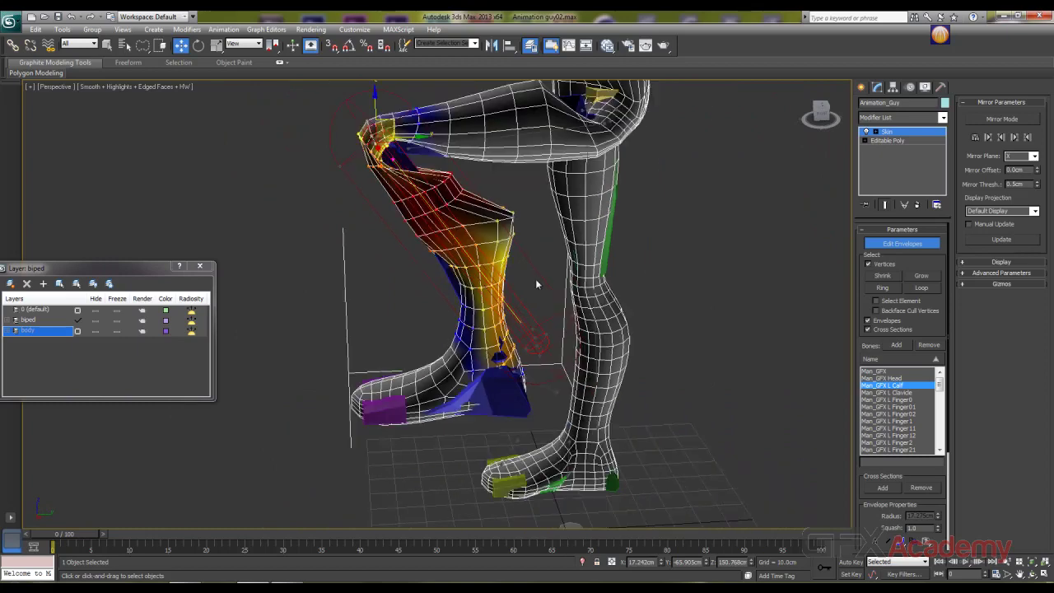
Step: Adjust the outer radius at the ankle end of the left calf envelope to about 12.1 cm
{"action": "left_click", "coordinate": [543, 341]}
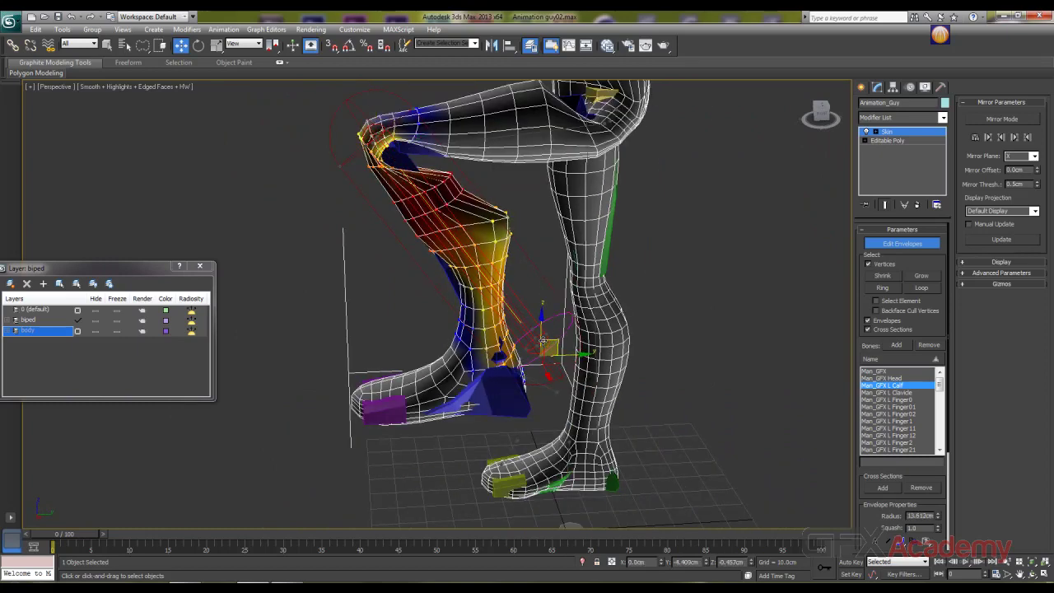
{"action": "mouse_move", "coordinate": [542, 341]}
{"action": "left_mouse_down"}
{"action": "mouse_move", "coordinate": [441, 292]}
{"action": "mouse_move", "coordinate": [565, 315]}
{"action": "mouse_move", "coordinate": [571, 352]}
{"action": "mouse_move", "coordinate": [550, 340]}
{"action": "left_mouse_up"}
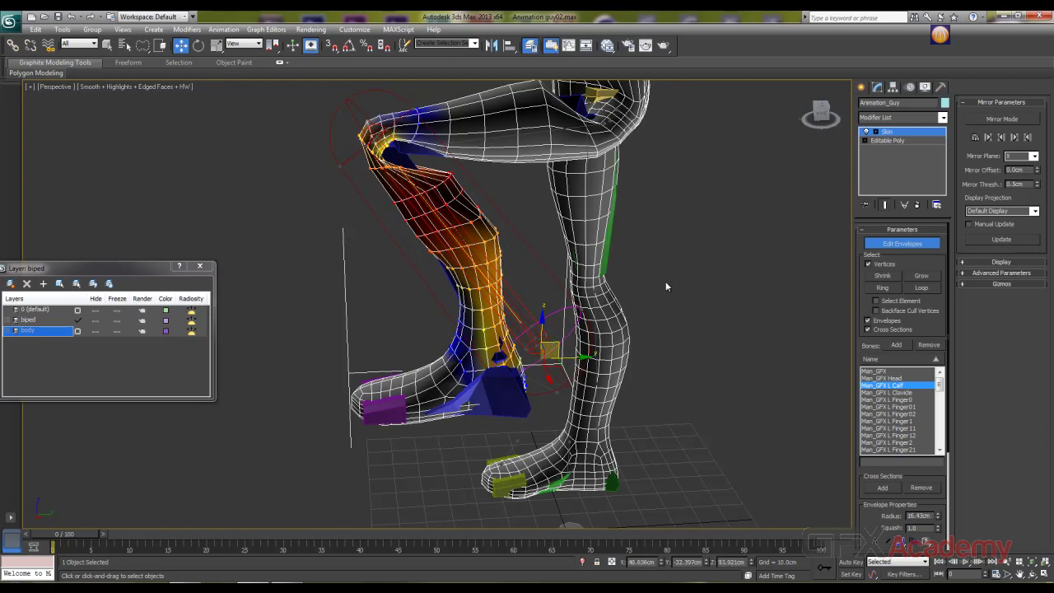
{"action": "middle_click_drag", "start_coordinate": [623, 333], "coordinate": [597, 335], "text": "alt"}
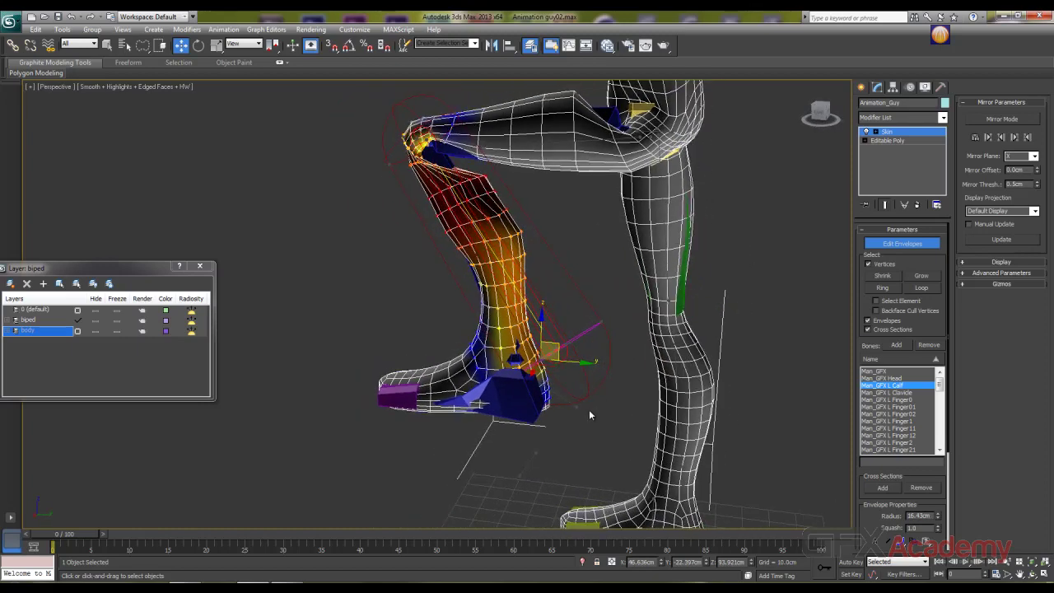
{"action": "middle_click_drag", "start_coordinate": [589, 411], "coordinate": [624, 330], "text": "alt"}
{"action": "scroll", "coordinate": [556, 333], "scroll_direction": "up", "scroll_amount": 4}
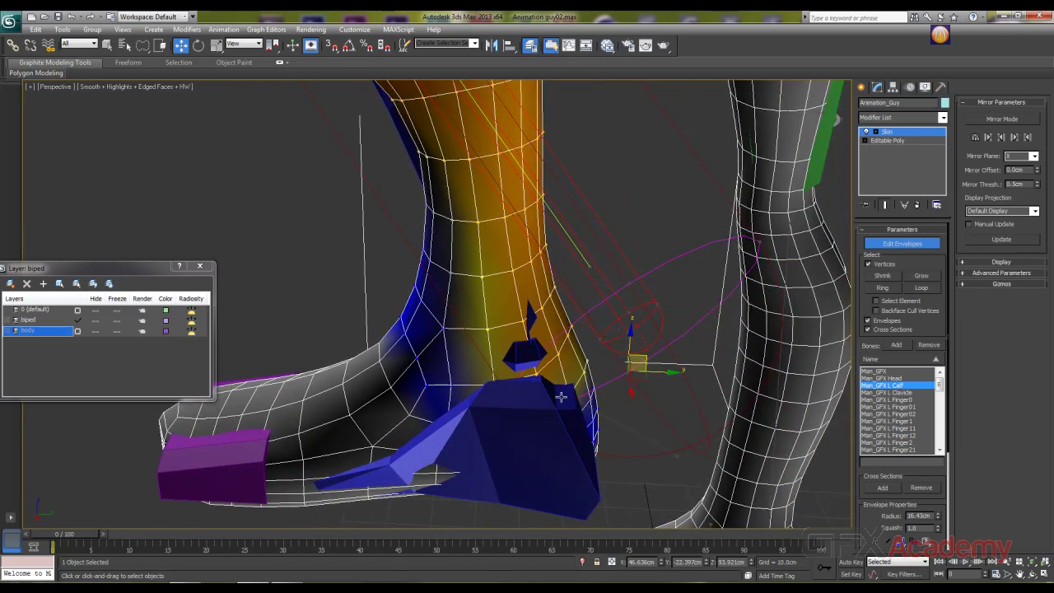
{"action": "middle_click_drag", "start_coordinate": [759, 242], "coordinate": [692, 282], "text": "alt"}
{"action": "mouse_move", "coordinate": [620, 269]}
{"action": "left_mouse_down"}
{"action": "mouse_move", "coordinate": [611, 257]}
{"action": "mouse_move", "coordinate": [594, 284]}
{"action": "mouse_move", "coordinate": [605, 245]}
{"action": "mouse_move", "coordinate": [592, 213]}
{"action": "mouse_move", "coordinate": [555, 242]}
{"action": "mouse_move", "coordinate": [565, 239]}
{"action": "left_mouse_up"}
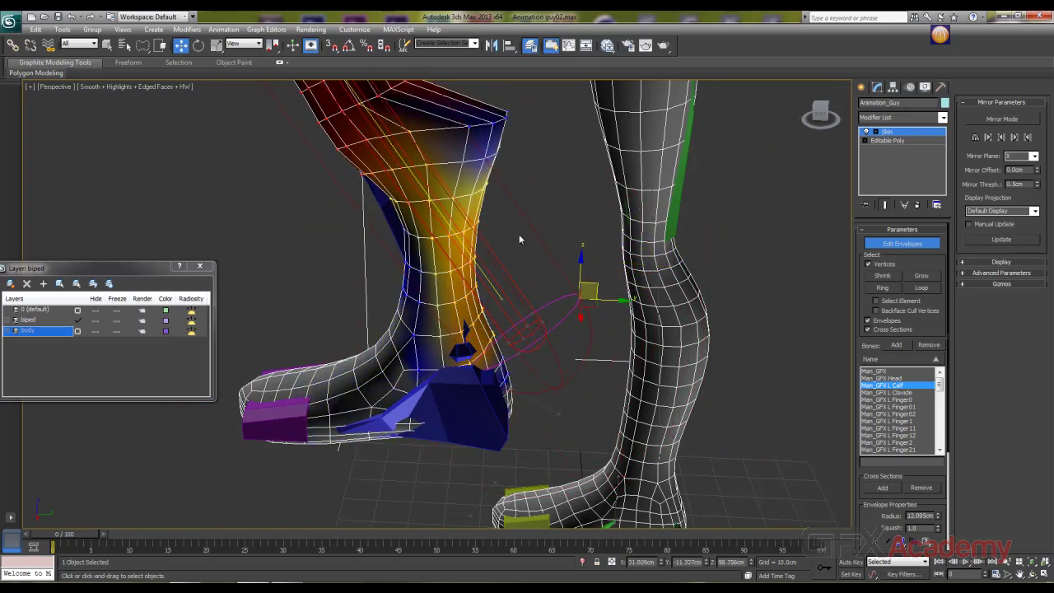
Step: Move the ankle end of the left calf envelope forward and down onto the ankle joint
{"action": "left_click", "coordinate": [502, 301]}
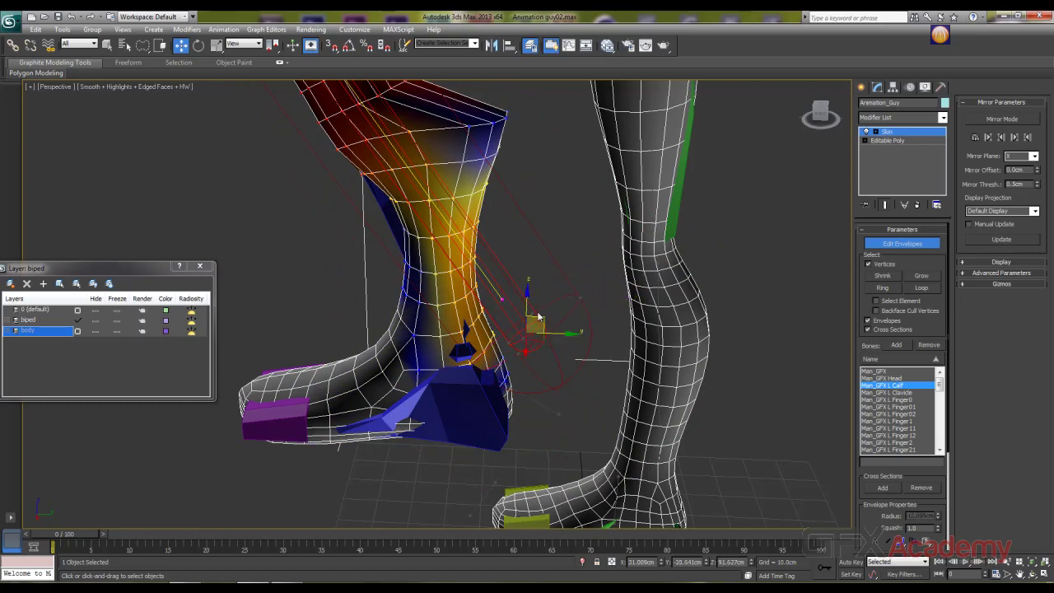
{"action": "mouse_move", "coordinate": [543, 315]}
{"action": "left_mouse_down"}
{"action": "mouse_move", "coordinate": [494, 330]}
{"action": "mouse_move", "coordinate": [484, 352]}
{"action": "left_mouse_up"}
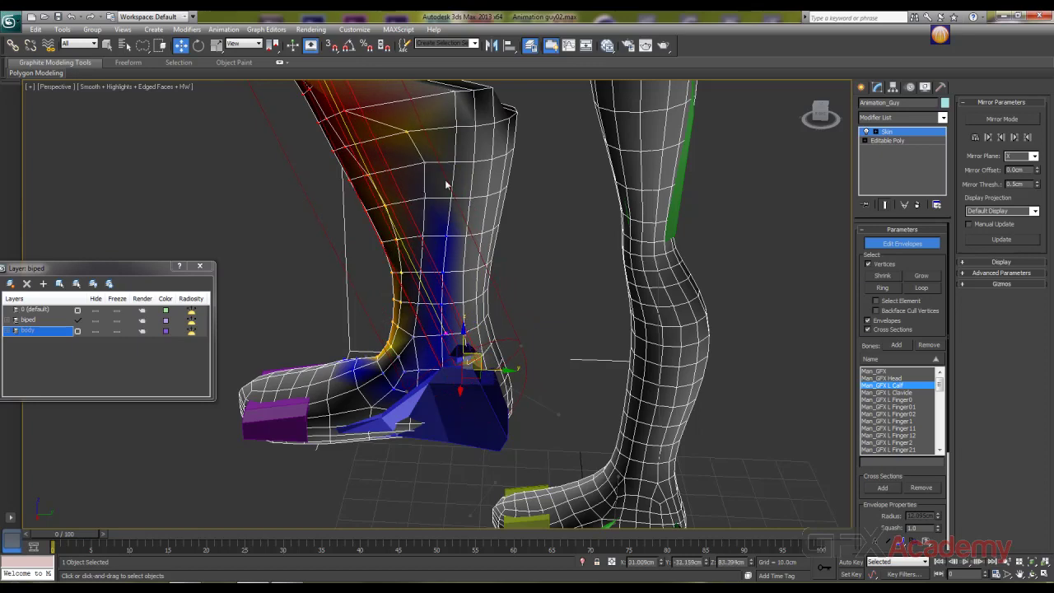
{"action": "middle_click_drag", "start_coordinate": [447, 181], "coordinate": [471, 243]}
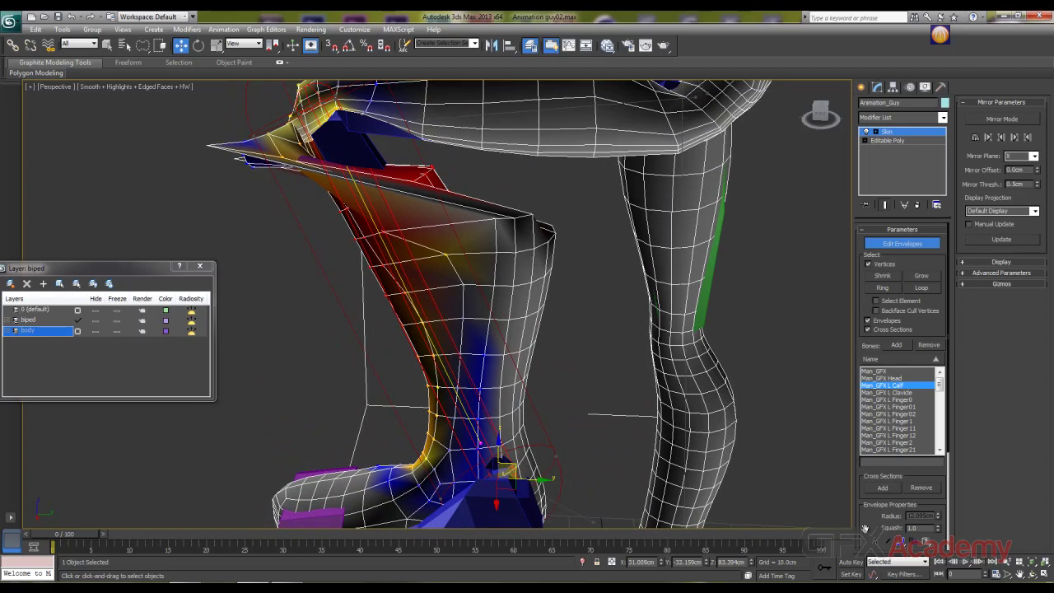
Step: Open the Weight Tool and give the stretched vertex loop at the upper calf a weight of 1 to the left calf bone
{"action": "left_click_drag", "start_coordinate": [864, 528], "coordinate": [865, 363]}
{"action": "left_click", "coordinate": [871, 499]}
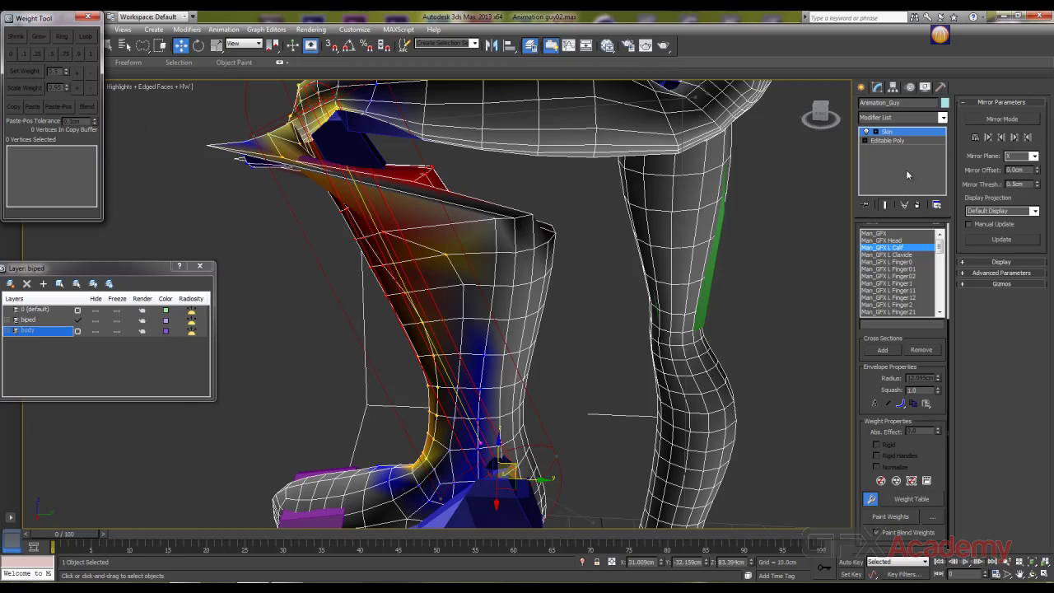
{"action": "scroll", "coordinate": [865, 377], "scroll_direction": "up", "scroll_amount": 5}
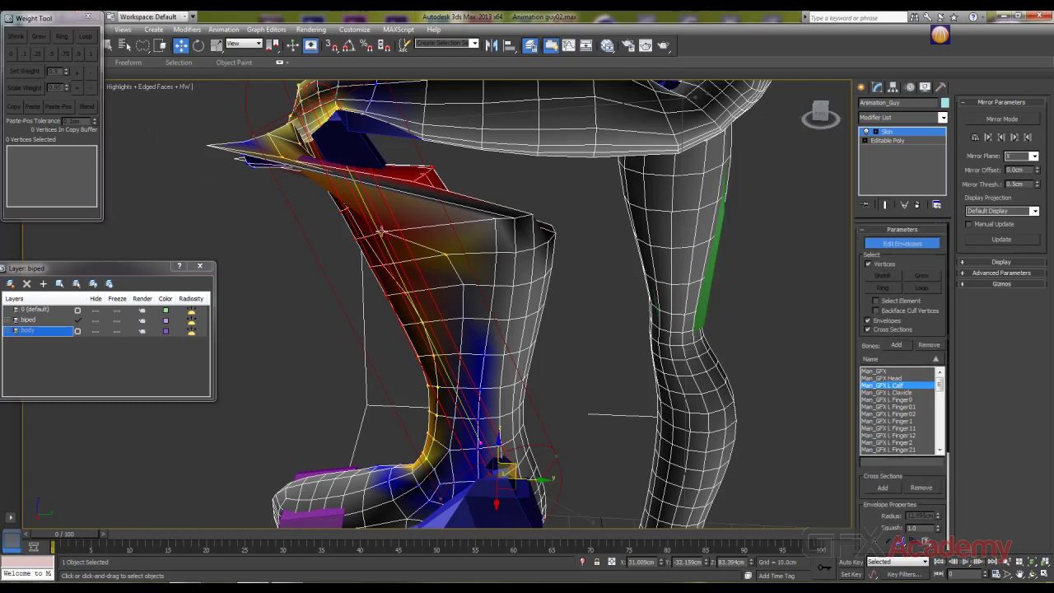
{"action": "left_click", "coordinate": [495, 221]}
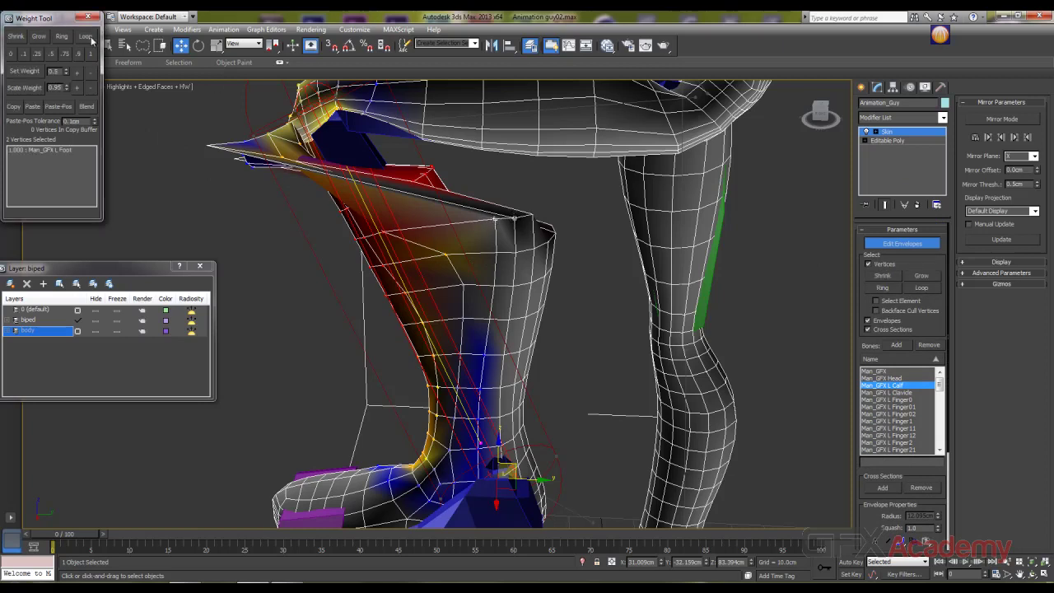
{"action": "left_click", "coordinate": [86, 37]}
{"action": "left_click", "coordinate": [91, 53]}
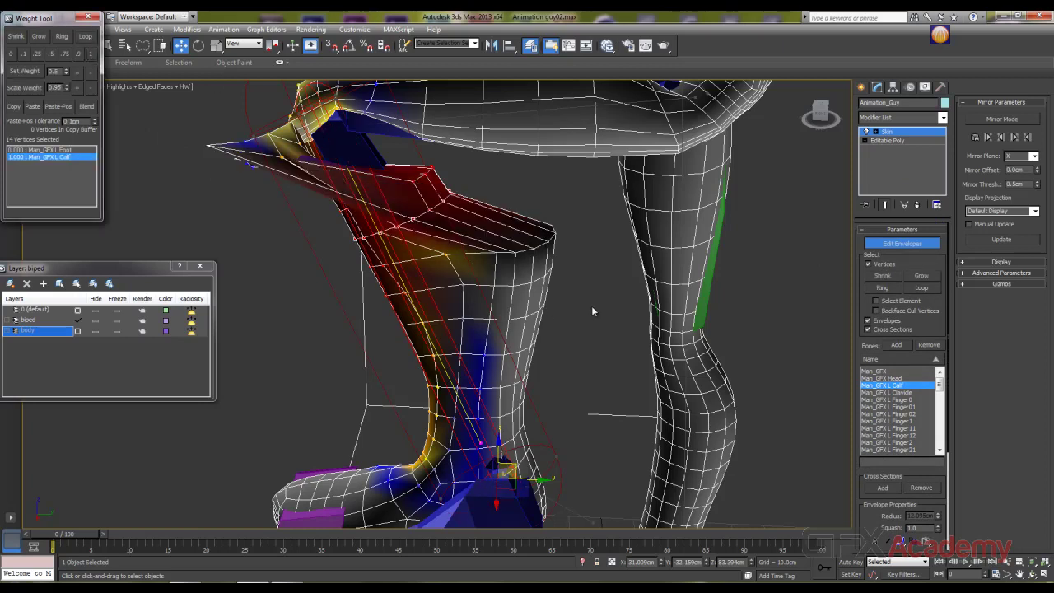
Step: Try to weight a larger loop-expanded selection of calf vertices fully to the left calf bone
{"action": "mouse_move", "coordinate": [580, 216]}
{"action": "left_mouse_down"}
{"action": "mouse_move", "coordinate": [560, 325]}
{"action": "mouse_move", "coordinate": [338, 275]}
{"action": "mouse_move", "coordinate": [449, 202]}
{"action": "mouse_move", "coordinate": [609, 204]}
{"action": "left_mouse_up"}
{"action": "mouse_move", "coordinate": [592, 309]}
{"action": "left_mouse_down"}
{"action": "mouse_move", "coordinate": [527, 353]}
{"action": "mouse_move", "coordinate": [443, 368]}
{"action": "mouse_move", "coordinate": [573, 221]}
{"action": "left_mouse_up"}
{"action": "left_click", "coordinate": [84, 37]}
{"action": "left_click", "coordinate": [90, 52]}
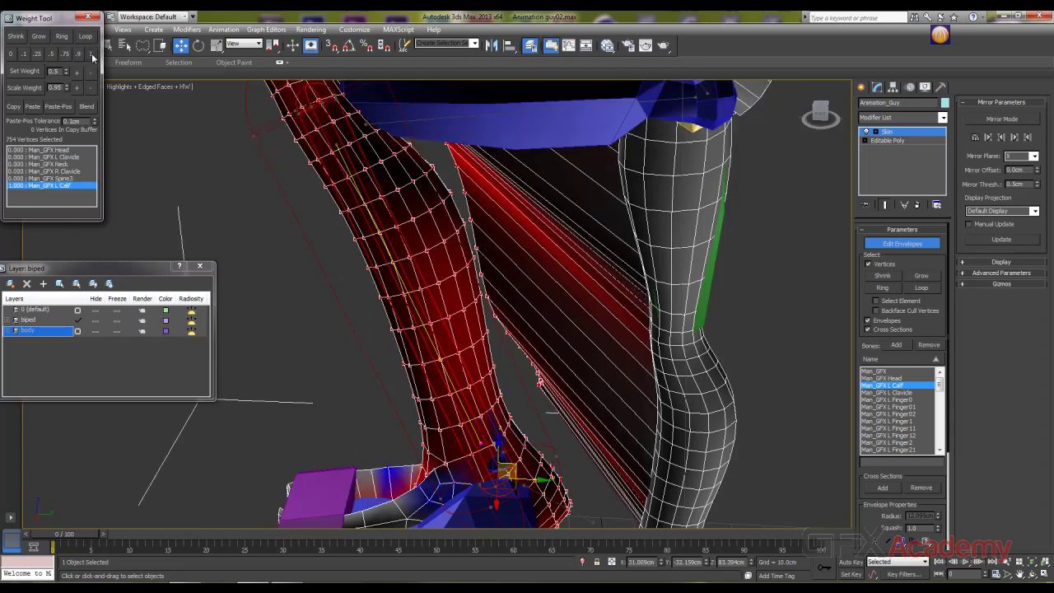
{"action": "key", "text": "ctrl+z"}
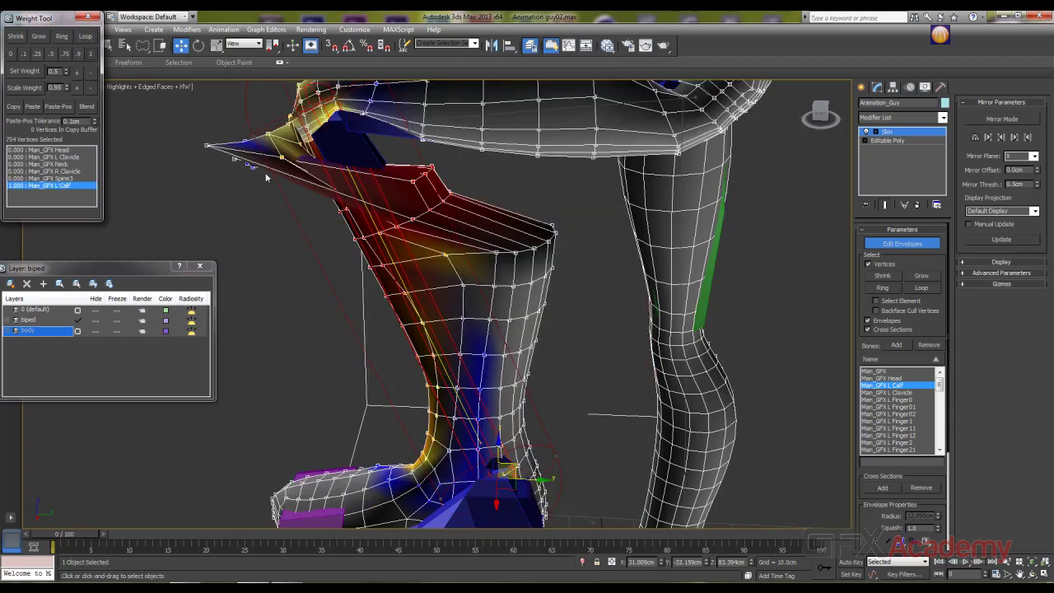
Step: Try to select the calf vertices as a region from the inner side of the leg and expand them with Loop
{"action": "middle_click_drag", "start_coordinate": [568, 333], "coordinate": [741, 325], "text": "alt"}
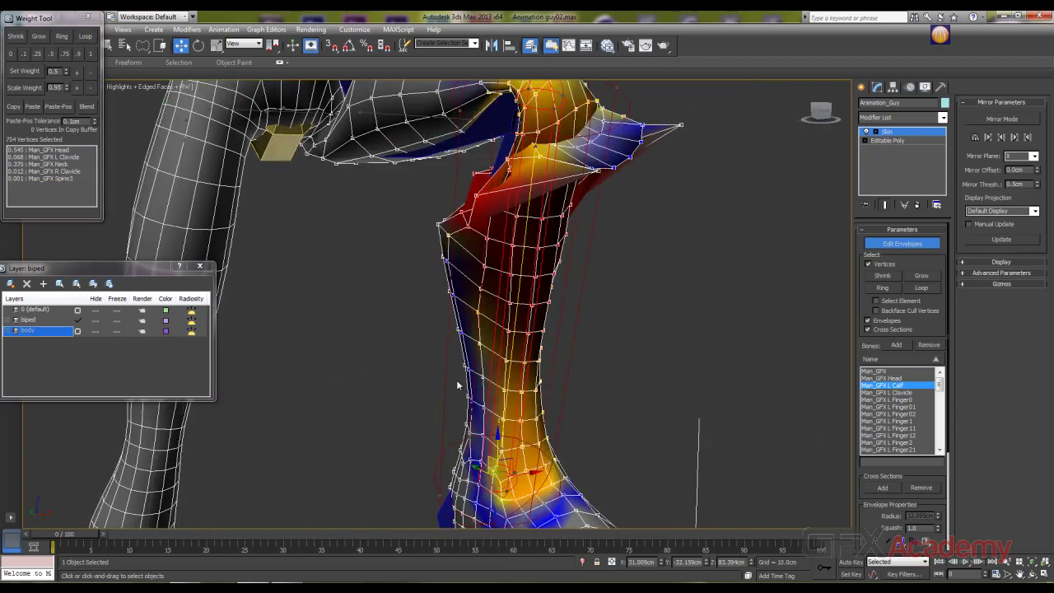
{"action": "middle_click_drag", "start_coordinate": [392, 385], "coordinate": [594, 187]}
{"action": "middle_click_drag", "start_coordinate": [448, 284], "coordinate": [597, 216], "text": "alt"}
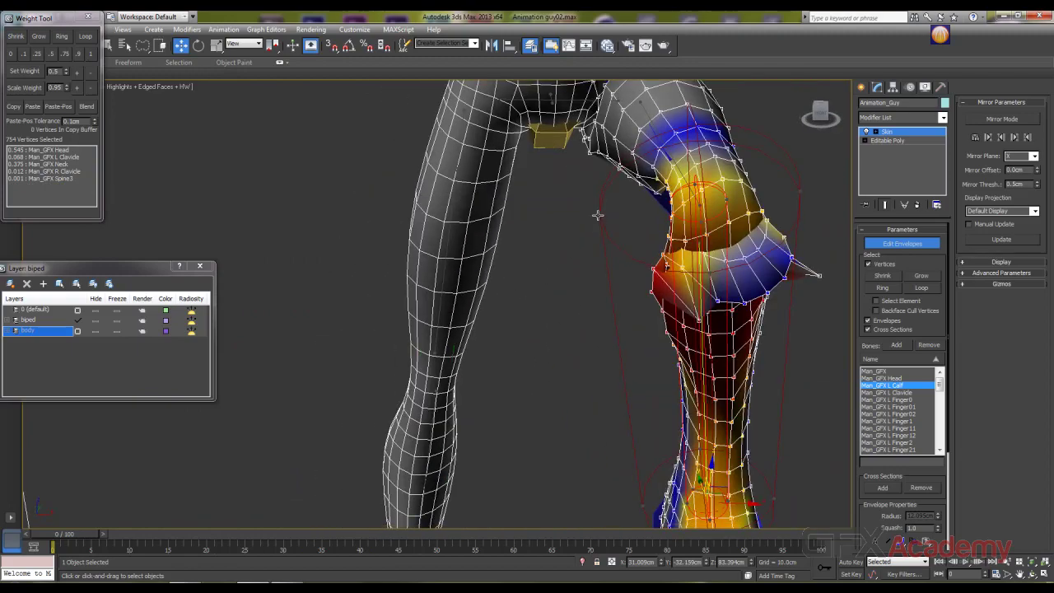
{"action": "scroll", "coordinate": [576, 276], "scroll_direction": "down", "scroll_amount": 5}
{"action": "left_click", "coordinate": [607, 280]}
{"action": "middle_click_drag", "start_coordinate": [607, 281], "coordinate": [611, 352], "text": "alt"}
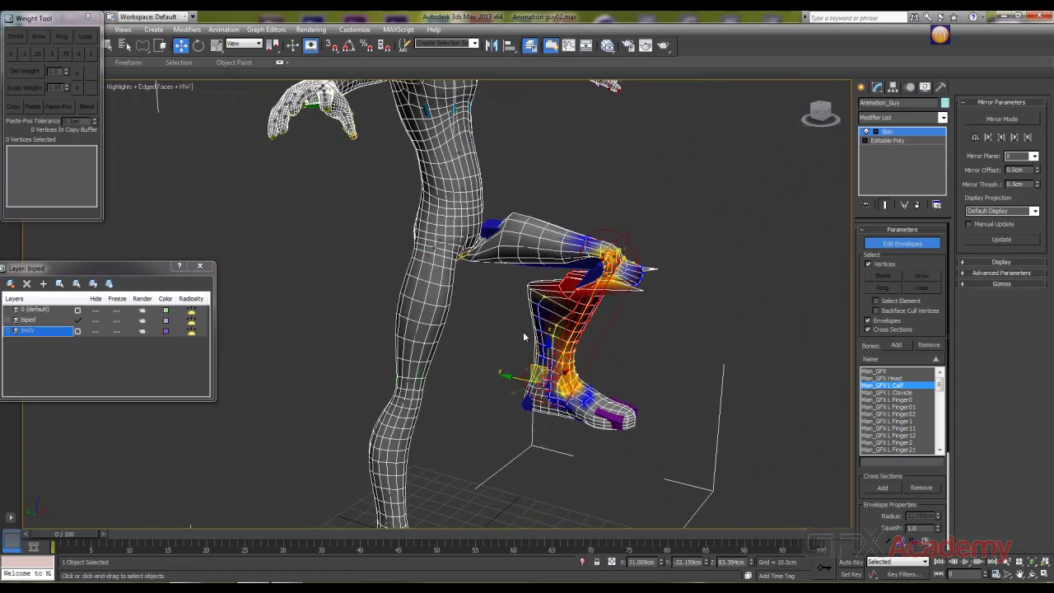
{"action": "mouse_move", "coordinate": [543, 283]}
{"action": "left_mouse_down"}
{"action": "mouse_move", "coordinate": [610, 313]}
{"action": "mouse_move", "coordinate": [597, 346]}
{"action": "left_mouse_up"}
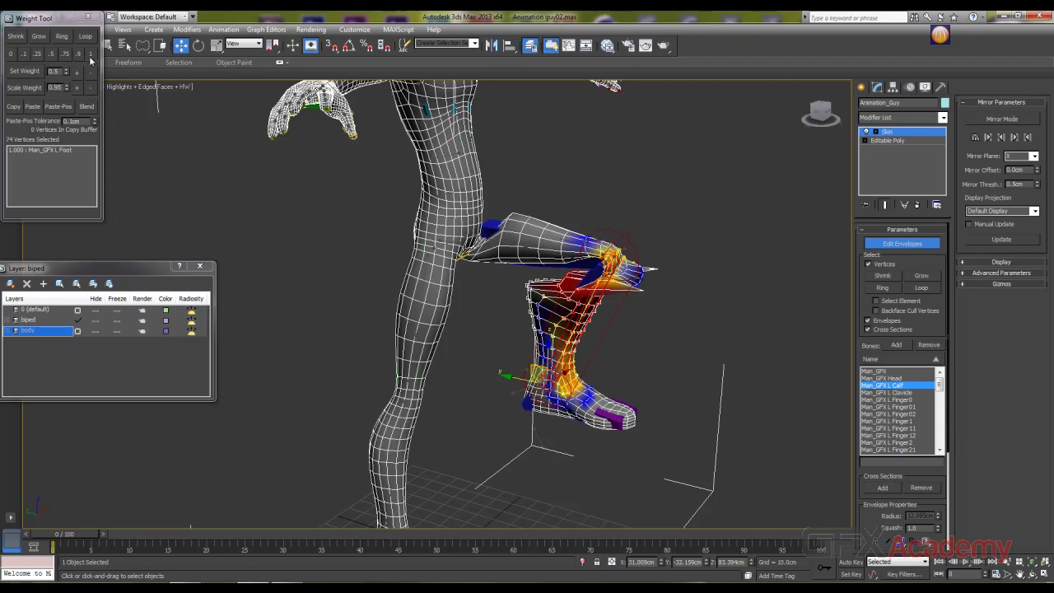
{"action": "left_click", "coordinate": [86, 36]}
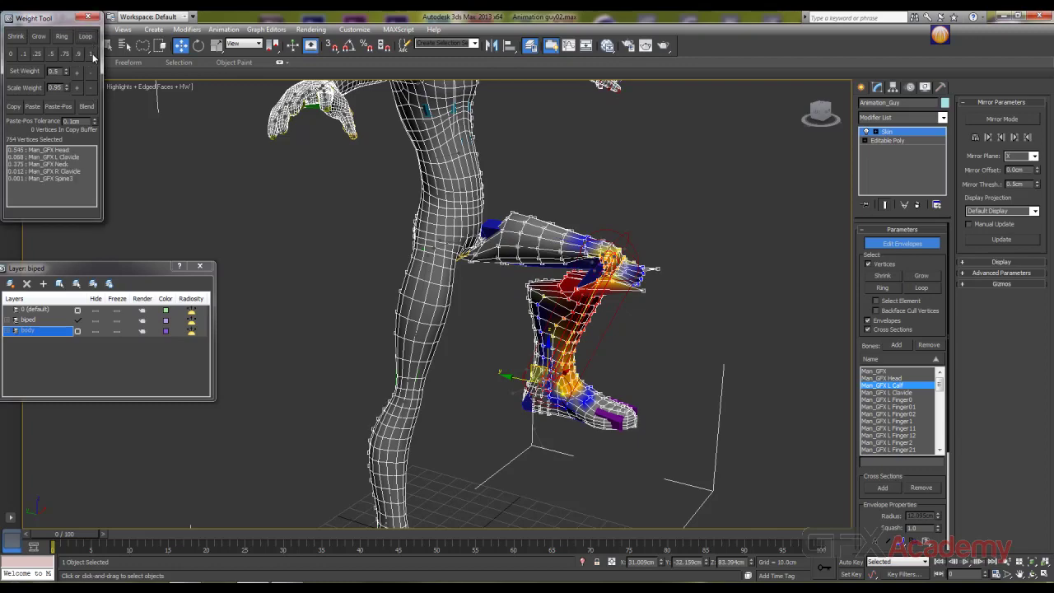
{"action": "middle_click_drag", "start_coordinate": [288, 123], "coordinate": [625, 332], "text": "alt"}
{"action": "left_click", "coordinate": [626, 332]}
Step: Select two adjacent vertices in the next upper-calf row, expand them to the full loop, and weight it 1 to the left calf bone
{"action": "left_click", "coordinate": [443, 341]}
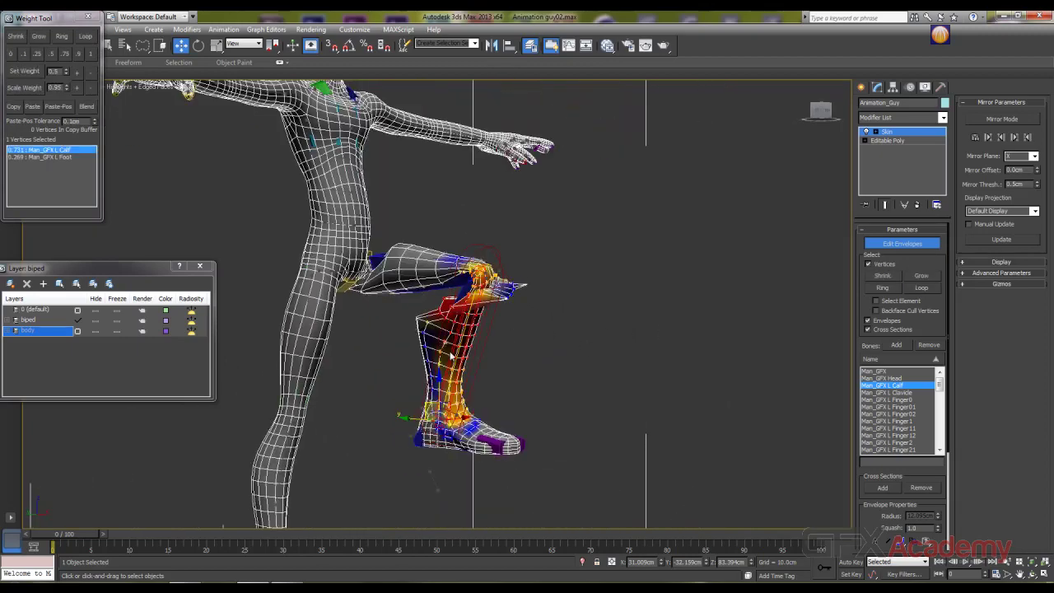
{"action": "scroll", "coordinate": [472, 325], "scroll_direction": "up", "scroll_amount": 10}
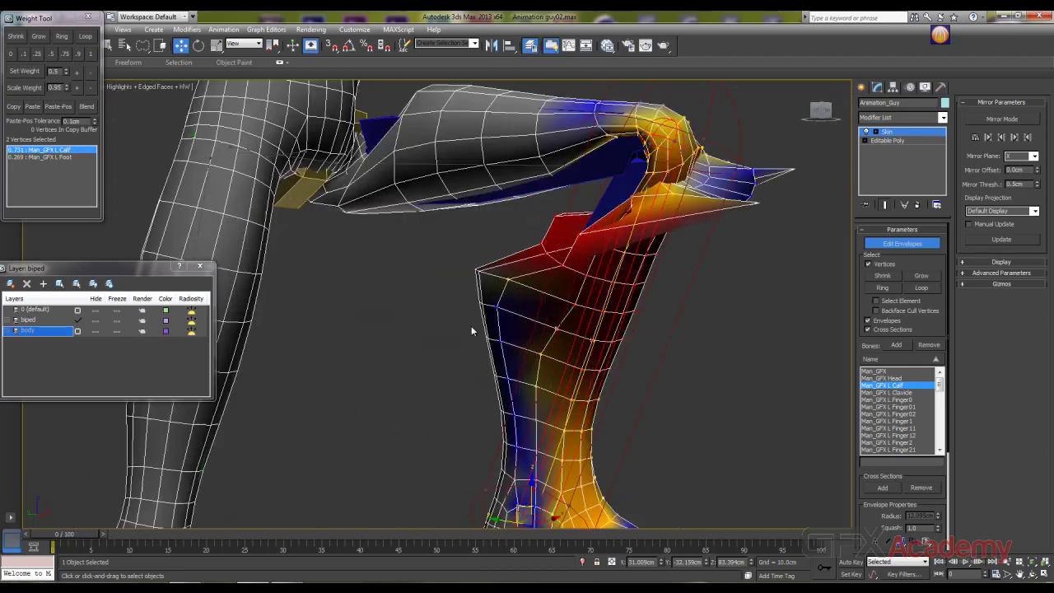
{"action": "left_click", "coordinate": [511, 276]}
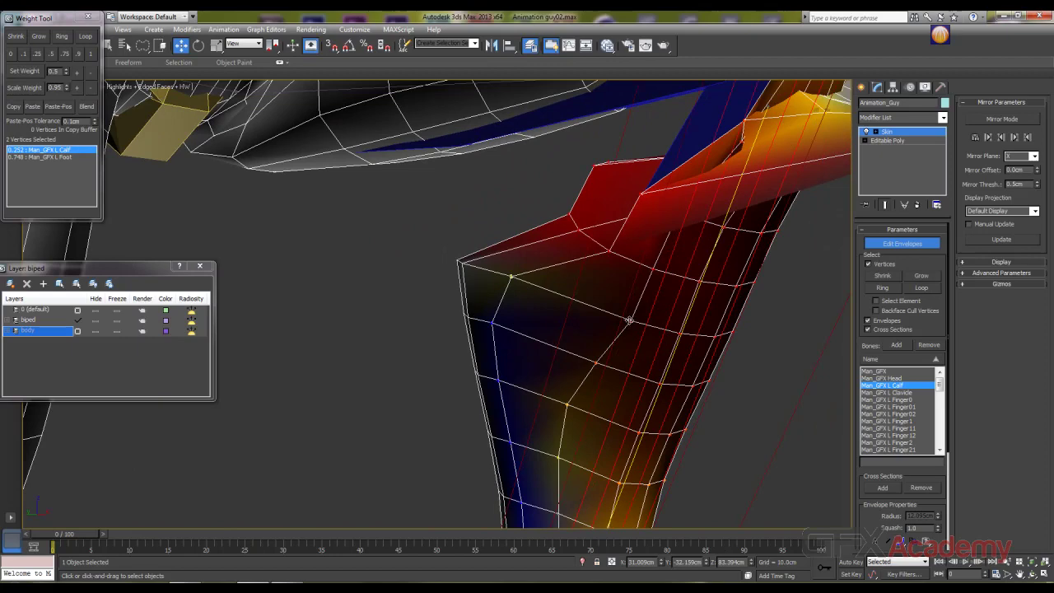
{"action": "left_click", "coordinate": [85, 37]}
{"action": "left_click", "coordinate": [90, 54]}
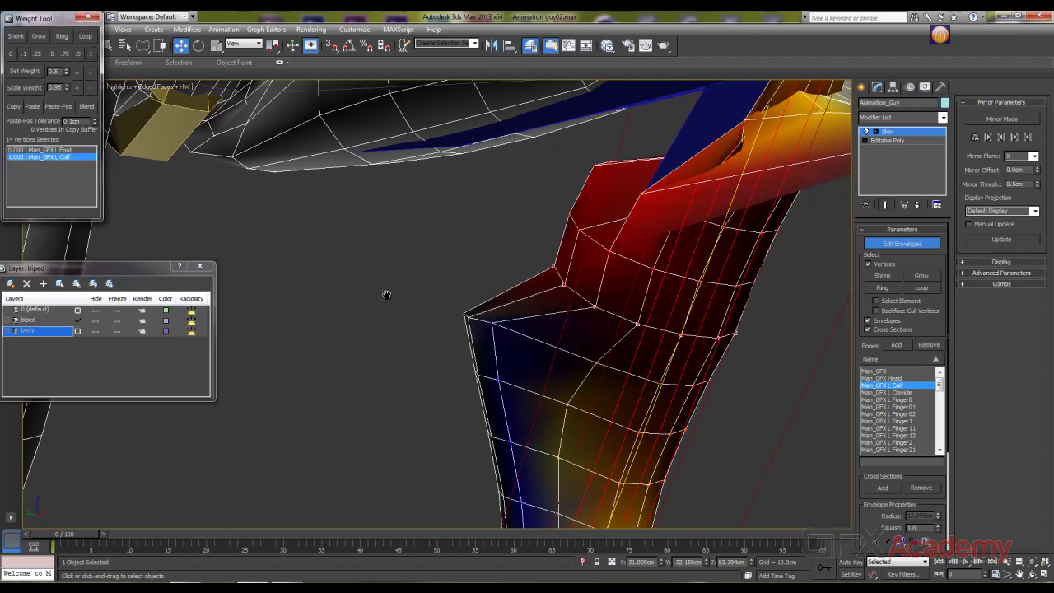
Step: Select two adjacent vertices at the protruding back edge of the calf, expand them to the full loop, and weight it 1 to the left calf bone
{"action": "middle_click_drag", "start_coordinate": [386, 294], "coordinate": [393, 258]}
{"action": "scroll", "coordinate": [394, 259], "scroll_direction": "down", "scroll_amount": 2}
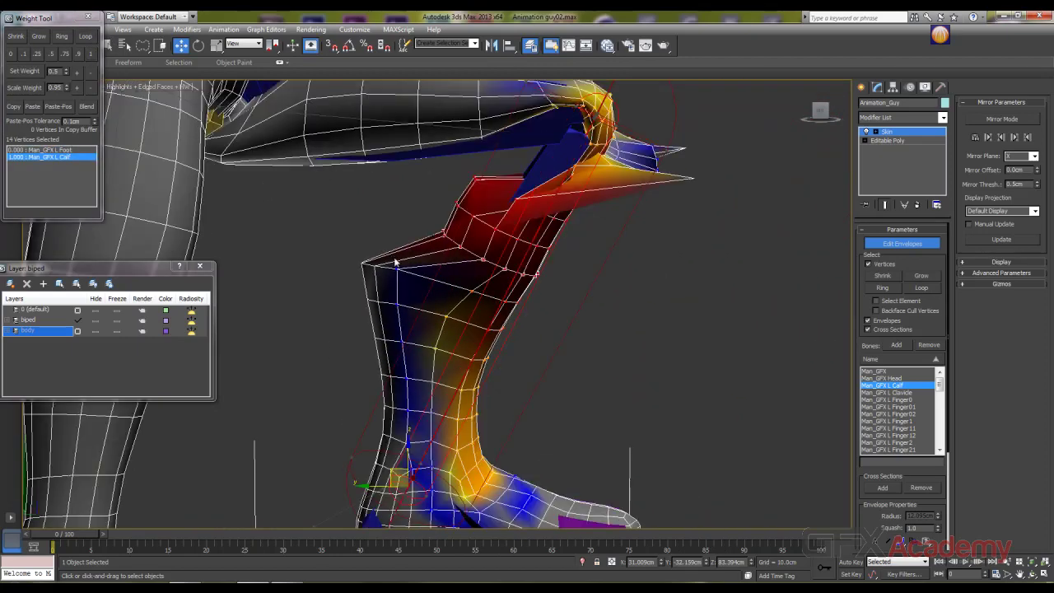
{"action": "left_click", "coordinate": [395, 269]}
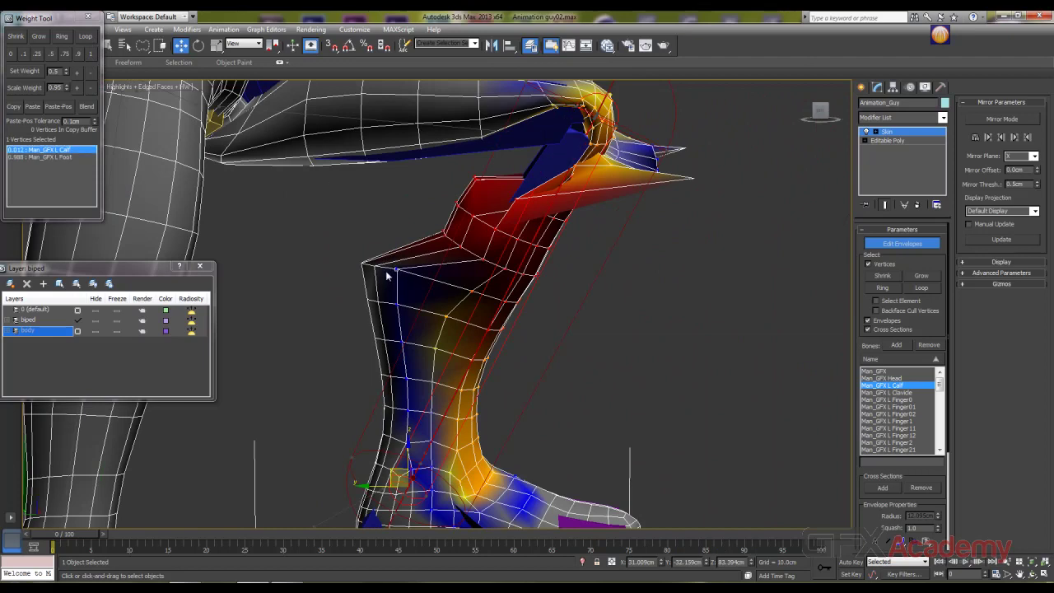
{"action": "left_click", "coordinate": [373, 266], "text": "ctrl"}
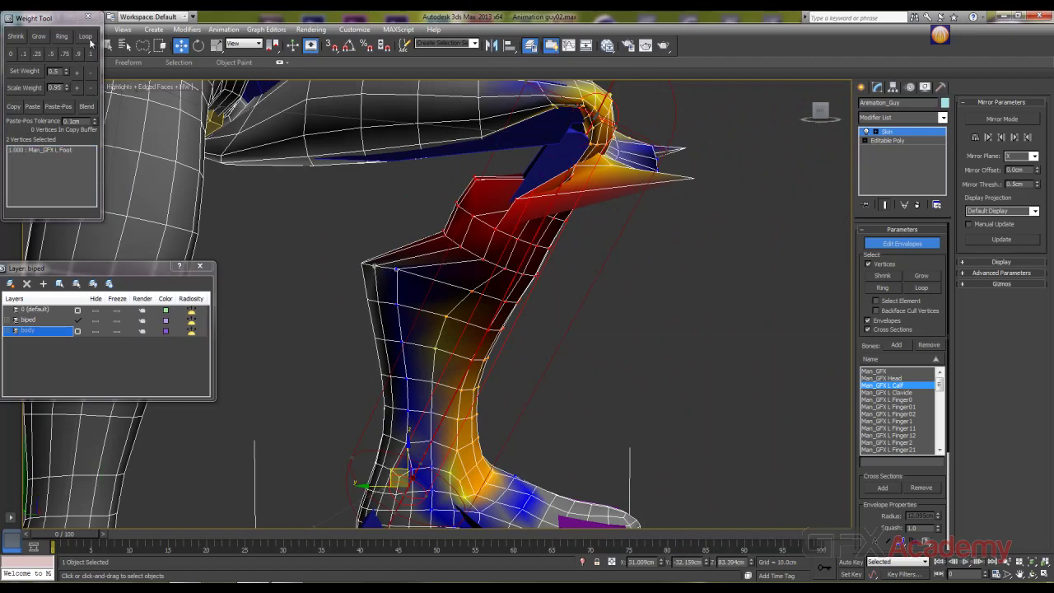
{"action": "left_click", "coordinate": [89, 38]}
{"action": "left_click", "coordinate": [90, 53]}
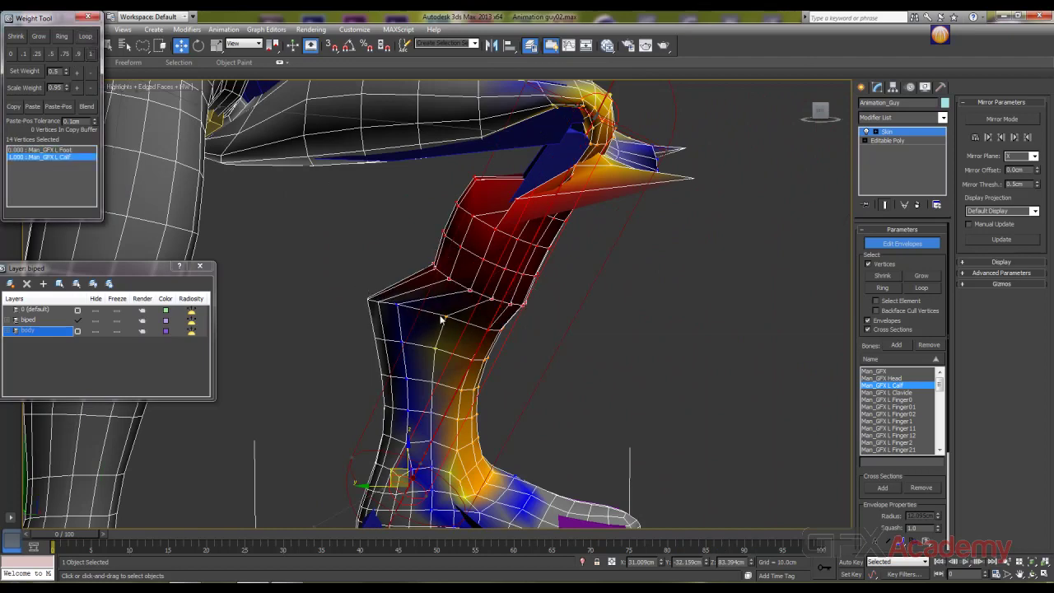
Step: Weight two vertices of the next mid-calf row 1 to the left calf bone, and give the whole loop the same weight
{"action": "left_click", "coordinate": [398, 304]}
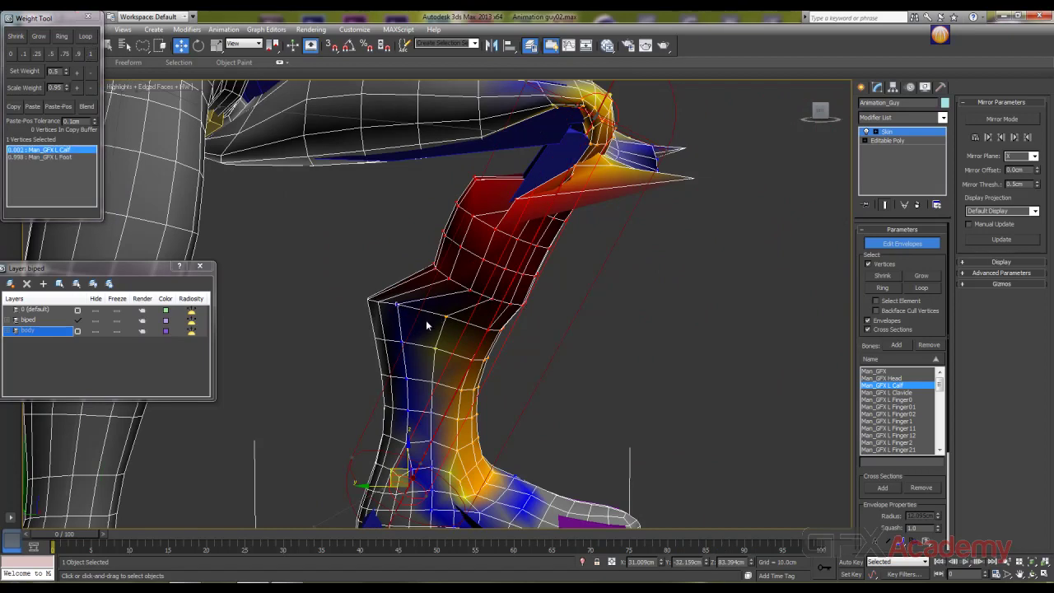
{"action": "left_click", "coordinate": [447, 319], "text": "ctrl"}
{"action": "left_click", "coordinate": [91, 54]}
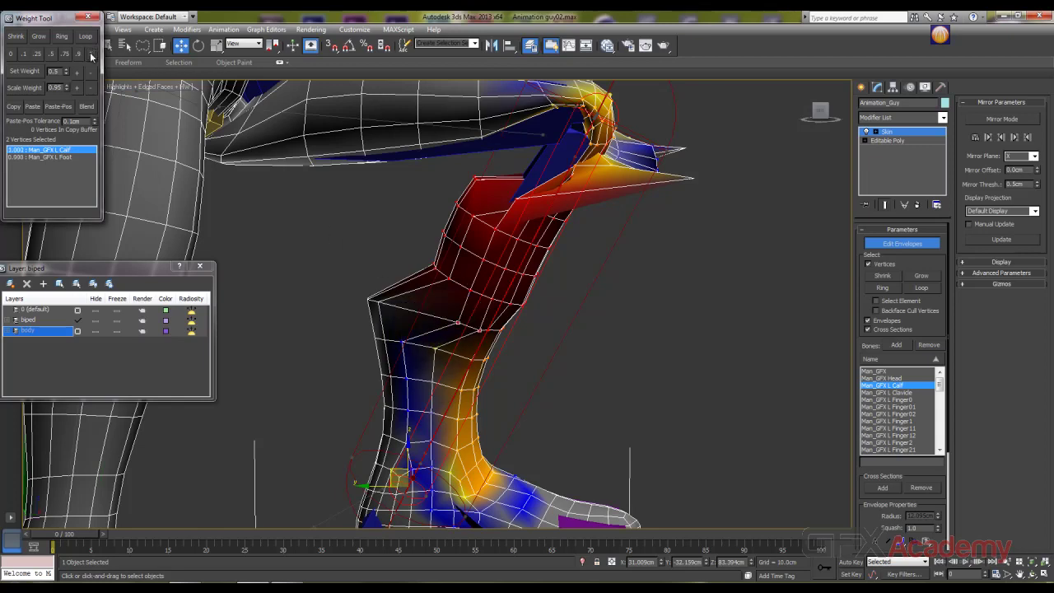
{"action": "left_click_drag", "start_coordinate": [382, 318], "coordinate": [351, 273]}
{"action": "left_click", "coordinate": [86, 37]}
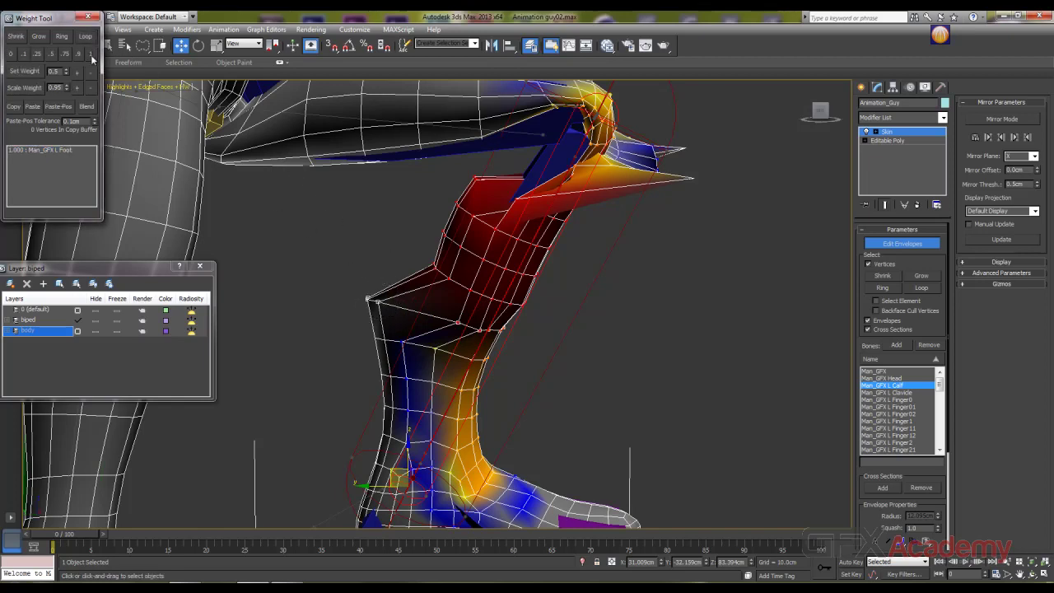
{"action": "left_click", "coordinate": [91, 53]}
Step: Select two adjacent vertices in the following lower-calf row, expand them with Loop, and weight them 1 to the left calf bone
{"action": "left_click", "coordinate": [388, 342]}
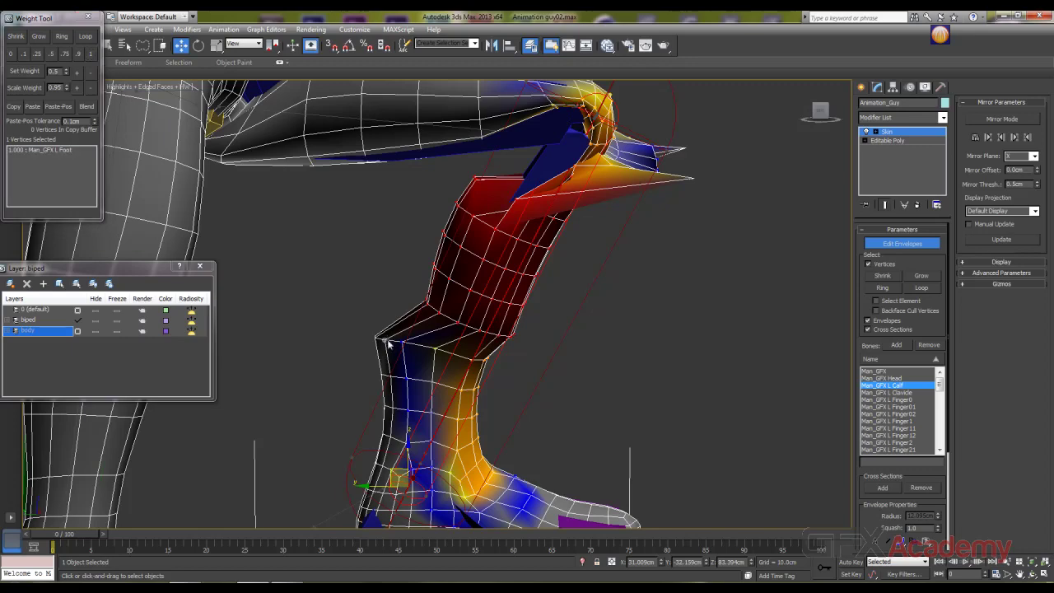
{"action": "left_click", "coordinate": [401, 342], "text": "ctrl"}
{"action": "left_click", "coordinate": [86, 37]}
{"action": "left_click", "coordinate": [90, 53]}
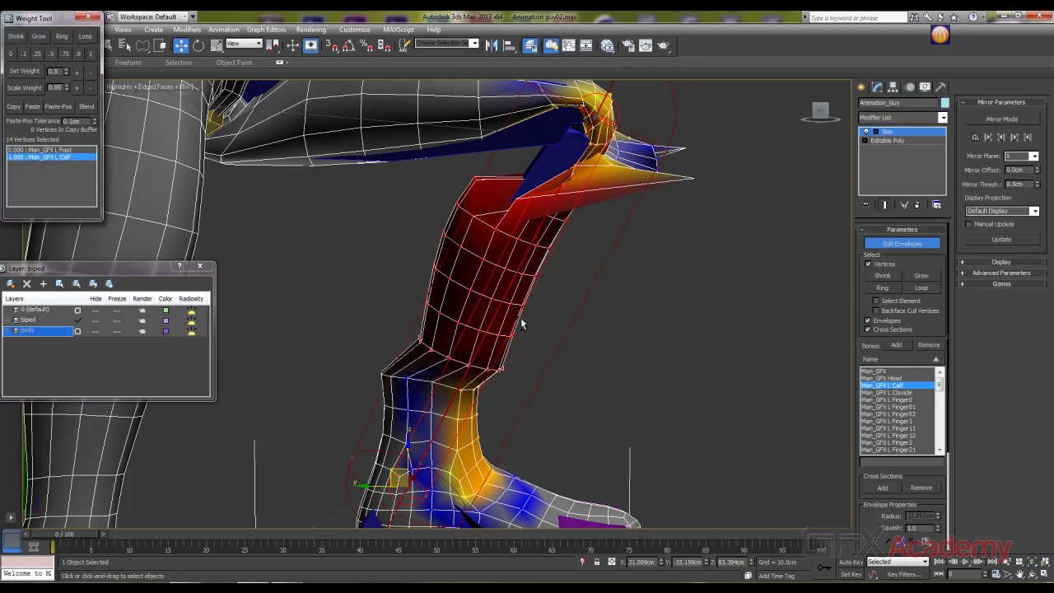
Step: Select a vertex at the top back of the calf, expand it to its loop, and weight it 1 to the left calf bone
{"action": "middle_click_drag", "start_coordinate": [520, 324], "coordinate": [359, 228], "text": "alt"}
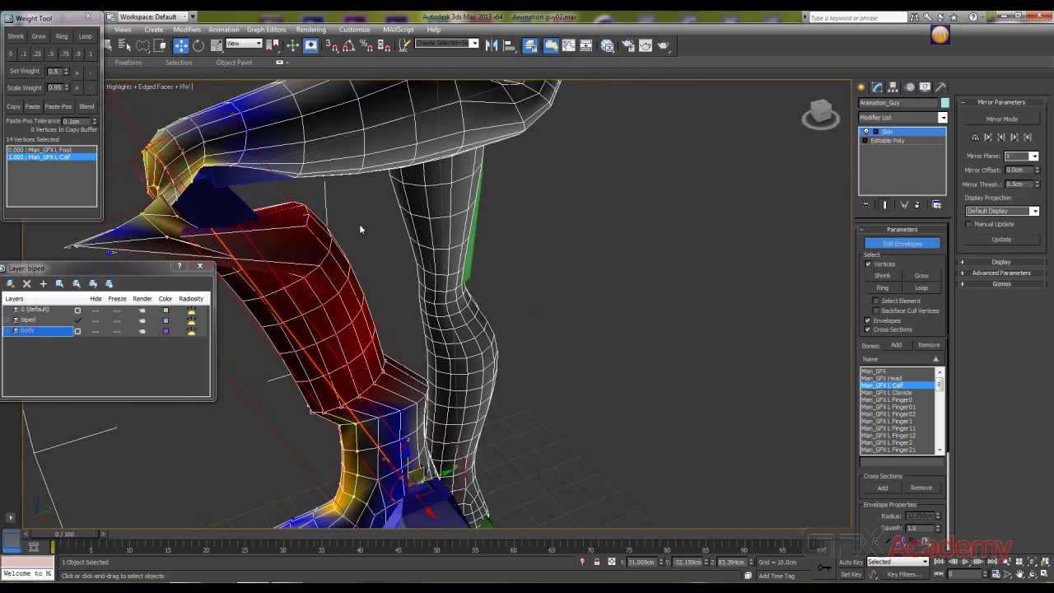
{"action": "left_click", "coordinate": [306, 224]}
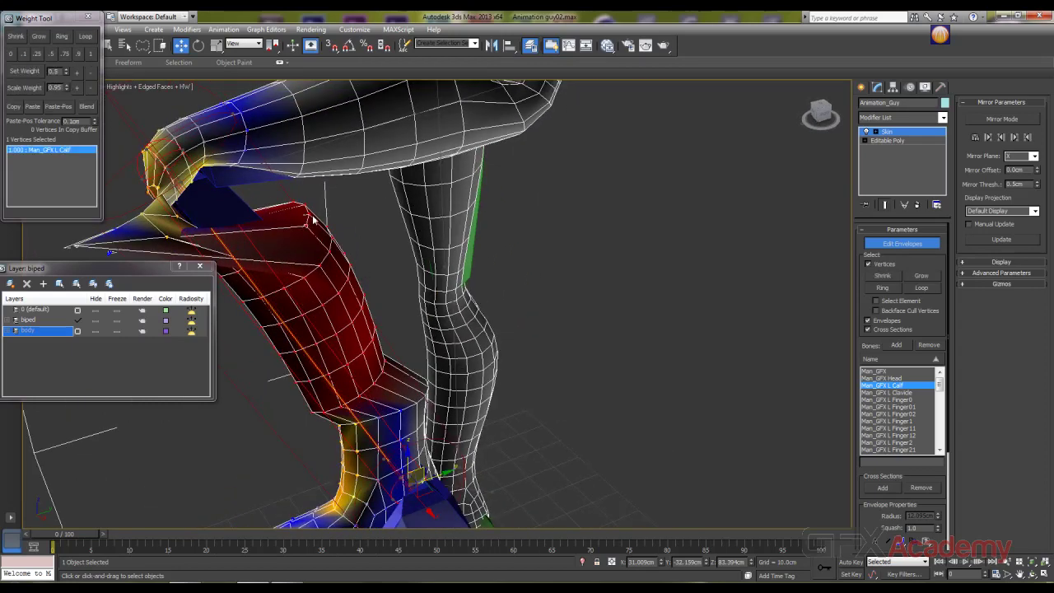
{"action": "left_click", "coordinate": [84, 37]}
Step: Select the next vertex loop up toward the knee and weight it 1 to the left calf bone
{"action": "middle_click_drag", "start_coordinate": [174, 224], "coordinate": [455, 197], "text": "alt"}
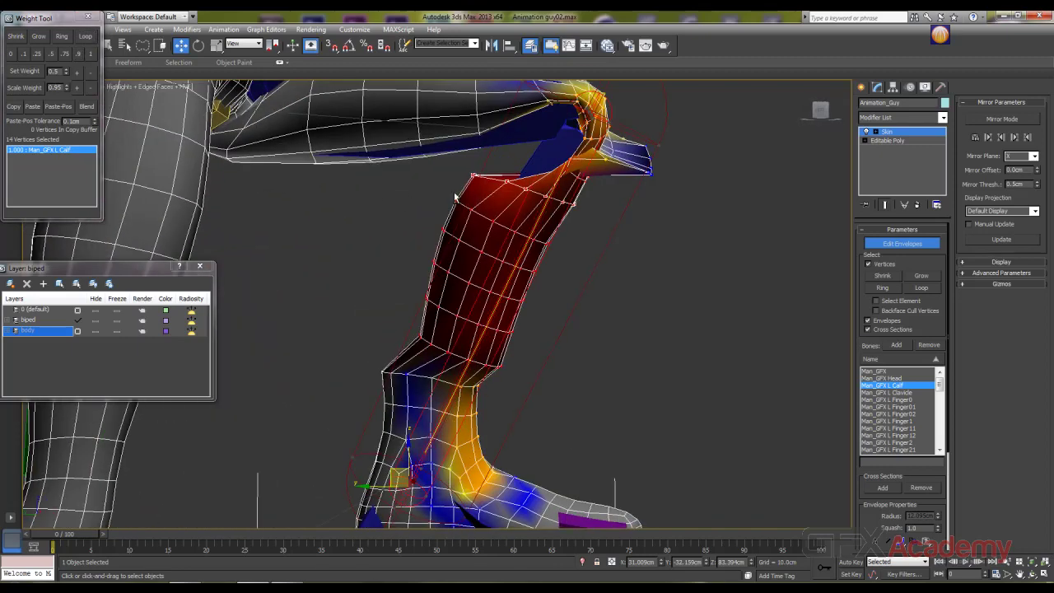
{"action": "left_click", "coordinate": [576, 176]}
{"action": "left_click", "coordinate": [85, 36]}
{"action": "left_click", "coordinate": [89, 54]}
Step: Expand a vertex on the protruding row just below the kneecap to its loop and weight it 0.75 to the left calf bone
{"action": "middle_click_drag", "start_coordinate": [218, 96], "coordinate": [531, 236], "text": "alt"}
{"action": "middle_click_drag", "start_coordinate": [610, 213], "coordinate": [557, 216], "text": "alt"}
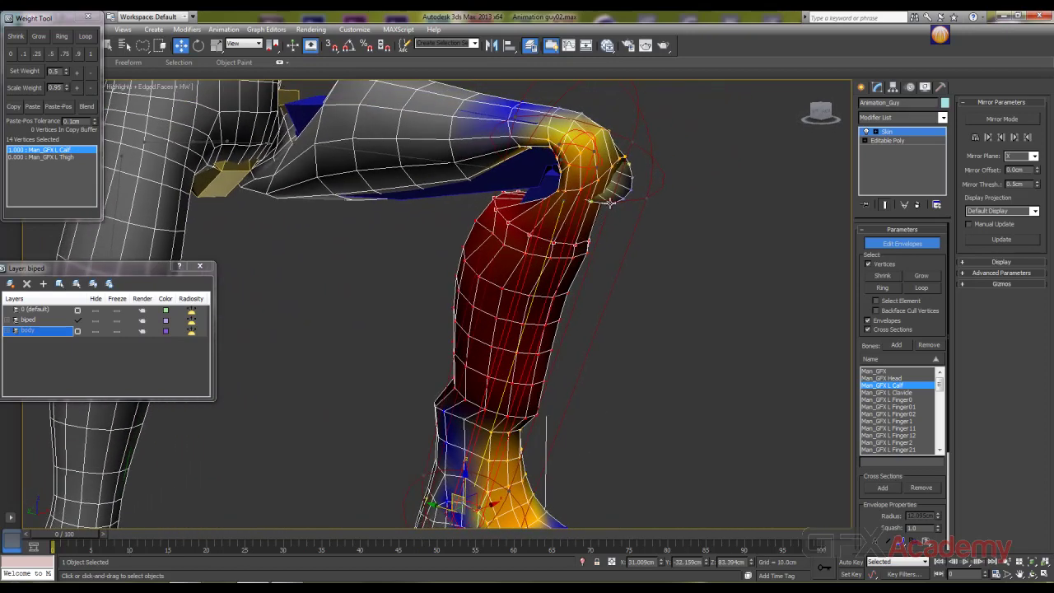
{"action": "left_click", "coordinate": [598, 180]}
{"action": "left_click", "coordinate": [86, 37]}
{"action": "left_click", "coordinate": [65, 54]}
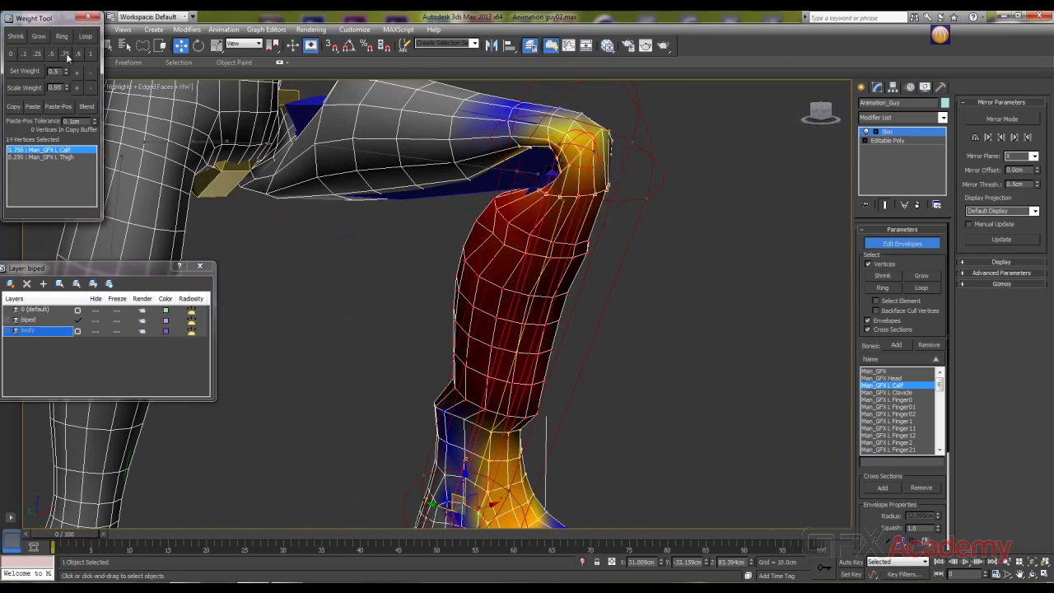
Step: Select two adjacent vertices on the loop with 0.9 calf weight, expand them with Loop, and raise the weight to 1
{"action": "middle_click_drag", "start_coordinate": [395, 249], "coordinate": [465, 241], "text": "alt"}
{"action": "left_click", "coordinate": [502, 211]}
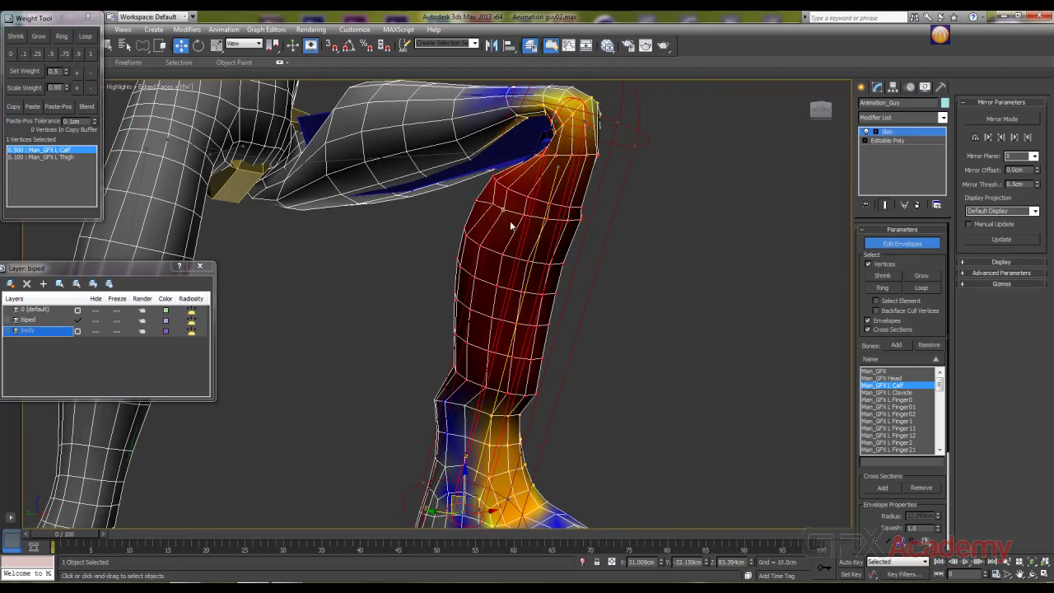
{"action": "left_click", "coordinate": [522, 216], "text": "ctrl"}
{"action": "left_click", "coordinate": [88, 38]}
{"action": "left_click", "coordinate": [91, 55]}
Step: Select the loop just below the kneecap and set its left calf bone weight to 0.9
{"action": "middle_click_drag", "start_coordinate": [176, 85], "coordinate": [269, 209], "text": "alt"}
{"action": "left_click", "coordinate": [268, 193]}
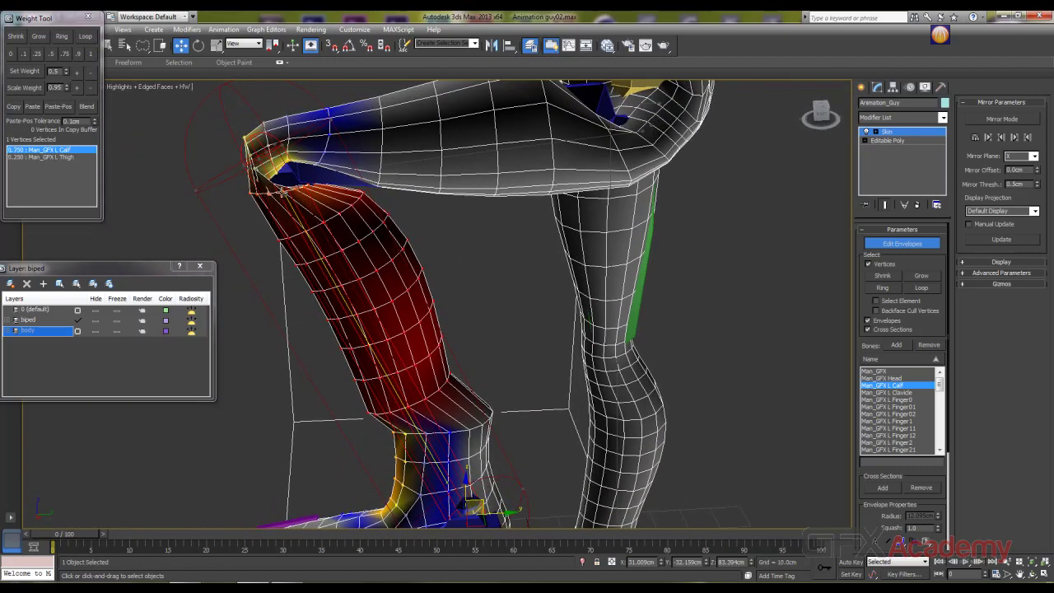
{"action": "left_click", "coordinate": [92, 35]}
{"action": "left_click", "coordinate": [78, 55]}
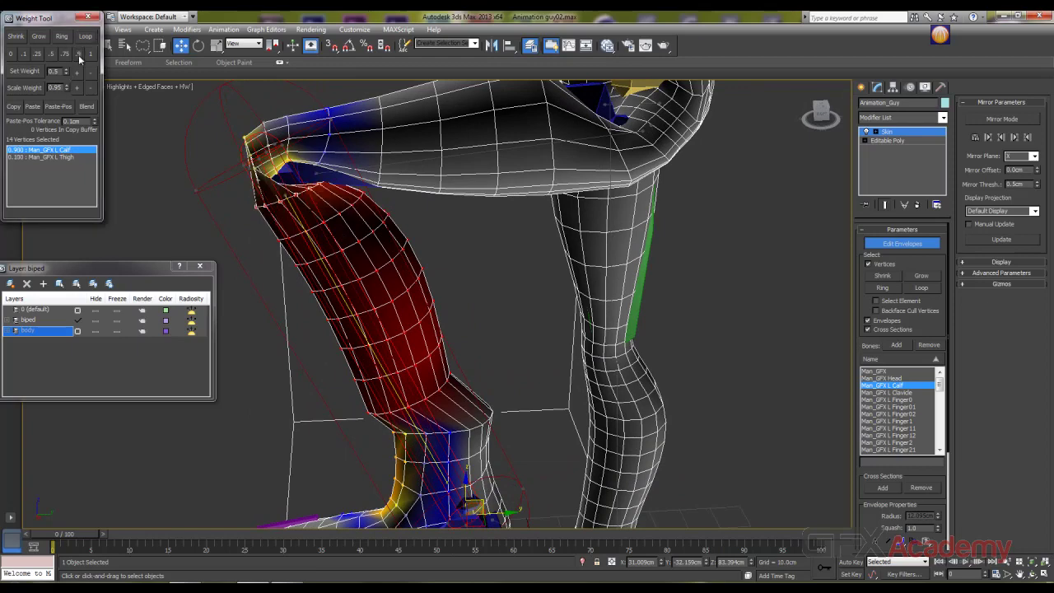
Step: Select two adjacent vertices on the kneecap, expand them to the full loop, and weight it 0.75 to the left calf bone
{"action": "middle_click_drag", "start_coordinate": [202, 183], "coordinate": [305, 233], "text": "alt"}
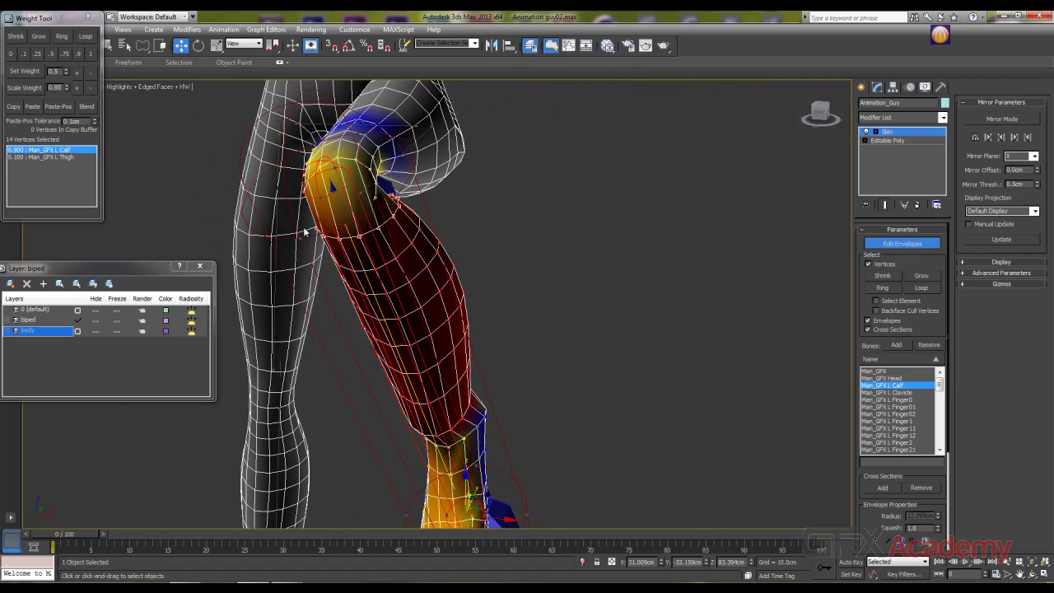
{"action": "left_click", "coordinate": [329, 178]}
{"action": "left_click", "coordinate": [323, 169], "text": "ctrl"}
{"action": "left_click", "coordinate": [88, 36]}
{"action": "middle_click_drag", "start_coordinate": [175, 147], "coordinate": [108, 136], "text": "alt"}
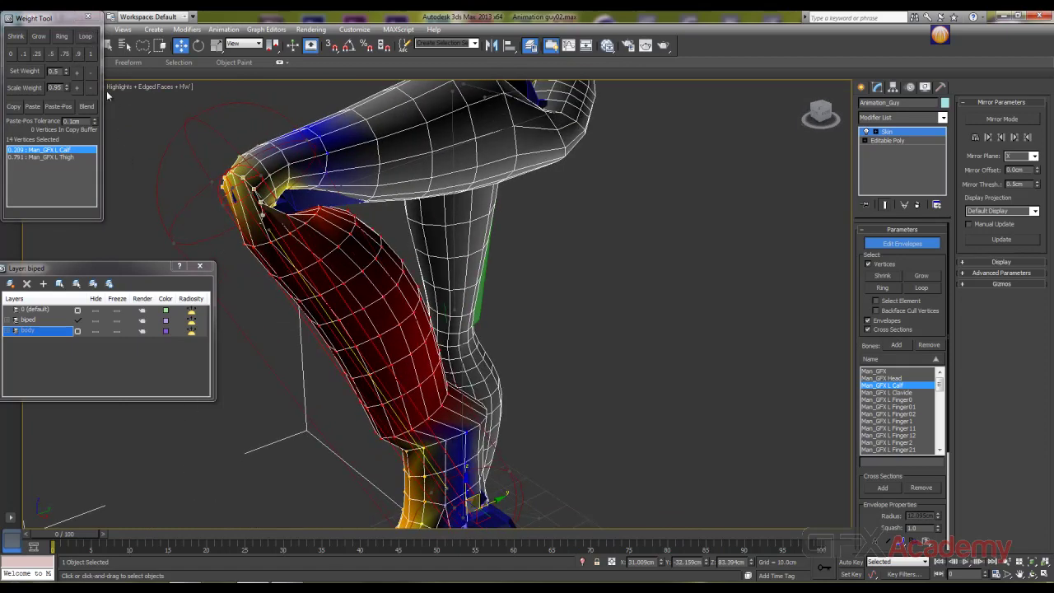
{"action": "left_click", "coordinate": [64, 53]}
{"action": "left_click", "coordinate": [64, 53]}
Step: Select the next loop above the kneecap, try calf weights of 0.1 and 0.25, and set it to 0.5
{"action": "middle_click_drag", "start_coordinate": [247, 243], "coordinate": [277, 200], "text": "alt"}
{"action": "left_click", "coordinate": [289, 191]}
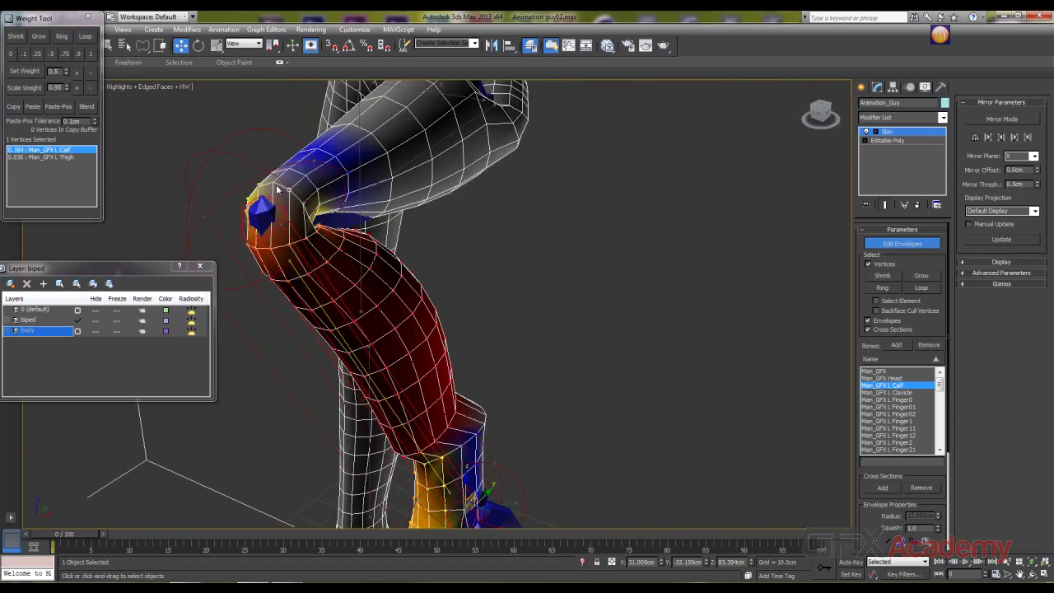
{"action": "left_click", "coordinate": [87, 38]}
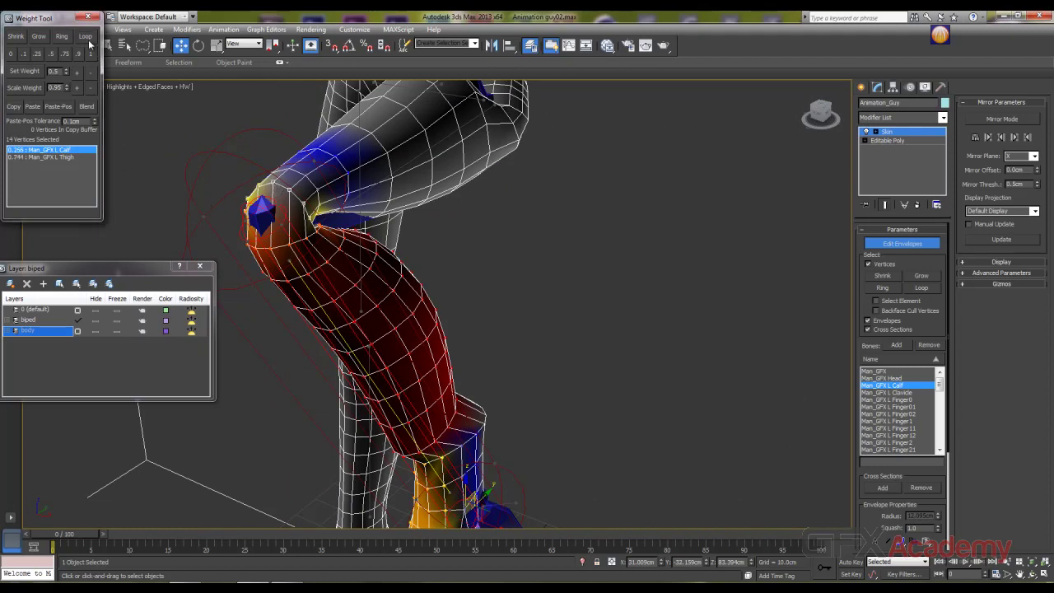
{"action": "left_click", "coordinate": [25, 54]}
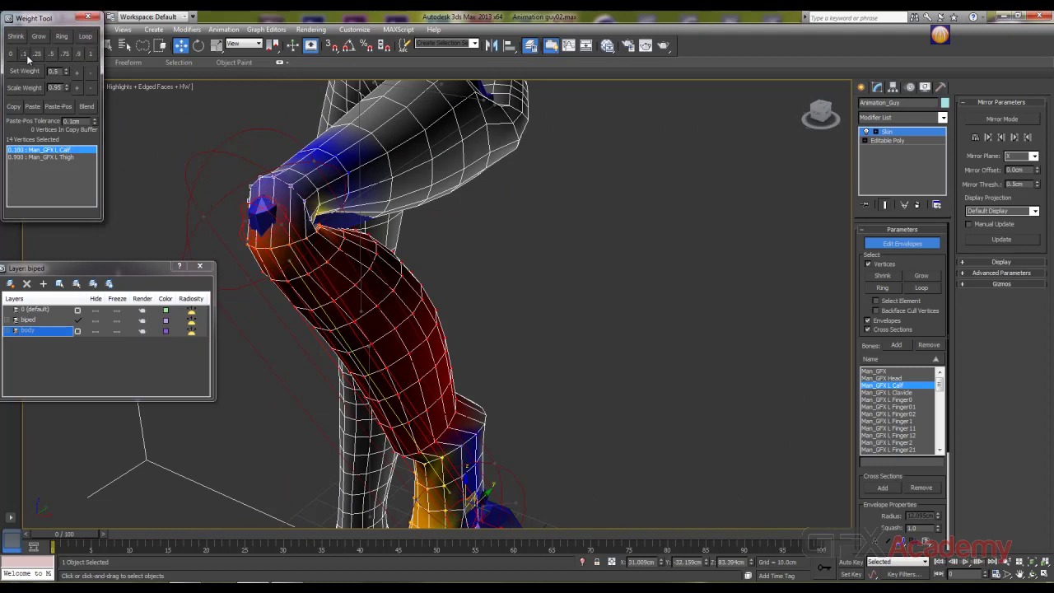
{"action": "left_click", "coordinate": [37, 54]}
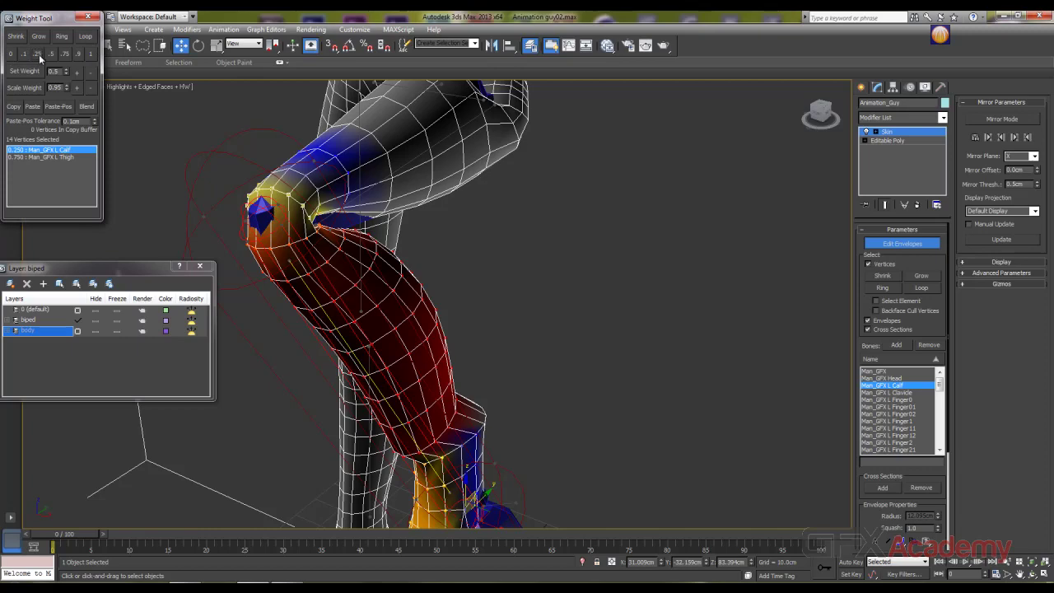
{"action": "left_click", "coordinate": [51, 53]}
Step: Select the vertex loop on the lower thigh just above the knee and set its left calf bone weight to 0
{"action": "middle_click_drag", "start_coordinate": [346, 230], "coordinate": [265, 218], "text": "alt"}
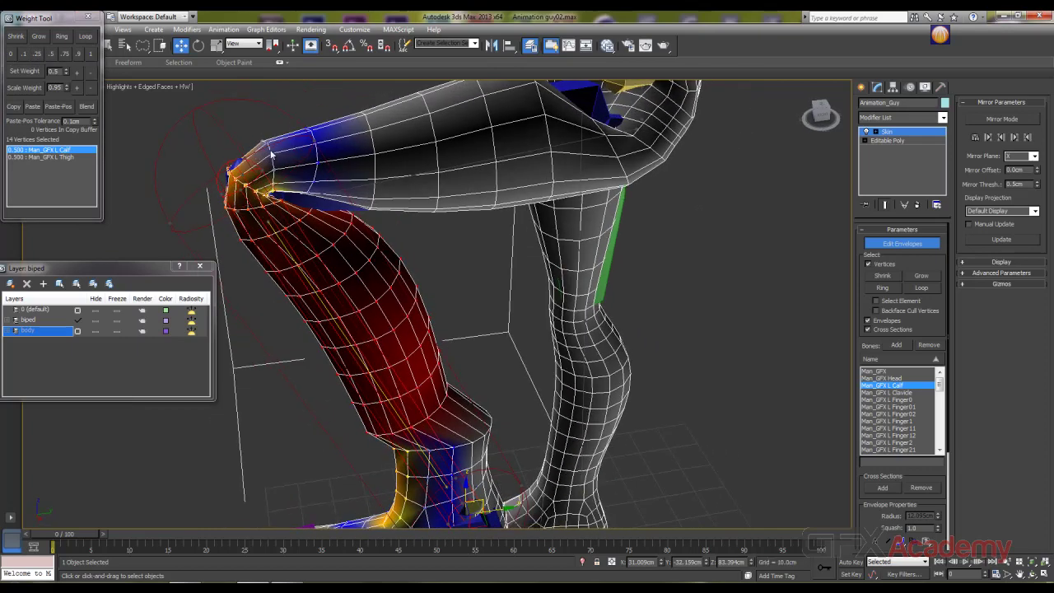
{"action": "left_click", "coordinate": [315, 144]}
{"action": "left_click", "coordinate": [85, 37]}
{"action": "left_click", "coordinate": [13, 56]}
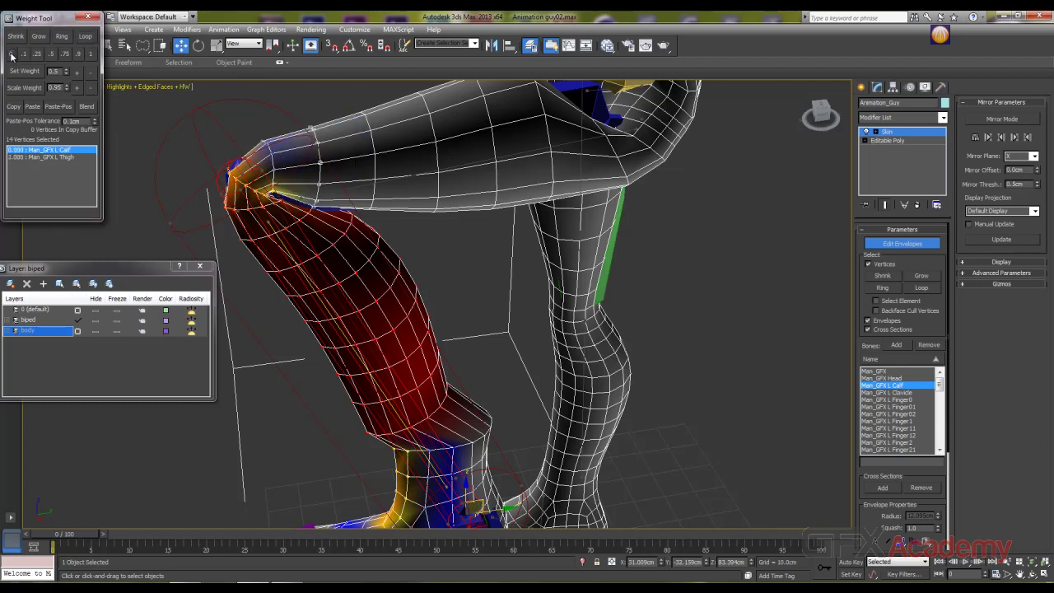
Step: Select two adjacent vertices on the protruding row above the ankle, expand them with Loop, and weight them 1 to the left calf bone
{"action": "middle_click_drag", "start_coordinate": [340, 228], "coordinate": [401, 329], "text": "alt"}
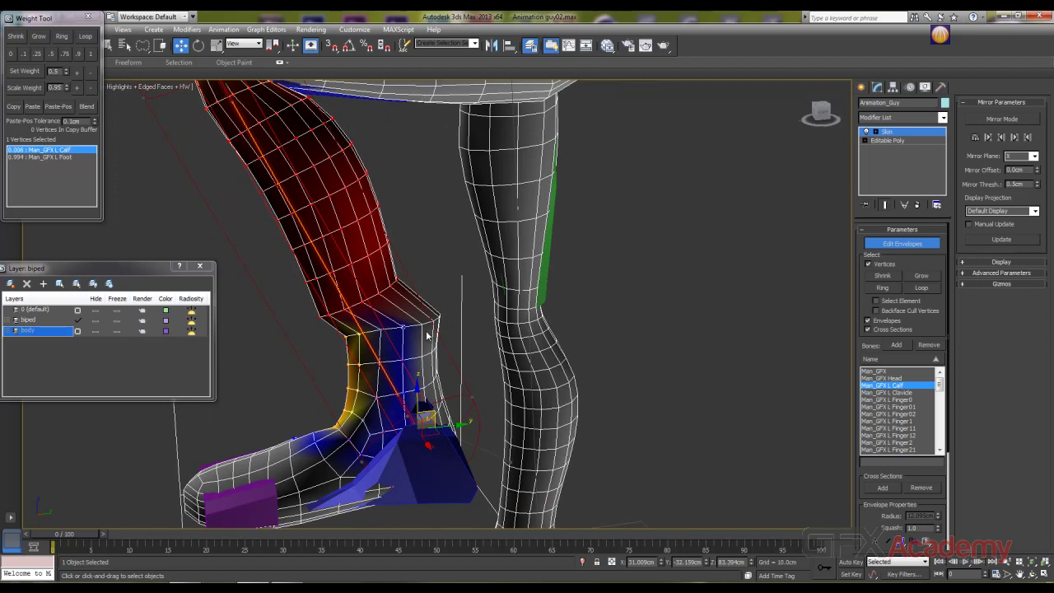
{"action": "left_click", "coordinate": [423, 328]}
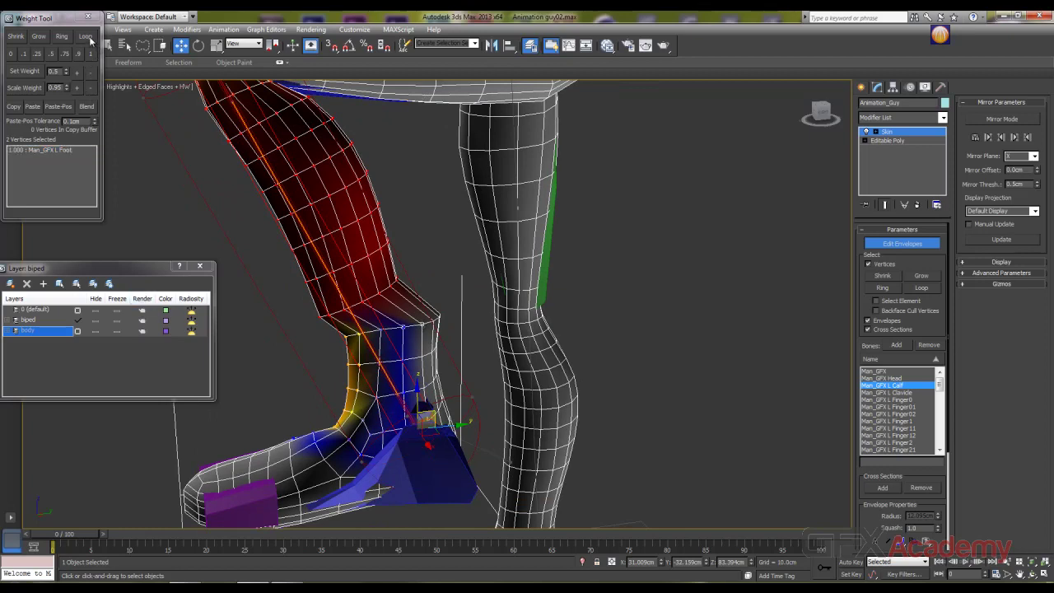
{"action": "left_click", "coordinate": [86, 37]}
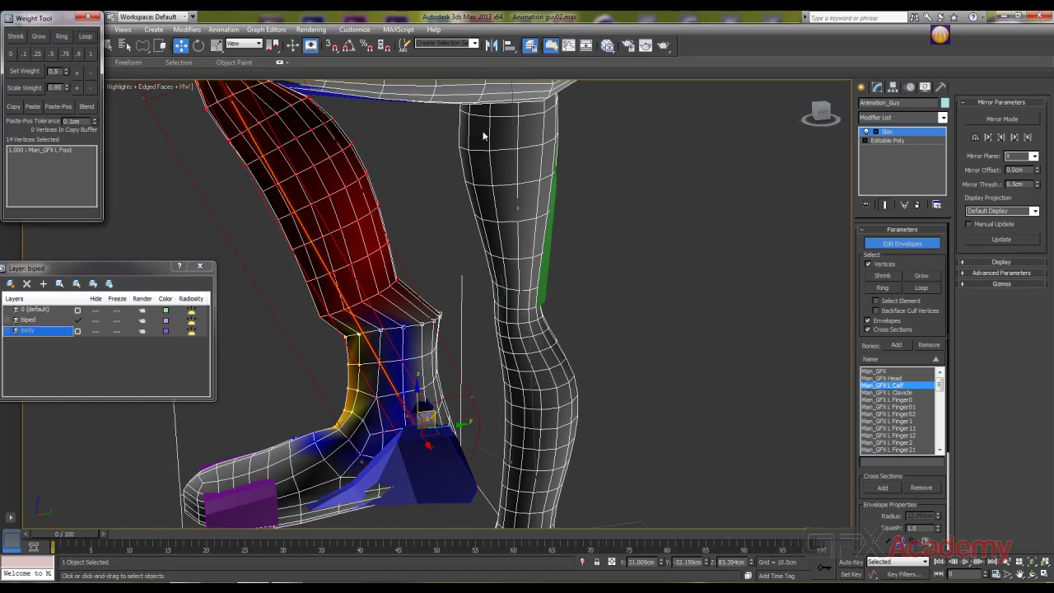
{"action": "middle_click_drag", "start_coordinate": [430, 97], "coordinate": [450, 206]}
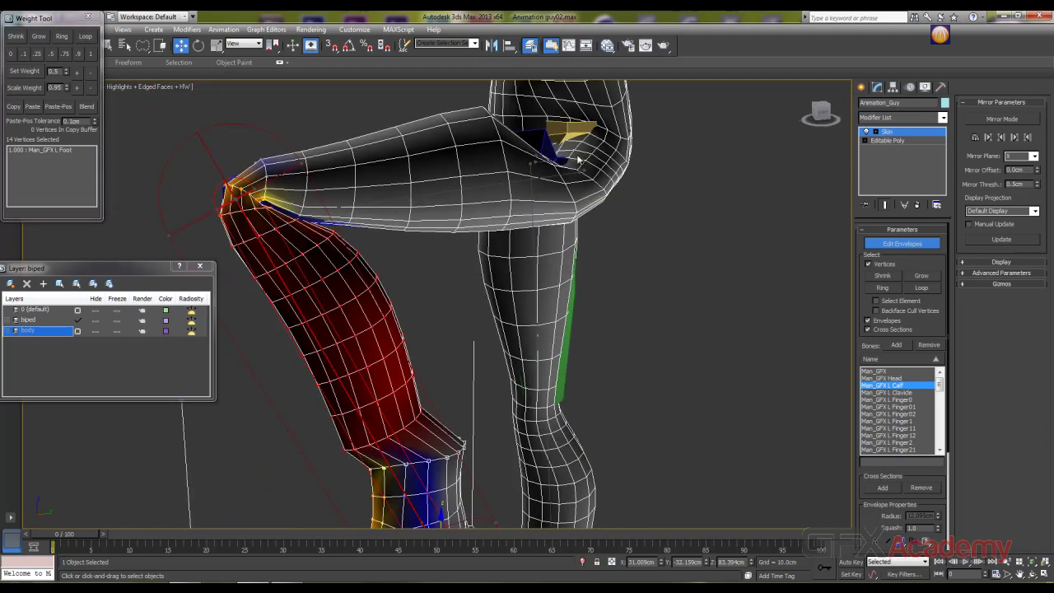
{"action": "middle_click_drag", "start_coordinate": [477, 337], "coordinate": [437, 206], "text": "alt"}
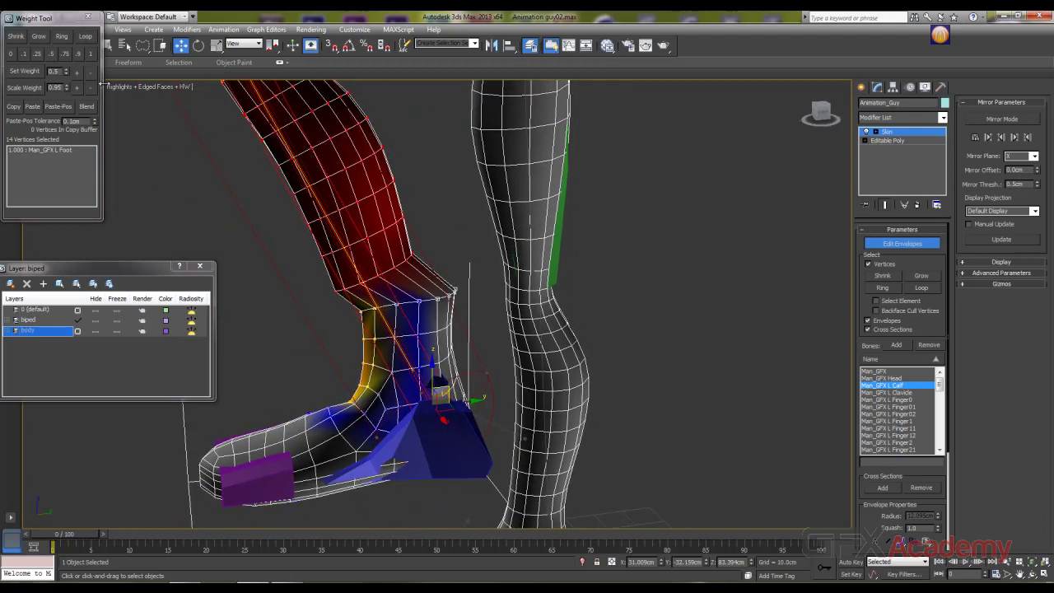
{"action": "left_click", "coordinate": [89, 54]}
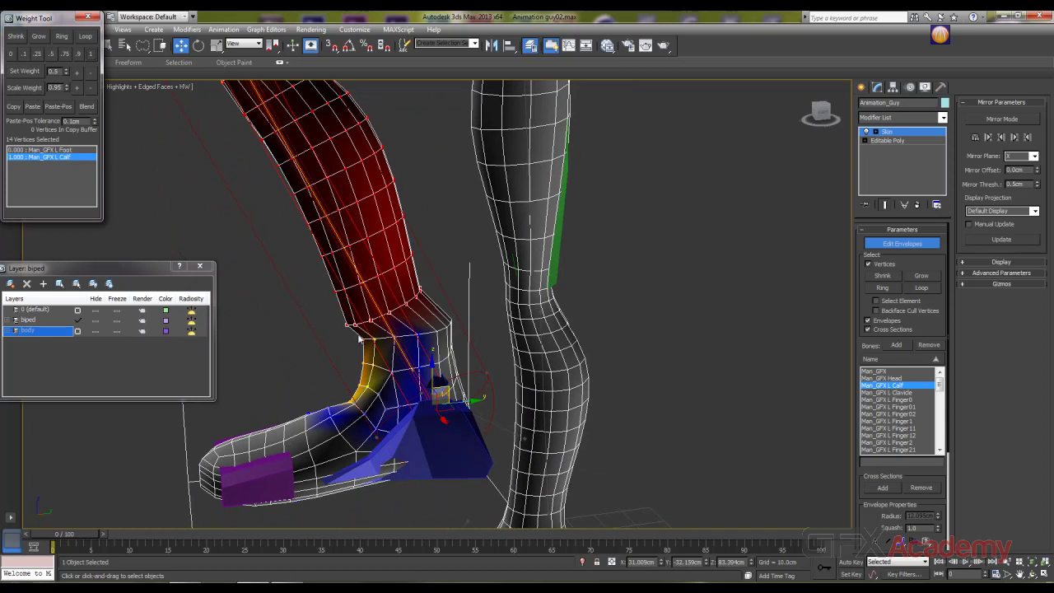
Step: Expand two adjacent vertices in the next row down toward the ankle to their loop and weight it 1 to the left calf bone
{"action": "left_click", "coordinate": [396, 337]}
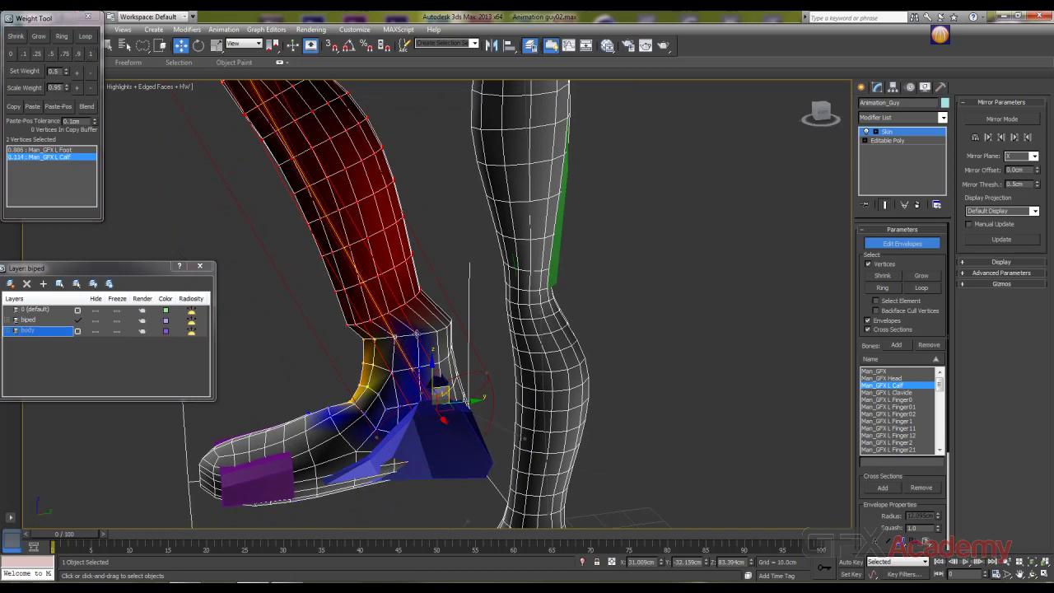
{"action": "left_click", "coordinate": [87, 37]}
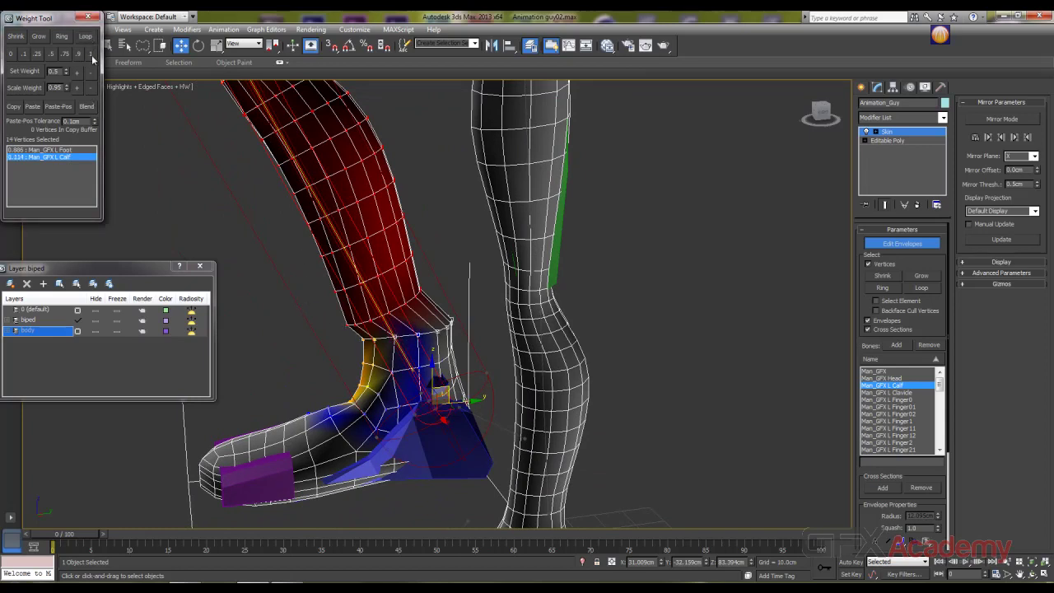
{"action": "left_click", "coordinate": [91, 54]}
Step: Expand adjacent vertices in the ankle row behind the heel to their loop and set its left calf bone weight to 0.75
{"action": "middle_click_drag", "start_coordinate": [327, 275], "coordinate": [419, 356], "text": "alt"}
{"action": "left_click", "coordinate": [430, 318]}
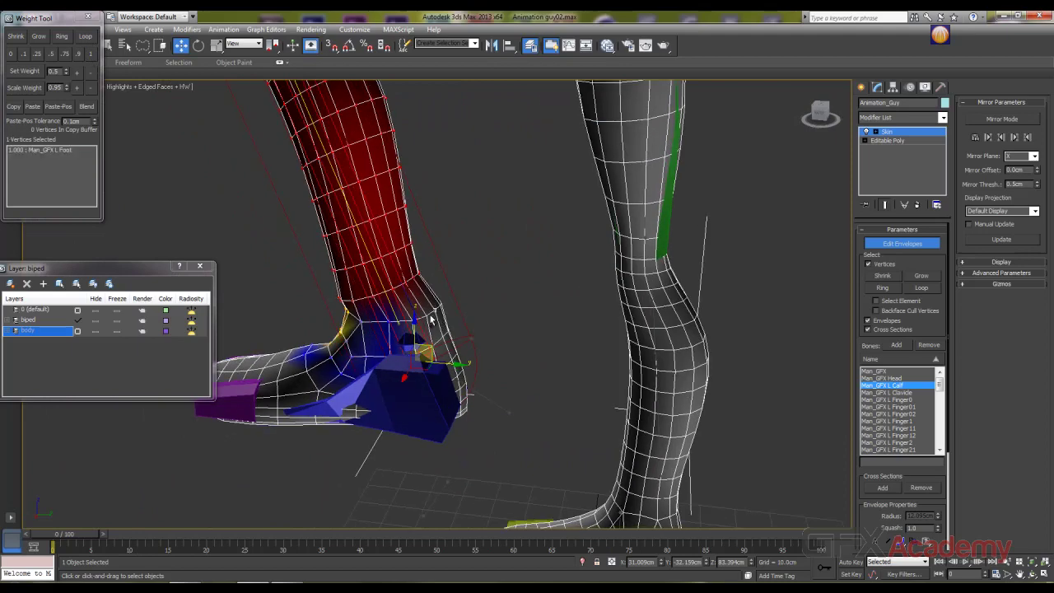
{"action": "left_click", "coordinate": [85, 37]}
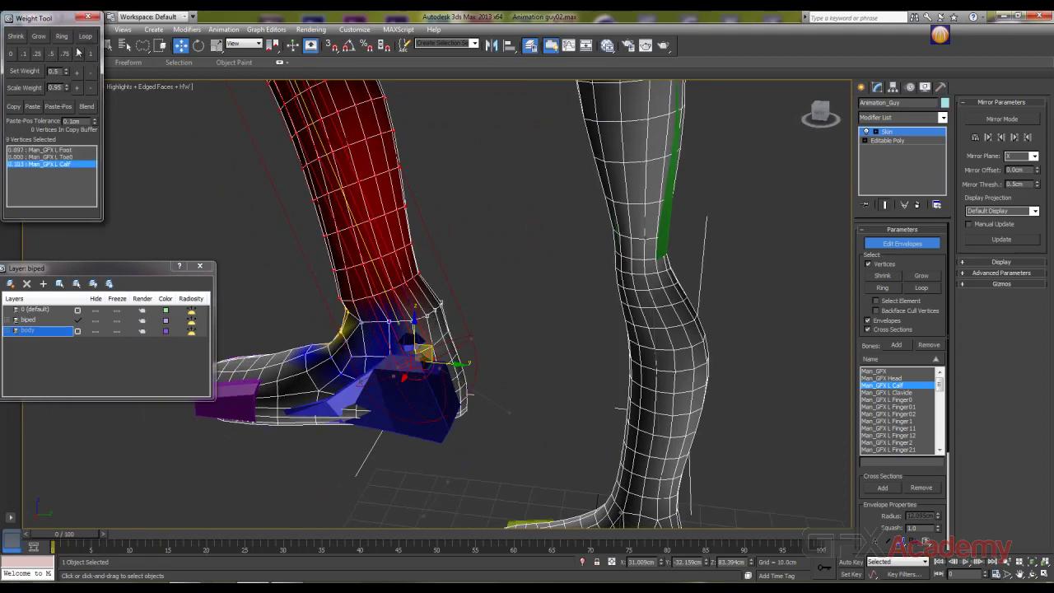
{"action": "left_click", "coordinate": [65, 54]}
Step: Select the five remaining vertices around the front and inner side of the ankle row and weight them 0.75 to the left calf bone
{"action": "middle_click_drag", "start_coordinate": [341, 252], "coordinate": [503, 339], "text": "alt"}
{"action": "left_click", "coordinate": [446, 322]}
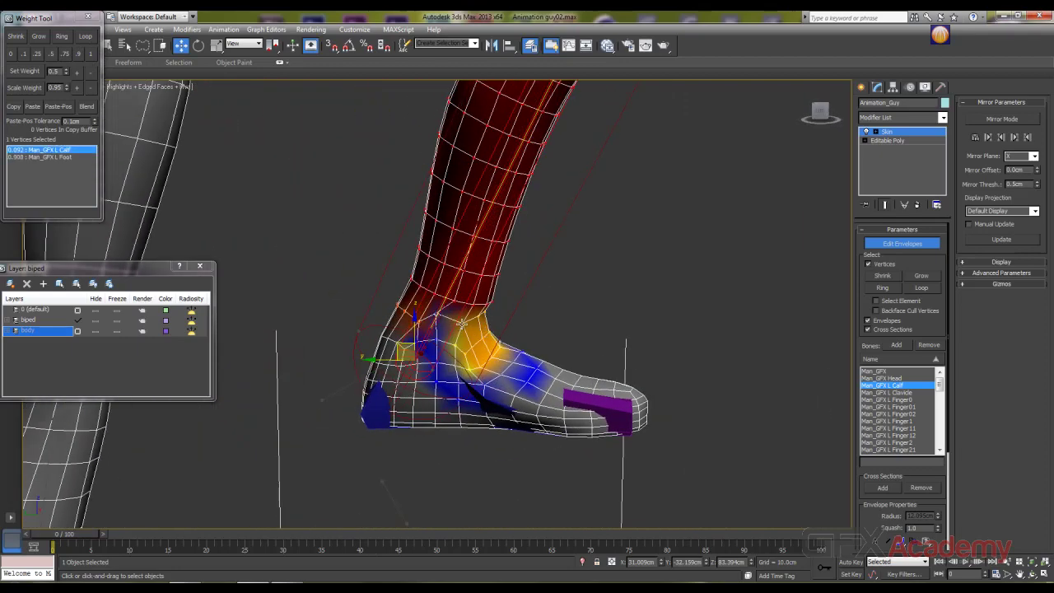
{"action": "left_click", "coordinate": [478, 331], "text": "ctrl"}
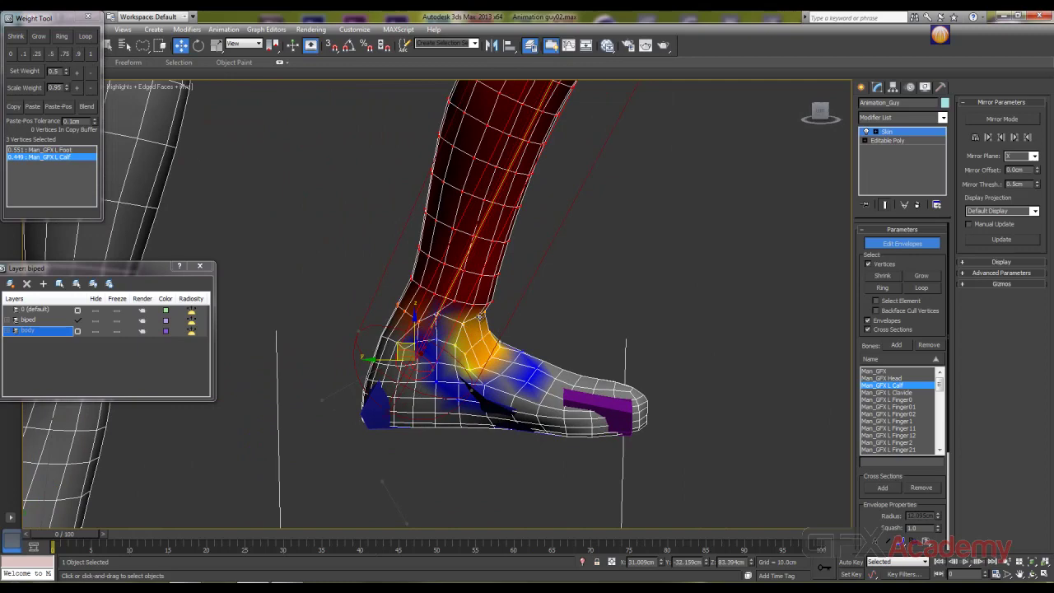
{"action": "middle_click_drag", "start_coordinate": [479, 316], "coordinate": [460, 329], "text": "alt"}
{"action": "left_click", "coordinate": [455, 319], "text": "ctrl"}
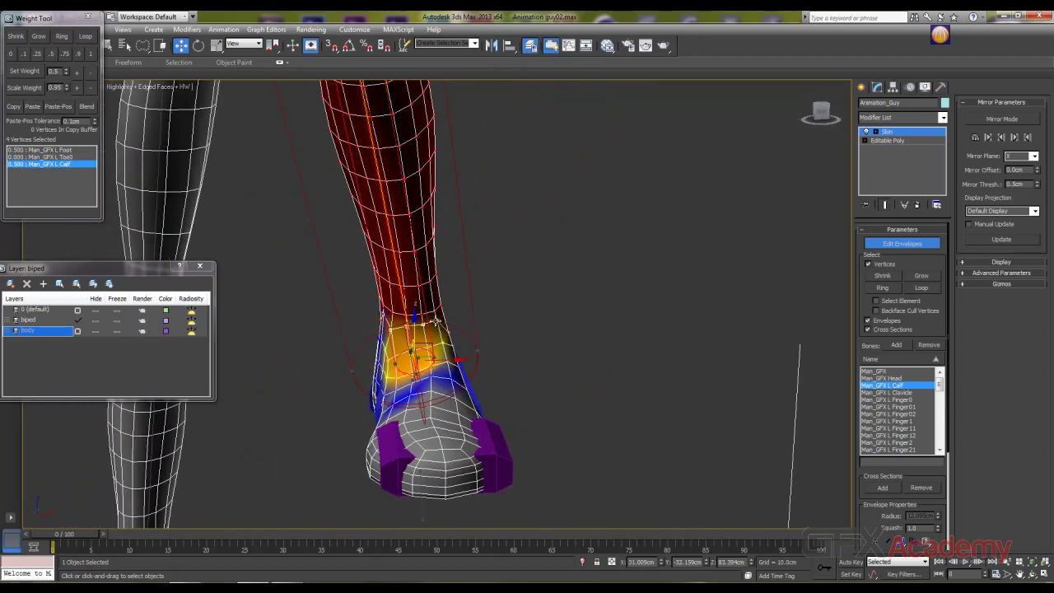
{"action": "left_click", "coordinate": [65, 54]}
Step: Make the left thigh bone's envelope the active one for weighting
{"action": "middle_click_drag", "start_coordinate": [486, 362], "coordinate": [360, 216], "text": "alt"}
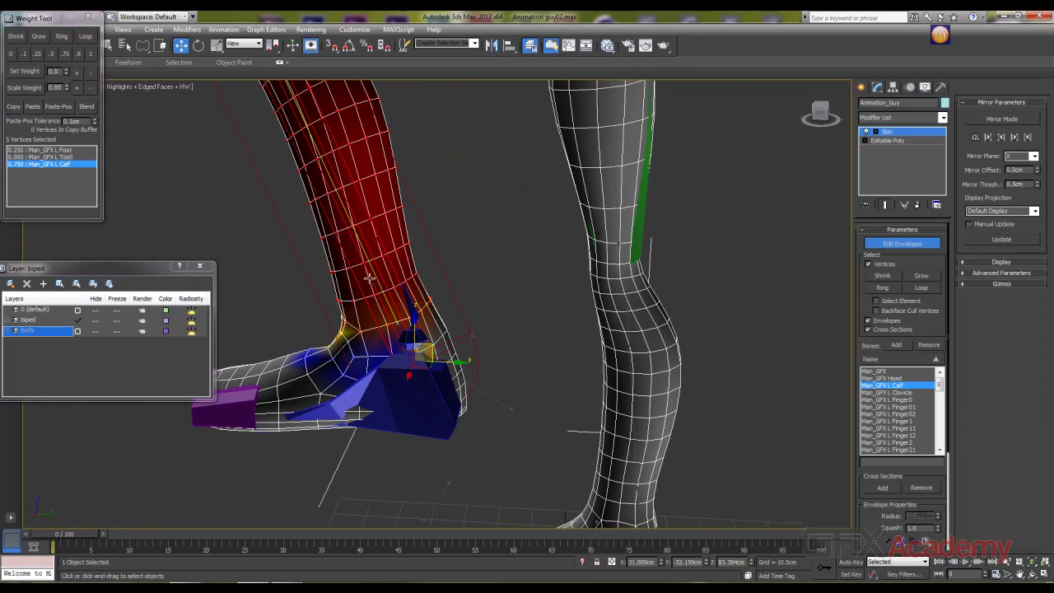
{"action": "middle_click_drag", "start_coordinate": [369, 278], "coordinate": [436, 361], "text": "alt"}
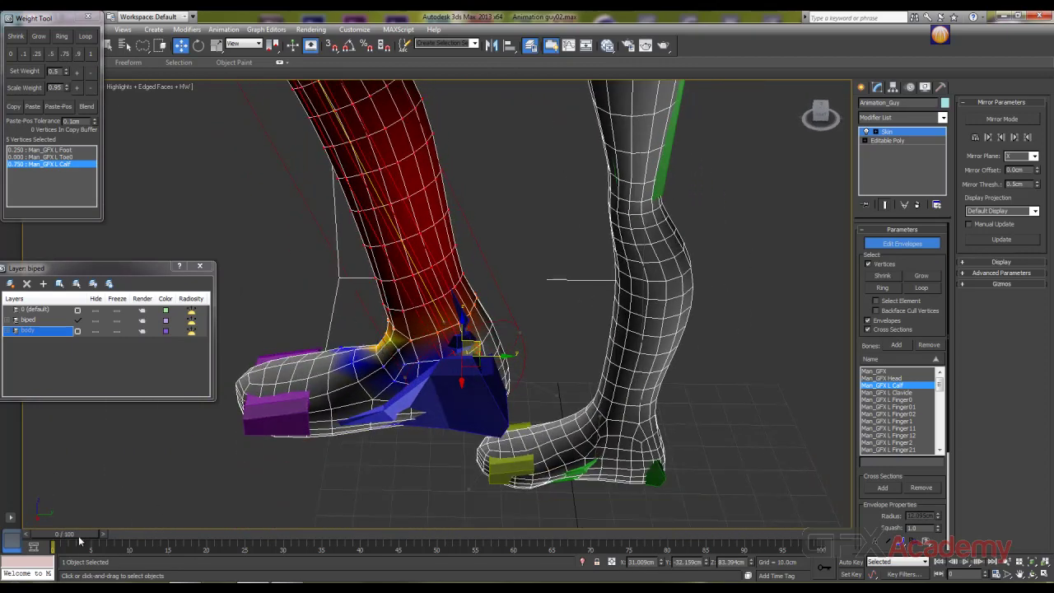
{"action": "middle_click_drag", "start_coordinate": [226, 523], "coordinate": [276, 503], "text": "alt"}
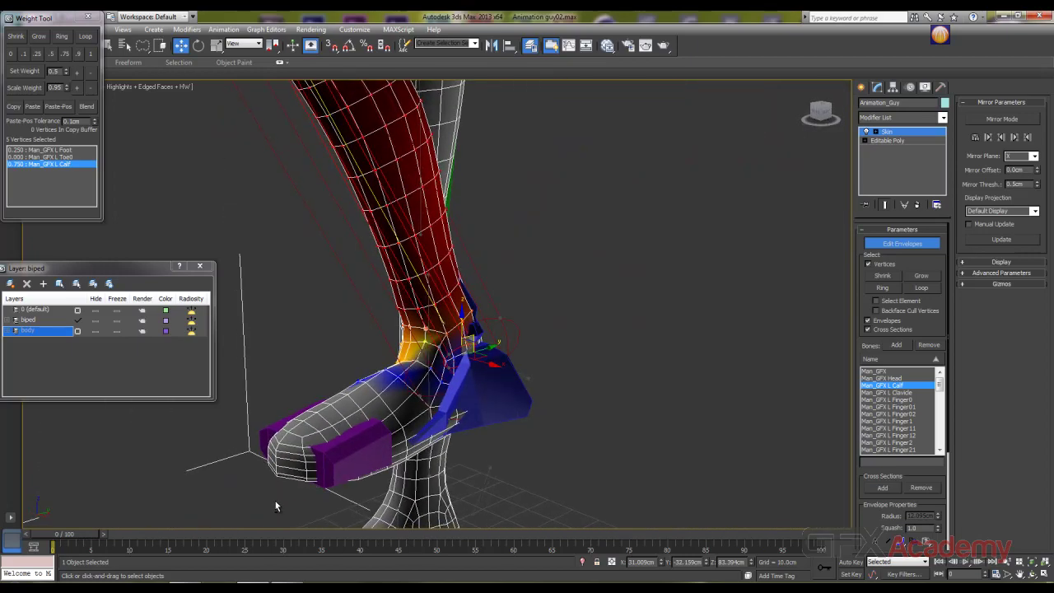
{"action": "middle_click_drag", "start_coordinate": [455, 262], "coordinate": [346, 360]}
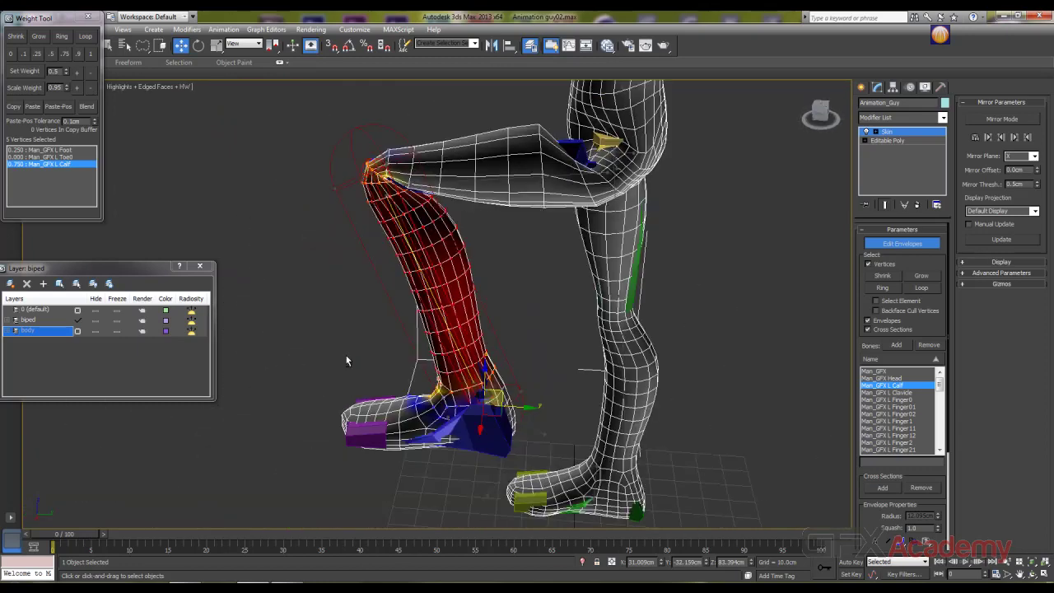
{"action": "left_click", "coordinate": [514, 177]}
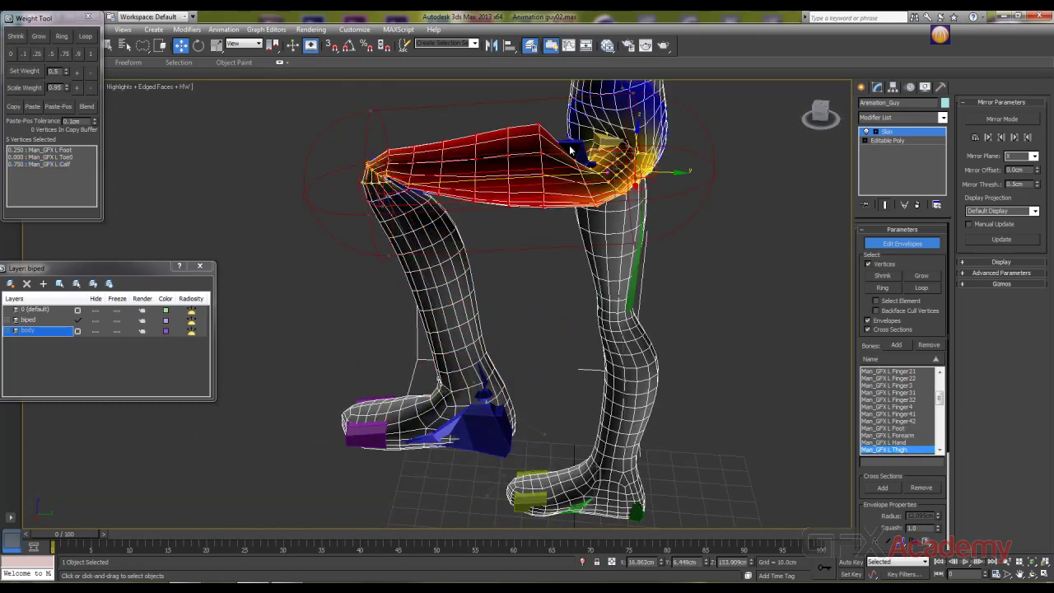
Step: Expand two adjacent vertices at the top of the left thigh to their loop and set its left thigh bone weight to 1
{"action": "middle_click_drag", "start_coordinate": [469, 216], "coordinate": [445, 230], "text": "alt"}
{"action": "middle_click_drag", "start_coordinate": [390, 252], "coordinate": [503, 214]}
{"action": "scroll", "coordinate": [503, 214], "scroll_direction": "up", "scroll_amount": 3}
{"action": "middle_click_drag", "start_coordinate": [512, 160], "coordinate": [467, 233]}
{"action": "scroll", "coordinate": [519, 203], "scroll_direction": "up", "scroll_amount": 3}
{"action": "left_click", "coordinate": [457, 240]}
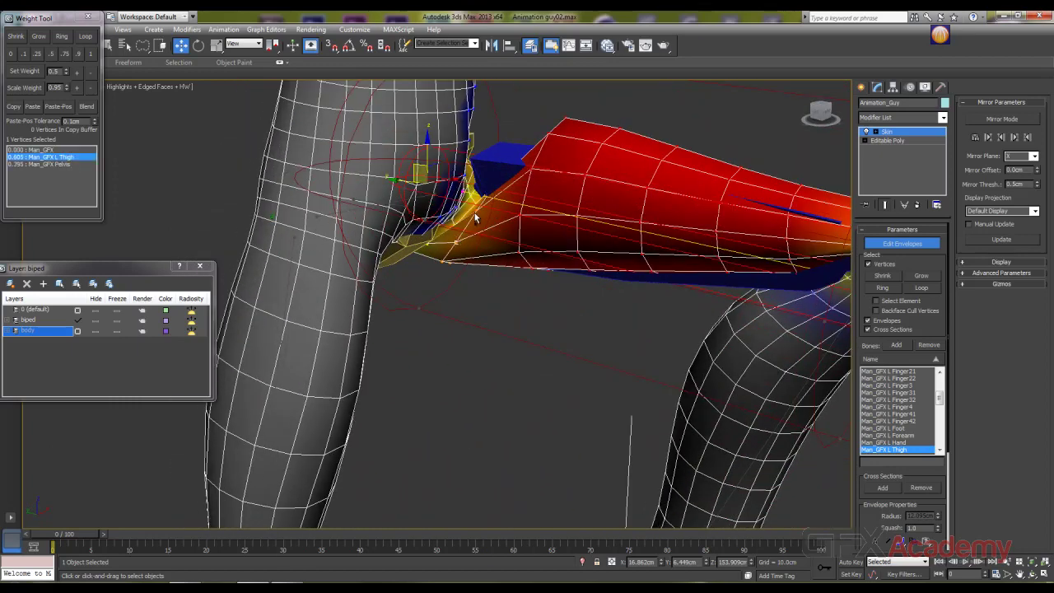
{"action": "left_click", "coordinate": [473, 212], "text": "ctrl"}
{"action": "scroll", "coordinate": [473, 212], "scroll_direction": "up", "scroll_amount": 3}
{"action": "middle_click_drag", "start_coordinate": [212, 143], "coordinate": [118, 64], "text": "alt"}
{"action": "left_click", "coordinate": [85, 37]}
{"action": "left_click", "coordinate": [90, 53]}
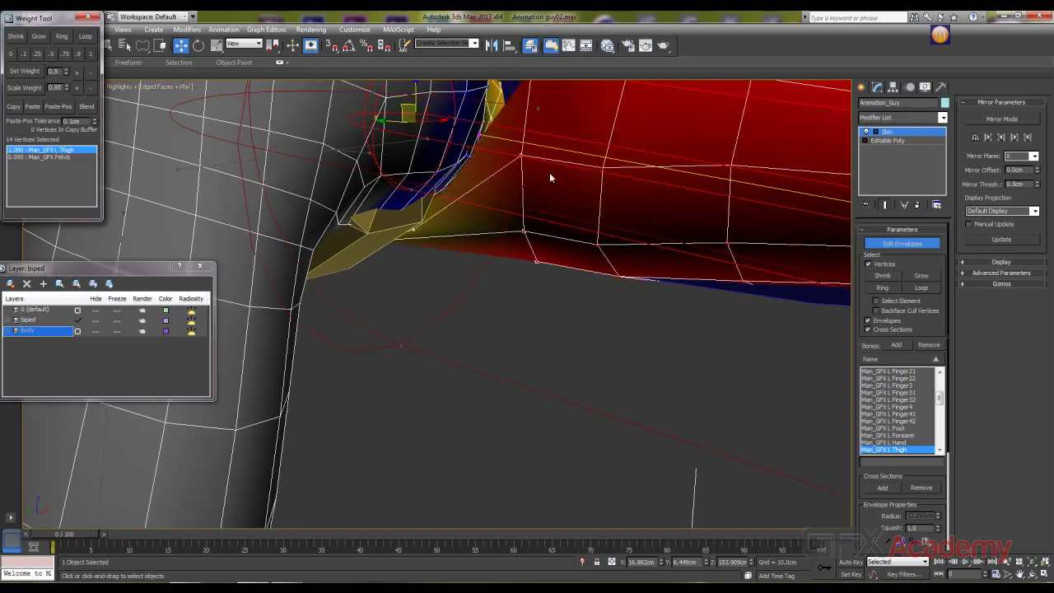
Step: Select the next vertex loop up toward the hip and set its left thigh bone weight to 0.9
{"action": "middle_click_drag", "start_coordinate": [549, 172], "coordinate": [380, 257], "text": "alt"}
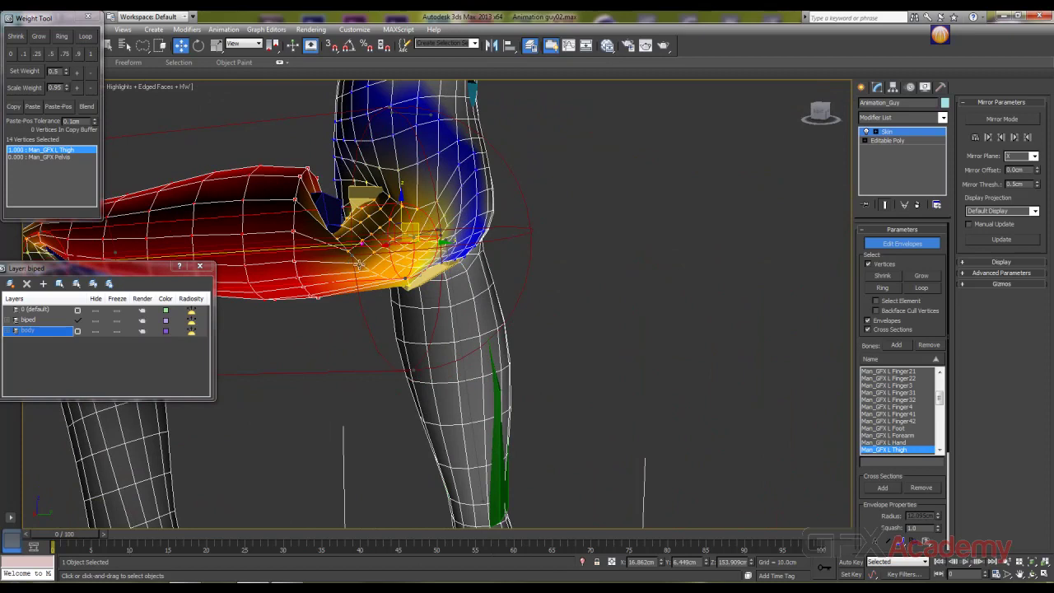
{"action": "left_click", "coordinate": [360, 264]}
{"action": "left_click", "coordinate": [95, 37]}
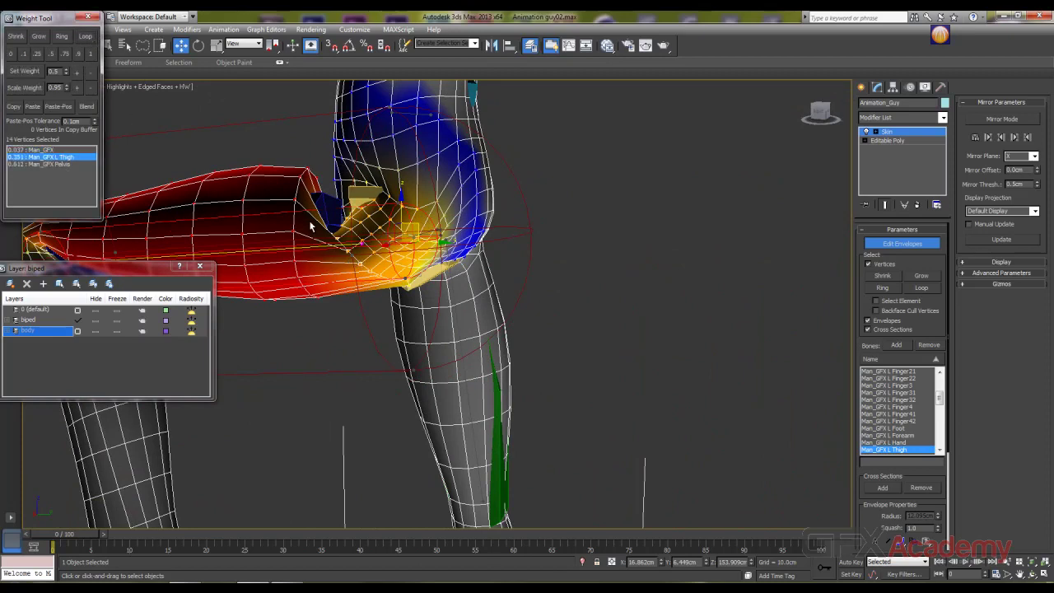
{"action": "middle_click_drag", "start_coordinate": [311, 226], "coordinate": [713, 196], "text": "alt"}
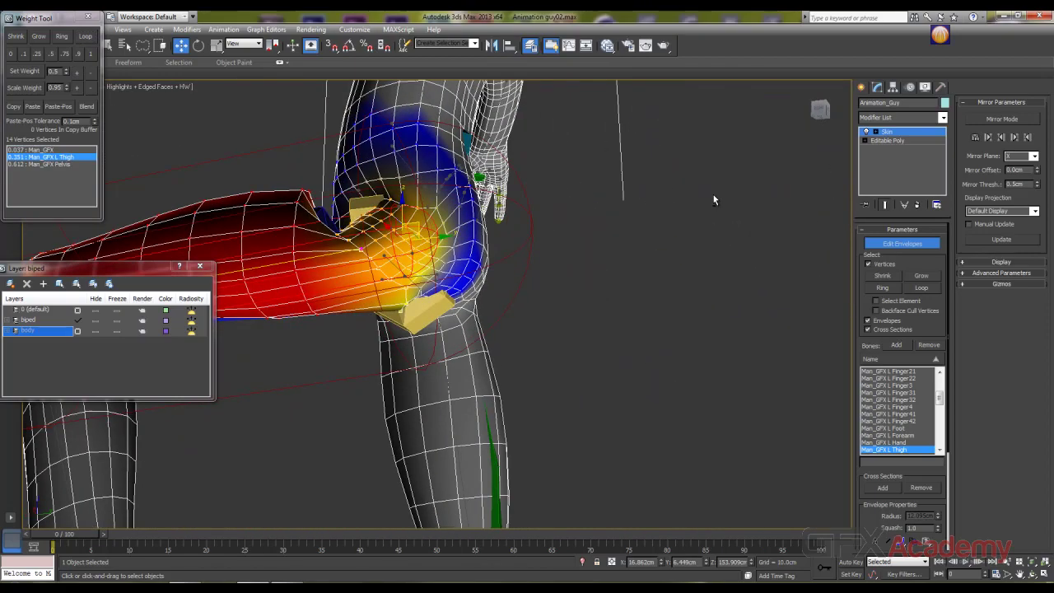
{"action": "left_click", "coordinate": [79, 53]}
Step: Expand two adjacent vertices in the following hip row to their loop and remove the opposite leg's vertices from the selection
{"action": "middle_click_drag", "start_coordinate": [219, 195], "coordinate": [293, 240], "text": "alt"}
{"action": "left_click", "coordinate": [365, 243]}
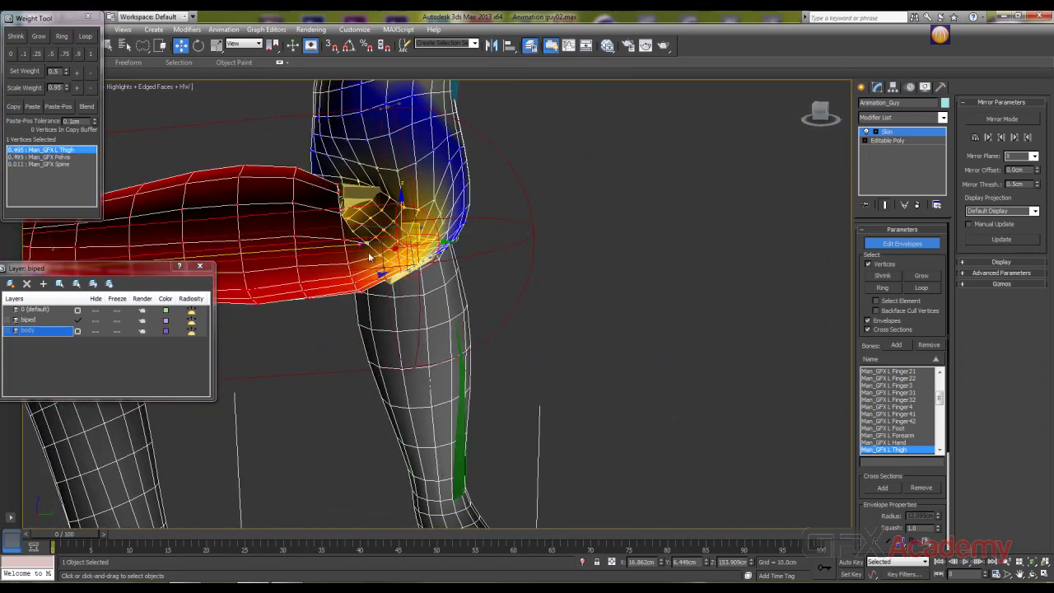
{"action": "left_click", "coordinate": [379, 264], "text": "ctrl"}
{"action": "middle_click_drag", "start_coordinate": [296, 258], "coordinate": [251, 256], "text": "alt"}
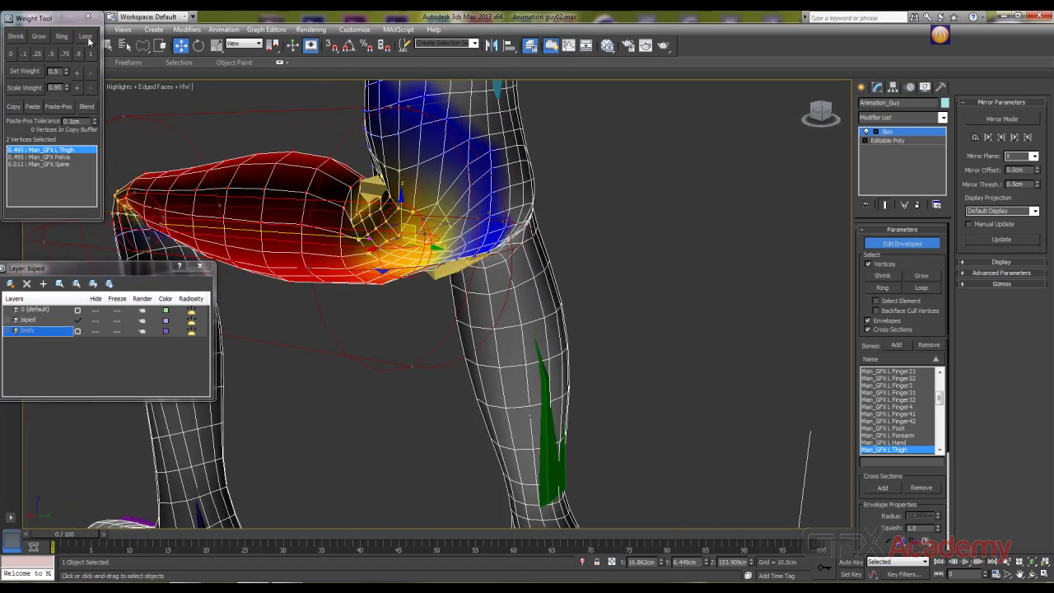
{"action": "left_click", "coordinate": [86, 36]}
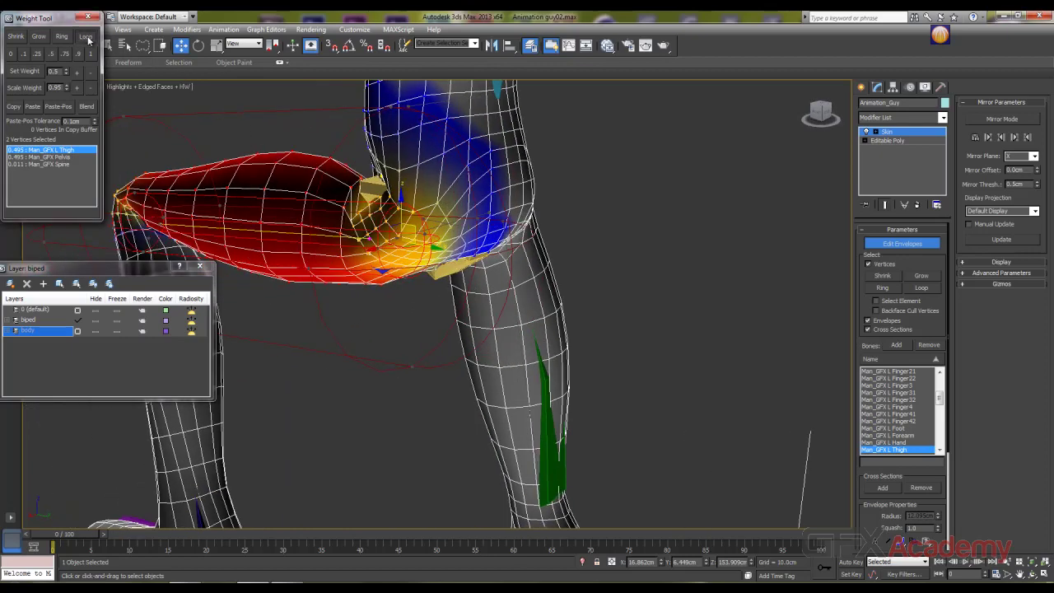
{"action": "middle_click_drag", "start_coordinate": [451, 260], "coordinate": [512, 243], "text": "alt"}
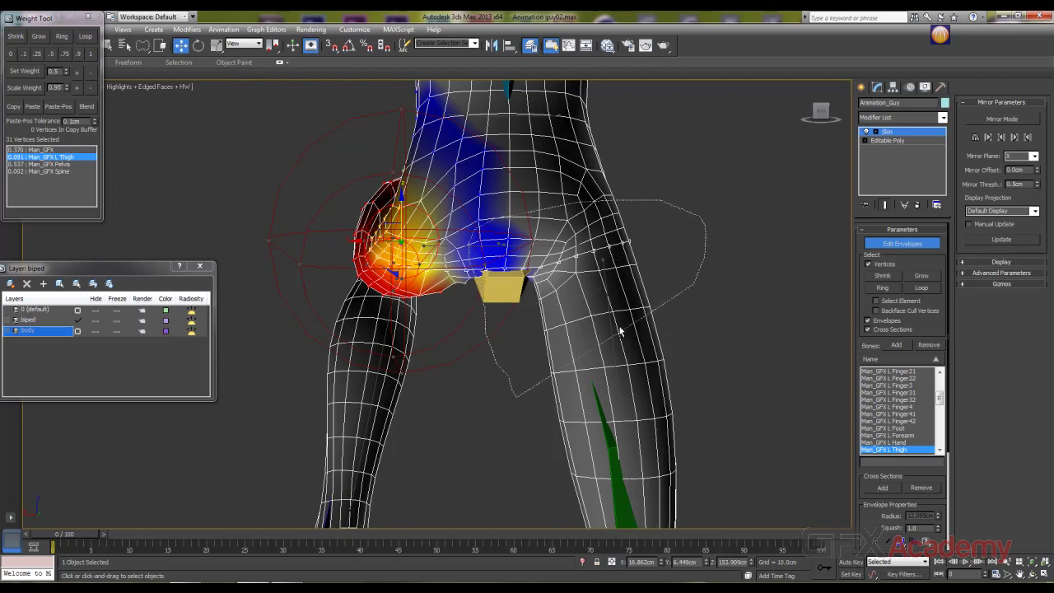
{"action": "middle_click_drag", "start_coordinate": [713, 310], "coordinate": [805, 314], "text": "alt"}
{"action": "middle_click_drag", "start_coordinate": [348, 237], "coordinate": [443, 290], "text": "alt"}
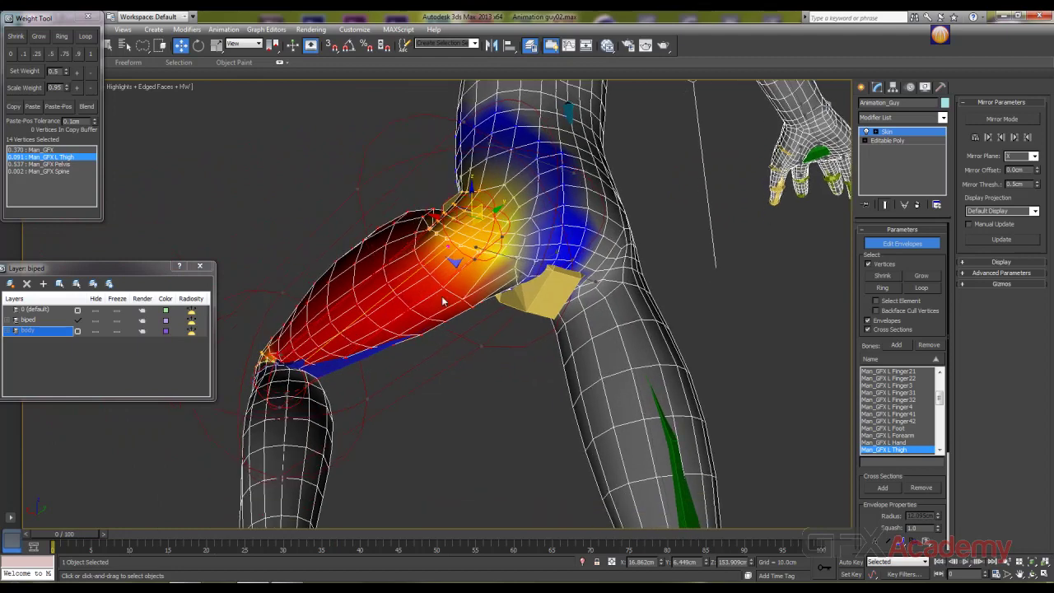
Step: Raise the selected left hip loop's thigh bone weight in 0.05 increments to 0.391
{"action": "left_click", "coordinate": [78, 73]}
{"action": "left_click", "coordinate": [78, 73]}
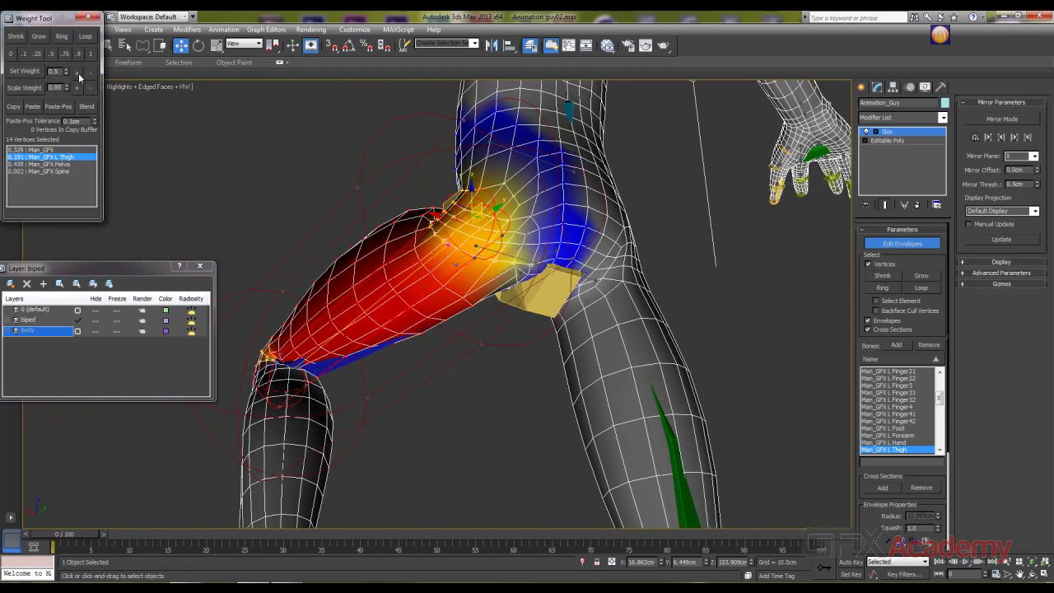
{"action": "left_click", "coordinate": [78, 73]}
{"action": "left_click", "coordinate": [77, 71]}
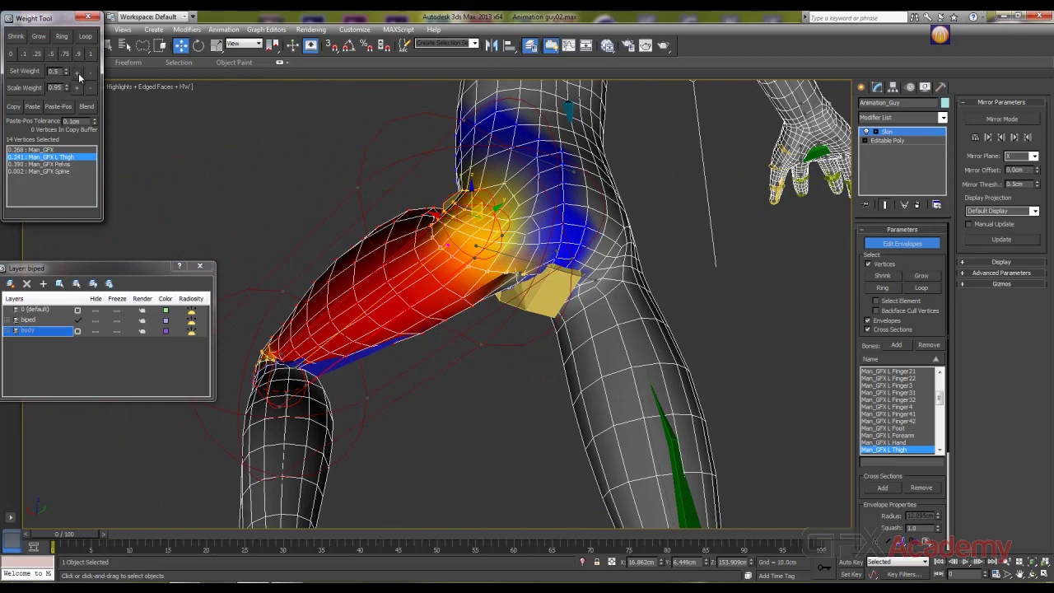
{"action": "left_click", "coordinate": [76, 72]}
Step: Reduce the selection to seven vertices of the hip loop and raise their left thigh bone weight to 0.628
{"action": "middle_click_drag", "start_coordinate": [530, 321], "coordinate": [441, 308], "text": "alt"}
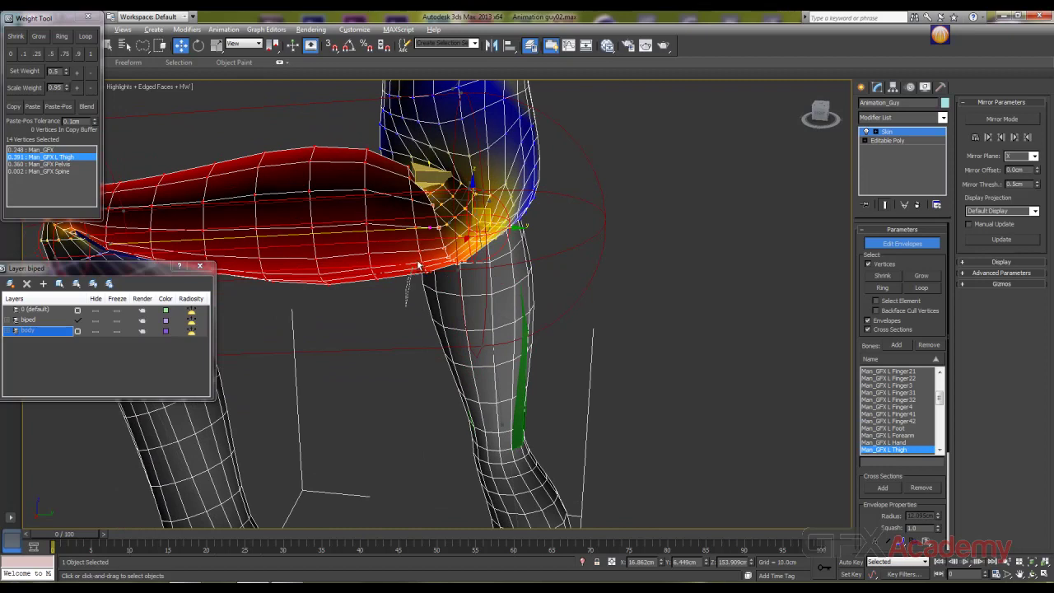
{"action": "mouse_move", "coordinate": [419, 264]}
{"action": "left_mouse_down"}
{"action": "mouse_move", "coordinate": [430, 247]}
{"action": "mouse_move", "coordinate": [599, 231]}
{"action": "mouse_move", "coordinate": [459, 384]}
{"action": "mouse_move", "coordinate": [360, 359]}
{"action": "mouse_move", "coordinate": [339, 302]}
{"action": "left_mouse_up"}
{"action": "left_click", "coordinate": [78, 72]}
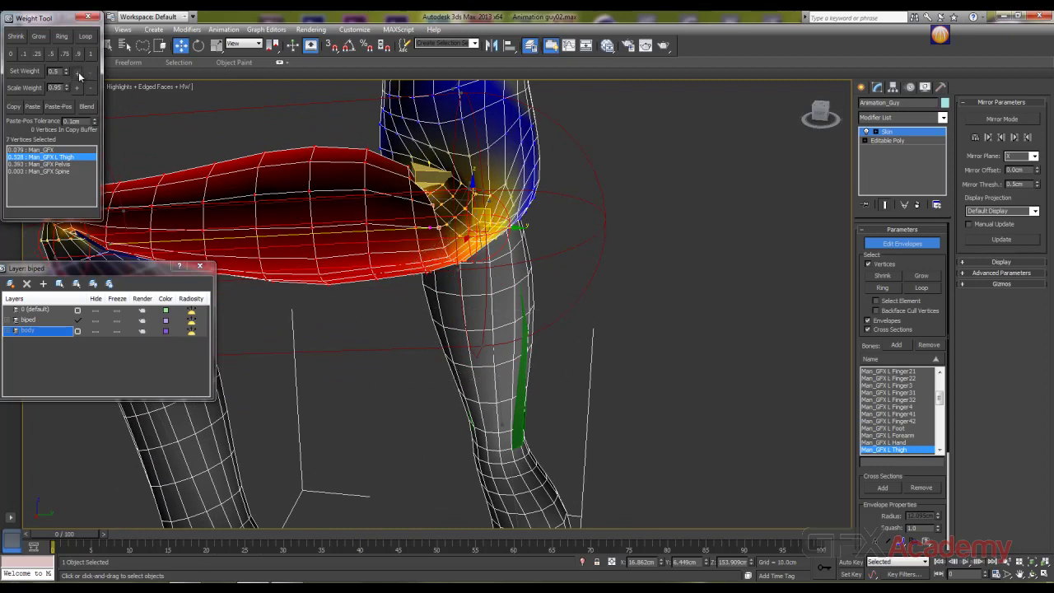
{"action": "left_click", "coordinate": [77, 72]}
{"action": "left_click", "coordinate": [78, 72]}
{"action": "left_click", "coordinate": [91, 72]}
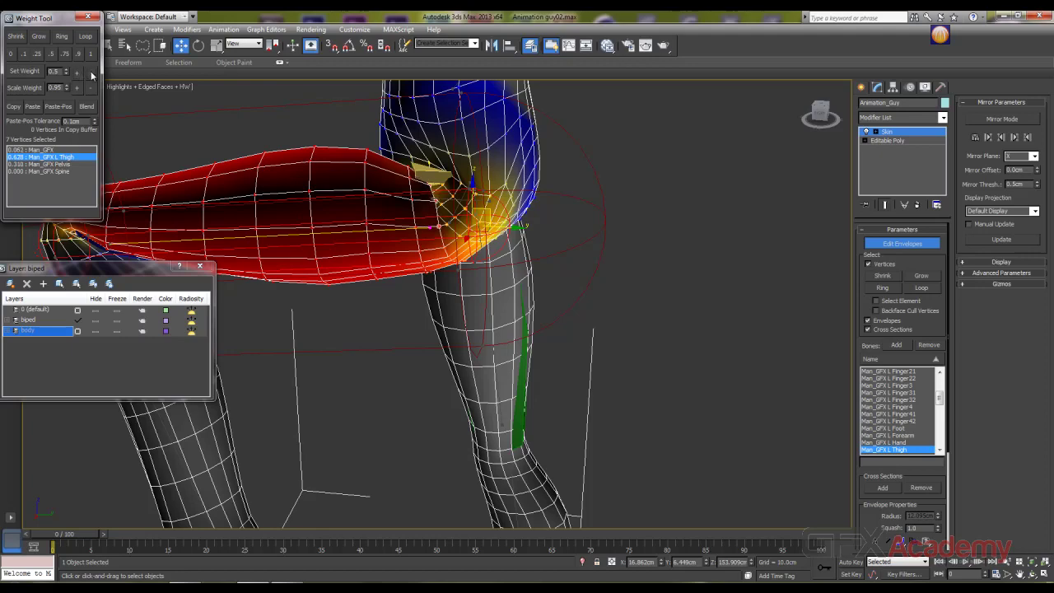
Step: Select the stray vertex at the inner groin crease and raise its left thigh bone weight to 0.465
{"action": "middle_click_drag", "start_coordinate": [382, 190], "coordinate": [508, 303], "text": "alt"}
{"action": "scroll", "coordinate": [510, 302], "scroll_direction": "up", "scroll_amount": 4}
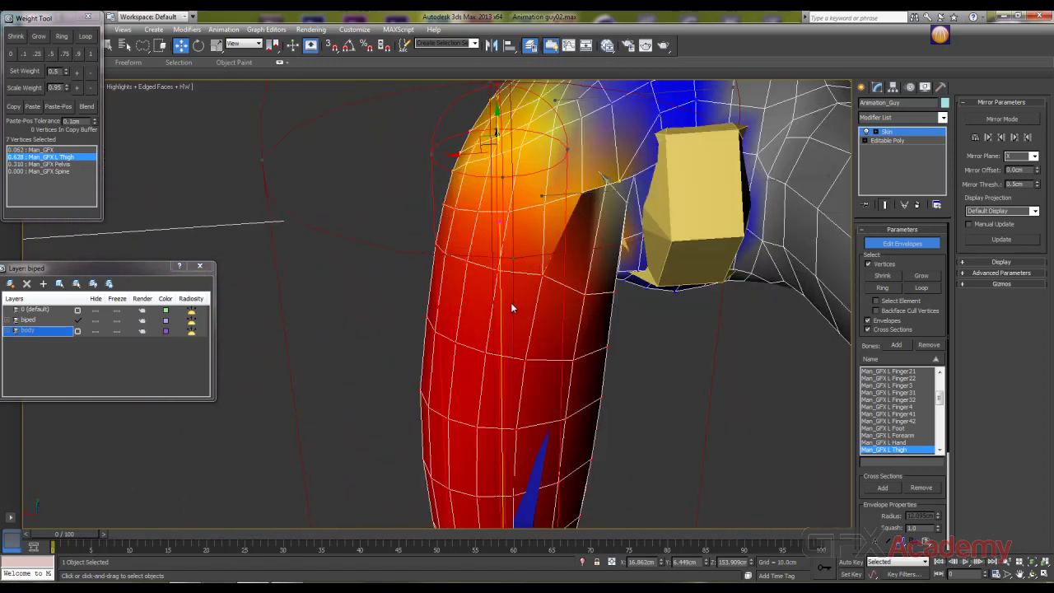
{"action": "middle_click_drag", "start_coordinate": [565, 244], "coordinate": [493, 259], "text": "alt"}
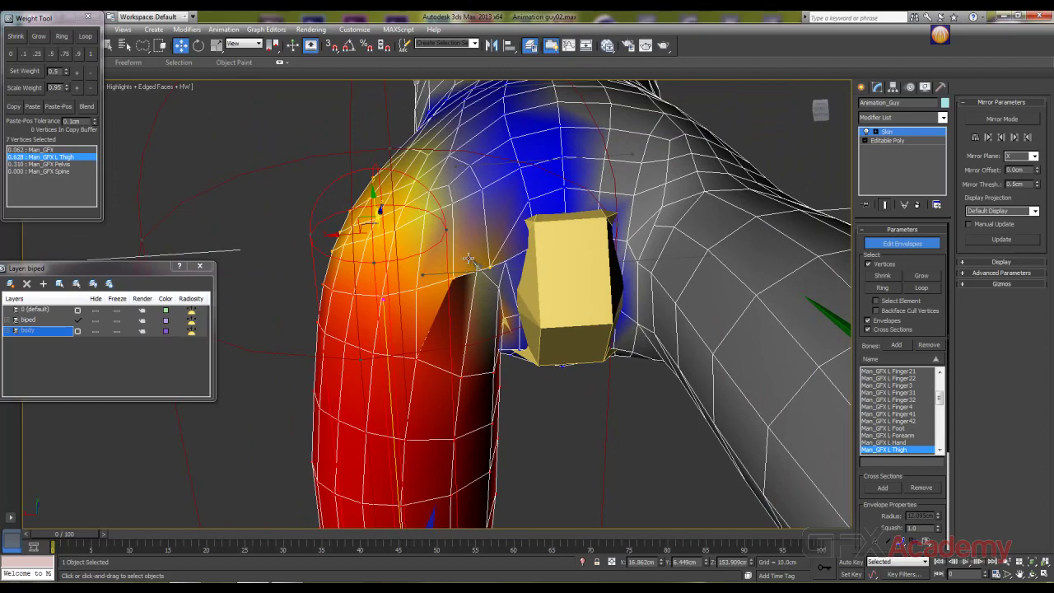
{"action": "key", "text": "F3"}
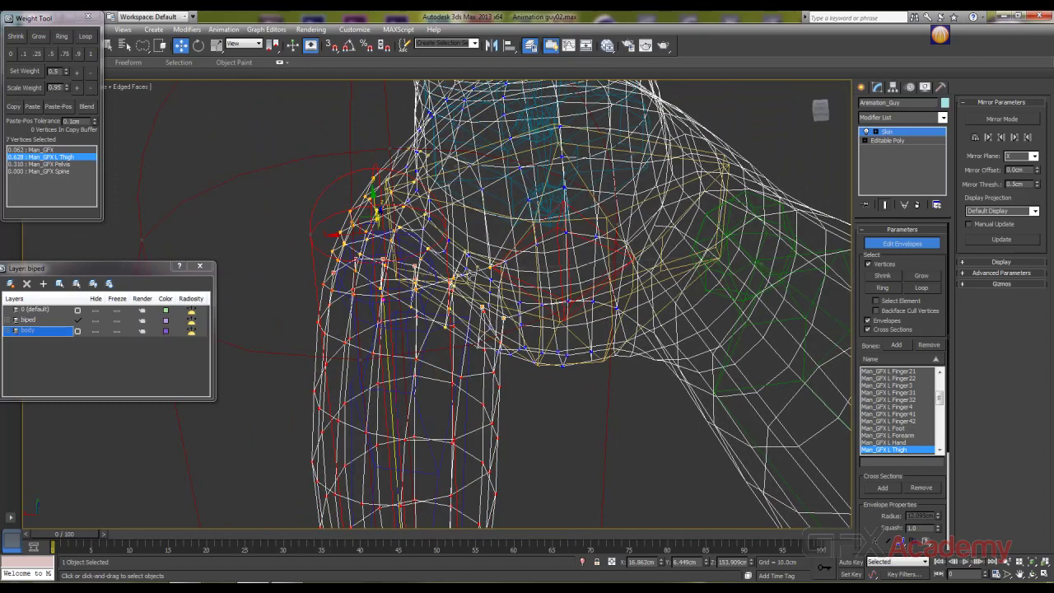
{"action": "key", "text": "F3"}
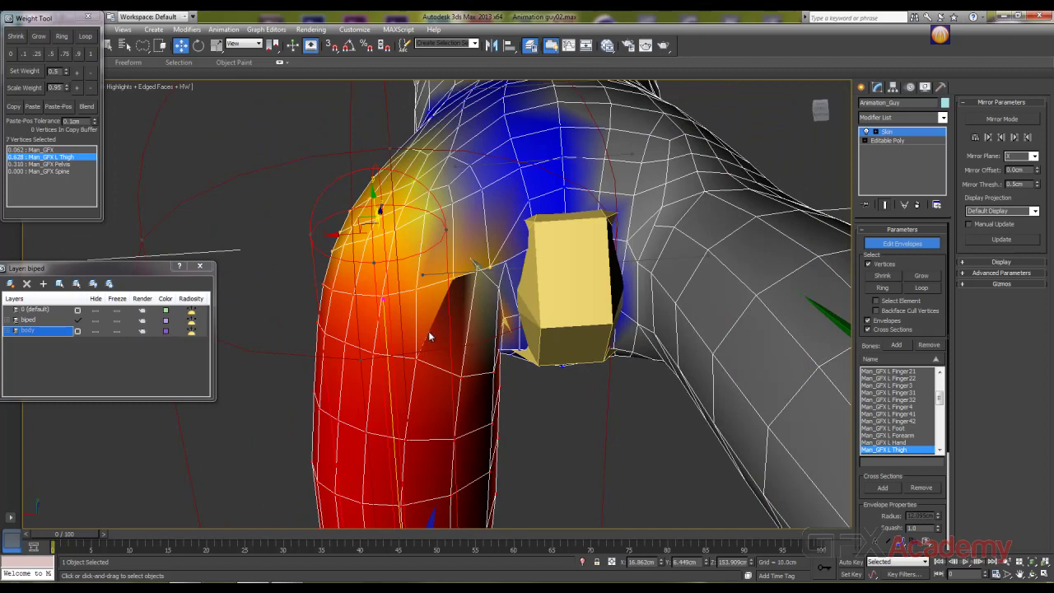
{"action": "key", "text": "F3"}
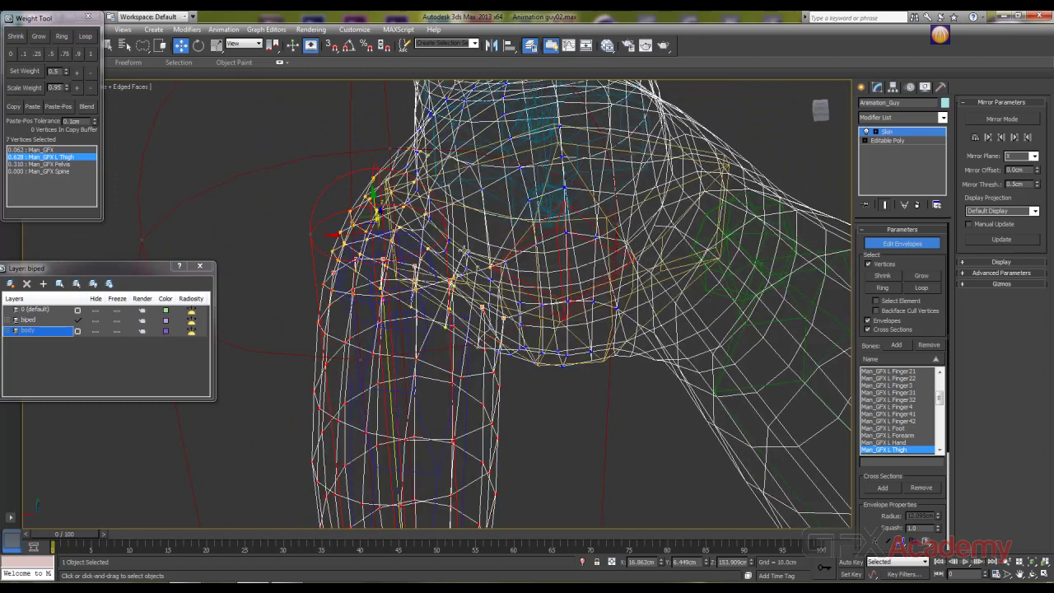
{"action": "key", "text": "F3"}
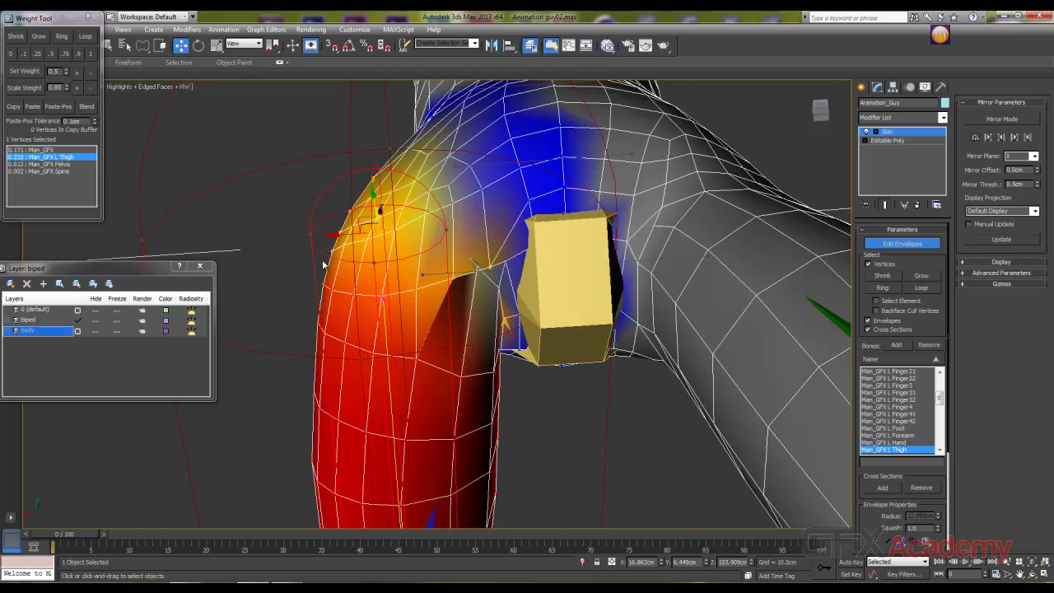
{"action": "left_click", "coordinate": [78, 73]}
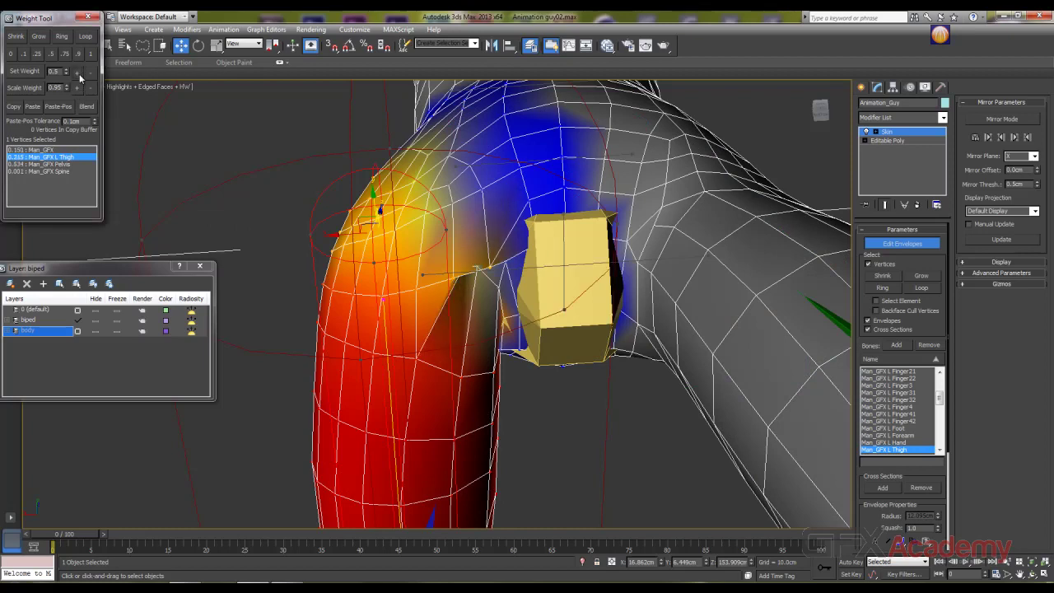
{"action": "left_click", "coordinate": [79, 73]}
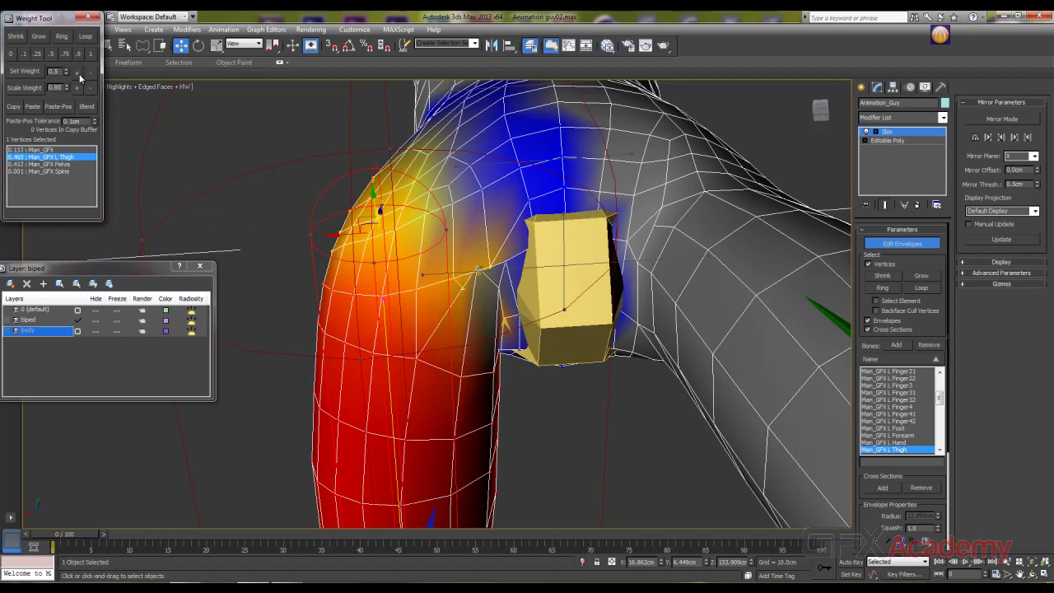
Step: Select the neighbouring vertex in the groin crease and raise its left thigh bone weight in 0.05 increments
{"action": "left_click", "coordinate": [478, 268]}
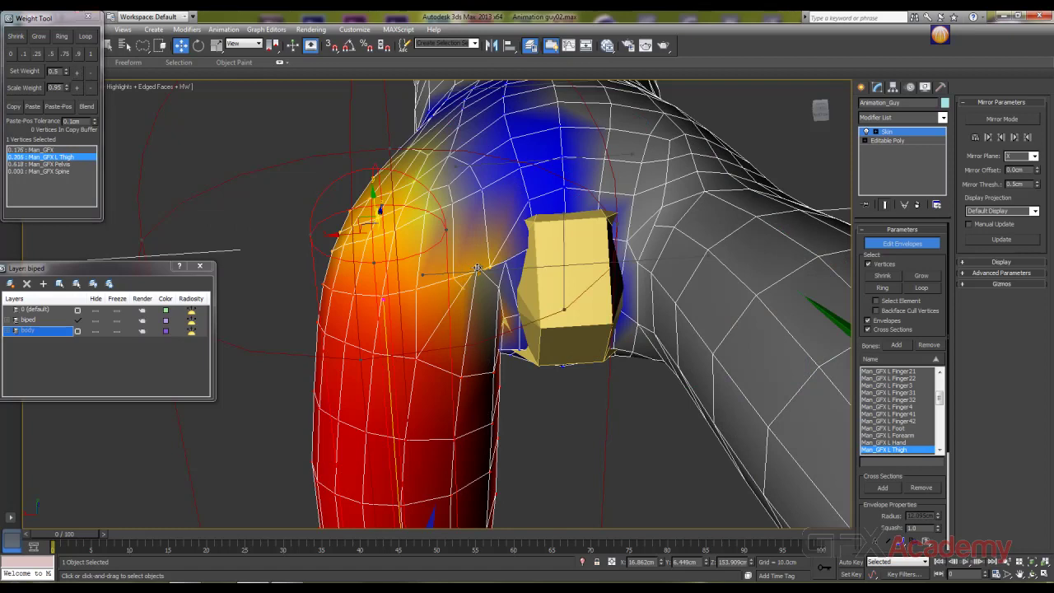
{"action": "left_click", "coordinate": [79, 74]}
{"action": "left_click", "coordinate": [79, 73]}
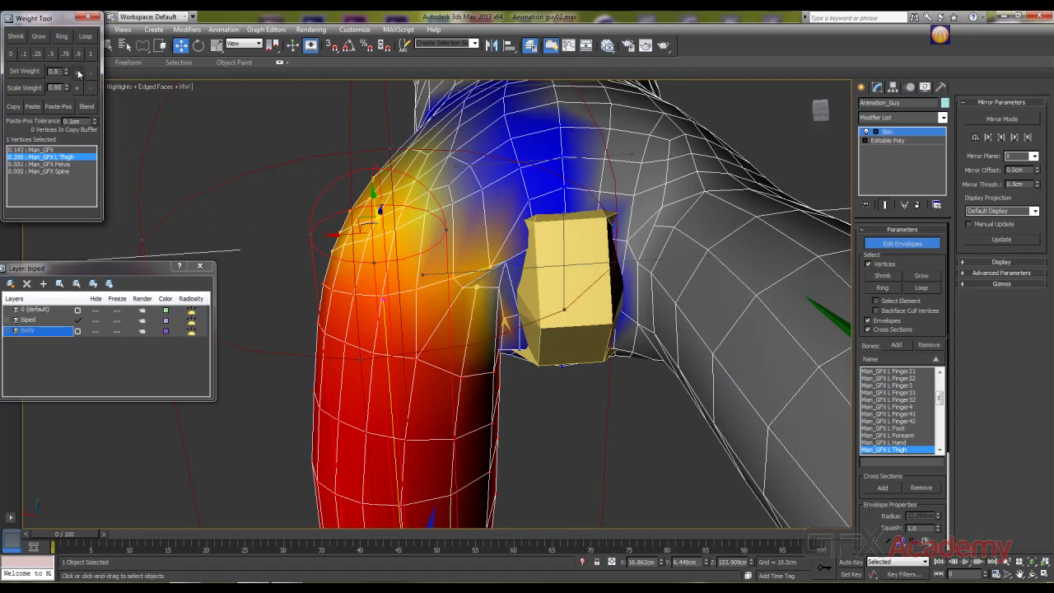
Step: Raise the selected groin crease vertex's left thigh bone weight to 0.456 in 0.05 increments
{"action": "left_click", "coordinate": [79, 74]}
{"action": "left_click", "coordinate": [79, 73]}
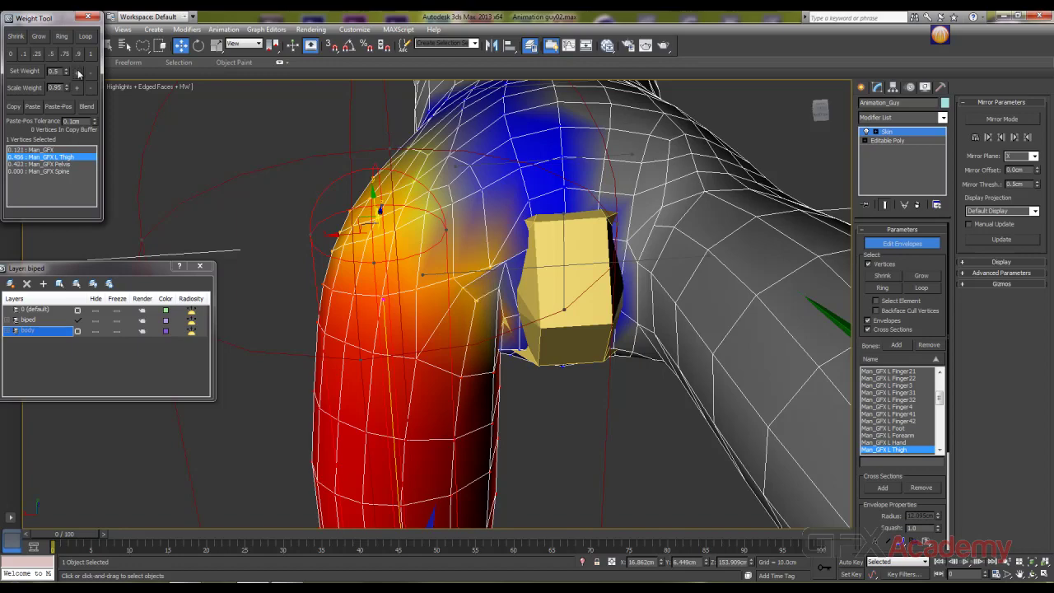
{"action": "middle_click_drag", "start_coordinate": [422, 331], "coordinate": [497, 272], "text": "alt"}
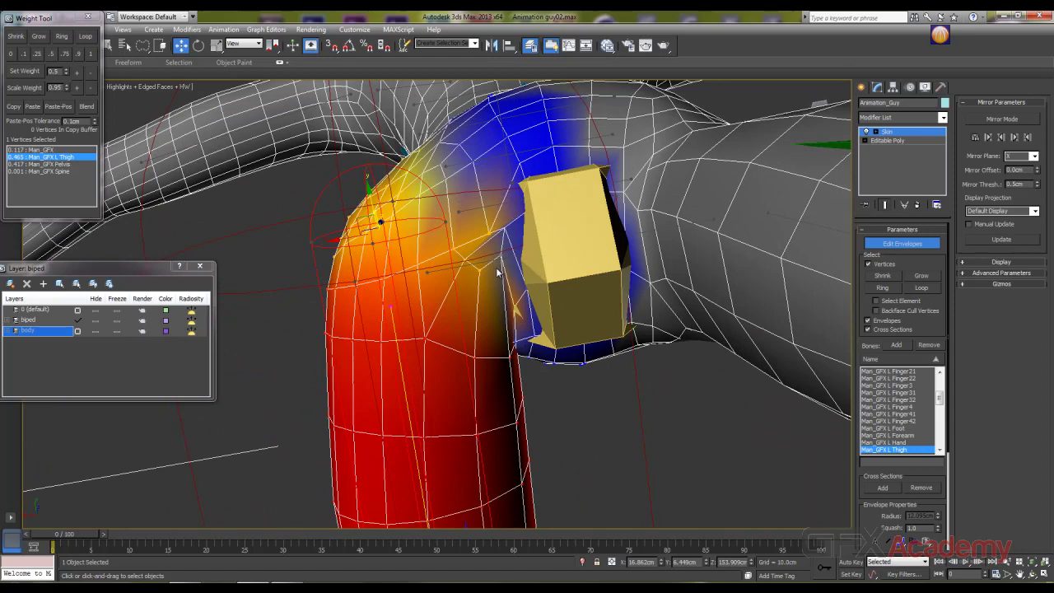
Step: Raise the left thigh bone weight of the stray vertex in the inner groin crease to 0.615
{"action": "left_click", "coordinate": [76, 73]}
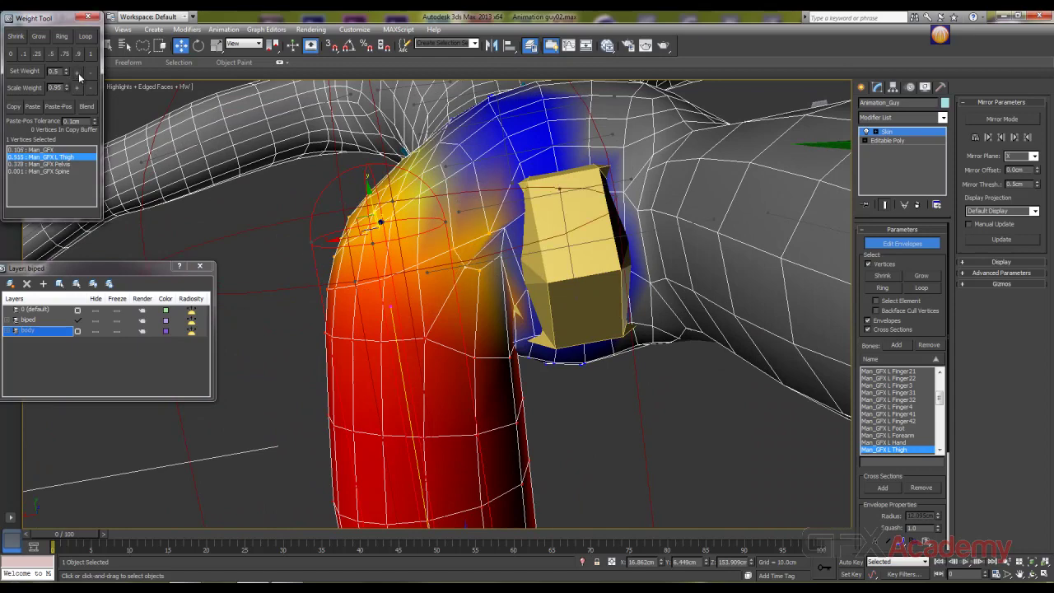
{"action": "left_click", "coordinate": [79, 73]}
{"action": "left_click", "coordinate": [93, 73]}
{"action": "middle_click_drag", "start_coordinate": [398, 301], "coordinate": [429, 371], "text": "alt"}
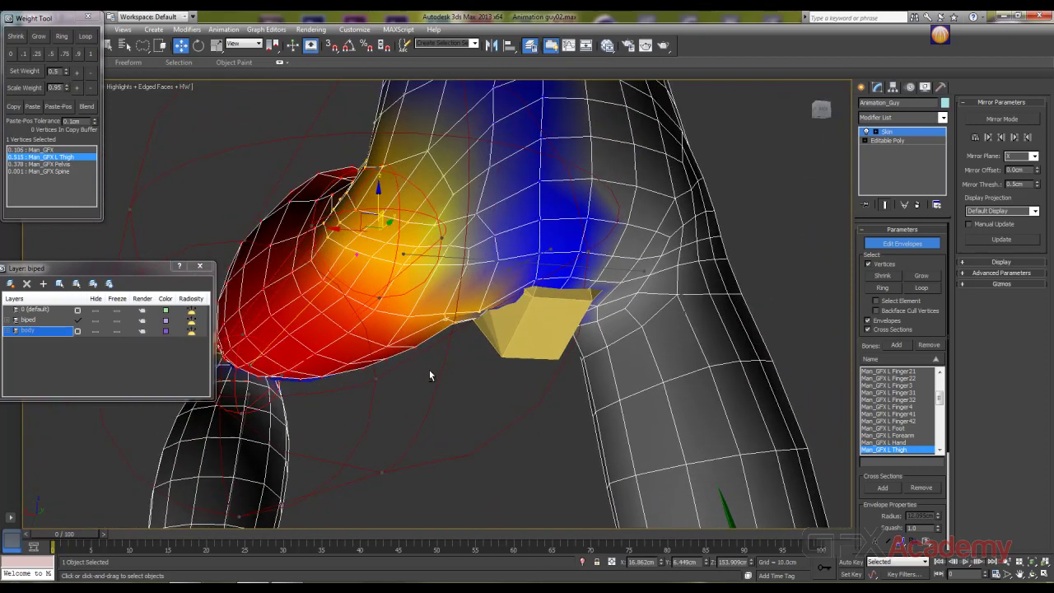
{"action": "left_click", "coordinate": [79, 71]}
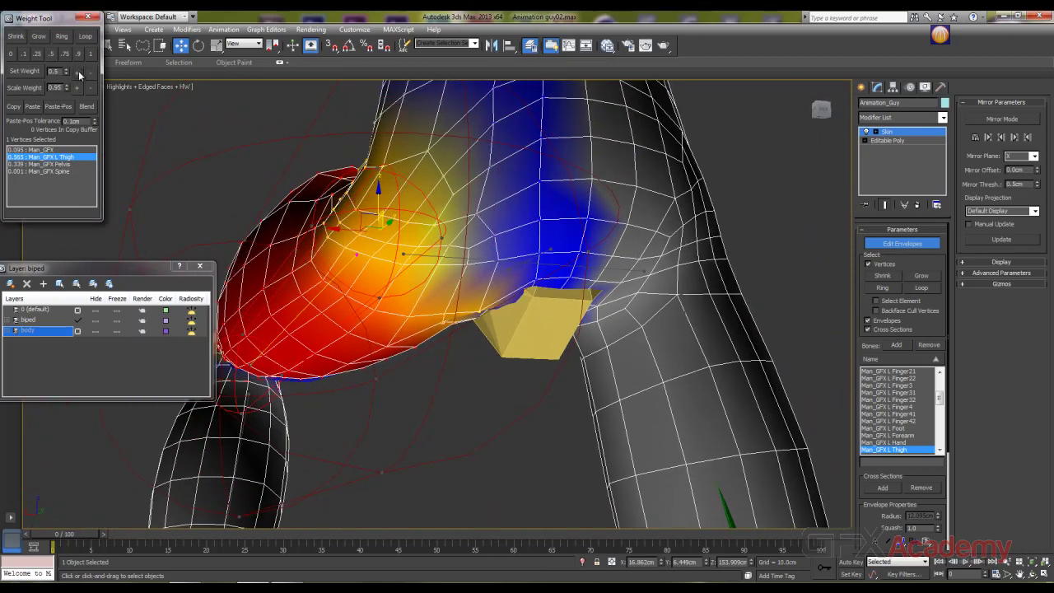
{"action": "mouse_move", "coordinate": [136, 169]}
{"action": "middle_mouse_down", "text": "alt"}
{"action": "mouse_move", "coordinate": [173, 205]}
{"action": "mouse_move", "coordinate": [153, 159]}
{"action": "middle_mouse_up", "text": "alt"}
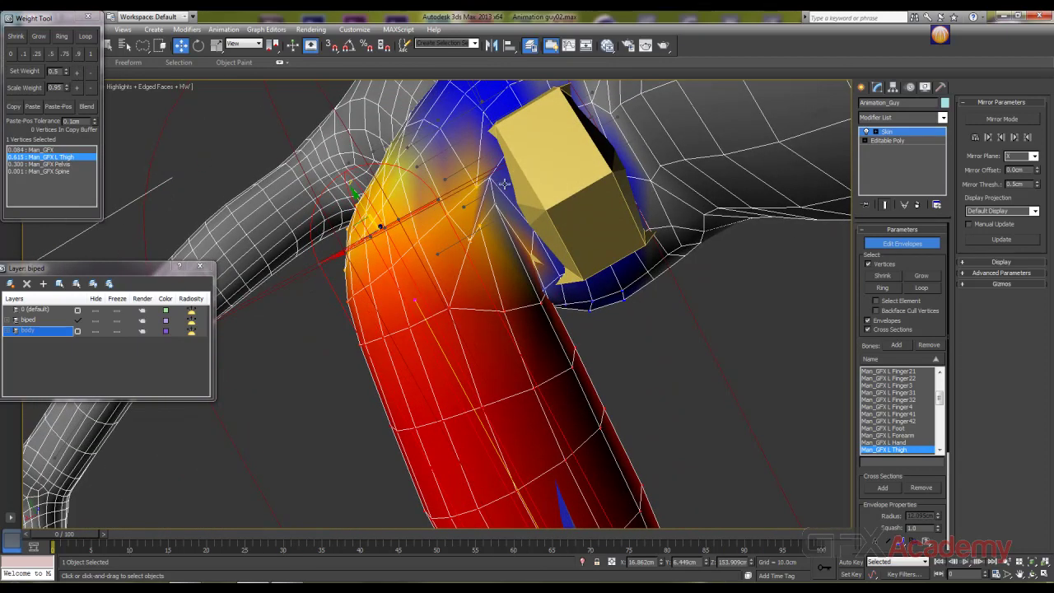
Step: Select the inner-thigh vertex just below the groin crease and raise its left thigh bone weight to 0.606
{"action": "left_click", "coordinate": [480, 224]}
{"action": "left_click", "coordinate": [78, 73]}
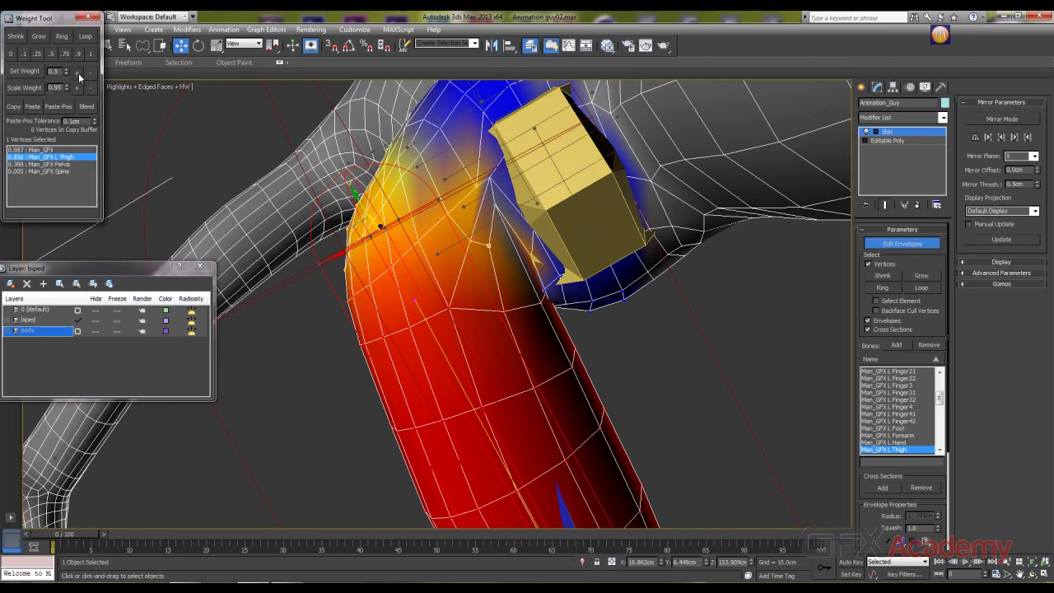
{"action": "left_click", "coordinate": [77, 72]}
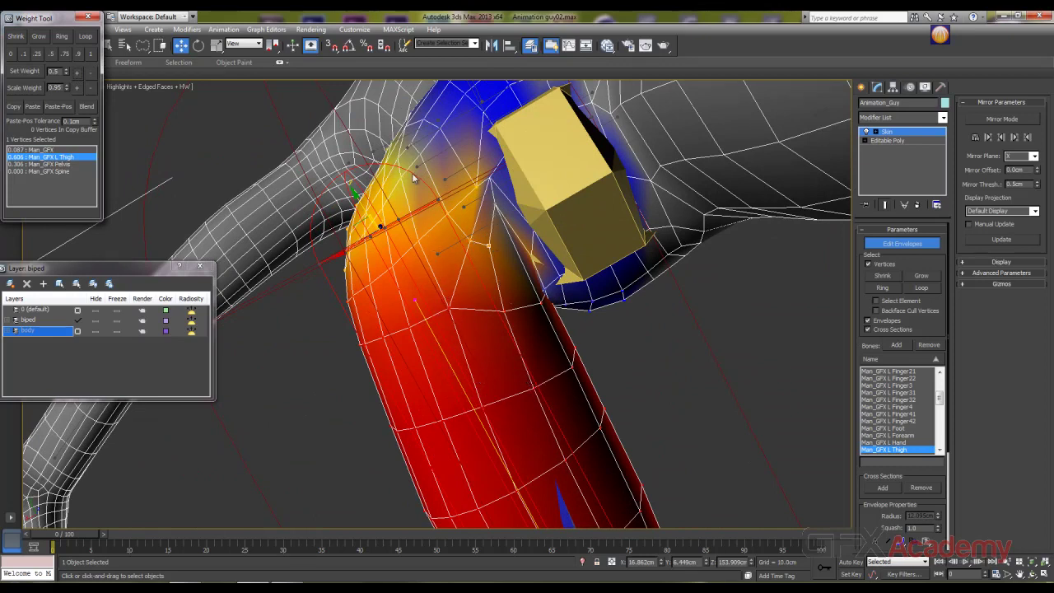
Step: Loop-select around the upper hip, deselect the right-leg side, and raise the remaining 20 vertices' left thigh bone weight to 0.104
{"action": "middle_click_drag", "start_coordinate": [453, 218], "coordinate": [448, 293], "text": "alt"}
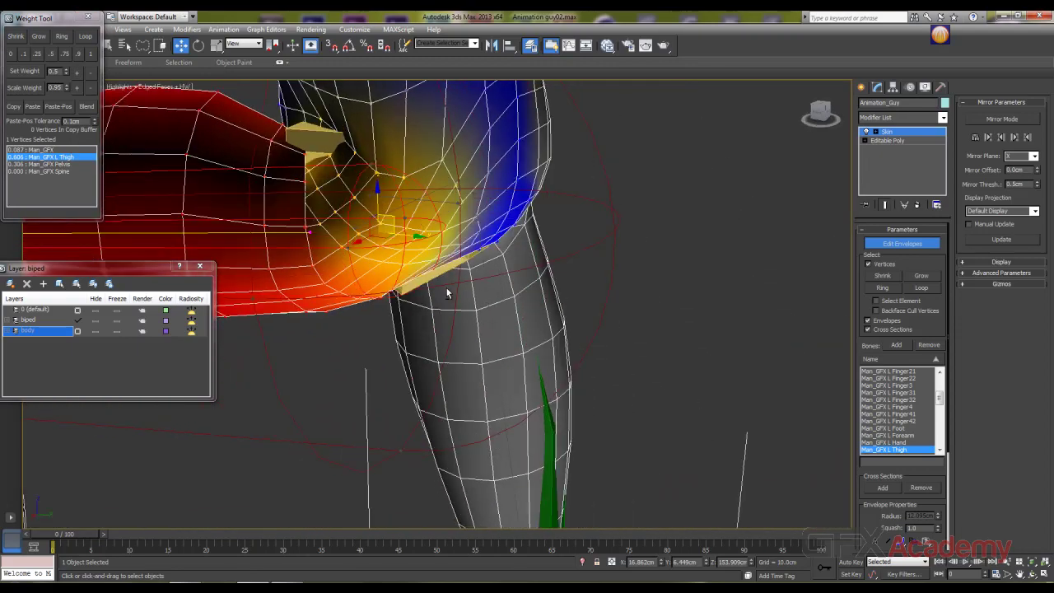
{"action": "left_click", "coordinate": [342, 246]}
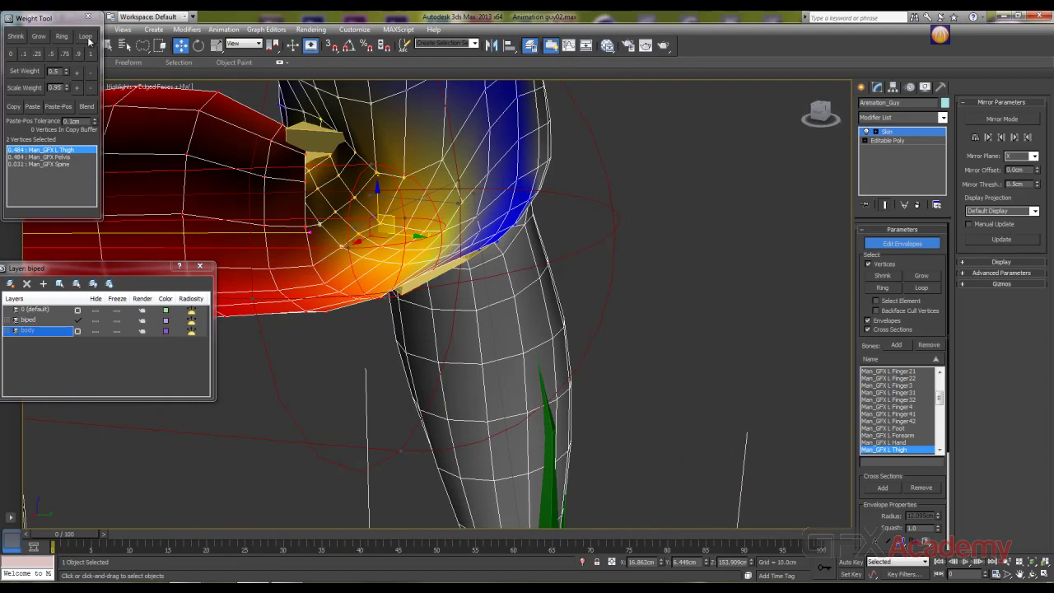
{"action": "left_click", "coordinate": [87, 37]}
{"action": "middle_click_drag", "start_coordinate": [417, 254], "coordinate": [698, 286], "text": "alt"}
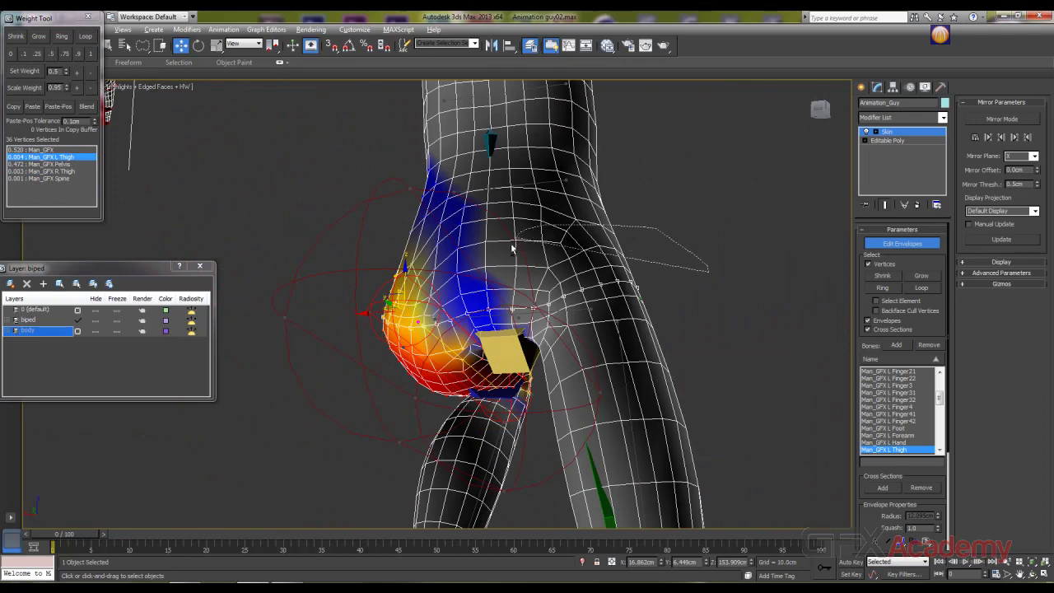
{"action": "middle_click_drag", "start_coordinate": [502, 267], "coordinate": [719, 266], "text": "alt"}
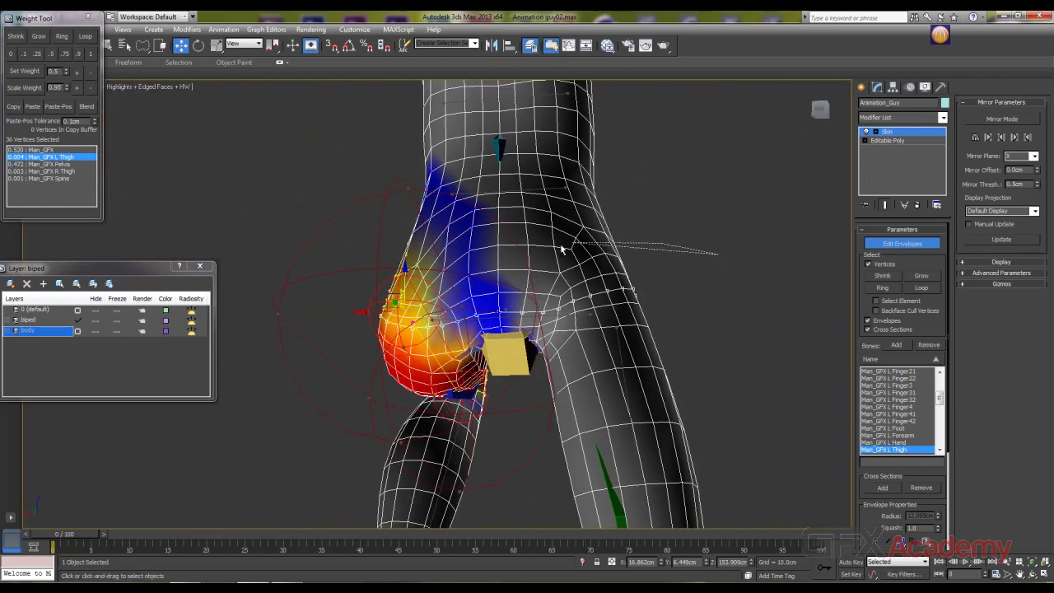
{"action": "left_click_drag", "start_coordinate": [706, 305], "coordinate": [524, 330], "text": "alt"}
{"action": "middle_click_drag", "start_coordinate": [384, 330], "coordinate": [216, 281], "text": "alt"}
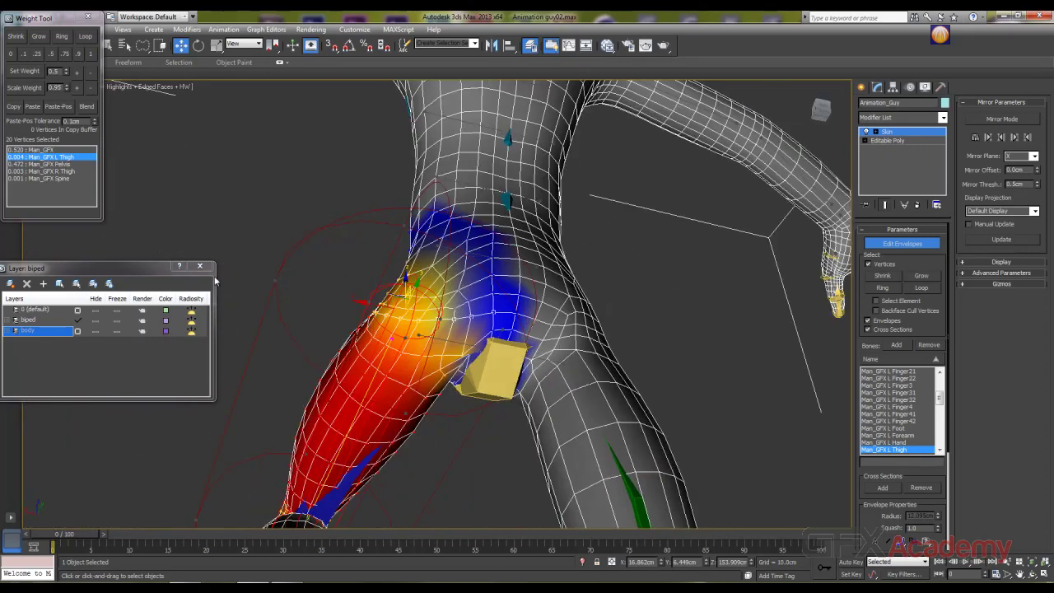
{"action": "left_click", "coordinate": [77, 75]}
{"action": "left_click", "coordinate": [78, 74]}
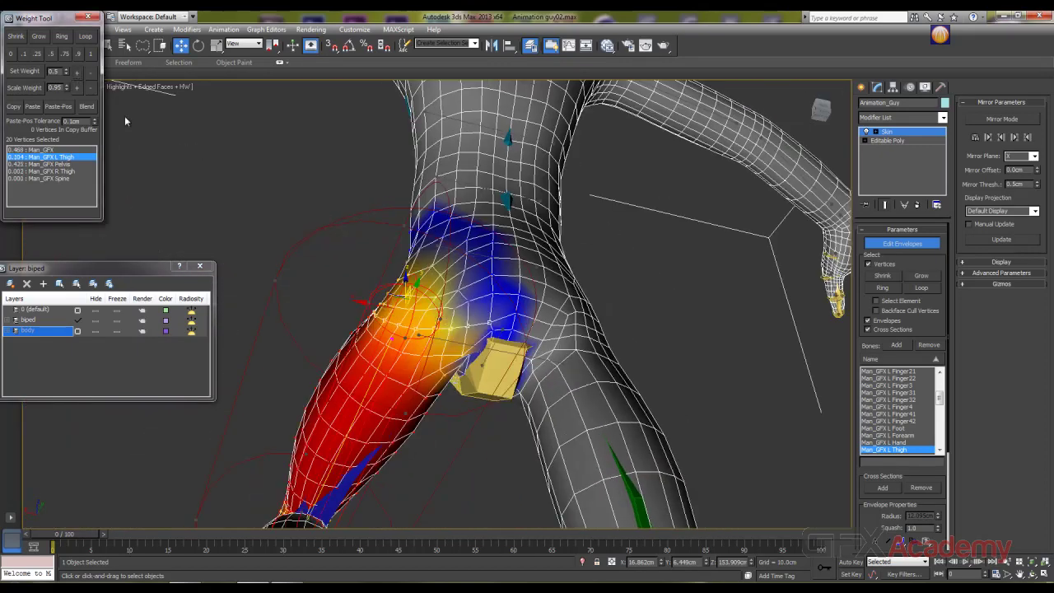
Step: Reduce the selection to eight vertices on the outer left hip and raise their left thigh bone weight to 0.357
{"action": "middle_click_drag", "start_coordinate": [420, 334], "coordinate": [481, 378], "text": "alt"}
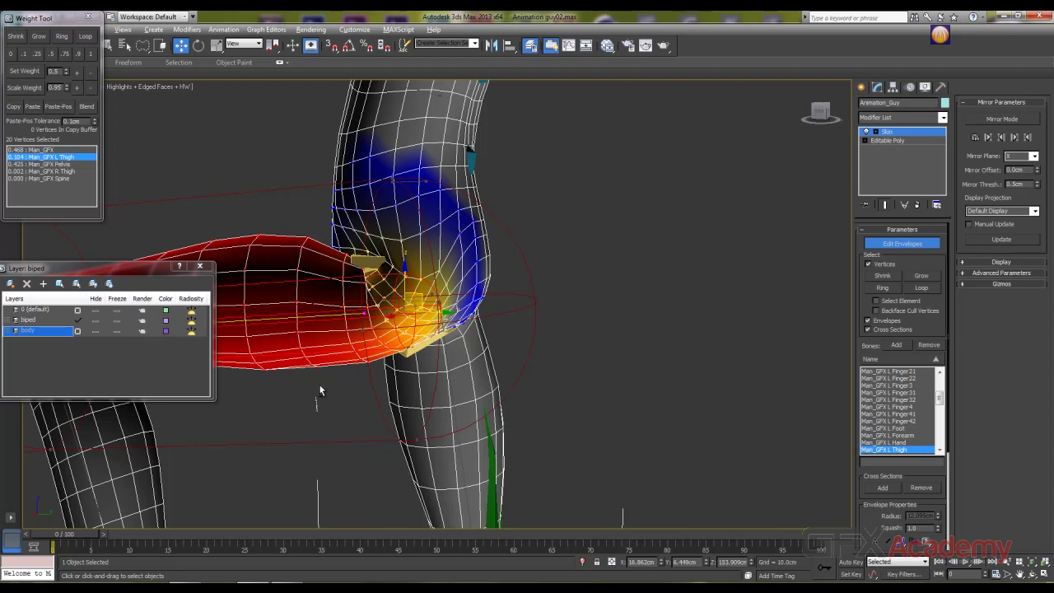
{"action": "left_click_drag", "start_coordinate": [582, 357], "coordinate": [313, 466]}
{"action": "left_click", "coordinate": [79, 71]}
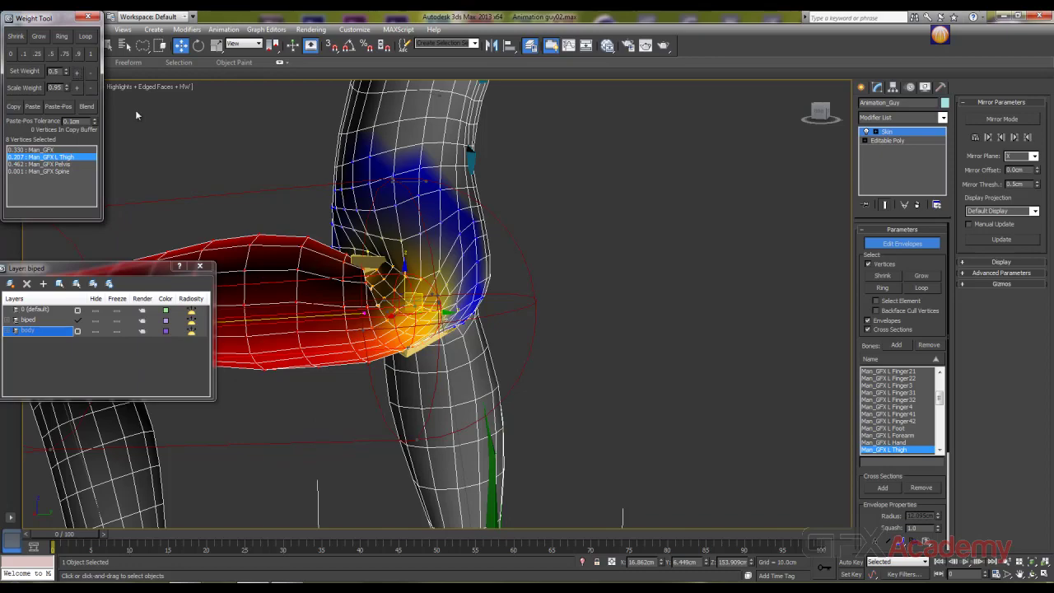
{"action": "middle_click_drag", "start_coordinate": [272, 294], "coordinate": [162, 222], "text": "alt"}
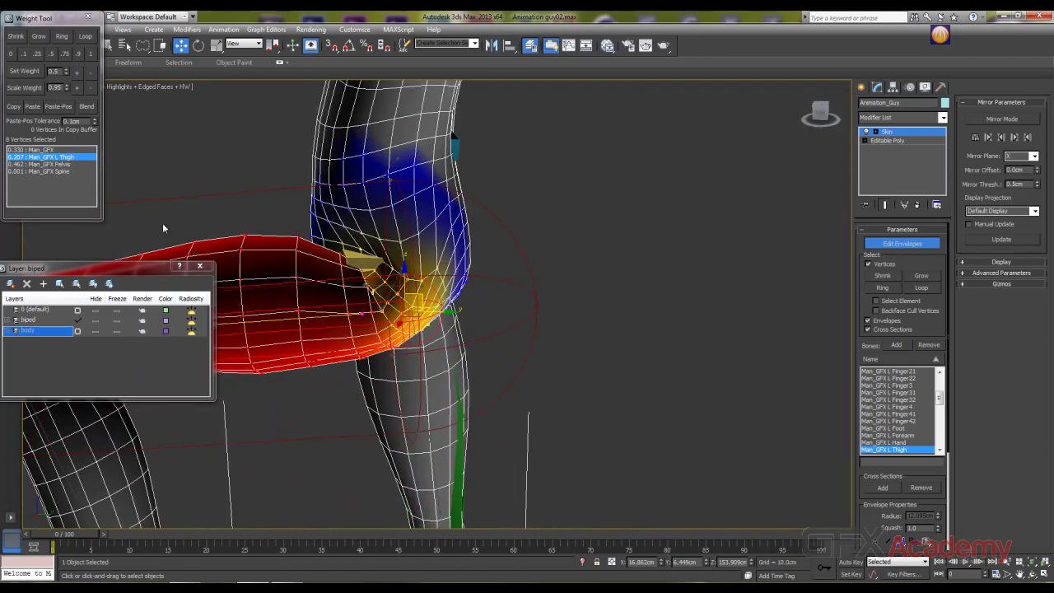
{"action": "left_click", "coordinate": [78, 72]}
{"action": "left_click", "coordinate": [78, 71]}
{"action": "left_click", "coordinate": [78, 71]}
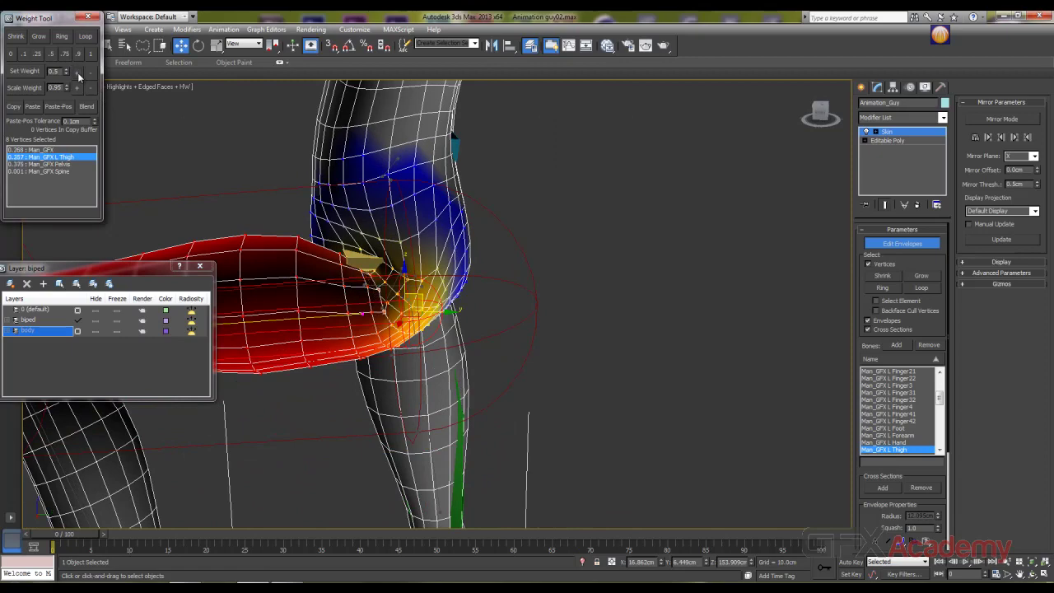
Step: Hide the biped layer
{"action": "middle_click_drag", "start_coordinate": [398, 313], "coordinate": [416, 309], "text": "alt"}
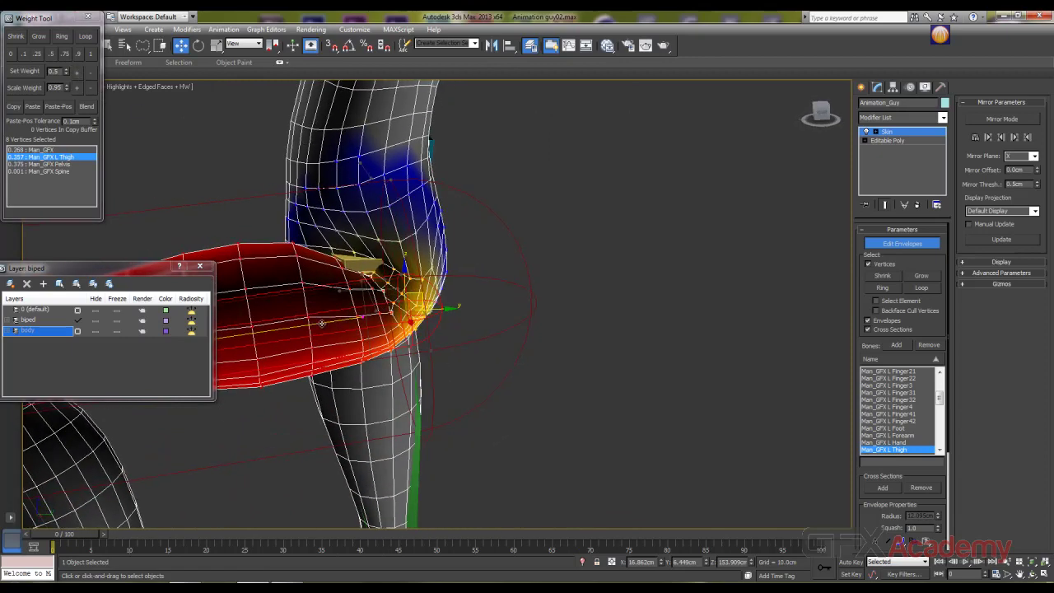
{"action": "left_click", "coordinate": [95, 320]}
{"action": "middle_click_drag", "start_coordinate": [357, 337], "coordinate": [410, 308], "text": "alt"}
Step: Select five vertices along the front hip crease and lower their left thigh bone weight in 0.05 increments
{"action": "scroll", "coordinate": [361, 326], "scroll_direction": "up", "scroll_amount": 3}
{"action": "scroll", "coordinate": [362, 301], "scroll_direction": "up", "scroll_amount": 3}
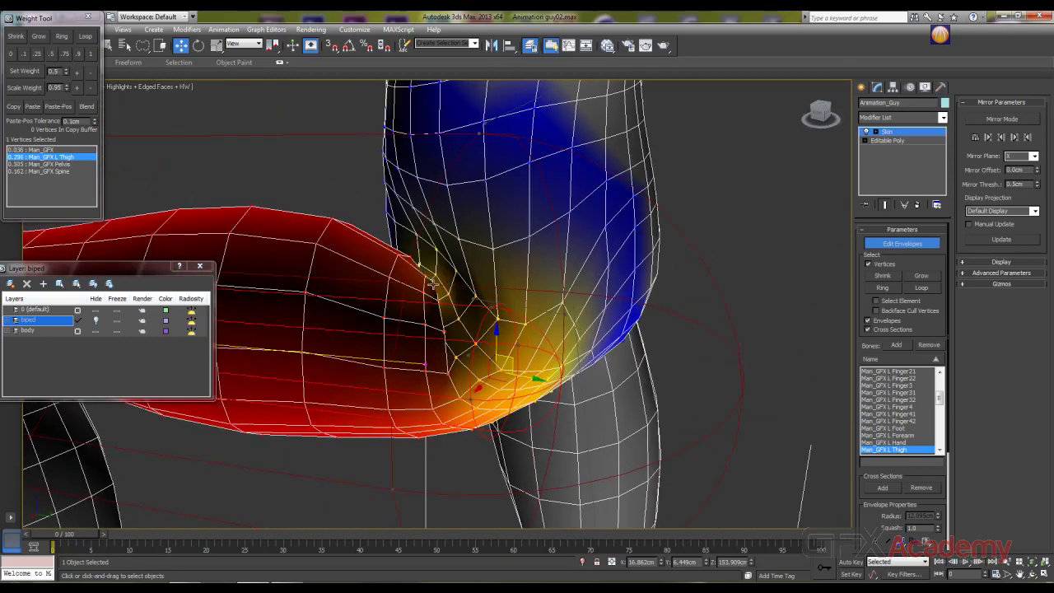
{"action": "left_click", "coordinate": [434, 277]}
{"action": "left_click", "coordinate": [475, 344], "text": "ctrl"}
{"action": "left_click", "coordinate": [77, 74]}
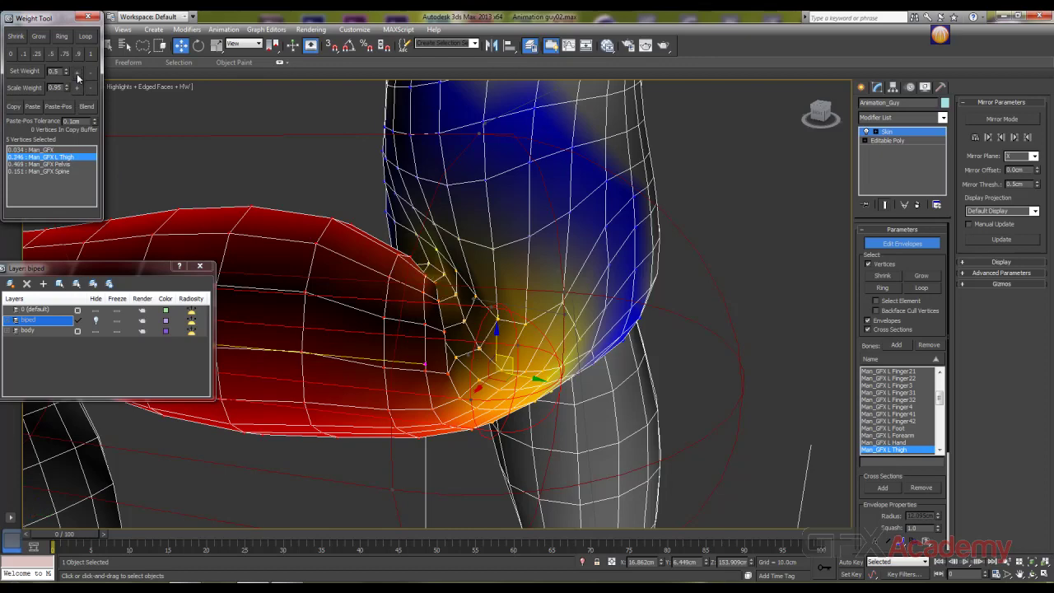
{"action": "left_click", "coordinate": [87, 72]}
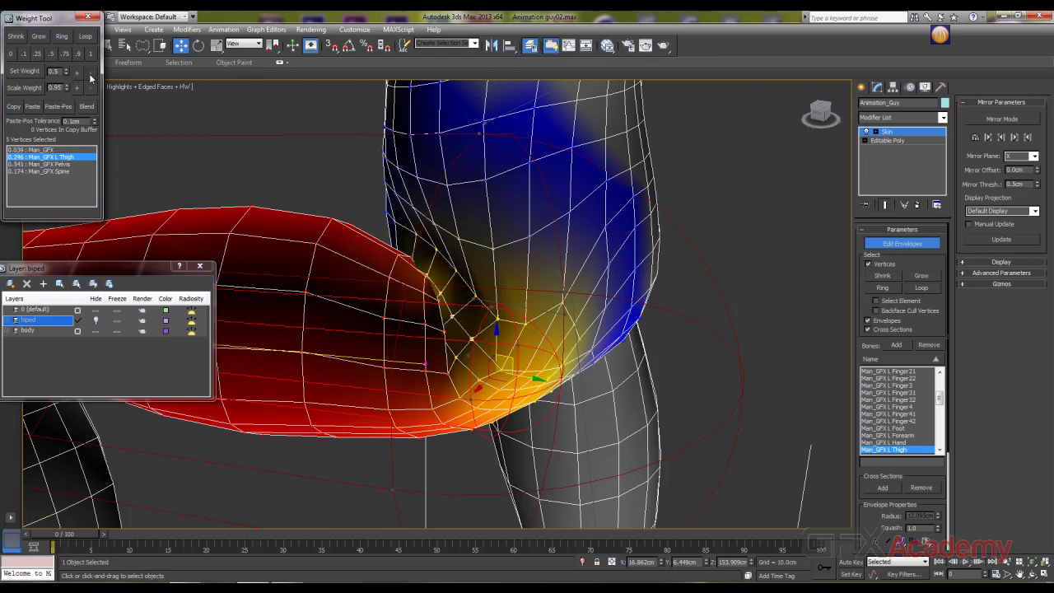
{"action": "middle_click_drag", "start_coordinate": [214, 189], "coordinate": [242, 242], "text": "alt"}
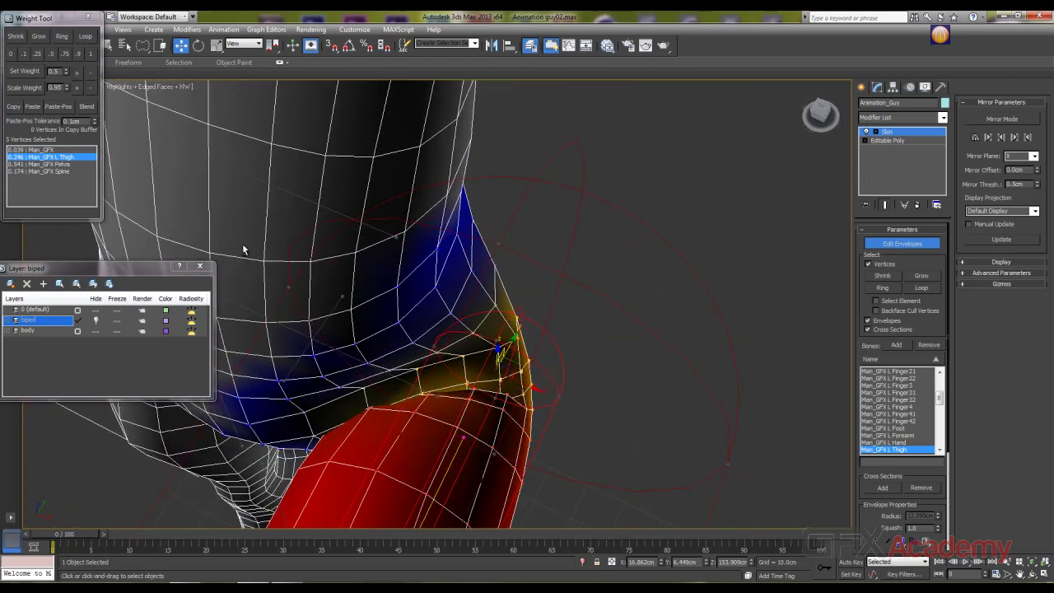
{"action": "left_click", "coordinate": [89, 77]}
Step: Select the vertex row above the front hip crease, deselect one vertex, and lower the other four's left thigh bone weight to 0.283
{"action": "middle_click_drag", "start_coordinate": [403, 370], "coordinate": [348, 256], "text": "alt"}
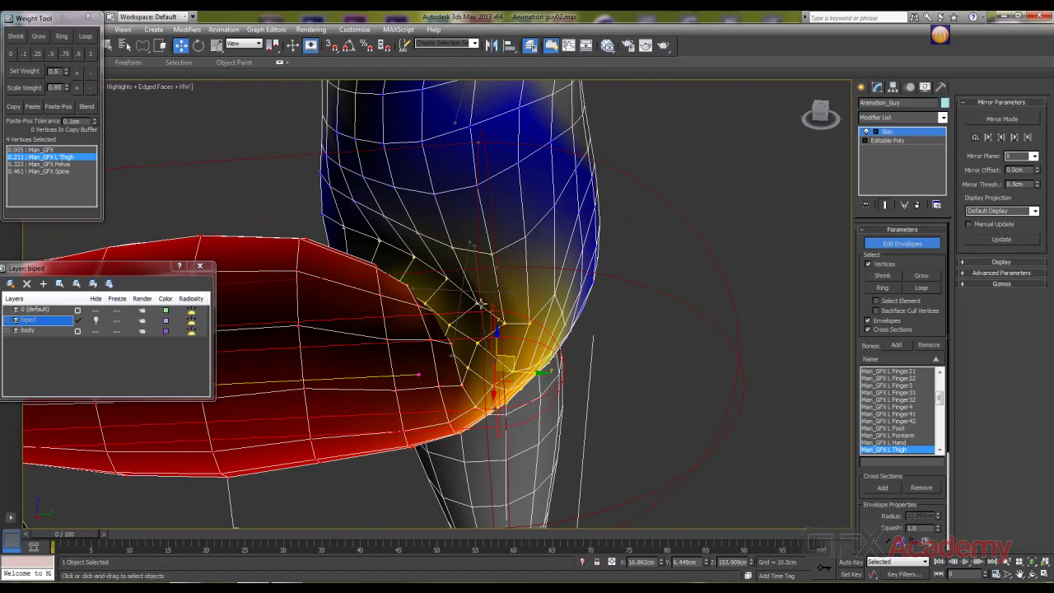
{"action": "left_click", "coordinate": [476, 304]}
{"action": "middle_click_drag", "start_coordinate": [477, 302], "coordinate": [233, 321], "text": "alt"}
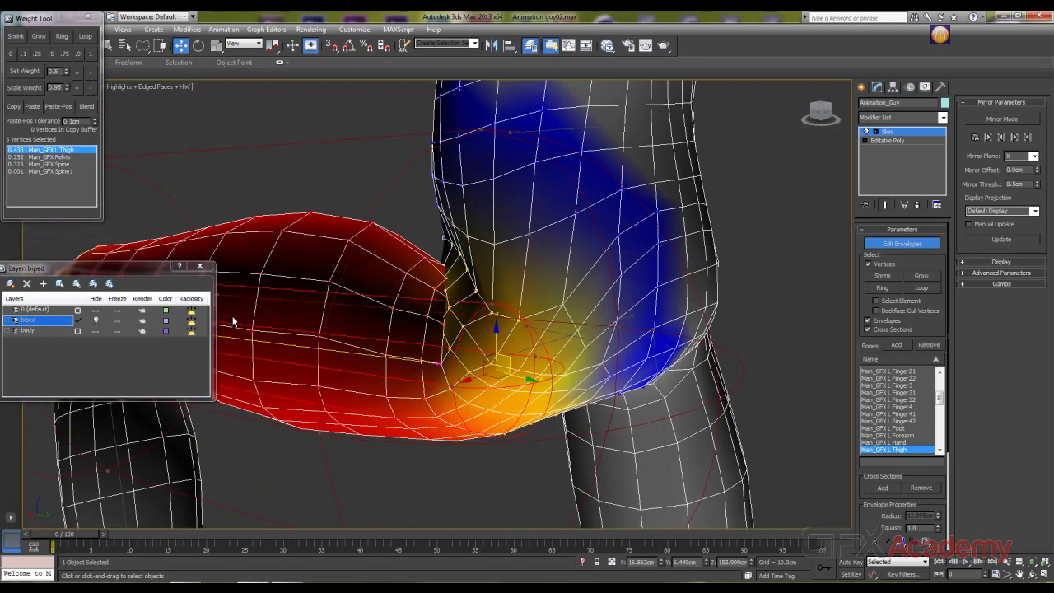
{"action": "left_click", "coordinate": [90, 73]}
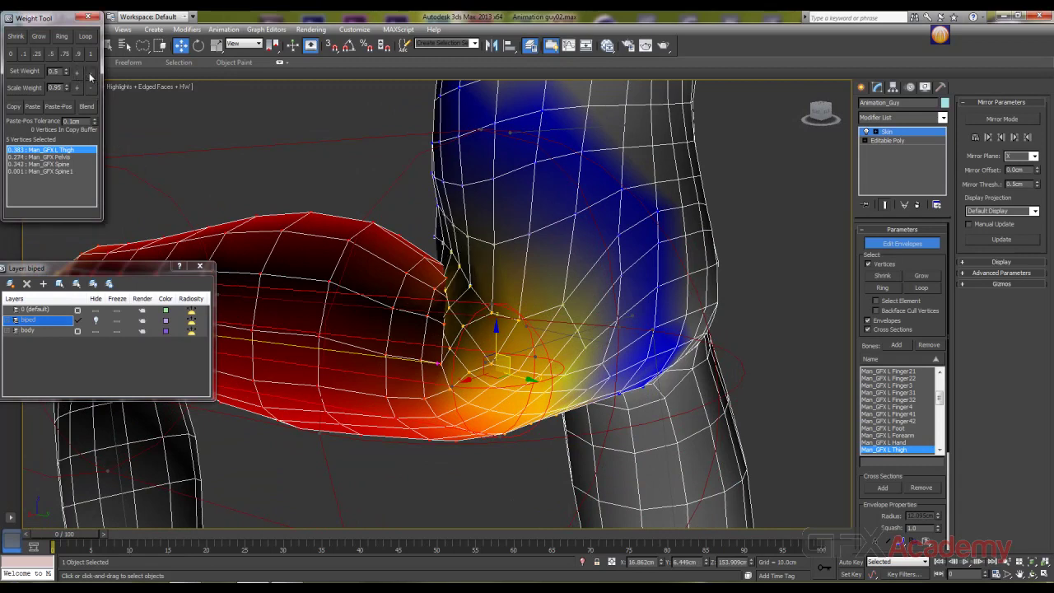
{"action": "left_click", "coordinate": [432, 242], "text": "alt"}
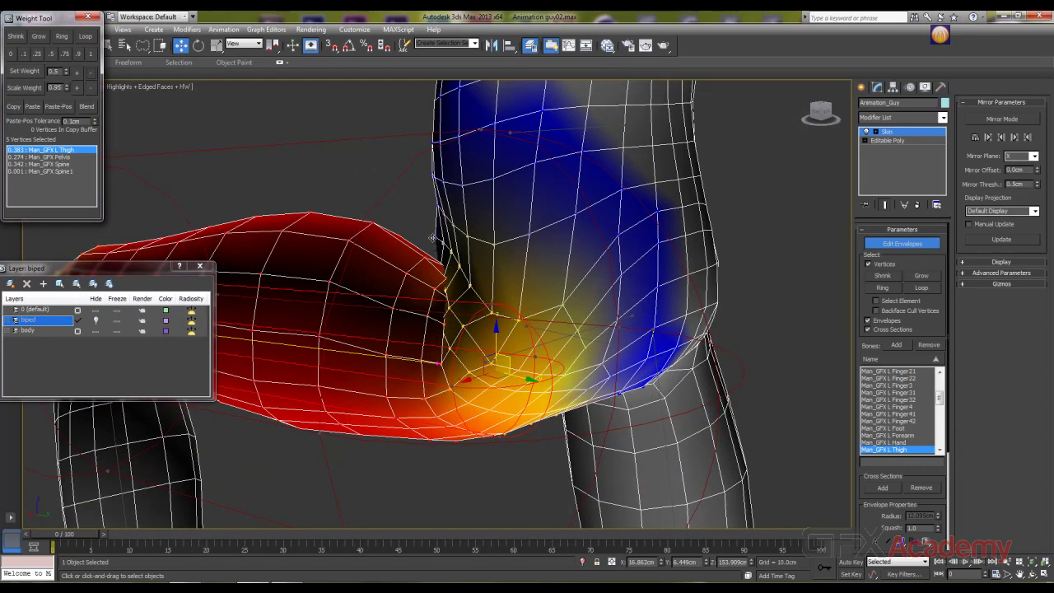
{"action": "left_click", "coordinate": [91, 73]}
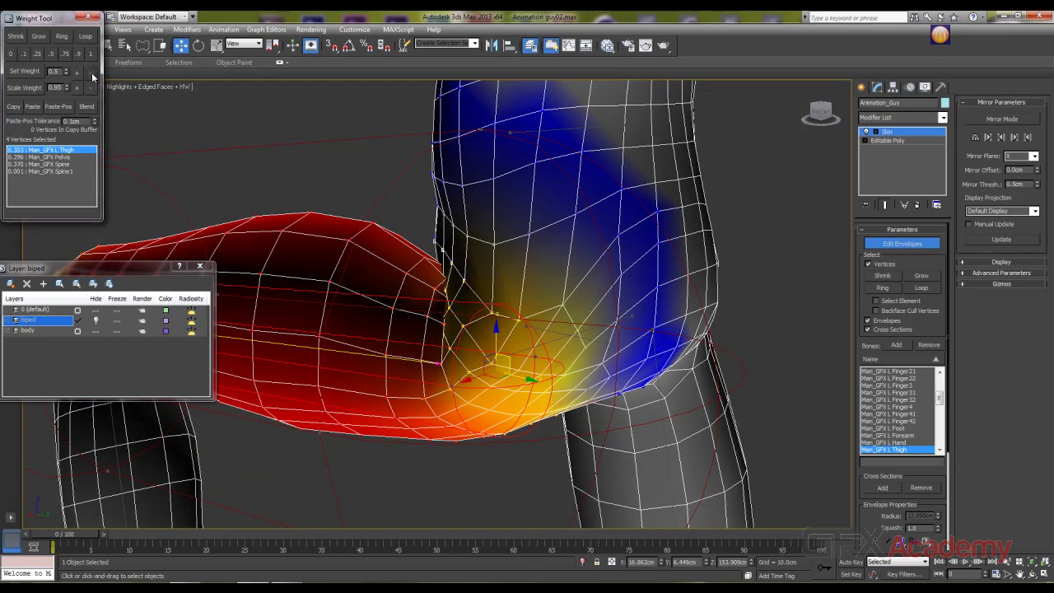
{"action": "left_click", "coordinate": [92, 73]}
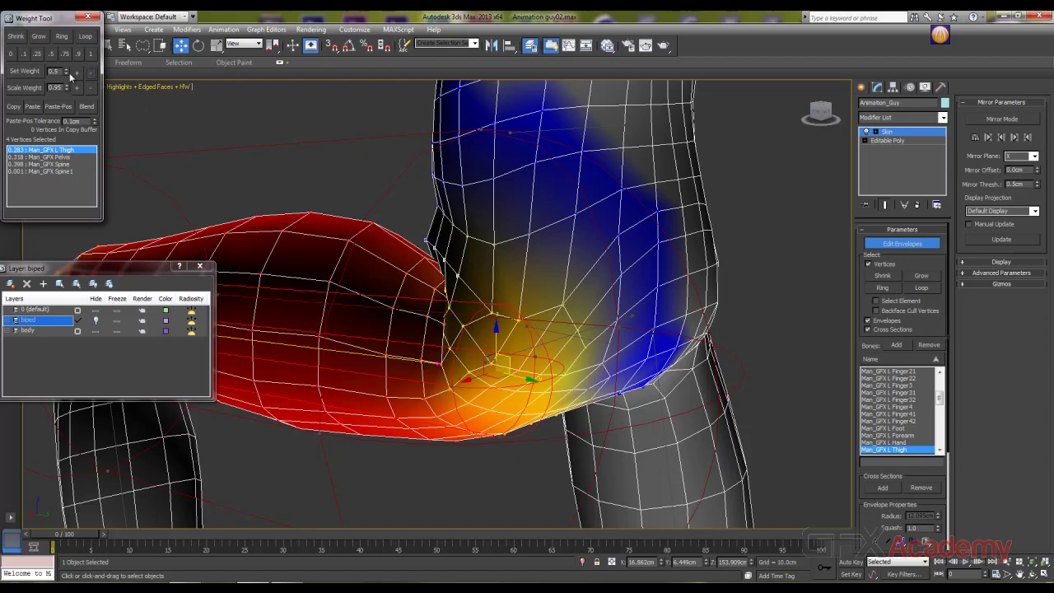
Step: Try a left thigh bone weight of 0.383 on the four vertices above the crease and restore 0.283
{"action": "left_click", "coordinate": [77, 74]}
{"action": "middle_click_drag", "start_coordinate": [295, 224], "coordinate": [374, 333], "text": "alt"}
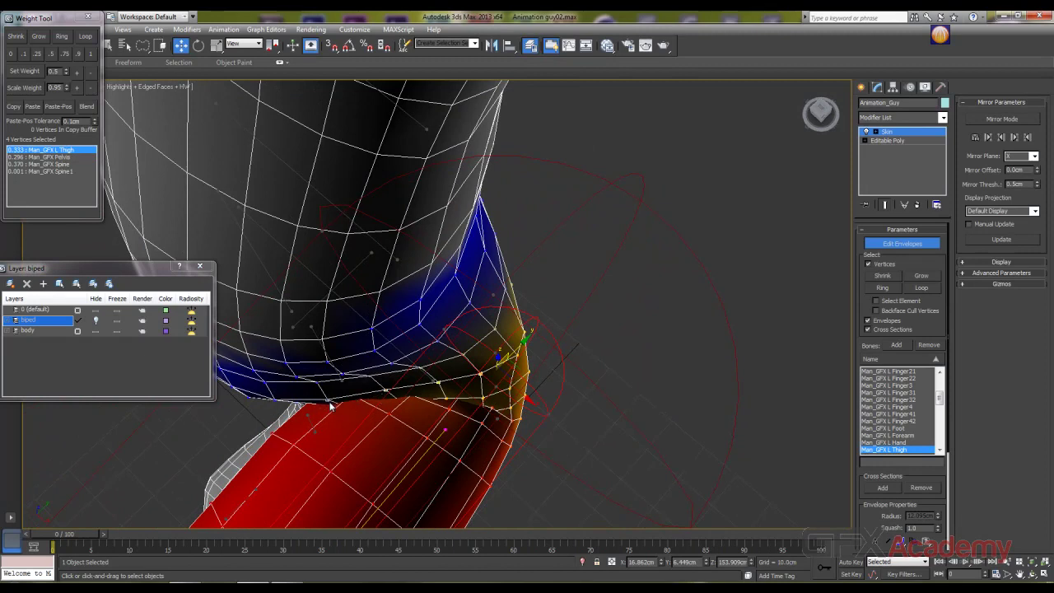
{"action": "left_click", "coordinate": [79, 72]}
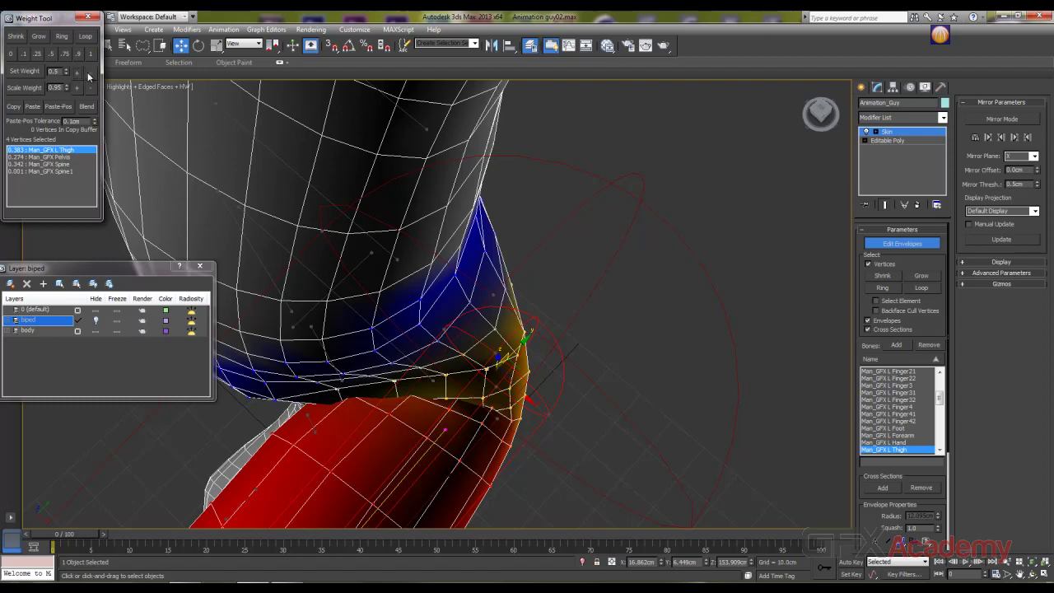
{"action": "left_click", "coordinate": [88, 76]}
{"action": "left_click", "coordinate": [90, 75]}
Step: Select the 85 waist and lower torso vertices above the hip and set their left thigh bone weight to 0
{"action": "middle_click_drag", "start_coordinate": [306, 352], "coordinate": [340, 321], "text": "alt"}
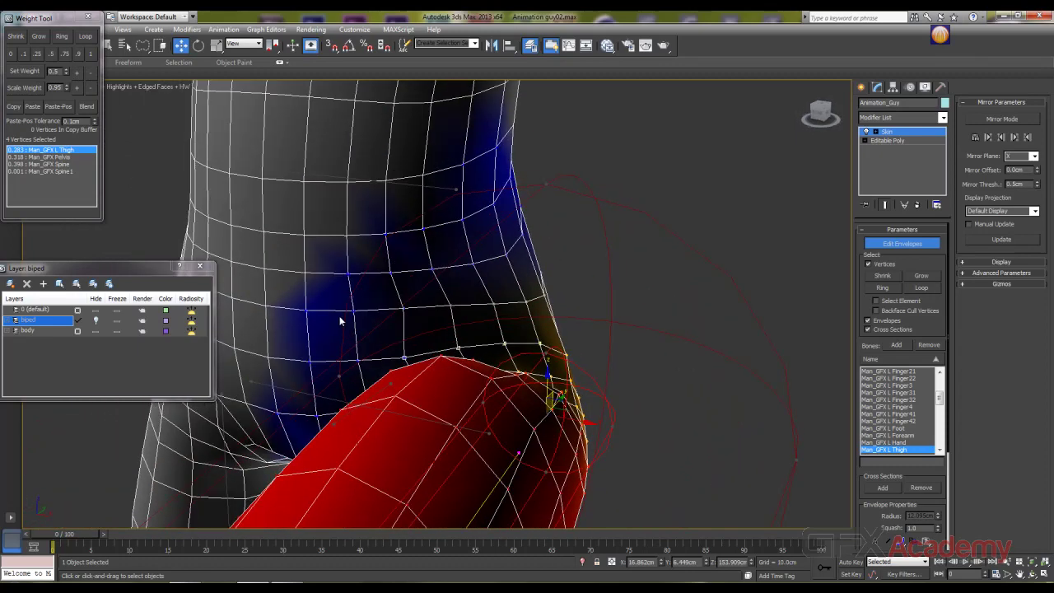
{"action": "mouse_move", "coordinate": [569, 135]}
{"action": "left_mouse_down"}
{"action": "mouse_move", "coordinate": [313, 149]}
{"action": "mouse_move", "coordinate": [272, 235]}
{"action": "mouse_move", "coordinate": [311, 331]}
{"action": "mouse_move", "coordinate": [531, 333]}
{"action": "mouse_move", "coordinate": [591, 208]}
{"action": "mouse_move", "coordinate": [513, 113]}
{"action": "mouse_move", "coordinate": [544, 130]}
{"action": "left_mouse_up"}
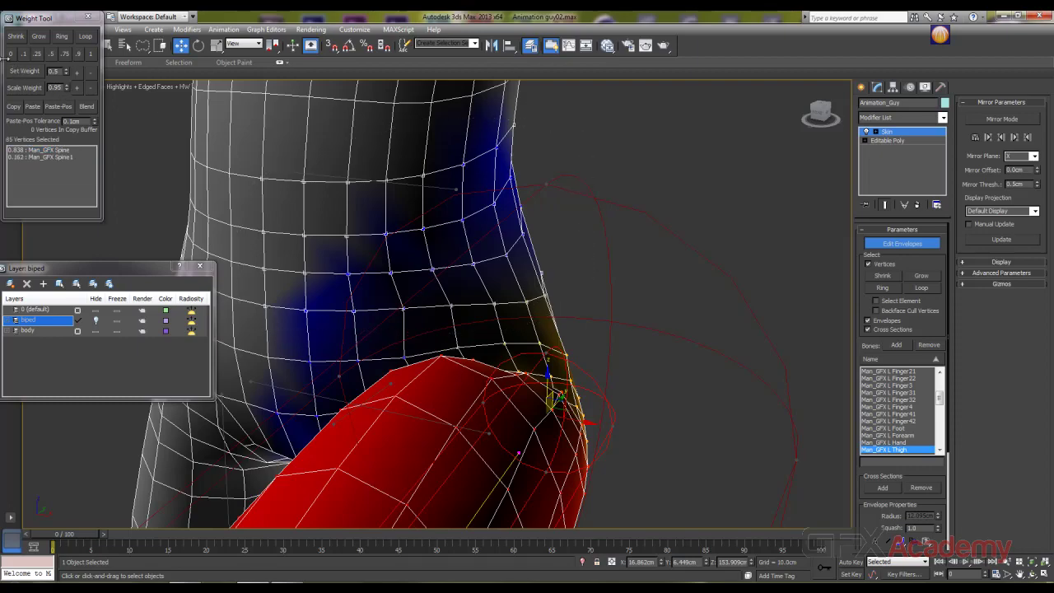
{"action": "left_click", "coordinate": [10, 54]}
Step: Select the vertex at the outer end of the front hip crease and lower its left thigh bone weight to 0.275
{"action": "middle_click_drag", "start_coordinate": [490, 325], "coordinate": [396, 334], "text": "alt"}
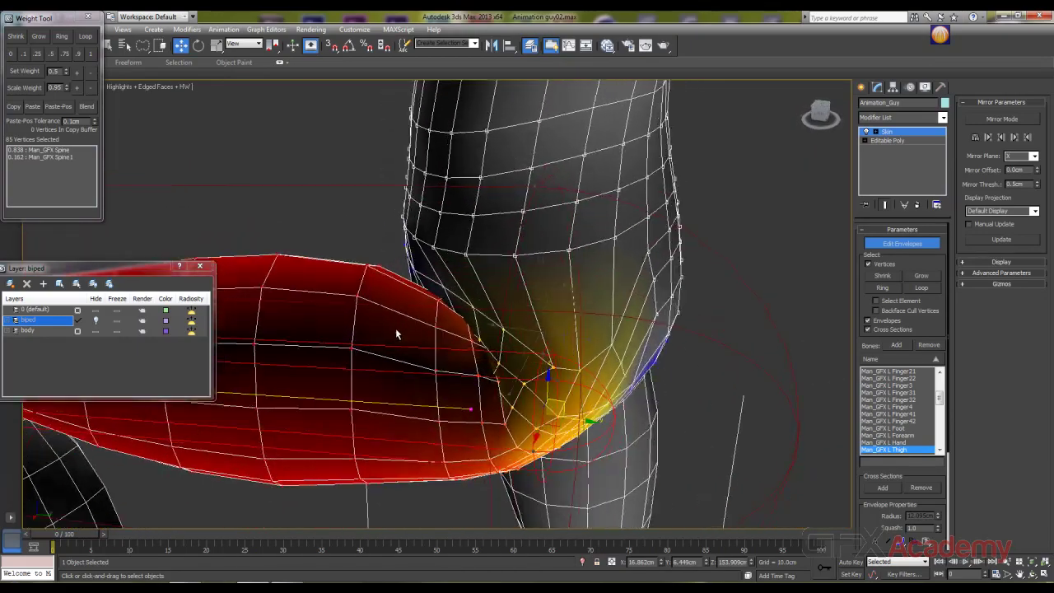
{"action": "middle_click_drag", "start_coordinate": [451, 373], "coordinate": [572, 387], "text": "alt"}
{"action": "left_click", "coordinate": [571, 399]}
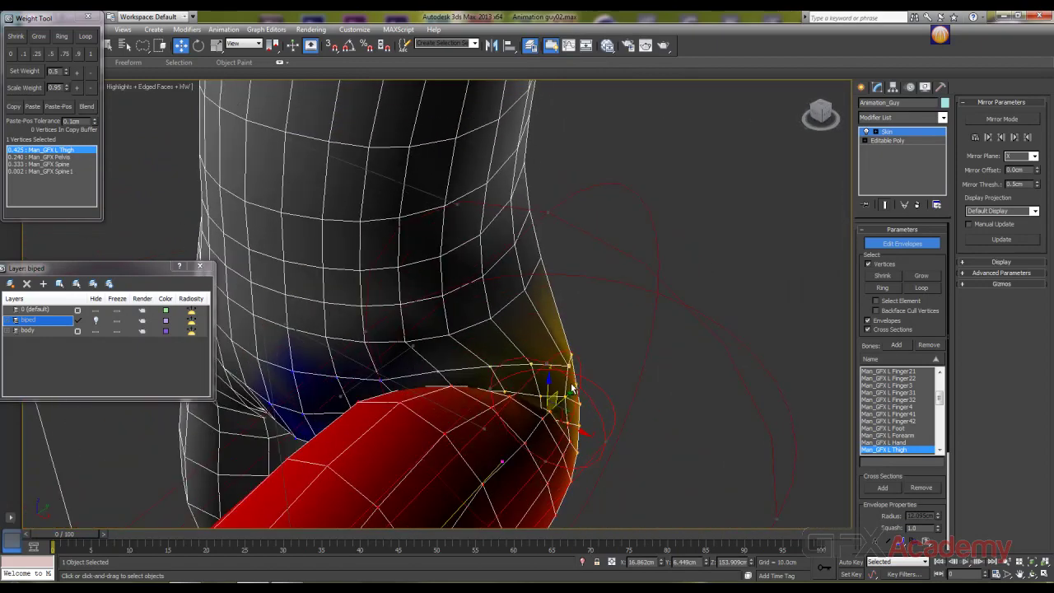
{"action": "left_click", "coordinate": [90, 72]}
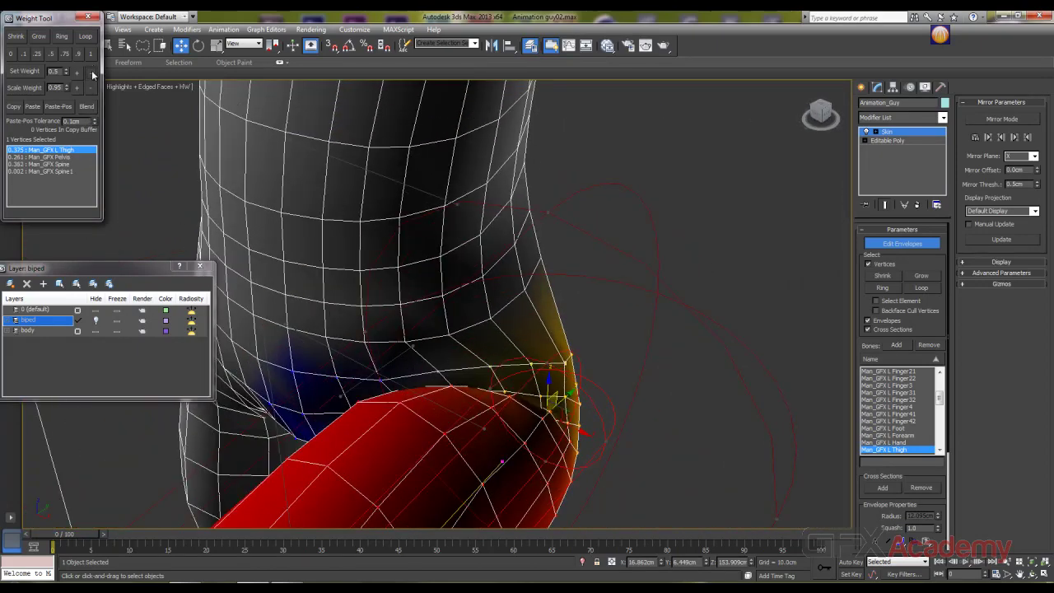
{"action": "left_click", "coordinate": [91, 72]}
{"action": "left_click", "coordinate": [90, 72]}
{"action": "middle_click_drag", "start_coordinate": [340, 236], "coordinate": [531, 403], "text": "alt"}
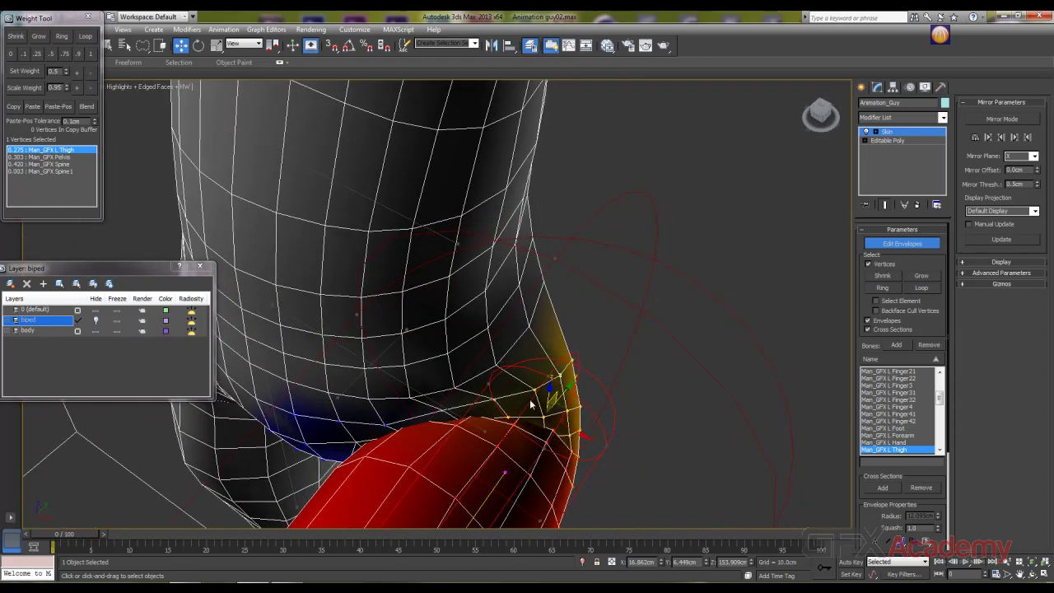
Step: Lower the left thigh bone weight of successive vertices inward along the front hip crease in 0.05 increments, the last two to 0.088 and 0.062
{"action": "left_click", "coordinate": [91, 75]}
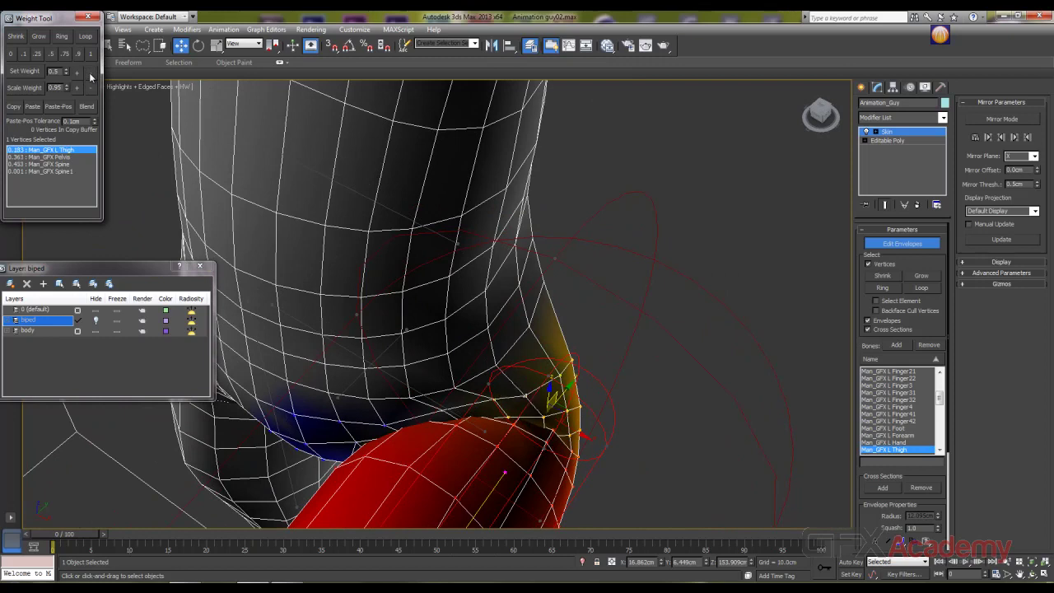
{"action": "left_click", "coordinate": [90, 74]}
{"action": "left_click", "coordinate": [494, 399]}
{"action": "left_click", "coordinate": [90, 75]}
{"action": "left_click", "coordinate": [90, 75]}
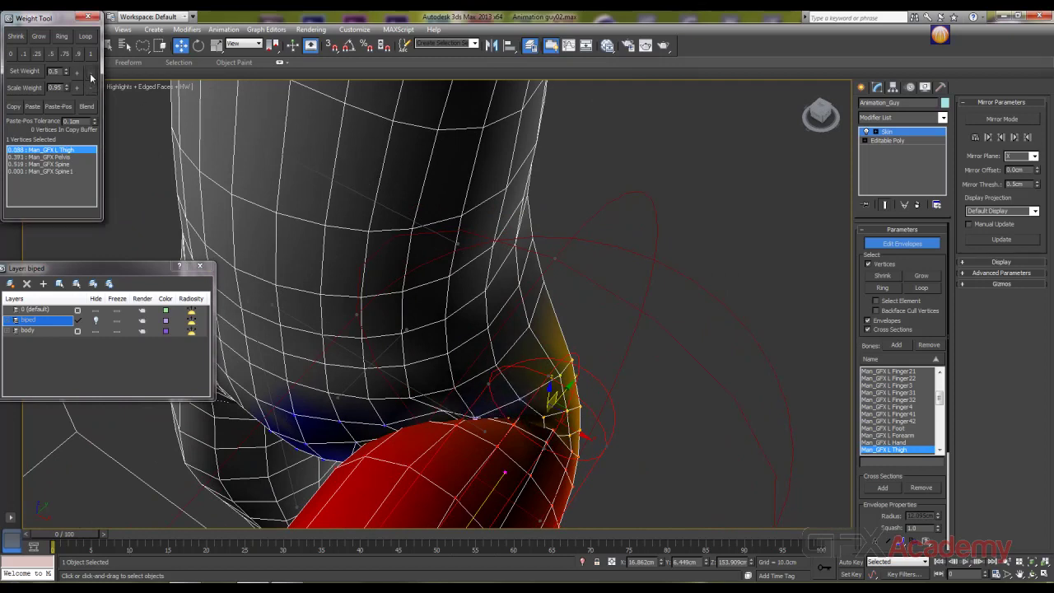
{"action": "left_click", "coordinate": [443, 410]}
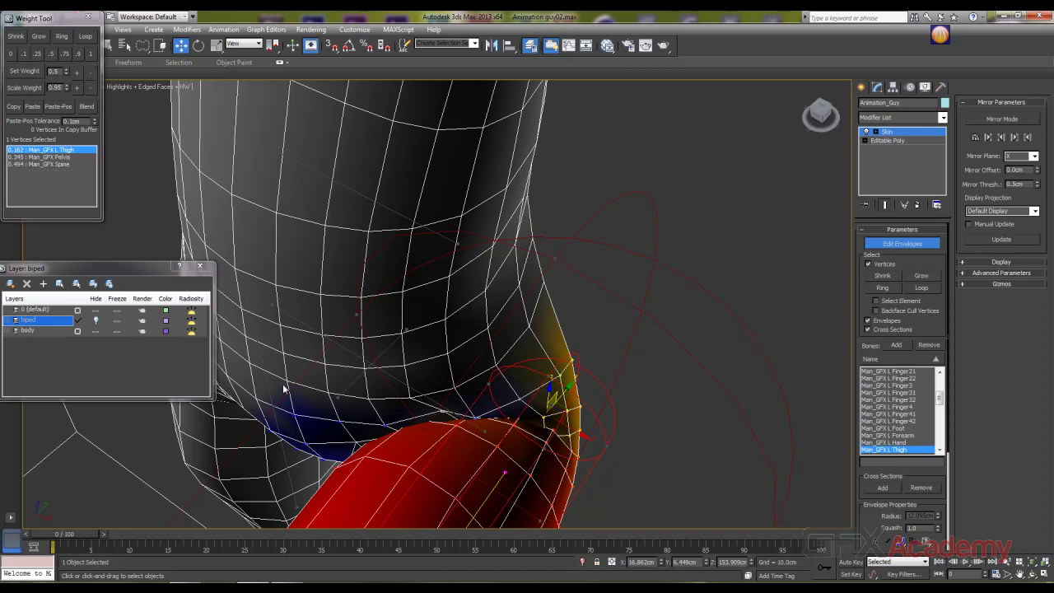
{"action": "left_click", "coordinate": [90, 73]}
{"action": "left_click", "coordinate": [91, 73]}
Step: From the rear, select the 44 vertices spanning the crotch and right buttock and set their left thigh bone weight to 0
{"action": "middle_click_drag", "start_coordinate": [284, 420], "coordinate": [207, 377], "text": "alt"}
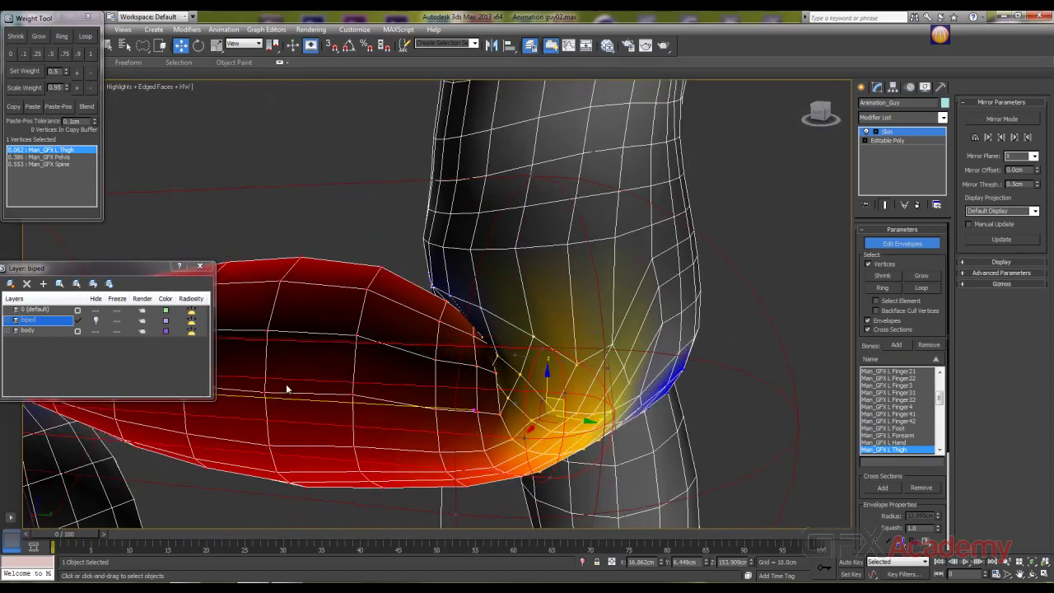
{"action": "middle_click_drag", "start_coordinate": [286, 384], "coordinate": [457, 346], "text": "alt"}
{"action": "mouse_move", "coordinate": [431, 339]}
{"action": "left_mouse_down"}
{"action": "mouse_move", "coordinate": [433, 169]}
{"action": "mouse_move", "coordinate": [525, 359]}
{"action": "mouse_move", "coordinate": [400, 360]}
{"action": "left_mouse_up"}
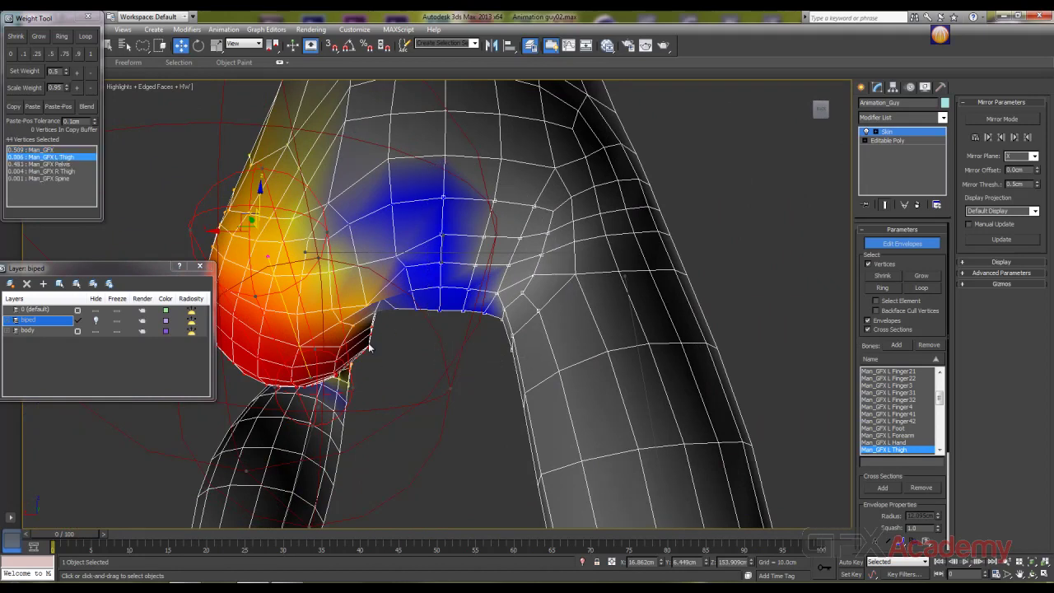
{"action": "left_click", "coordinate": [10, 54]}
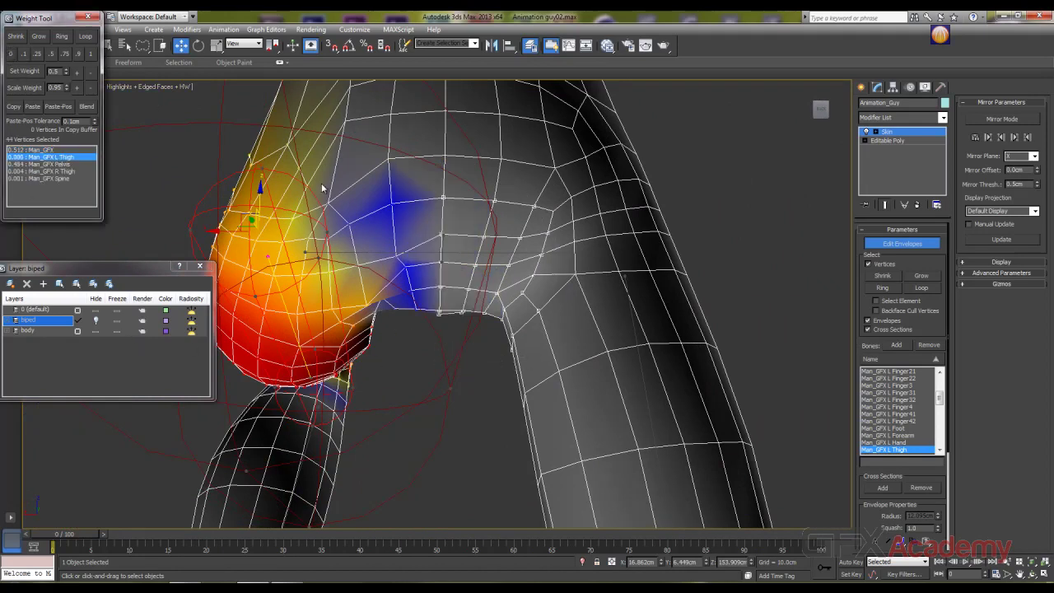
Step: Set the left thigh bone weight of individual vertices on the inner side of the left buttock to 0.1
{"action": "middle_click_drag", "start_coordinate": [449, 238], "coordinate": [354, 330], "text": "alt"}
{"action": "left_click", "coordinate": [360, 225]}
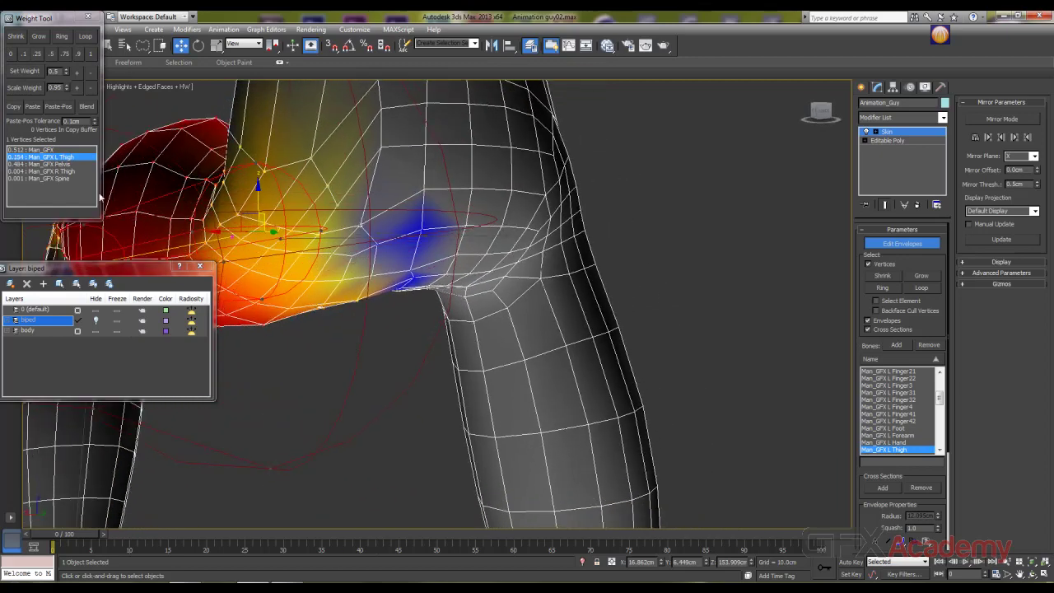
{"action": "left_click", "coordinate": [23, 54]}
{"action": "middle_click_drag", "start_coordinate": [268, 232], "coordinate": [290, 221], "text": "alt"}
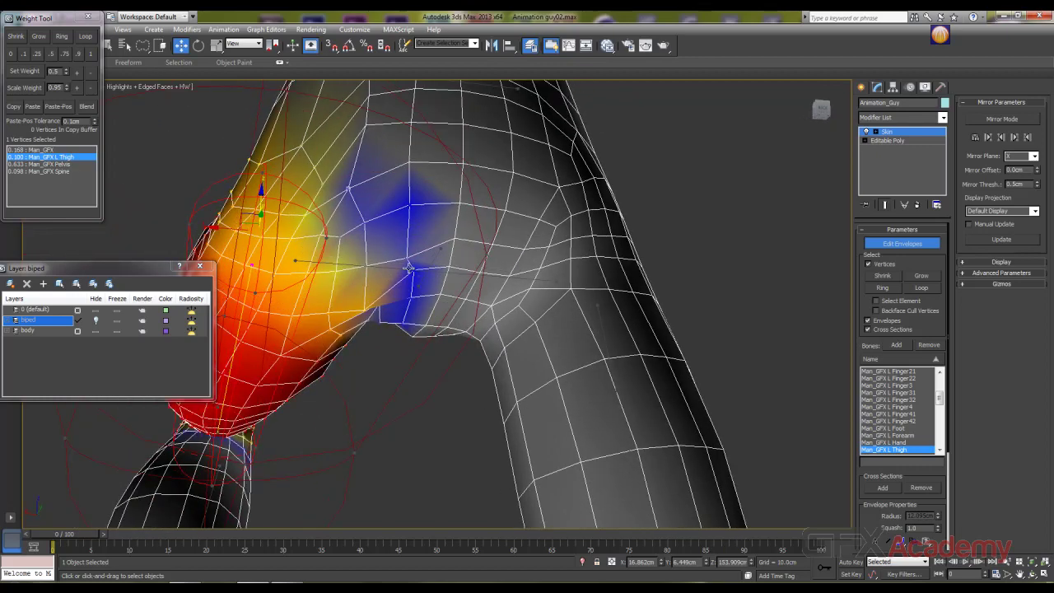
{"action": "left_click", "coordinate": [405, 259]}
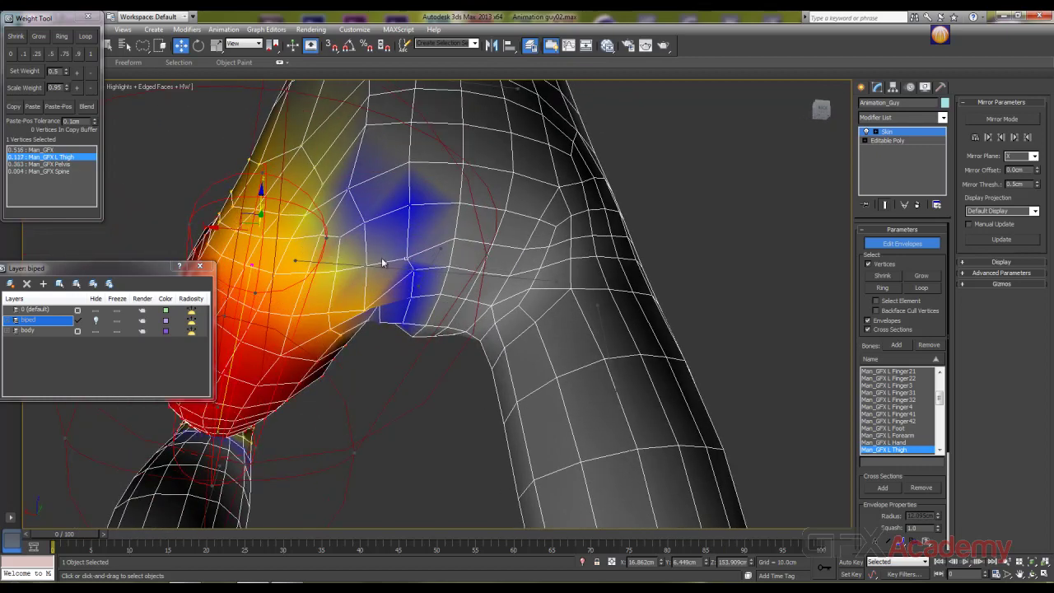
{"action": "left_click", "coordinate": [24, 53]}
{"action": "left_click", "coordinate": [418, 280]}
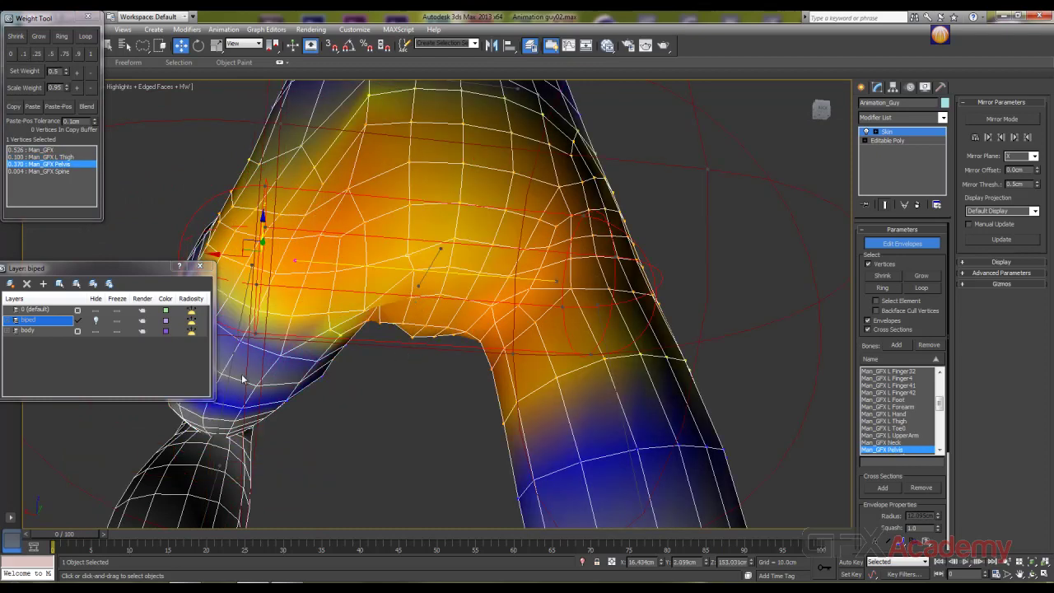
{"action": "left_click", "coordinate": [243, 378]}
{"action": "middle_click_drag", "start_coordinate": [243, 377], "coordinate": [356, 285], "text": "alt"}
{"action": "left_click", "coordinate": [320, 327]}
Step: Set the left thigh bone weight of three more vertices along the rear centre between the buttocks to 0.1
{"action": "middle_click_drag", "start_coordinate": [556, 343], "coordinate": [698, 323], "text": "alt"}
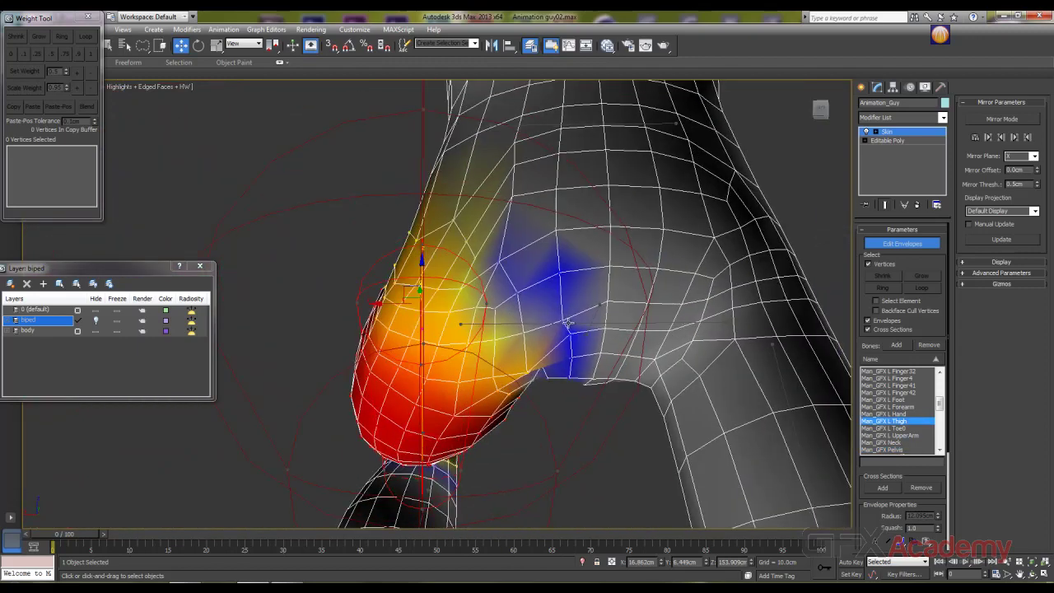
{"action": "left_click", "coordinate": [561, 321]}
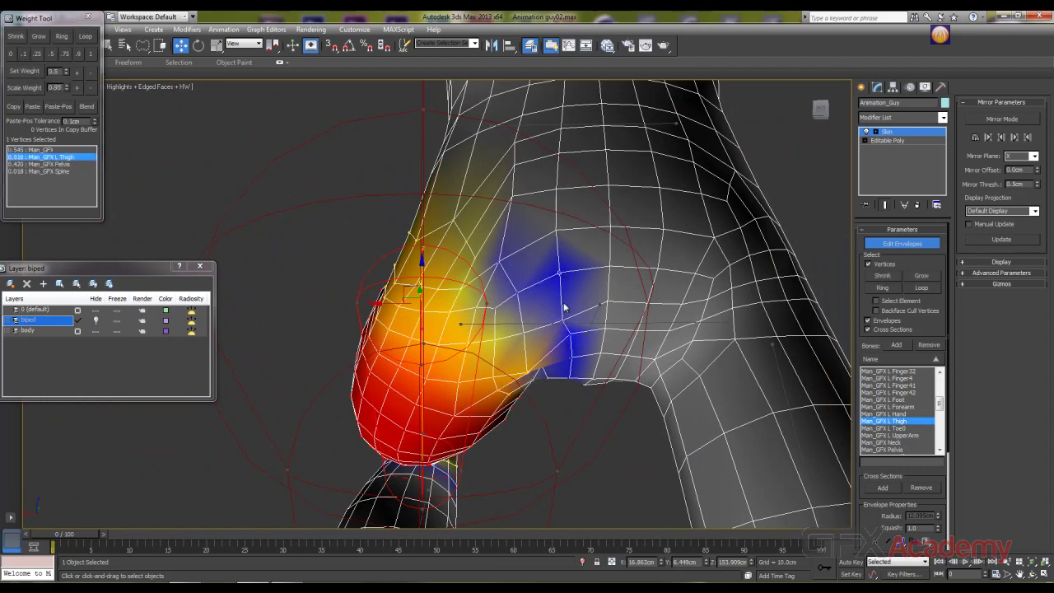
{"action": "left_click", "coordinate": [572, 357], "text": "ctrl"}
{"action": "left_click", "coordinate": [25, 54]}
{"action": "middle_click_drag", "start_coordinate": [450, 295], "coordinate": [509, 290], "text": "alt"}
{"action": "left_click", "coordinate": [565, 278]}
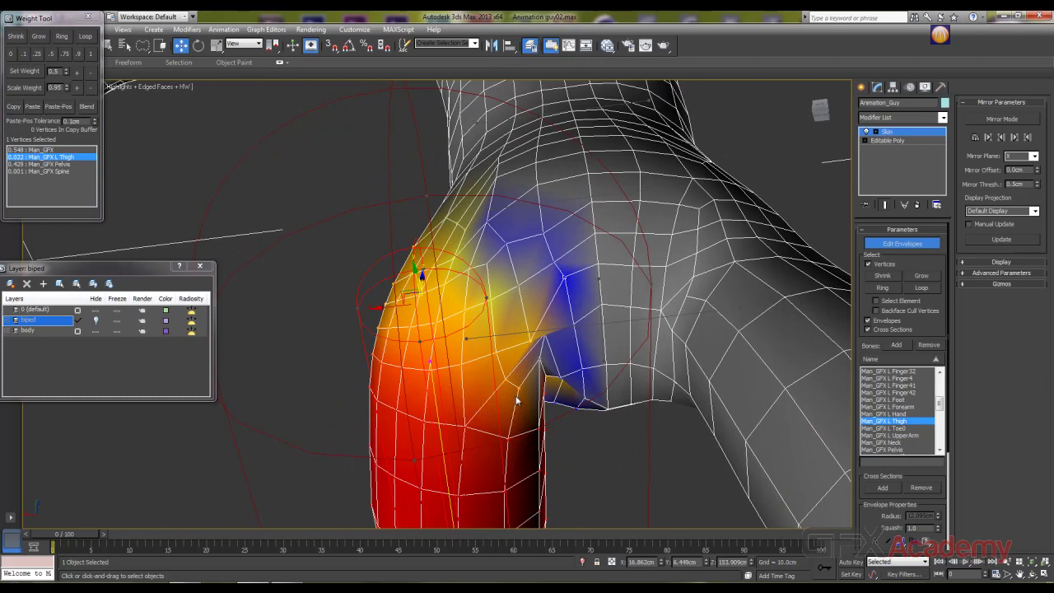
{"action": "left_click", "coordinate": [24, 54]}
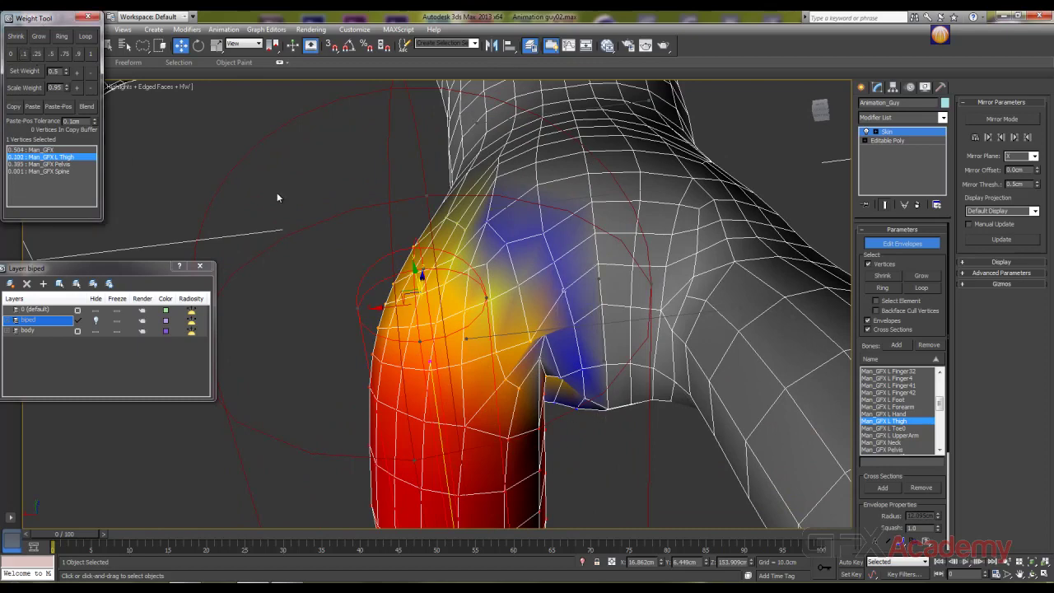
Step: From below, set the left thigh bone weight of two neighbouring vertices in the crease between crotch and inner left thigh to 0.25
{"action": "middle_click_drag", "start_coordinate": [399, 281], "coordinate": [464, 289], "text": "alt"}
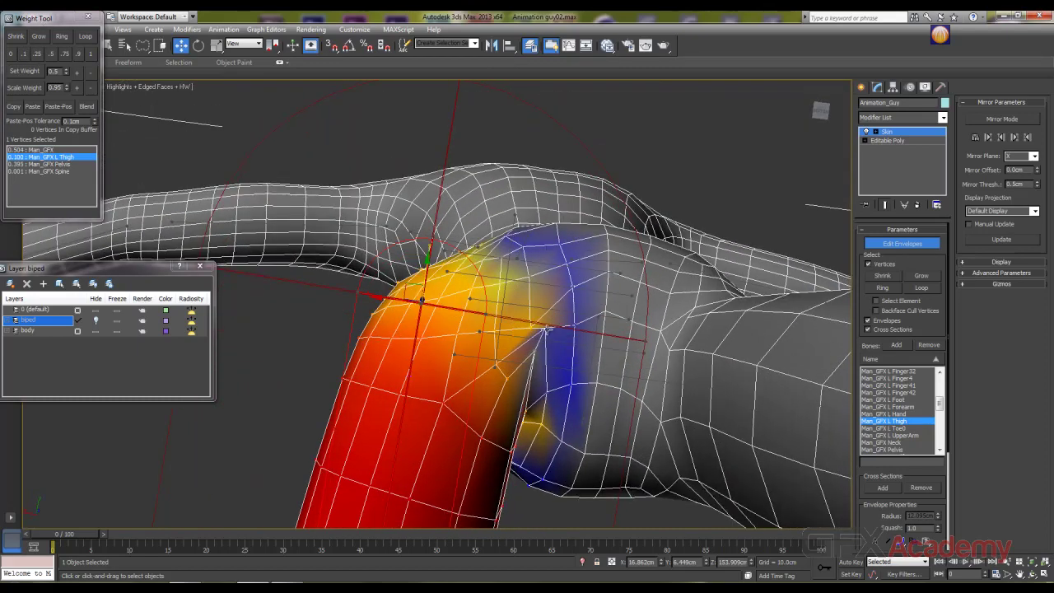
{"action": "mouse_move", "coordinate": [511, 355]}
{"action": "middle_mouse_down", "text": "alt"}
{"action": "mouse_move", "coordinate": [592, 359]}
{"action": "mouse_move", "coordinate": [352, 380]}
{"action": "mouse_move", "coordinate": [476, 344]}
{"action": "mouse_move", "coordinate": [567, 348]}
{"action": "mouse_move", "coordinate": [588, 384]}
{"action": "mouse_move", "coordinate": [601, 344]}
{"action": "mouse_move", "coordinate": [581, 289]}
{"action": "mouse_move", "coordinate": [512, 361]}
{"action": "middle_mouse_up", "text": "alt"}
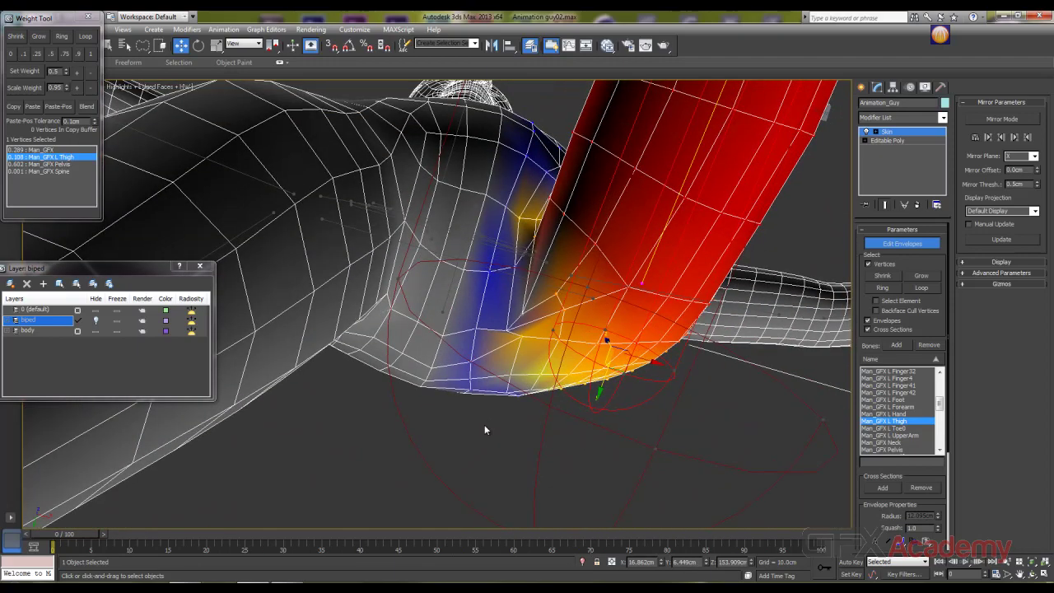
{"action": "left_click", "coordinate": [484, 423]}
{"action": "left_click", "coordinate": [507, 330]}
{"action": "left_click", "coordinate": [25, 54]}
{"action": "left_click", "coordinate": [37, 55]}
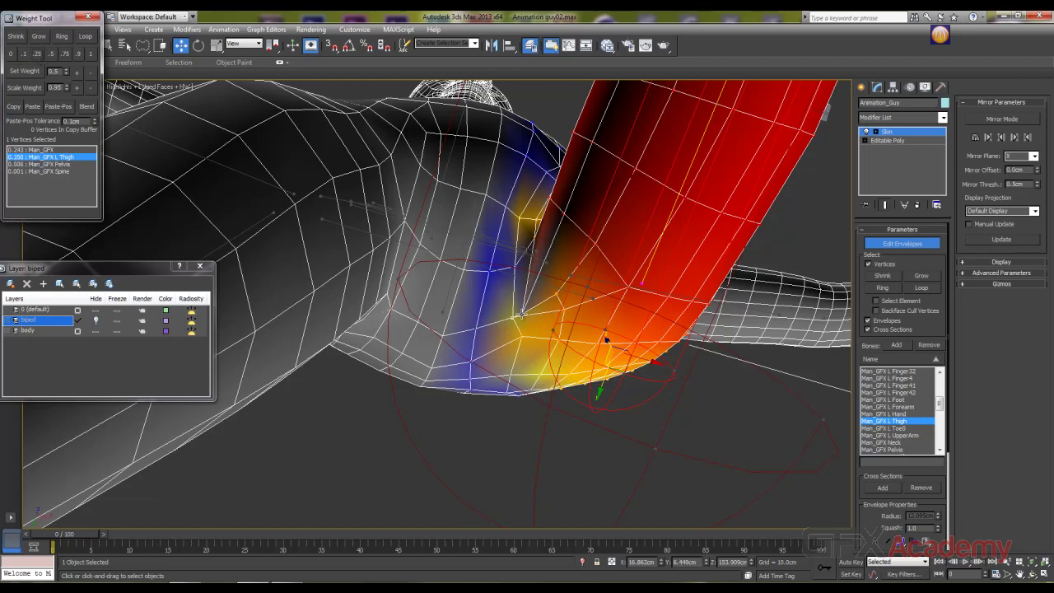
{"action": "left_click", "coordinate": [522, 321]}
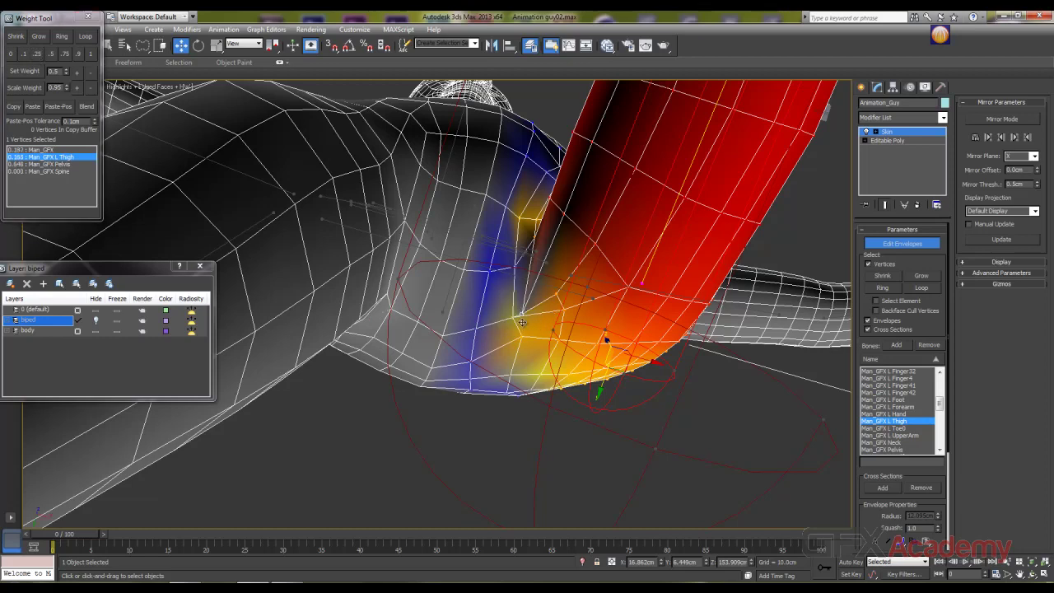
{"action": "left_click", "coordinate": [24, 55]}
{"action": "left_click", "coordinate": [37, 54]}
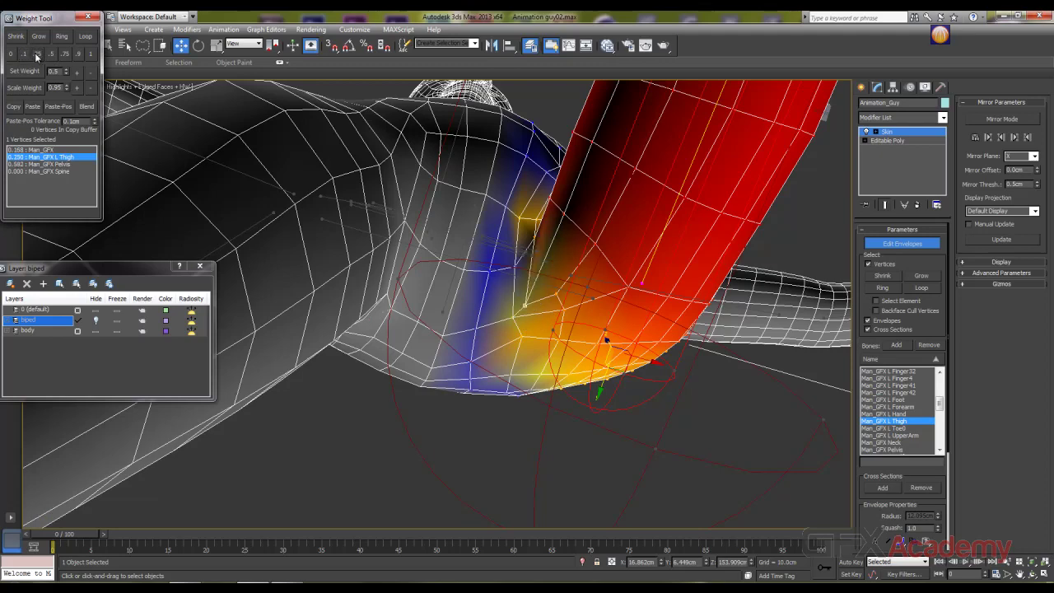
Step: Lower the left thigh bone weight of one front inner groin vertex to 0.15 and set its neighbour nearer the thigh to 0.25
{"action": "middle_click_drag", "start_coordinate": [511, 227], "coordinate": [534, 305], "text": "alt"}
{"action": "left_click", "coordinate": [517, 304]}
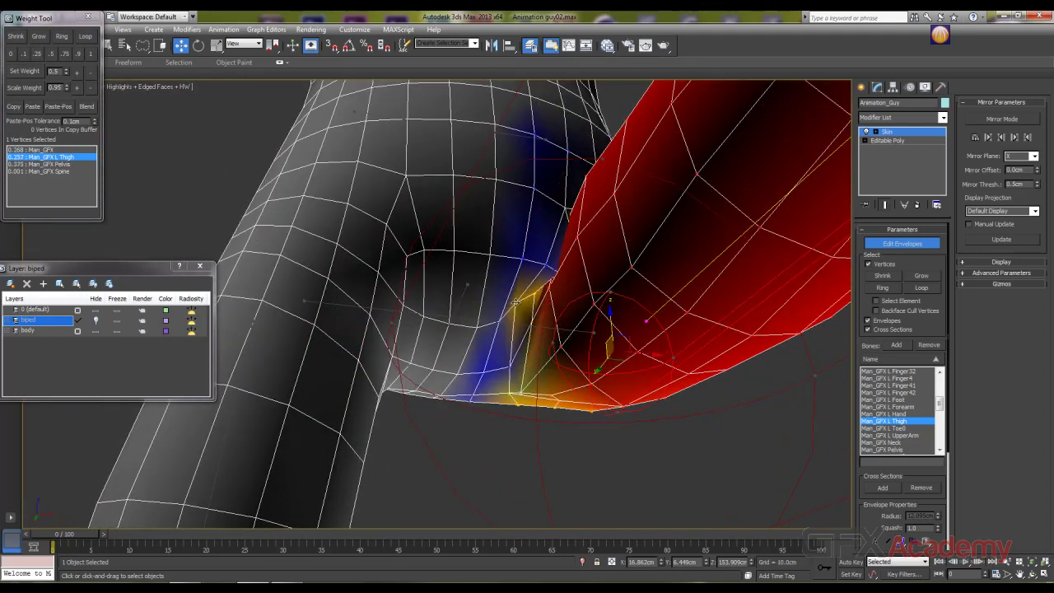
{"action": "left_click", "coordinate": [38, 54]}
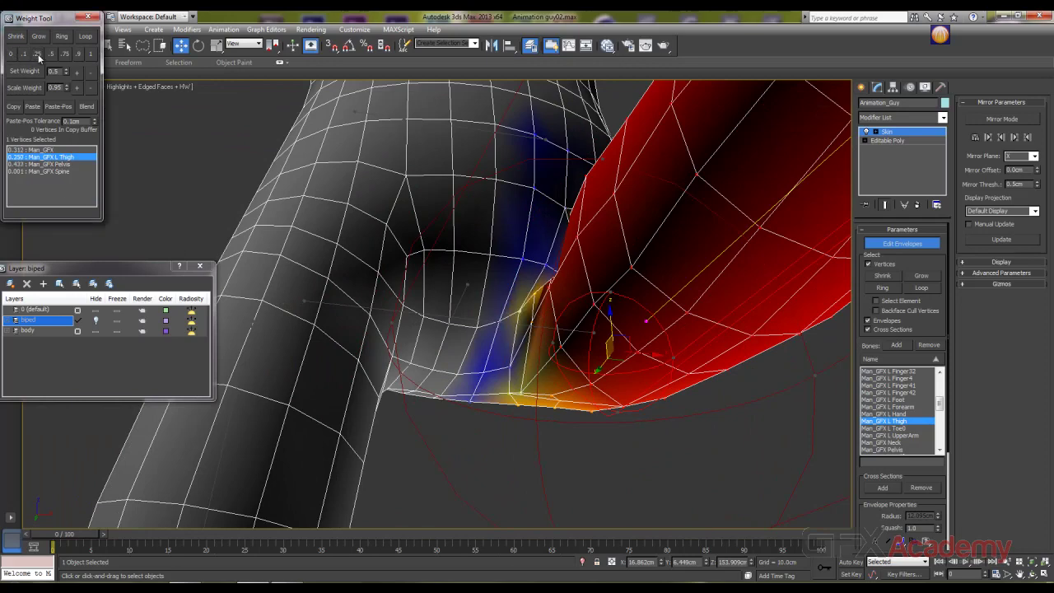
{"action": "middle_click_drag", "start_coordinate": [498, 323], "coordinate": [495, 356], "text": "alt"}
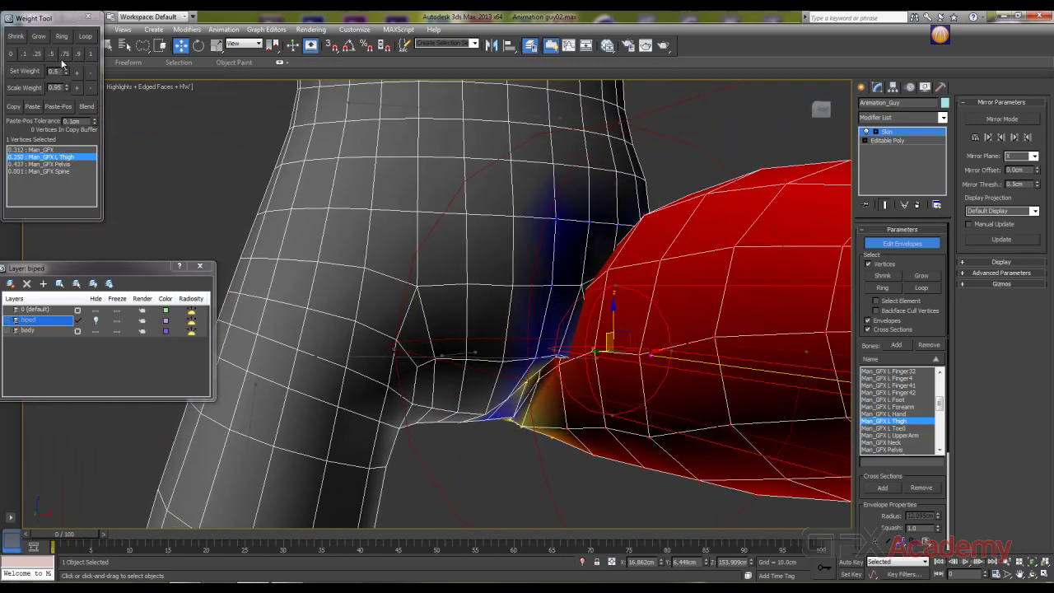
{"action": "left_click", "coordinate": [92, 71]}
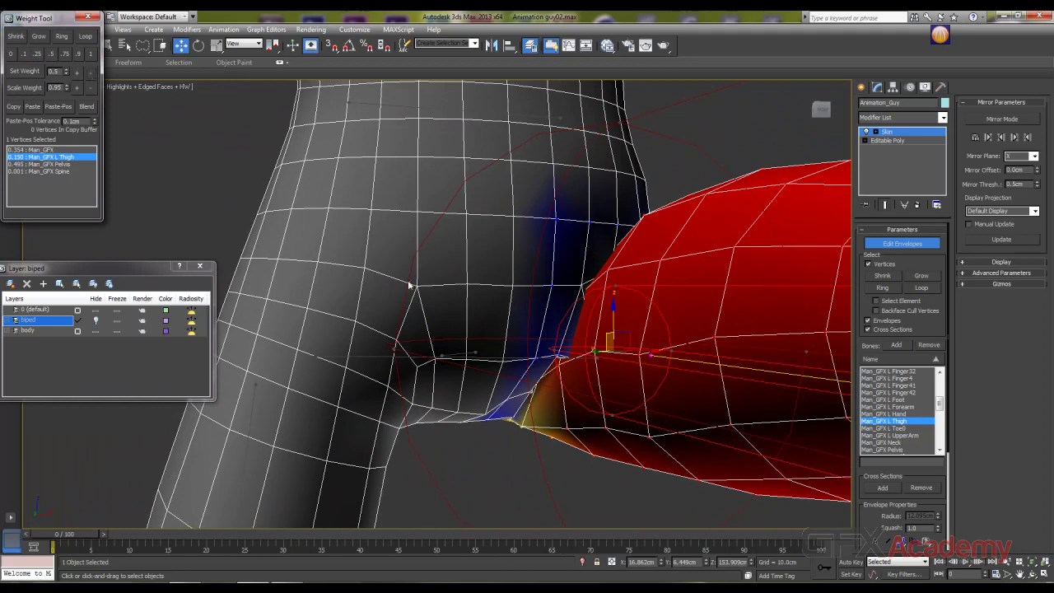
{"action": "middle_click_drag", "start_coordinate": [412, 285], "coordinate": [510, 317], "text": "alt"}
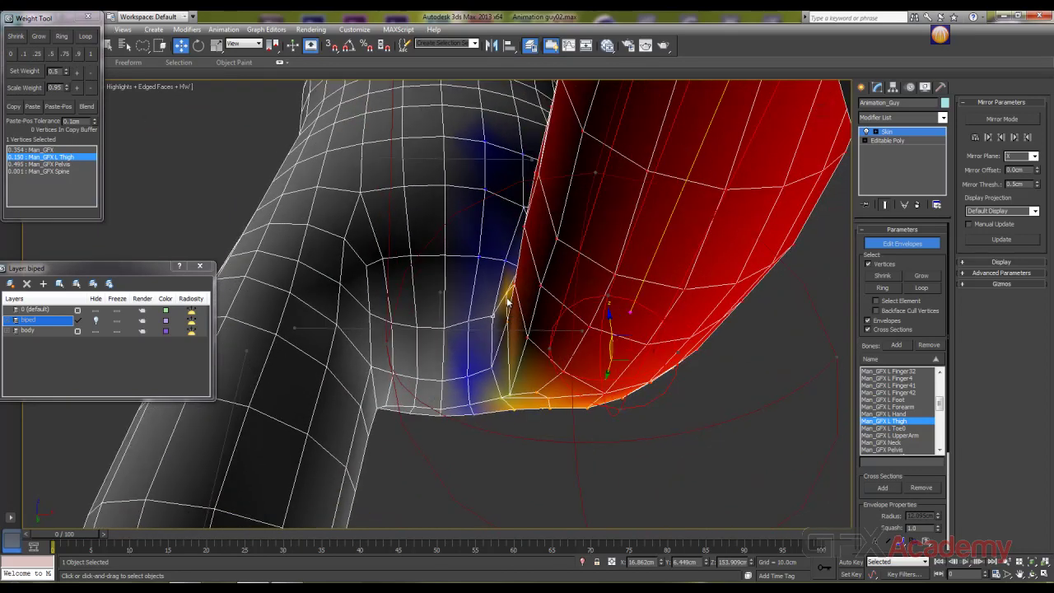
{"action": "left_click", "coordinate": [507, 294]}
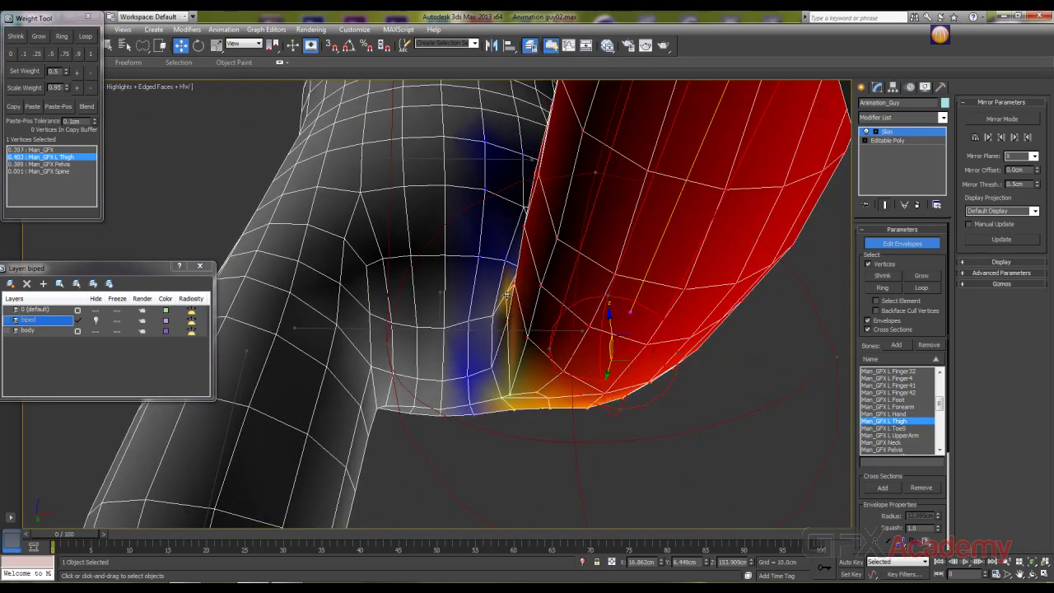
{"action": "left_click", "coordinate": [36, 54]}
{"action": "middle_click_drag", "start_coordinate": [186, 156], "coordinate": [213, 190], "text": "alt"}
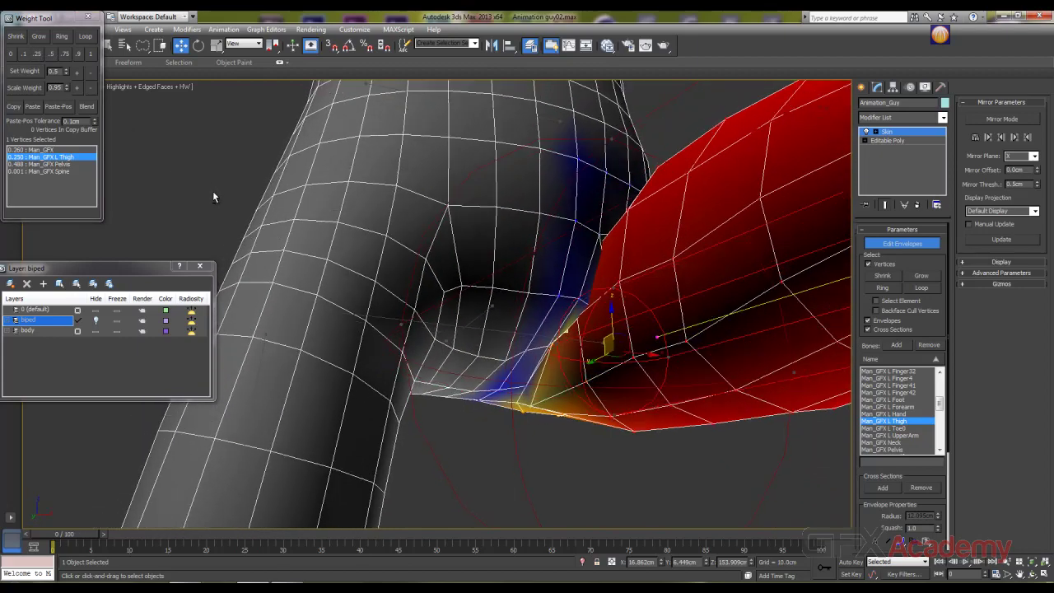
Step: Lower the left thigh bone weight of two vertices at the bottom of the crotch to 0.021 and 0.003
{"action": "middle_click_drag", "start_coordinate": [446, 312], "coordinate": [430, 354], "text": "alt"}
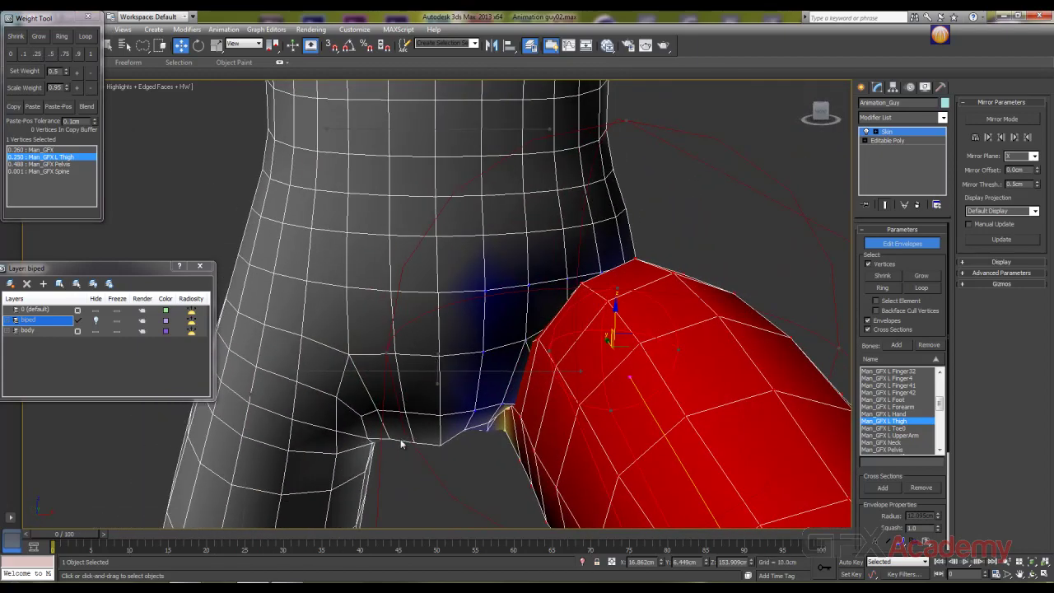
{"action": "left_click", "coordinate": [463, 429]}
{"action": "middle_click_drag", "start_coordinate": [437, 432], "coordinate": [407, 429], "text": "alt"}
{"action": "left_click", "coordinate": [92, 76]}
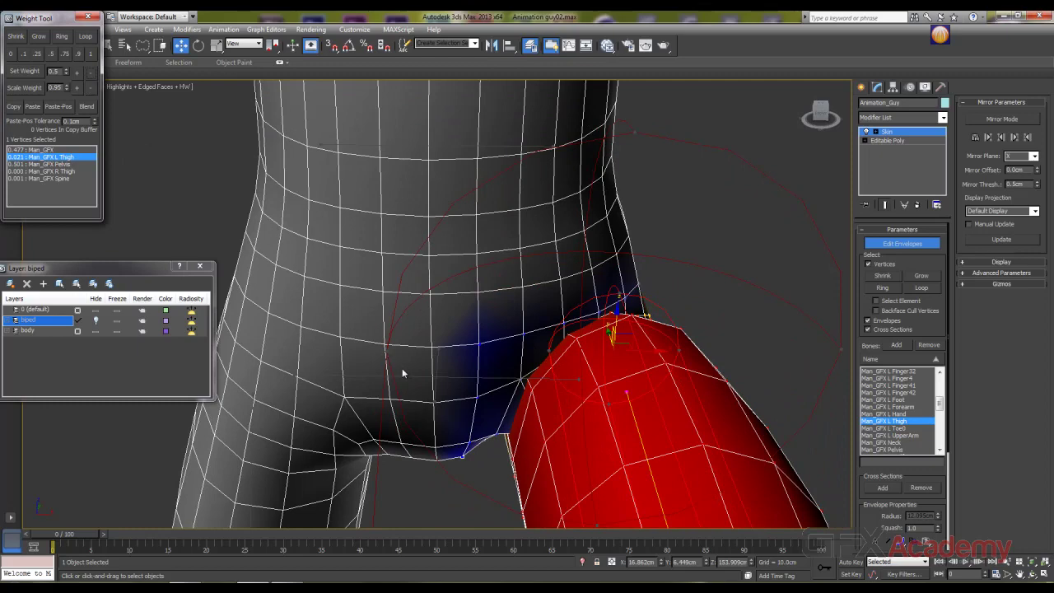
{"action": "middle_click_drag", "start_coordinate": [499, 459], "coordinate": [490, 445], "text": "alt"}
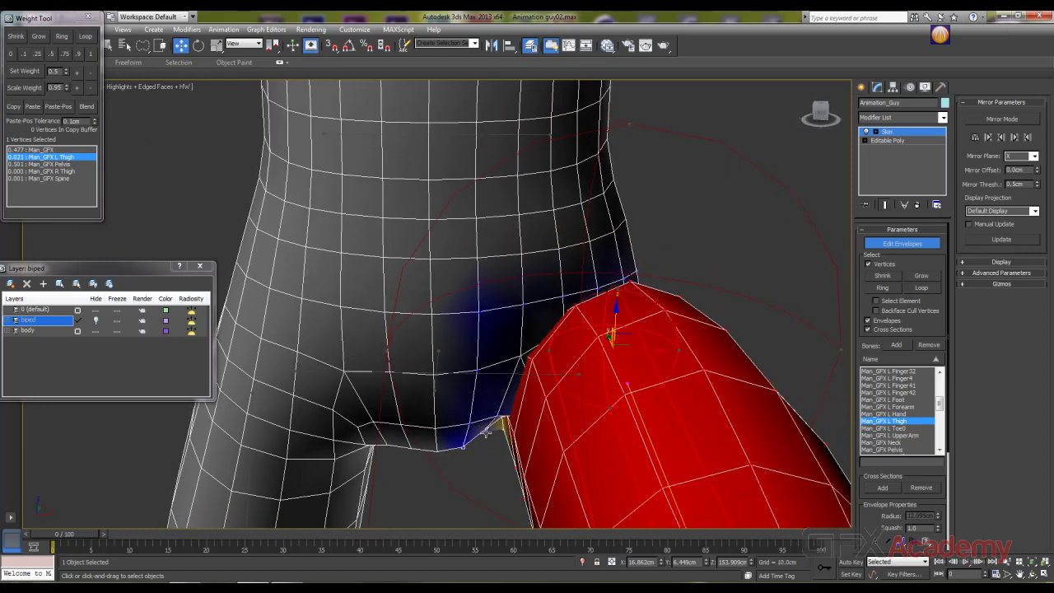
{"action": "left_click", "coordinate": [89, 76]}
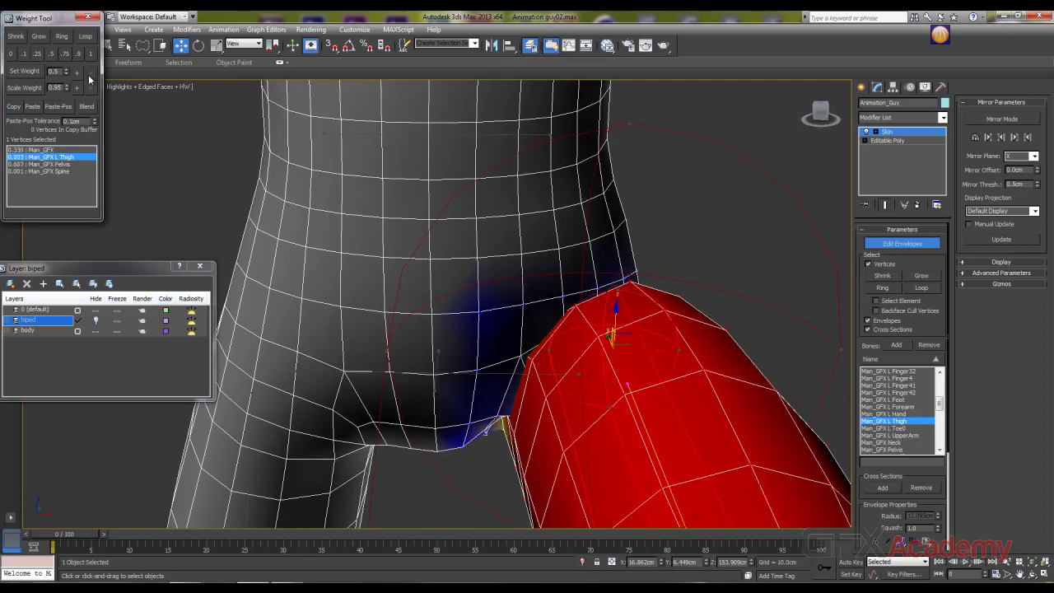
{"action": "middle_click_drag", "start_coordinate": [484, 449], "coordinate": [490, 429], "text": "alt"}
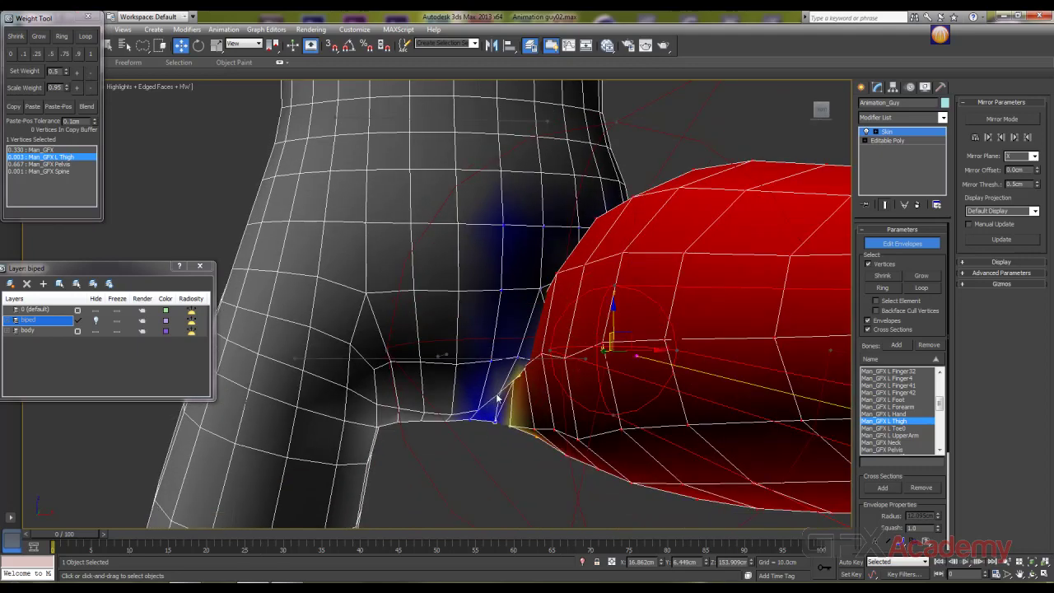
Step: Lower the left thigh bone weight of two inner groin vertices beside the crotch crease to 0.05 and 0.15
{"action": "left_click", "coordinate": [499, 391]}
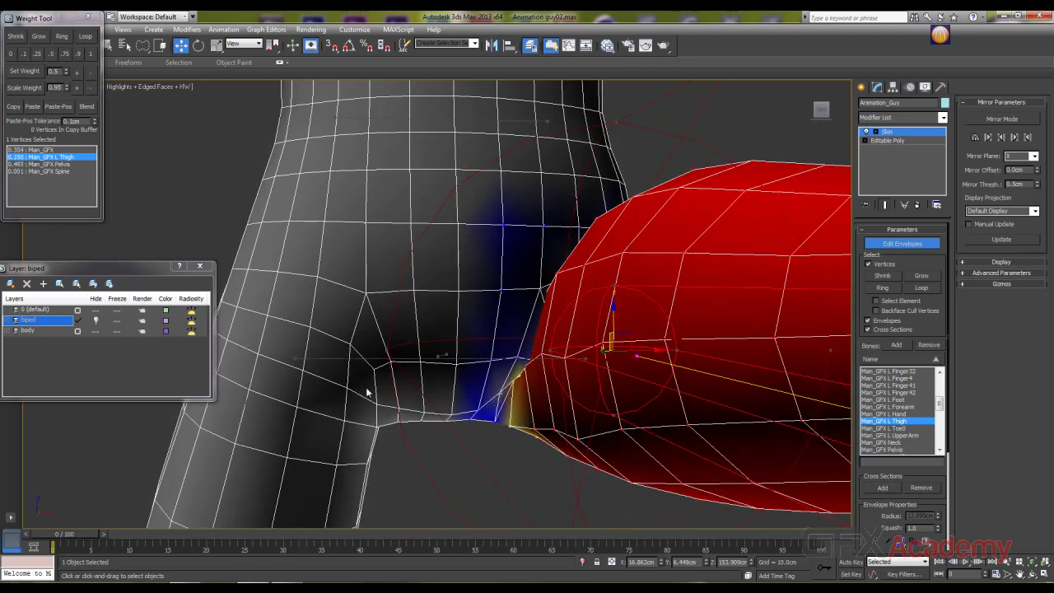
{"action": "left_click", "coordinate": [91, 74]}
{"action": "middle_click_drag", "start_coordinate": [350, 238], "coordinate": [359, 245], "text": "alt"}
{"action": "mouse_move", "coordinate": [494, 383]}
{"action": "middle_mouse_down", "text": "alt"}
{"action": "mouse_move", "coordinate": [521, 401]}
{"action": "mouse_move", "coordinate": [506, 395]}
{"action": "middle_mouse_up", "text": "alt"}
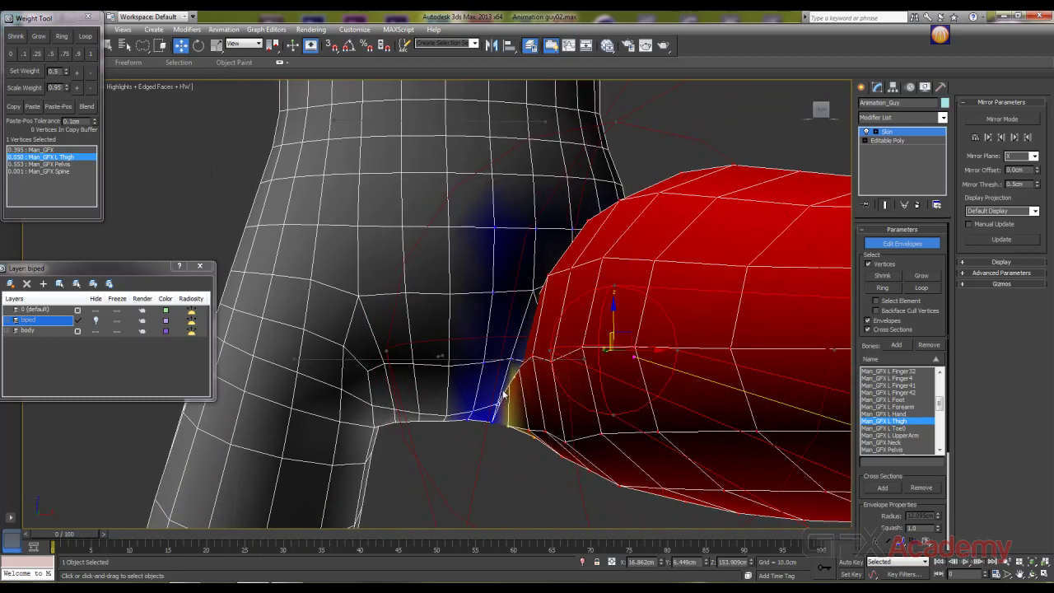
{"action": "key", "text": "F3"}
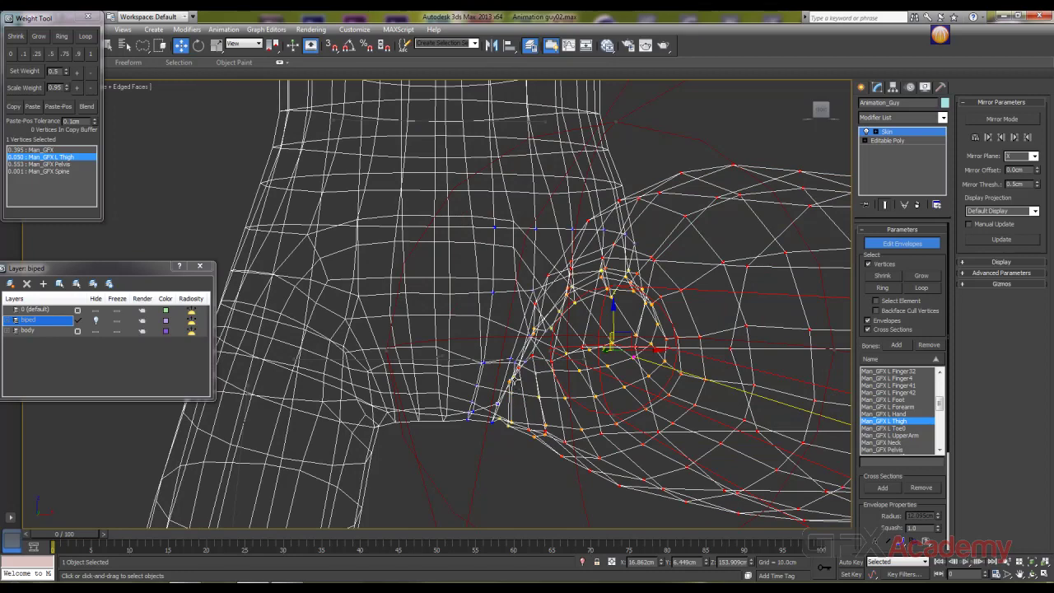
{"action": "key", "text": "F3"}
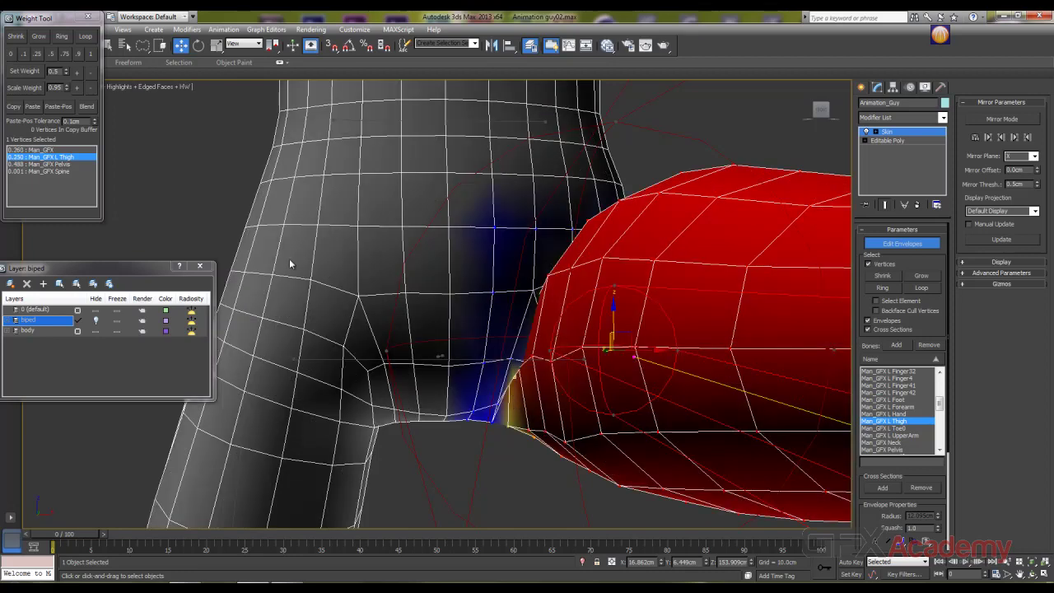
{"action": "left_click", "coordinate": [90, 72]}
{"action": "left_click", "coordinate": [91, 72]}
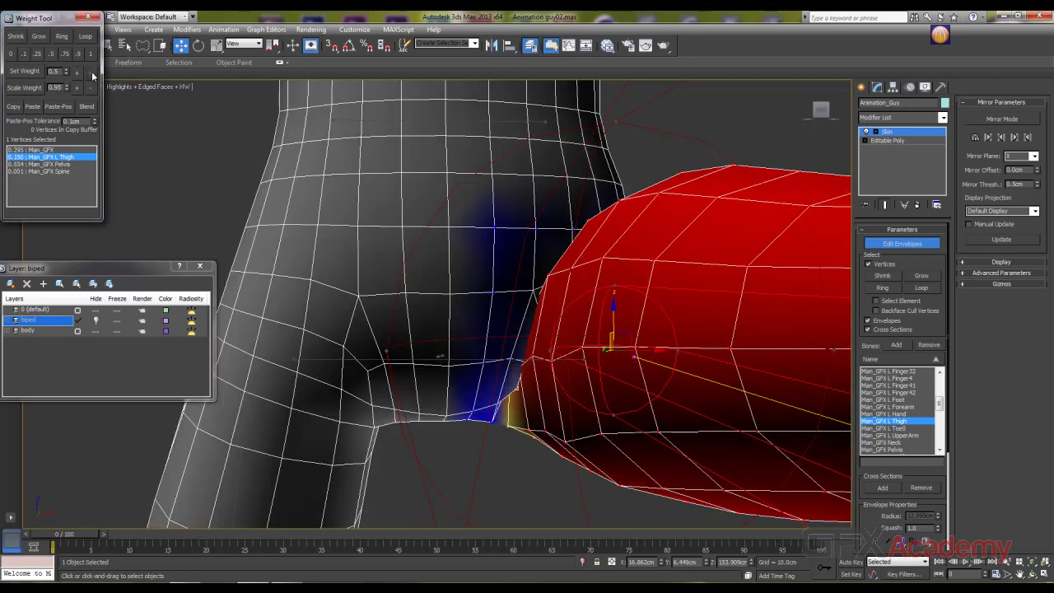
Step: Lower the left thigh bone weight of one vertex in the inner thigh crease and set one at the crotch's underside to 0.4
{"action": "middle_click_drag", "start_coordinate": [358, 235], "coordinate": [526, 282], "text": "alt"}
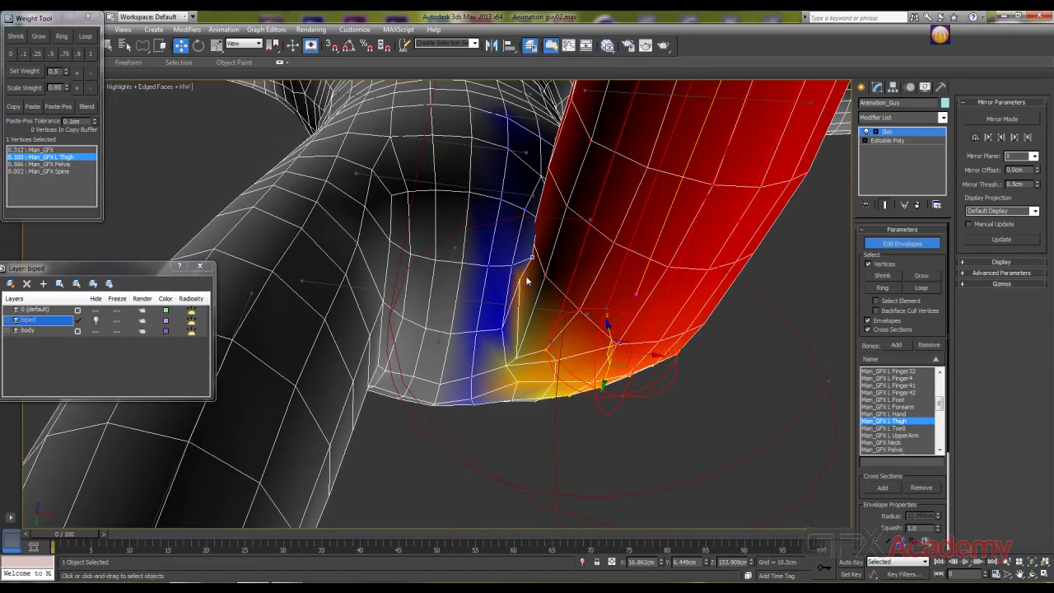
{"action": "left_click", "coordinate": [92, 73]}
{"action": "left_click", "coordinate": [93, 73]}
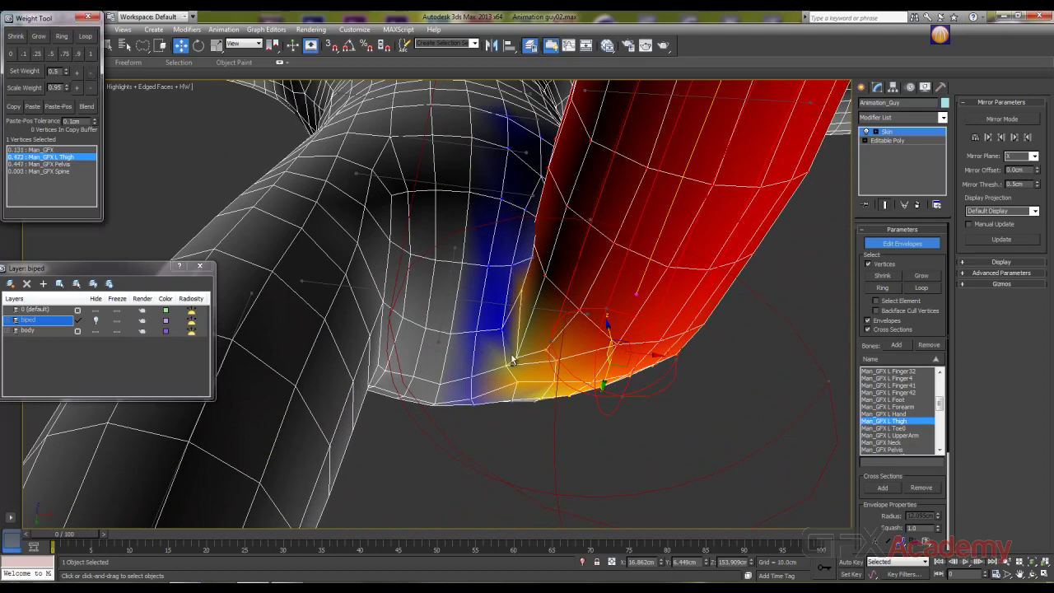
{"action": "middle_click_drag", "start_coordinate": [511, 360], "coordinate": [527, 435], "text": "alt"}
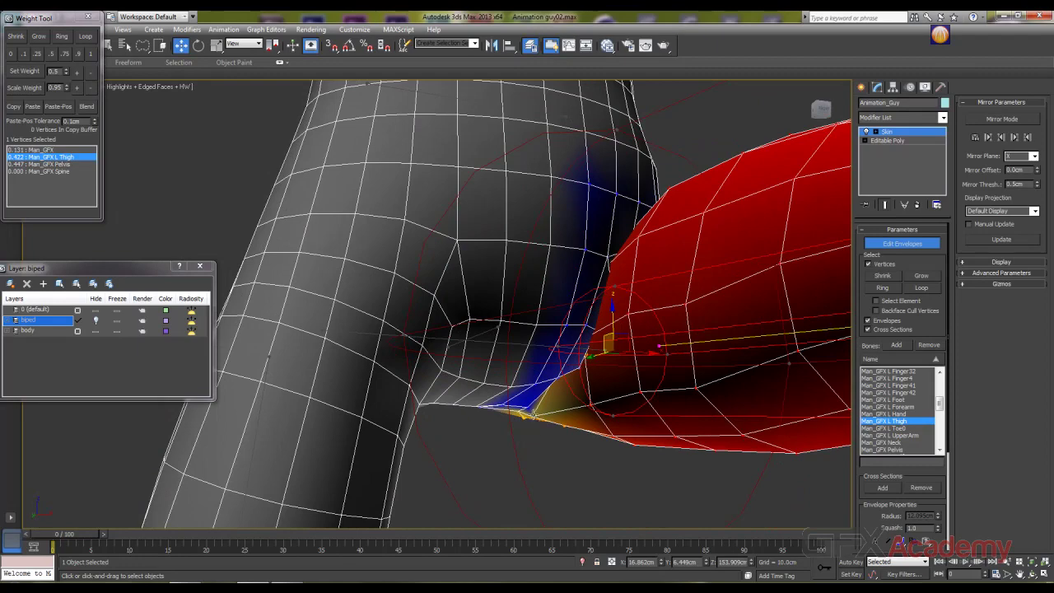
{"action": "left_click", "coordinate": [91, 72]}
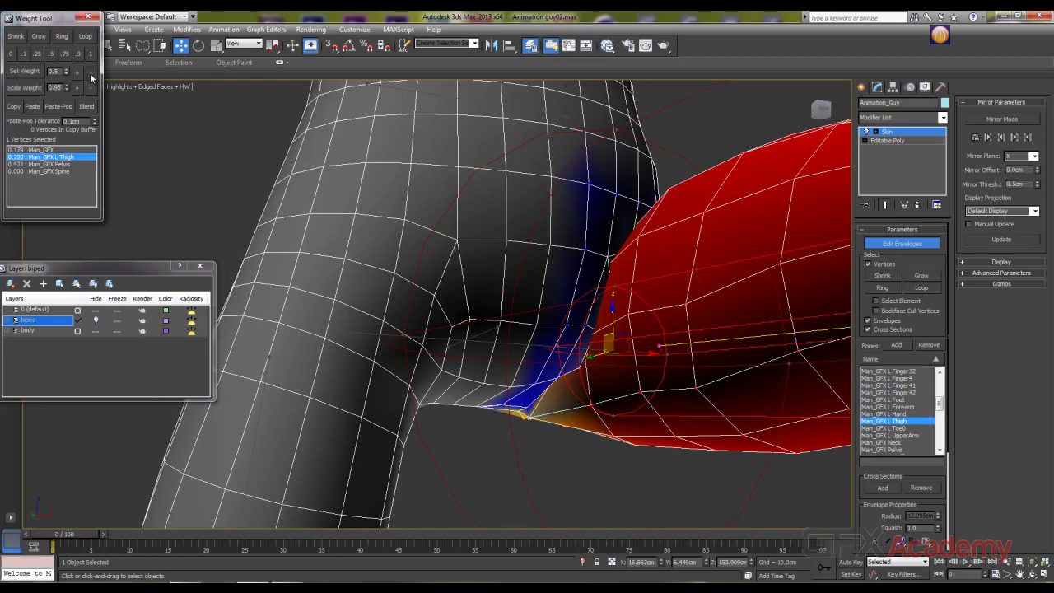
{"action": "left_click", "coordinate": [79, 72]}
{"action": "left_click", "coordinate": [79, 72]}
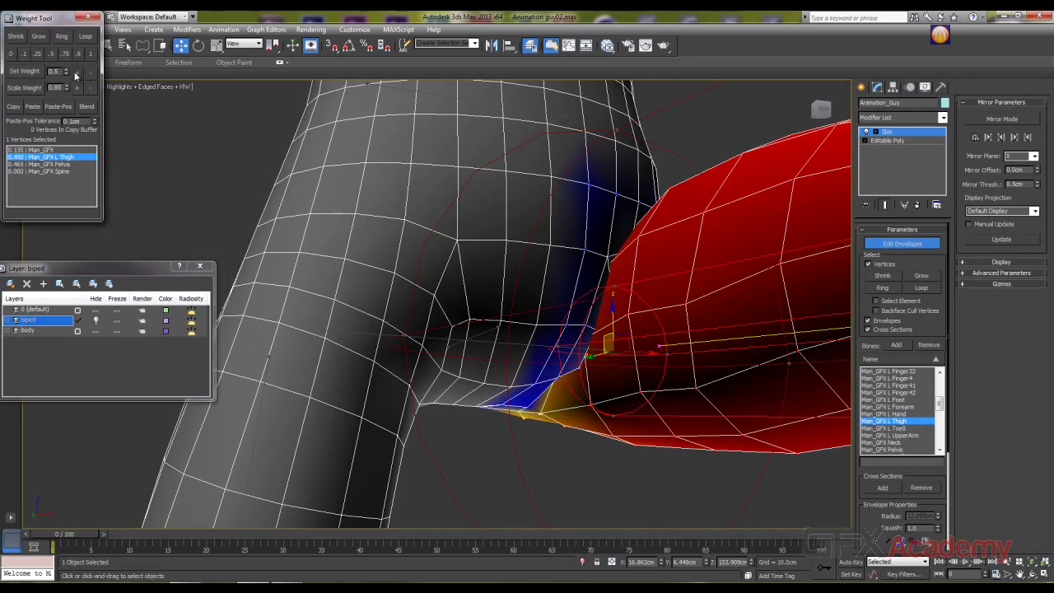
Step: Select the left foot bone's envelope to show its influence on the raised foot from the side
{"action": "mouse_move", "coordinate": [415, 356]}
{"action": "middle_mouse_down", "text": "alt"}
{"action": "mouse_move", "coordinate": [427, 361]}
{"action": "mouse_move", "coordinate": [417, 281]}
{"action": "mouse_move", "coordinate": [470, 315]}
{"action": "mouse_move", "coordinate": [489, 405]}
{"action": "mouse_move", "coordinate": [513, 376]}
{"action": "mouse_move", "coordinate": [532, 274]}
{"action": "middle_mouse_up", "text": "alt"}
{"action": "scroll", "coordinate": [624, 282], "scroll_direction": "down", "scroll_amount": 5}
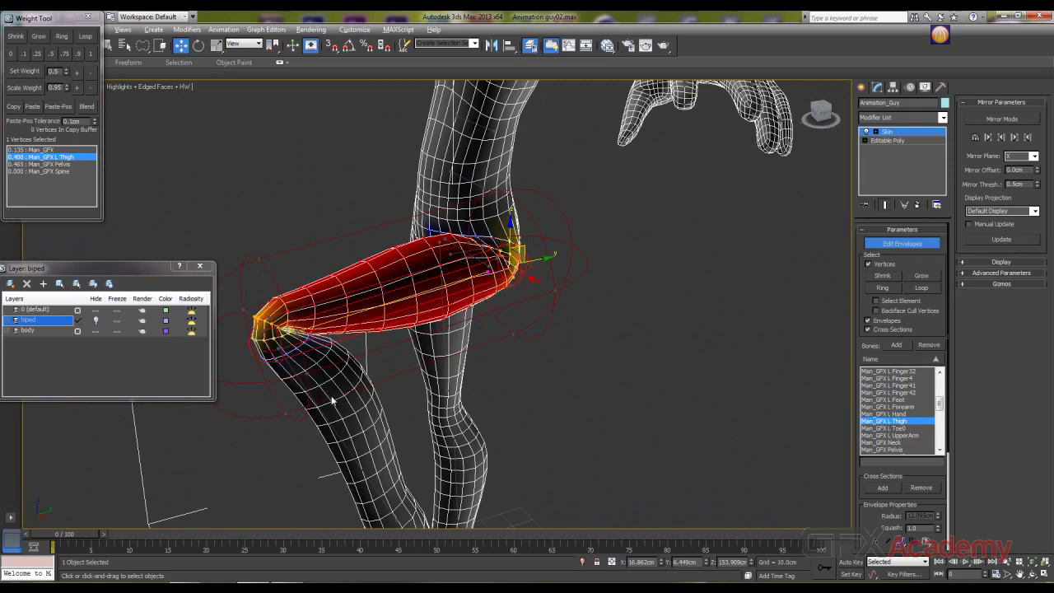
{"action": "middle_click_drag", "start_coordinate": [332, 401], "coordinate": [664, 396], "text": "alt"}
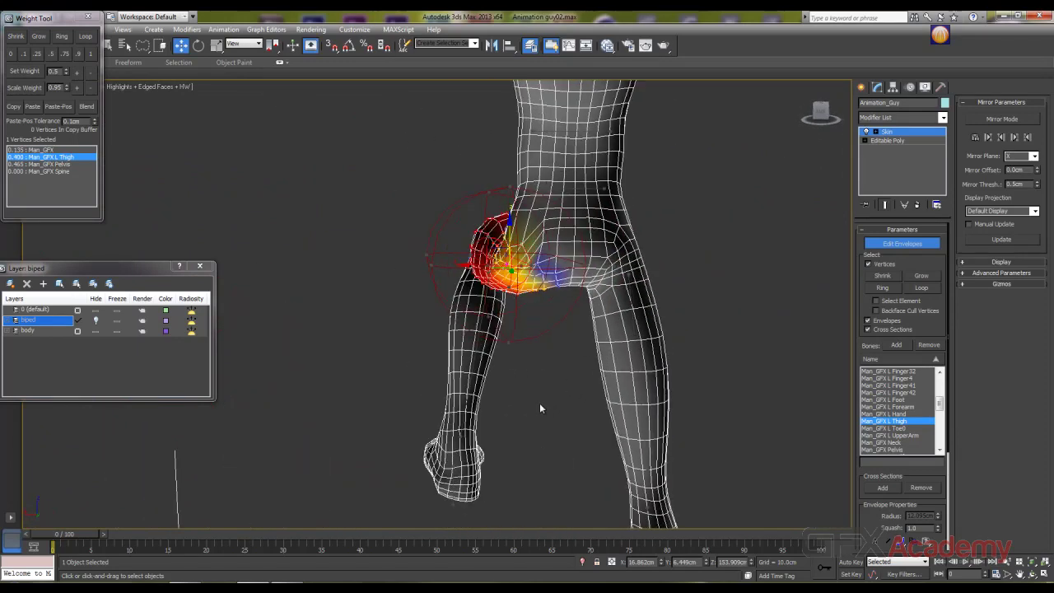
{"action": "middle_click_drag", "start_coordinate": [393, 474], "coordinate": [427, 433], "text": "alt"}
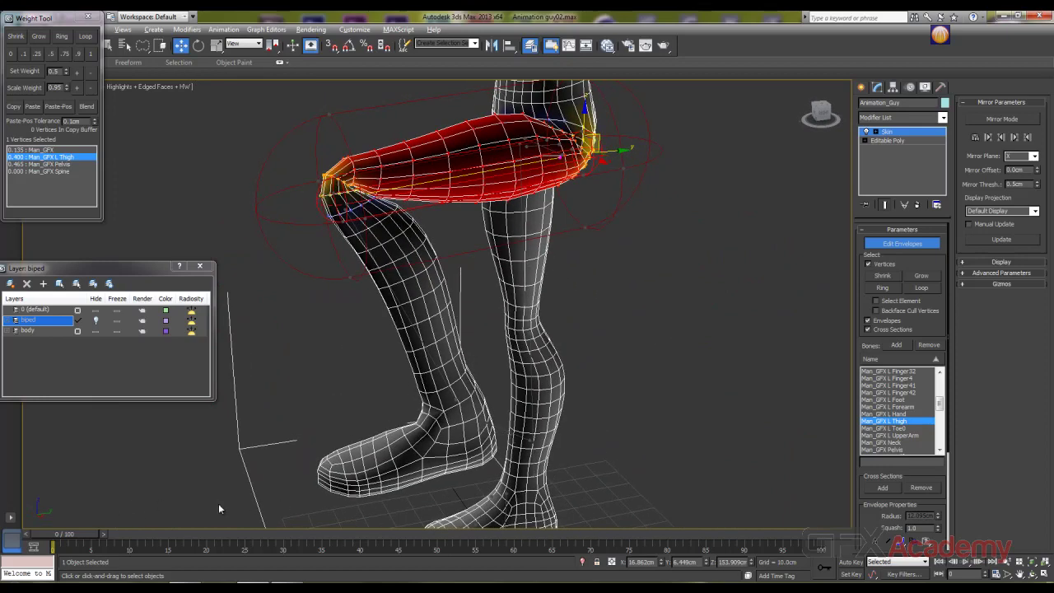
{"action": "left_click", "coordinate": [507, 431]}
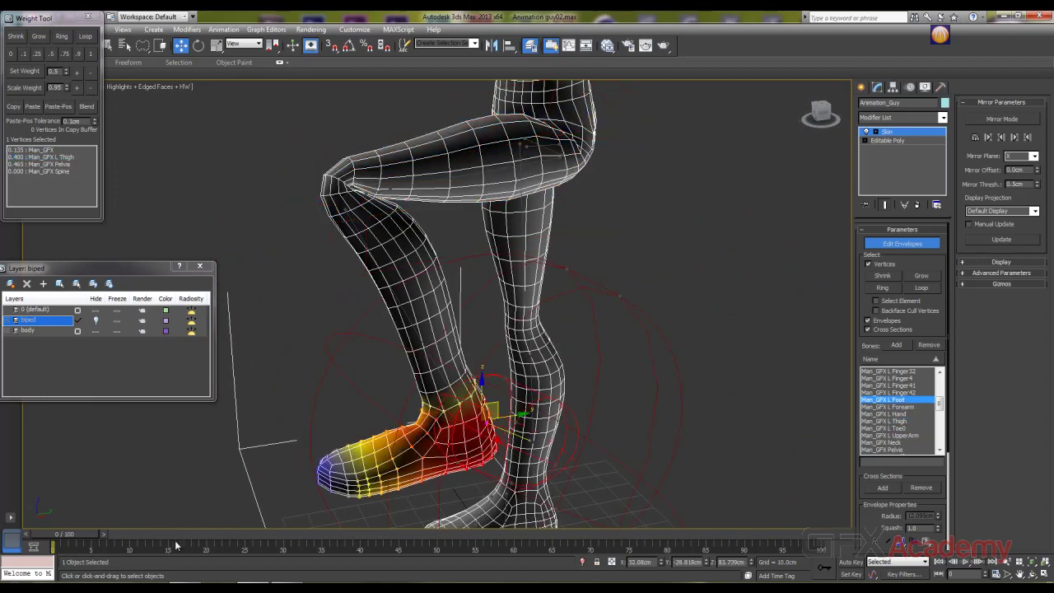
{"action": "left_click_drag", "start_coordinate": [72, 537], "coordinate": [14, 541]}
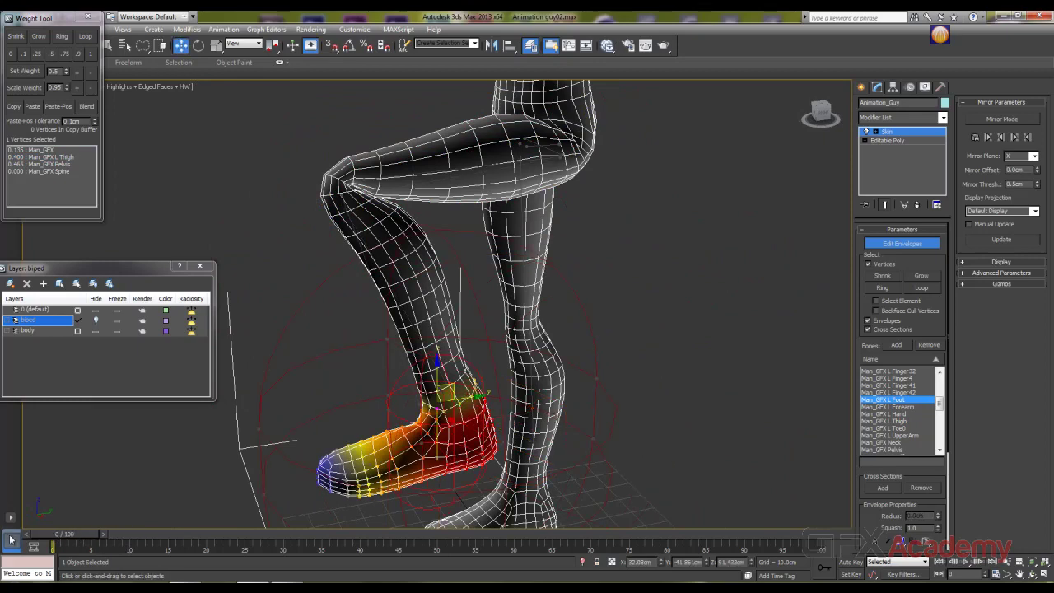
{"action": "middle_click_drag", "start_coordinate": [172, 470], "coordinate": [322, 428], "text": "alt"}
{"action": "middle_click_drag", "start_coordinate": [437, 509], "coordinate": [439, 462]}
{"action": "scroll", "coordinate": [439, 463], "scroll_direction": "down", "scroll_amount": 3}
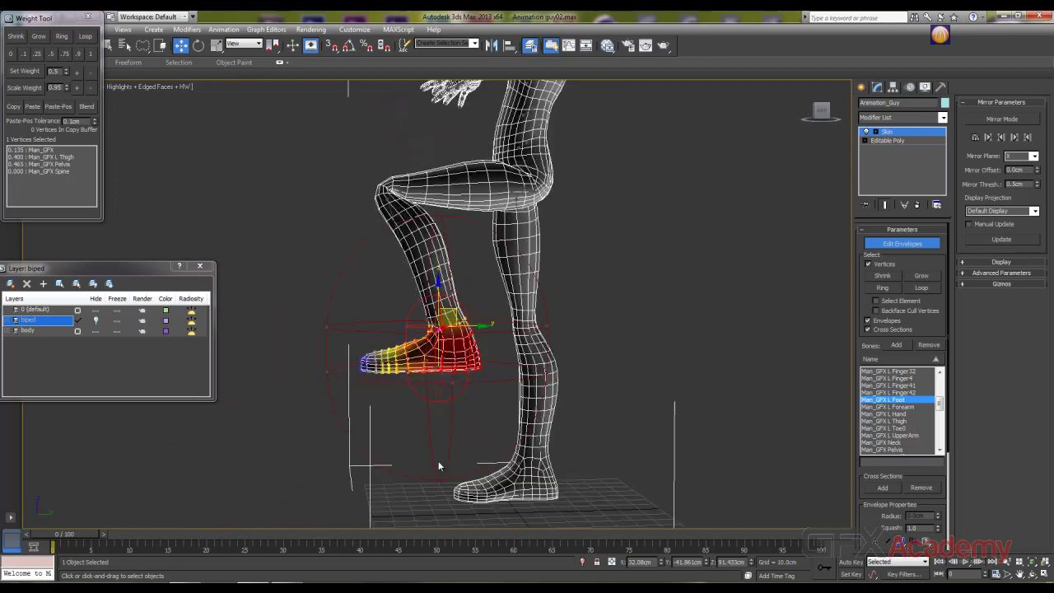
Step: Try to shrink the left foot's outer envelope at the ankle end to a radius of about 24 cm, and undo it
{"action": "left_click", "coordinate": [546, 325]}
{"action": "left_click_drag", "start_coordinate": [587, 326], "coordinate": [529, 325]}
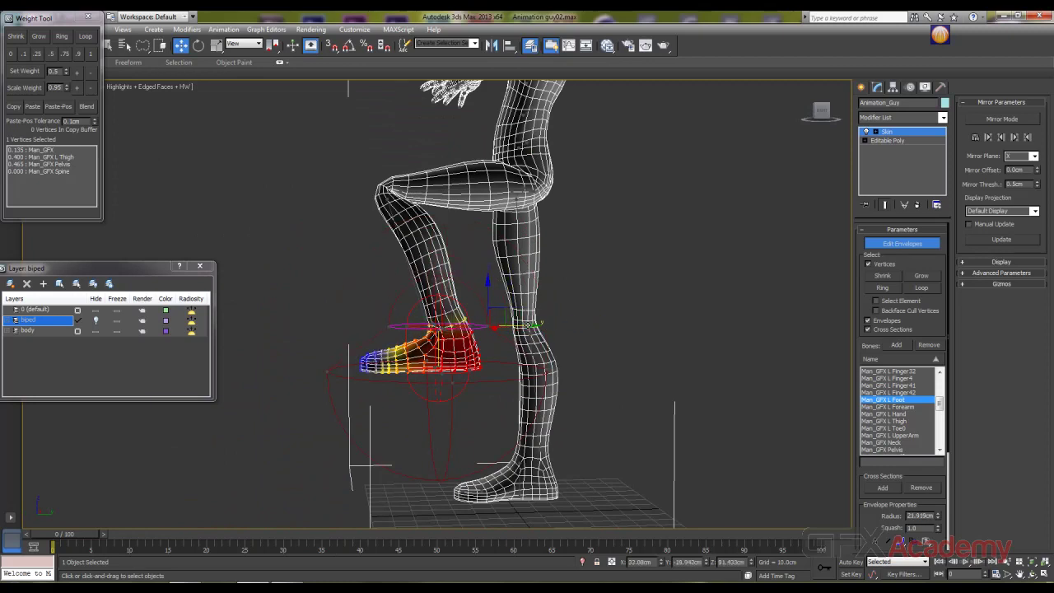
{"action": "key", "text": "ctrl+z"}
{"action": "left_click", "coordinate": [547, 370]}
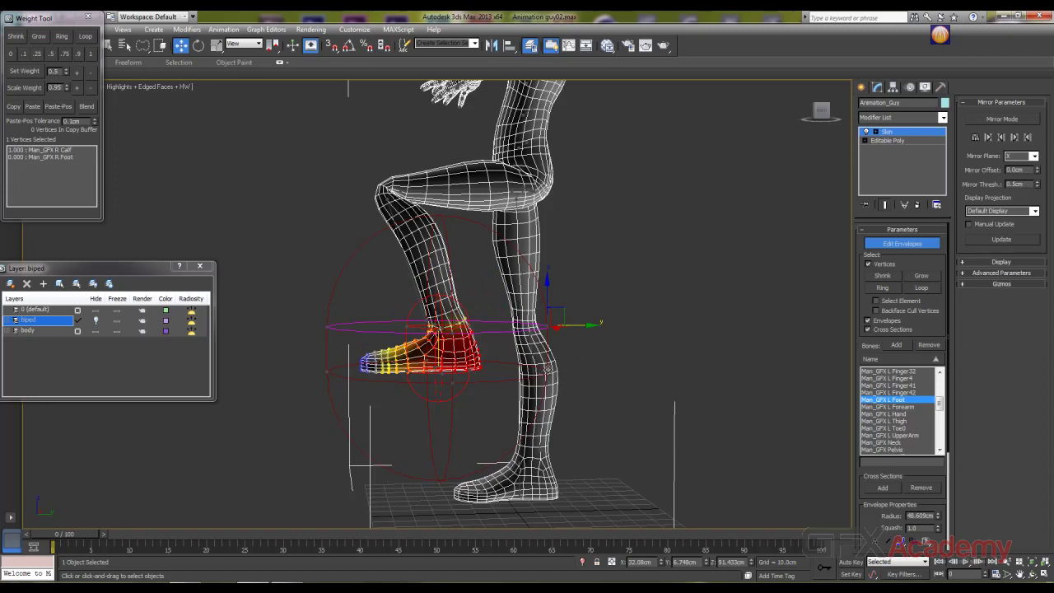
{"action": "left_click", "coordinate": [551, 370]}
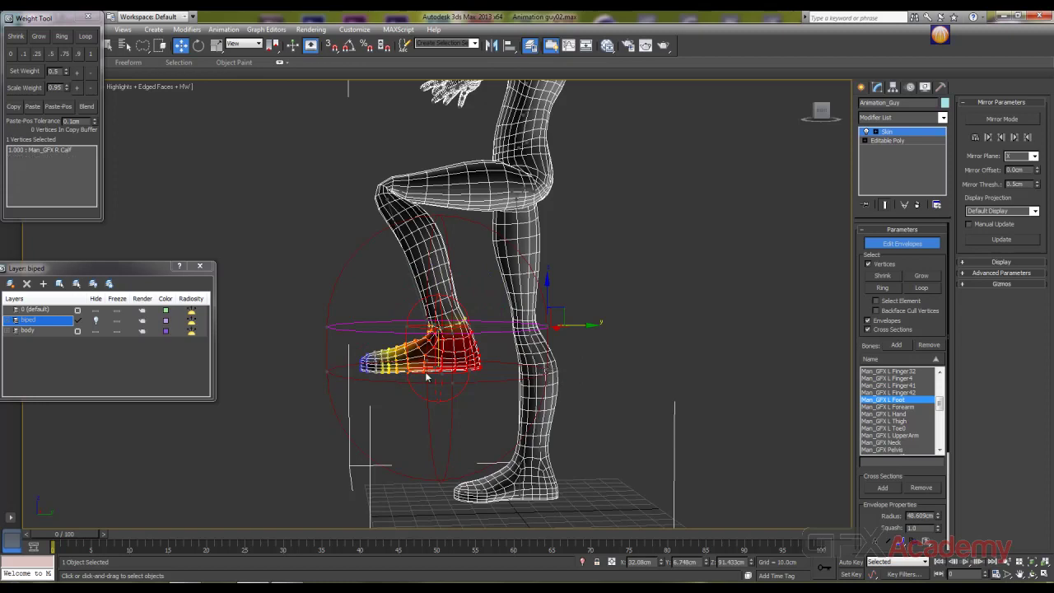
Step: Try shrinking the left foot's outer envelope to about 38 cm at the sole end and 31 cm at the ankle end, and undo both
{"action": "left_click", "coordinate": [352, 368]}
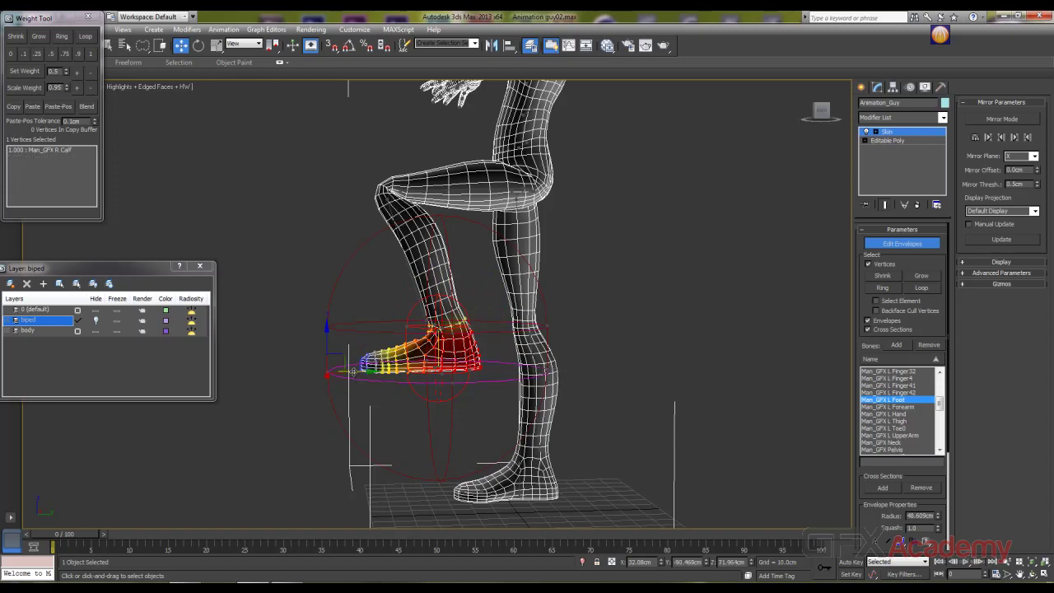
{"action": "left_click_drag", "start_coordinate": [353, 371], "coordinate": [381, 373]}
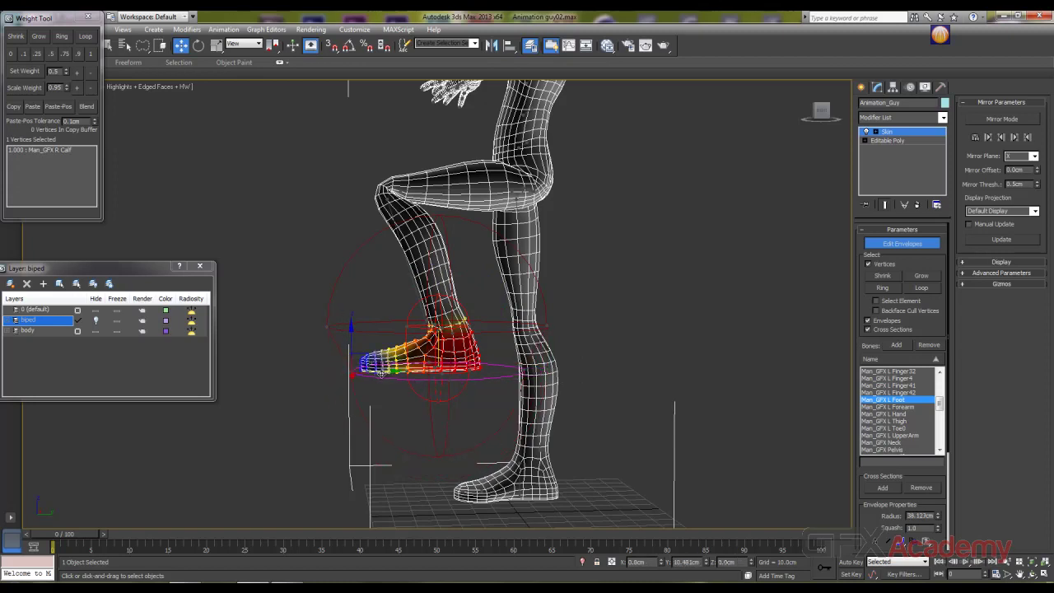
{"action": "left_click", "coordinate": [352, 326]}
{"action": "left_click_drag", "start_coordinate": [363, 326], "coordinate": [407, 327]}
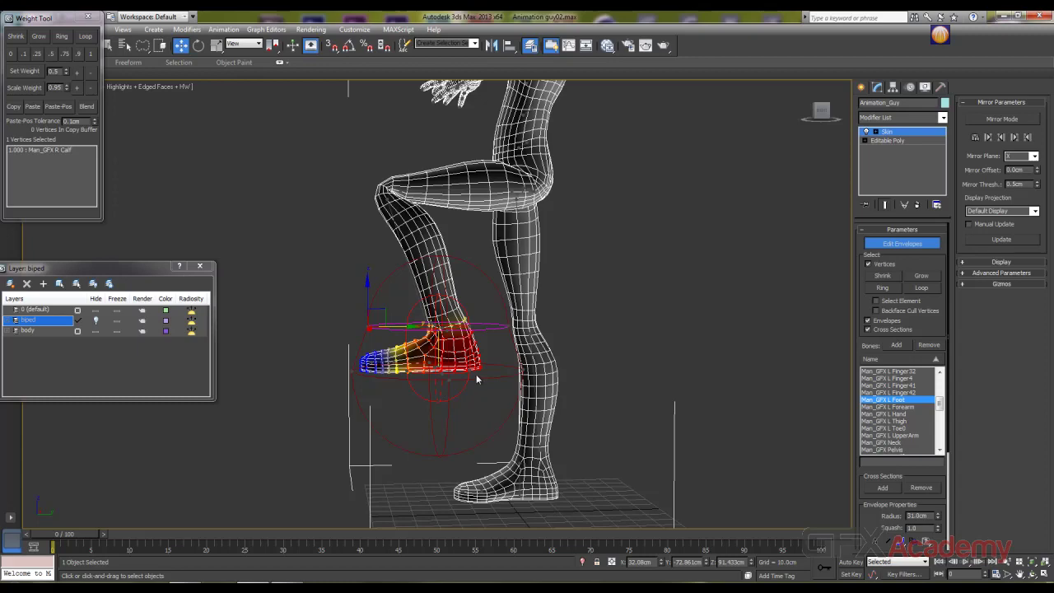
{"action": "key", "text": "ctrl+z"}
{"action": "key", "text": "ctrl+z"}
{"action": "key", "text": "ctrl+z"}
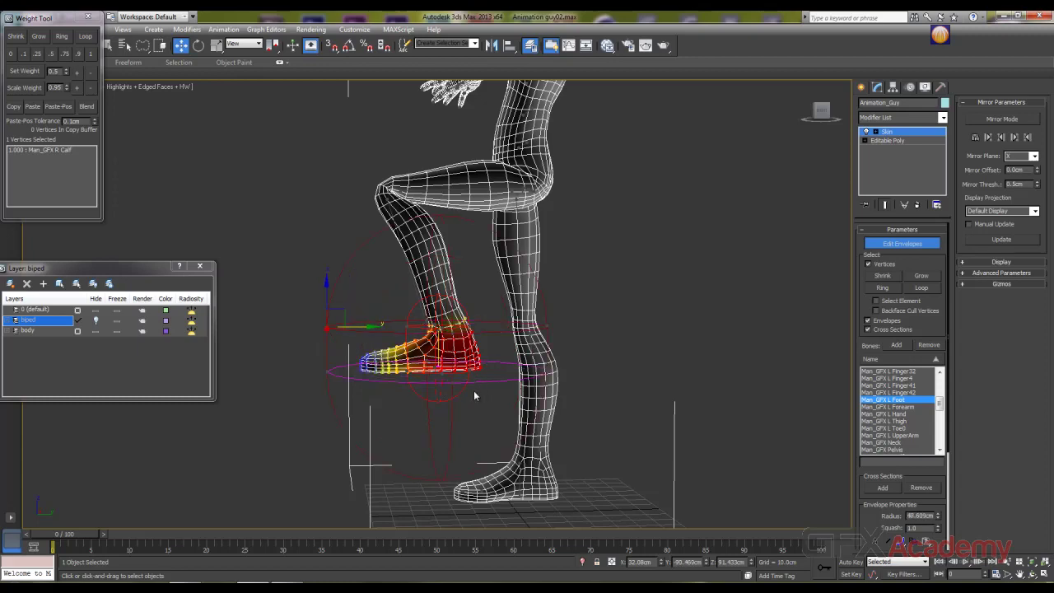
Step: Move the left foot envelope's ankle end back into the heel and its sole end forward into the midfoot, aligning it along the foot
{"action": "scroll", "coordinate": [470, 392], "scroll_direction": "up", "scroll_amount": 5}
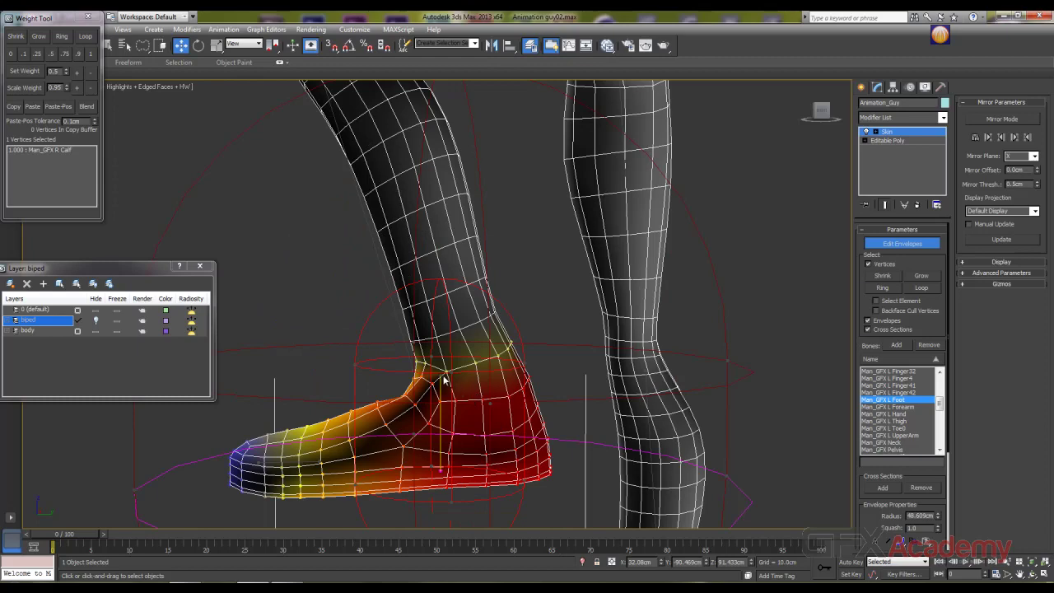
{"action": "left_click", "coordinate": [443, 375]}
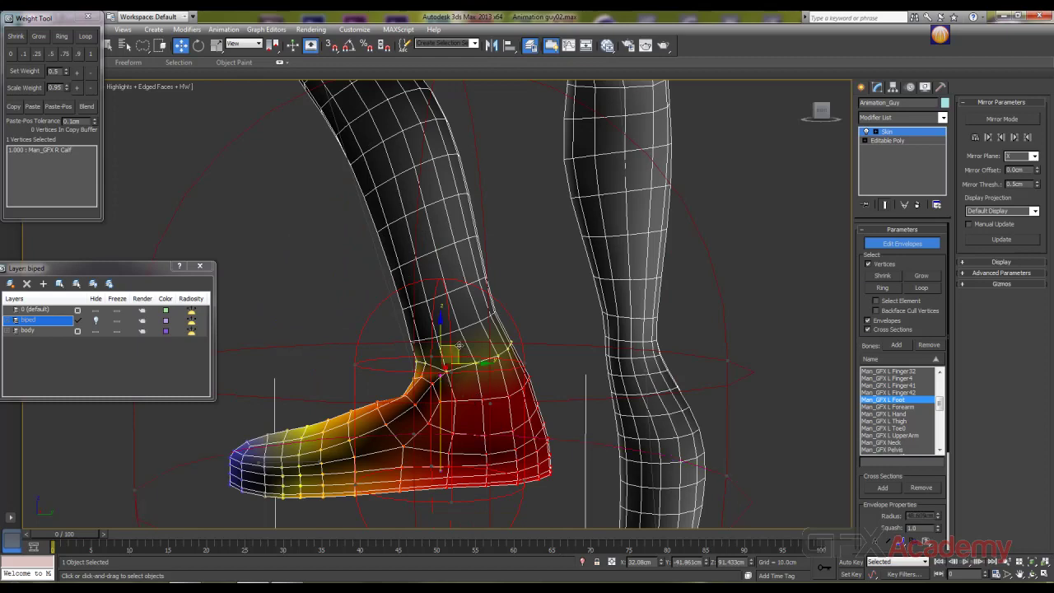
{"action": "left_click_drag", "start_coordinate": [465, 352], "coordinate": [533, 377]}
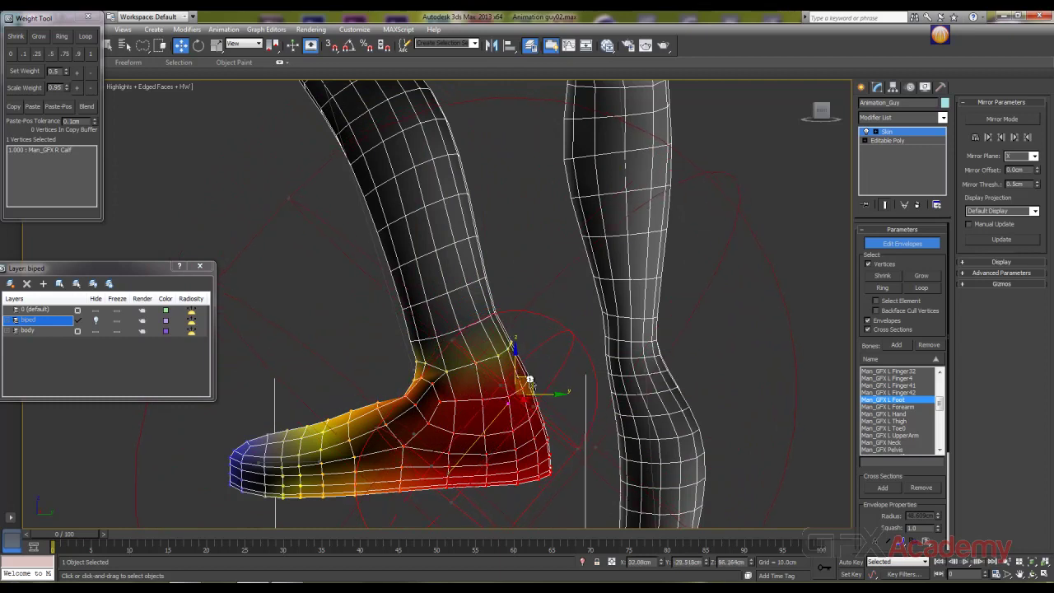
{"action": "left_click", "coordinate": [448, 474]}
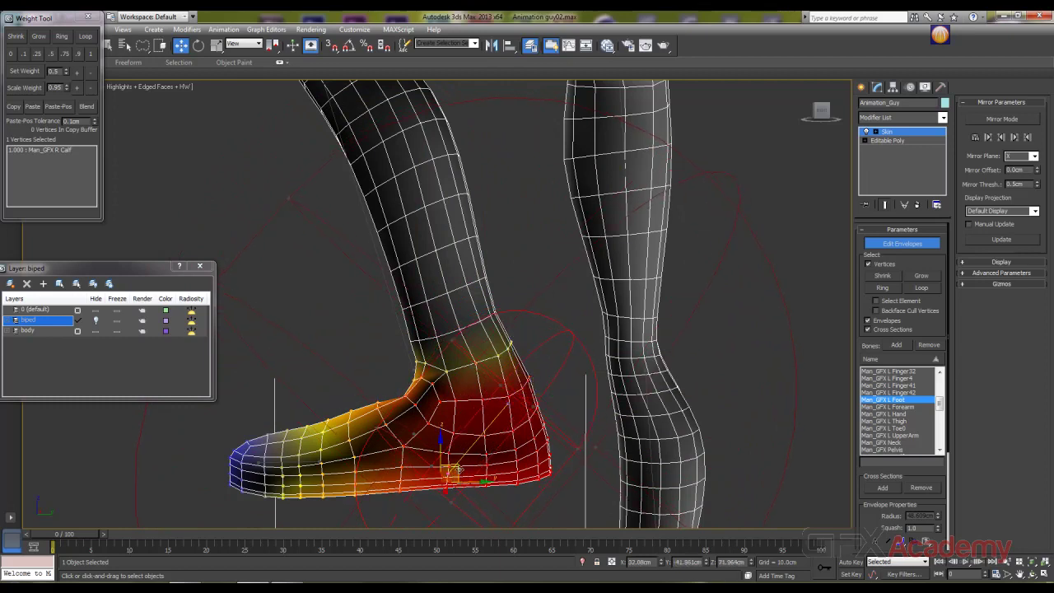
{"action": "left_click_drag", "start_coordinate": [454, 465], "coordinate": [363, 451]}
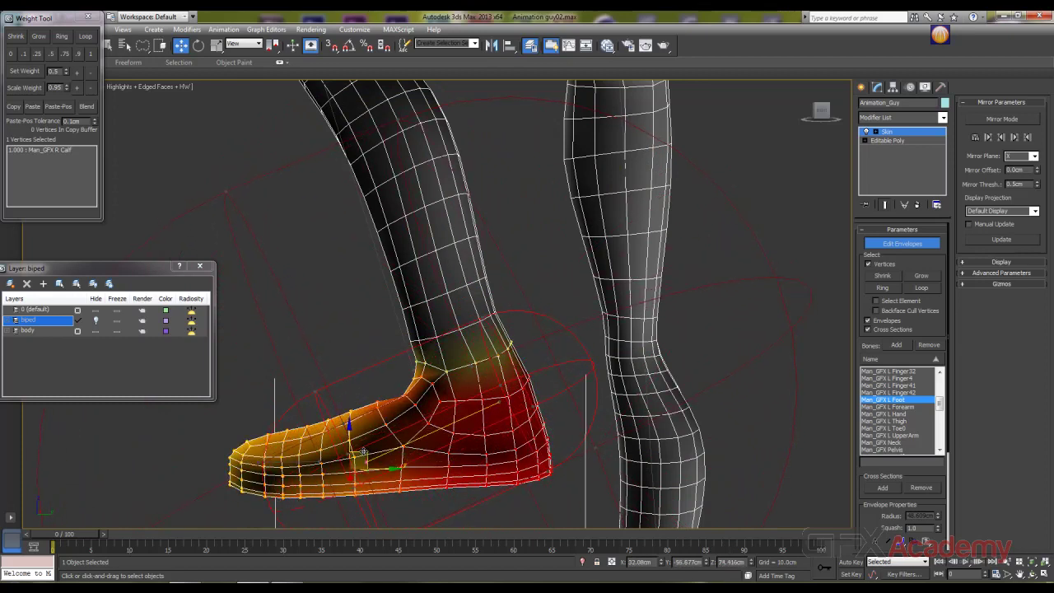
{"action": "left_click", "coordinate": [512, 394]}
{"action": "left_click_drag", "start_coordinate": [533, 381], "coordinate": [535, 415]}
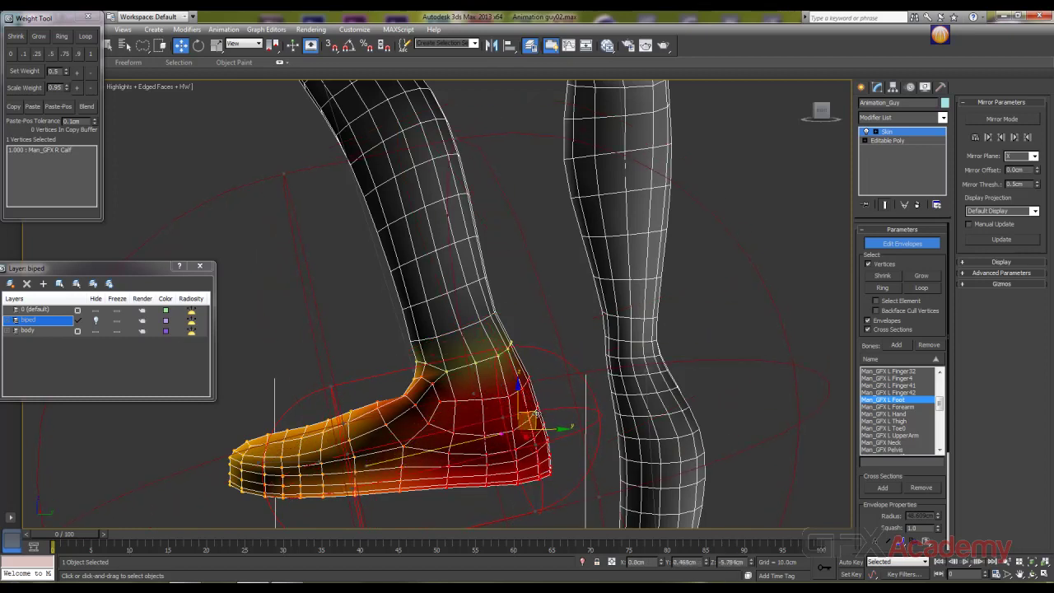
Step: Shrink the left foot's outer envelope to a radius of about 23 cm at the heel end and about 24.6 cm at the front end
{"action": "left_click", "coordinate": [456, 137]}
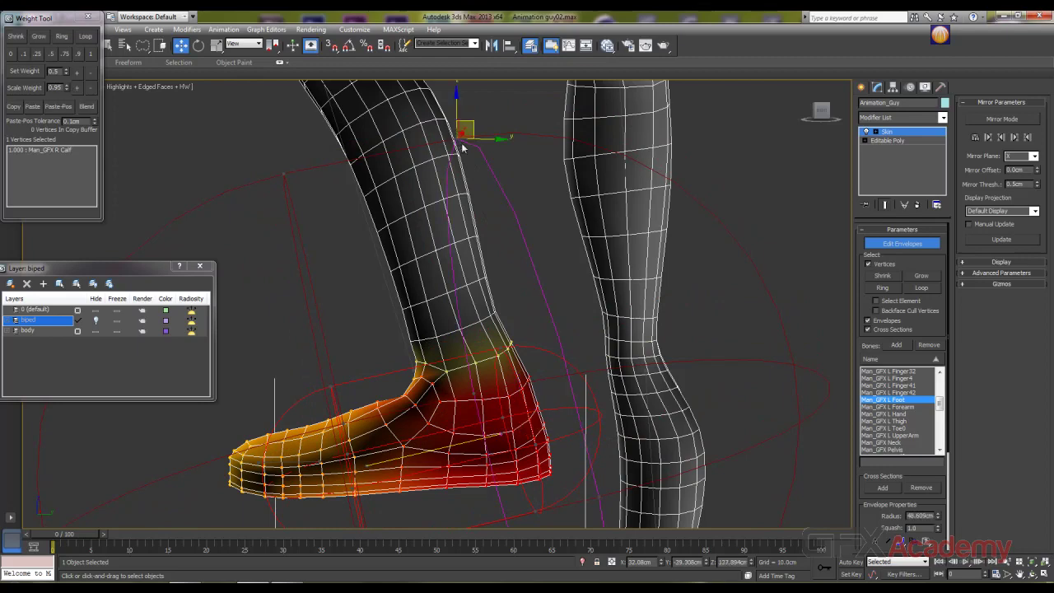
{"action": "left_click", "coordinate": [283, 171]}
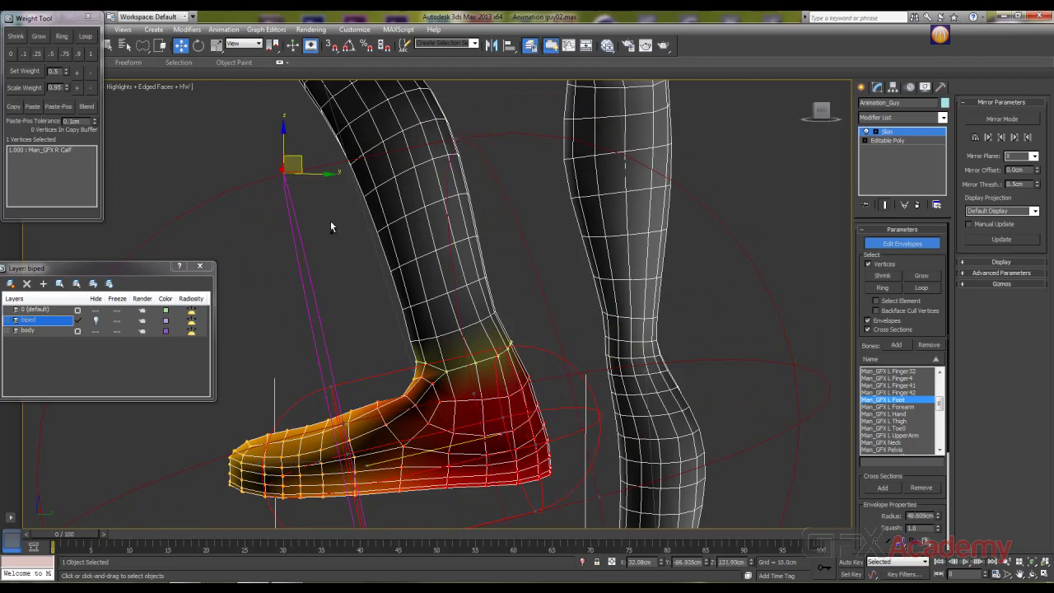
{"action": "middle_click_drag", "start_coordinate": [340, 234], "coordinate": [366, 240]}
{"action": "left_click", "coordinate": [481, 138]}
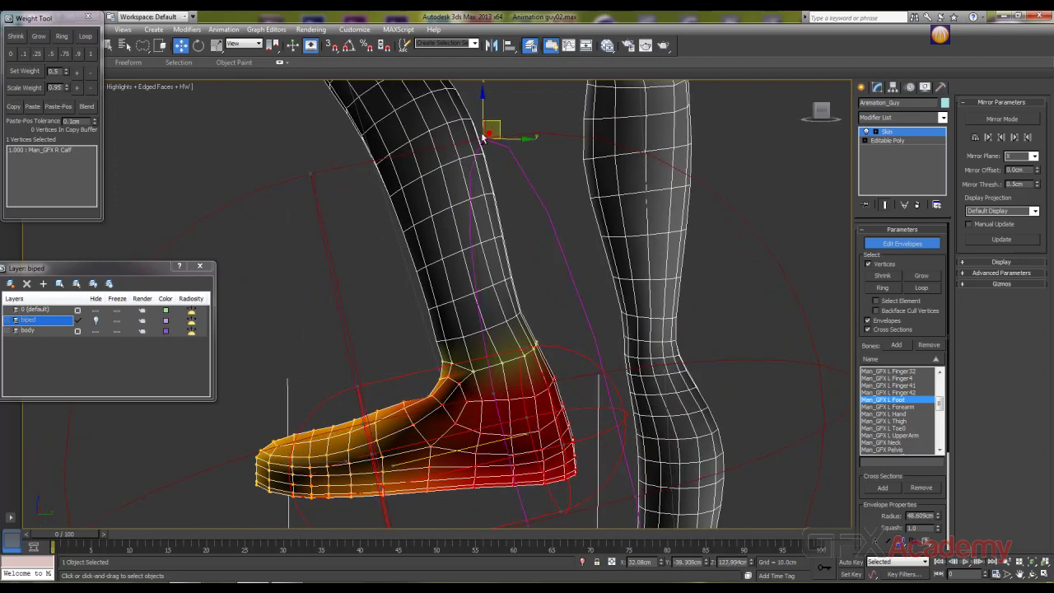
{"action": "left_click_drag", "start_coordinate": [483, 109], "coordinate": [494, 275]}
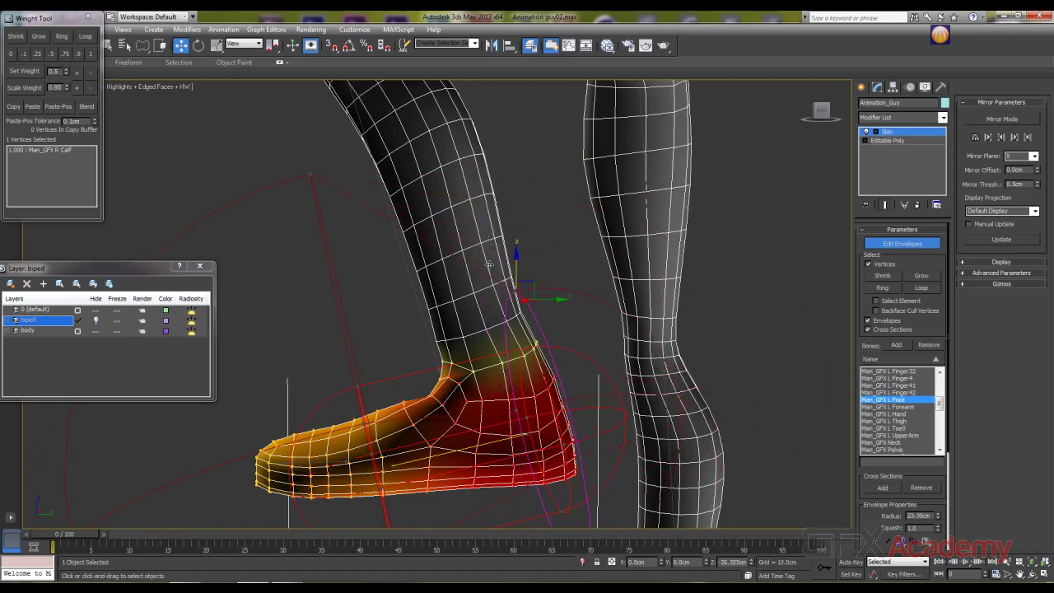
{"action": "left_click", "coordinate": [311, 174]}
{"action": "left_click_drag", "start_coordinate": [311, 145], "coordinate": [324, 297]}
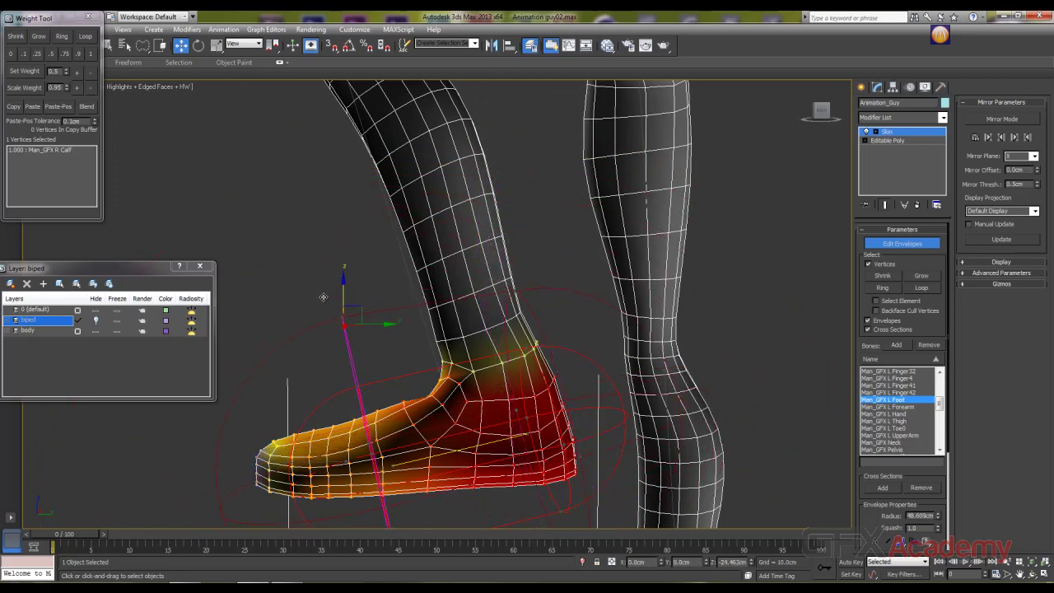
{"action": "middle_click_drag", "start_coordinate": [466, 498], "coordinate": [441, 292]}
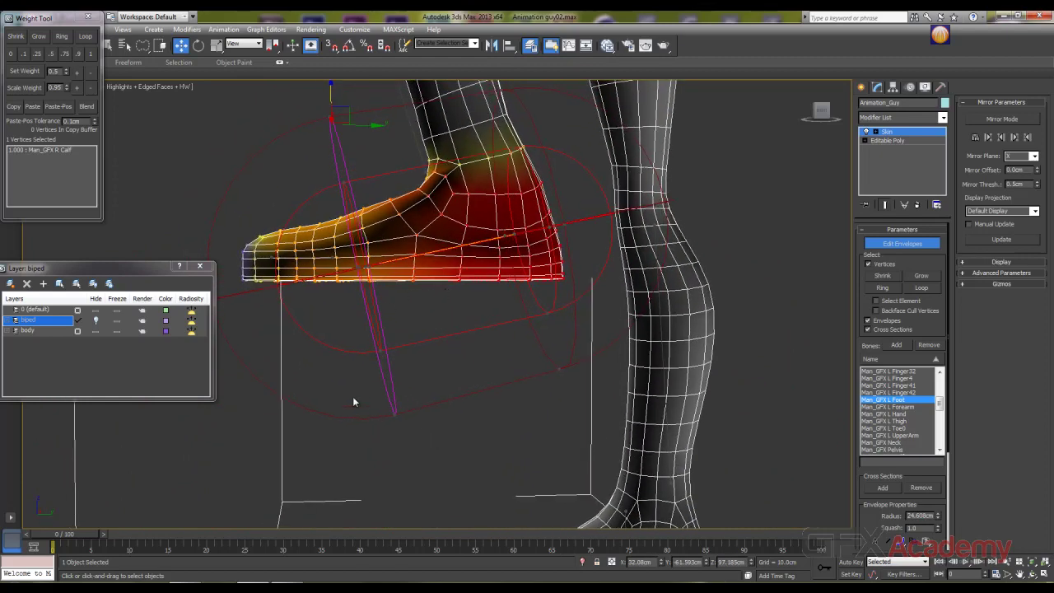
Step: Shrink the left foot's outer envelope to a radius of about 14.3 cm at the toe end and about 15.9 cm at the heel end
{"action": "left_click", "coordinate": [395, 403]}
{"action": "left_click_drag", "start_coordinate": [395, 381], "coordinate": [401, 320]}
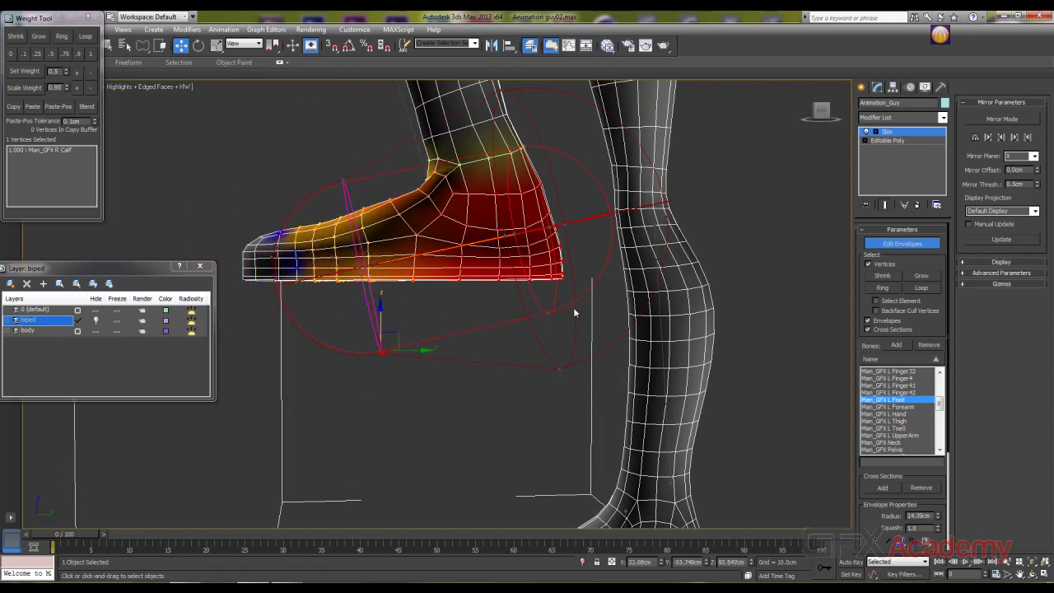
{"action": "left_click", "coordinate": [559, 370]}
{"action": "left_click_drag", "start_coordinate": [560, 325], "coordinate": [558, 278]}
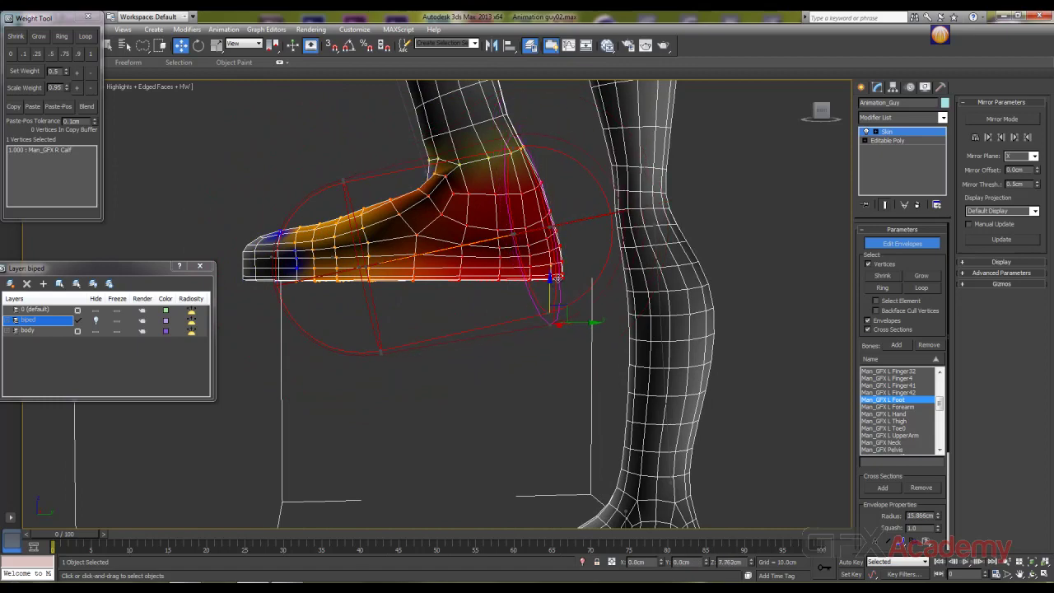
{"action": "left_click", "coordinate": [558, 278]}
Step: Set the Man_GFX L Foot weight of the stray vertex at the front of the left ankle to 0.5
{"action": "mouse_move", "coordinate": [452, 234]}
{"action": "middle_mouse_down", "text": "alt"}
{"action": "mouse_move", "coordinate": [487, 249]}
{"action": "mouse_move", "coordinate": [440, 249]}
{"action": "middle_mouse_up", "text": "alt"}
{"action": "left_click", "coordinate": [443, 264]}
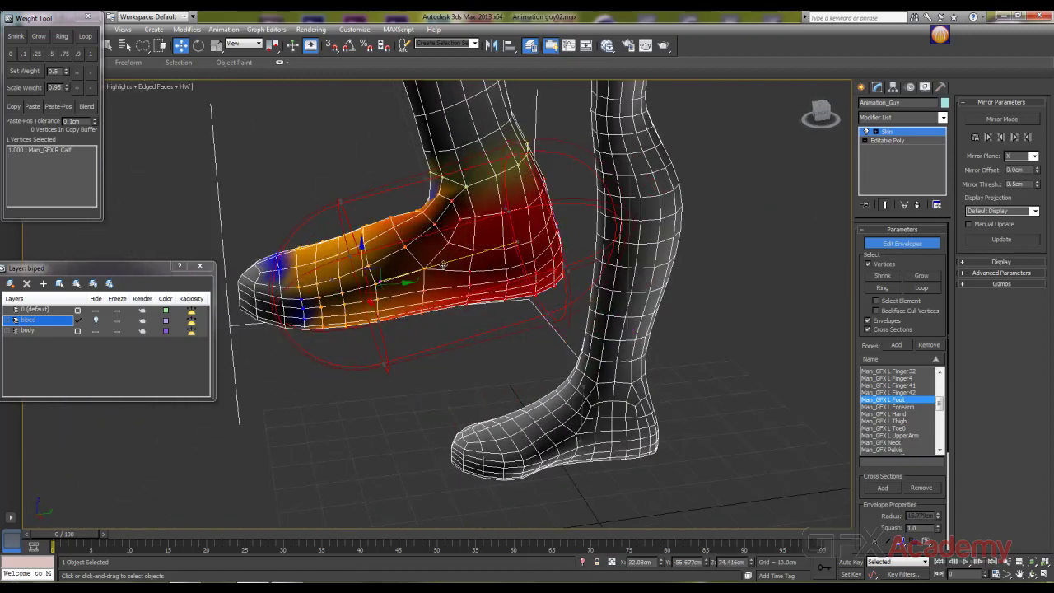
{"action": "middle_click_drag", "start_coordinate": [424, 265], "coordinate": [531, 272], "text": "alt"}
{"action": "left_click", "coordinate": [446, 238]}
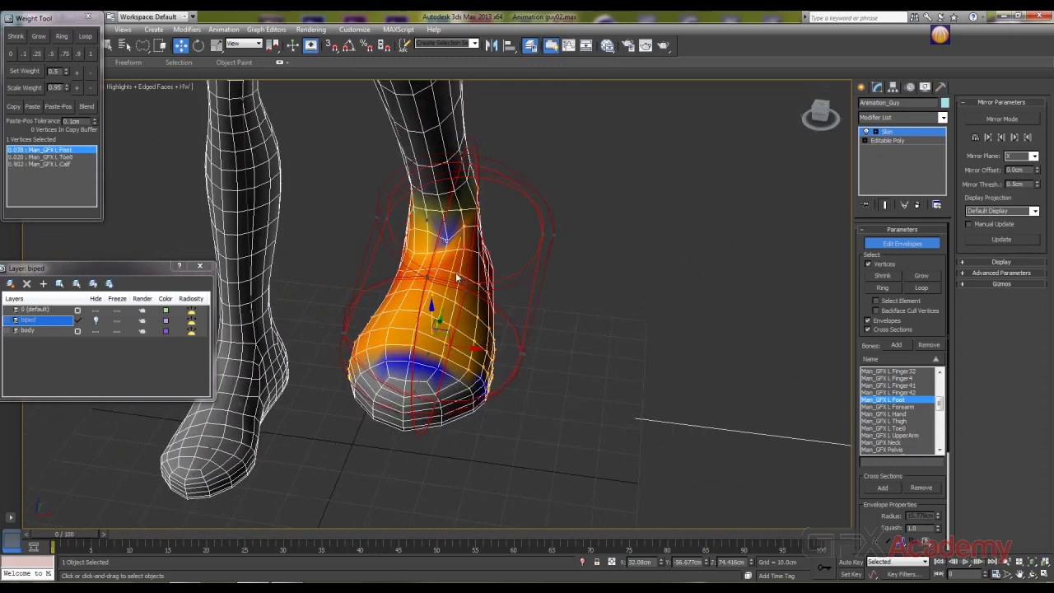
{"action": "left_click", "coordinate": [78, 54]}
{"action": "left_click", "coordinate": [66, 55]}
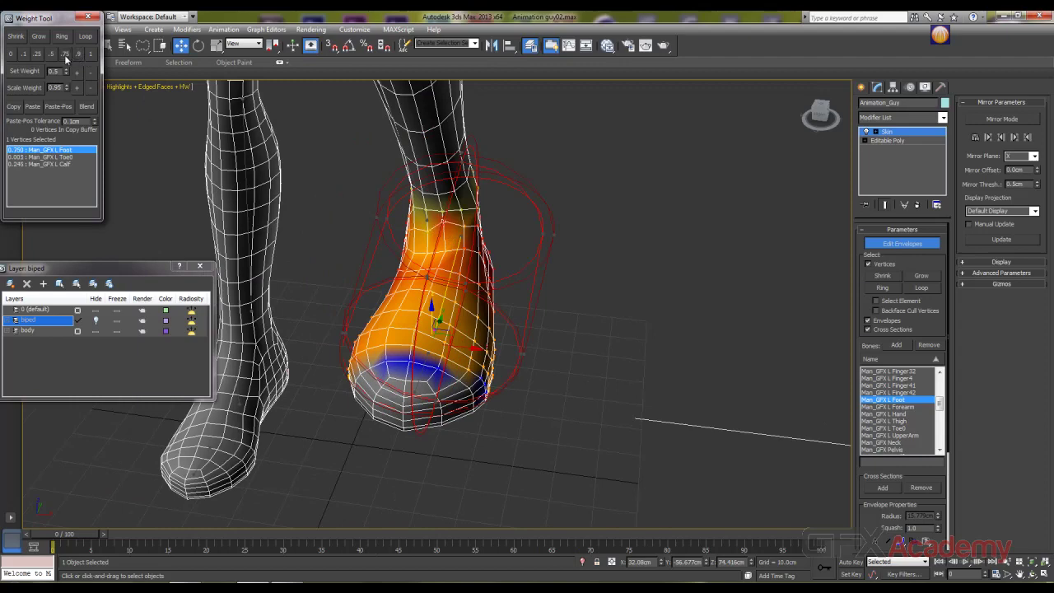
{"action": "left_click", "coordinate": [54, 56]}
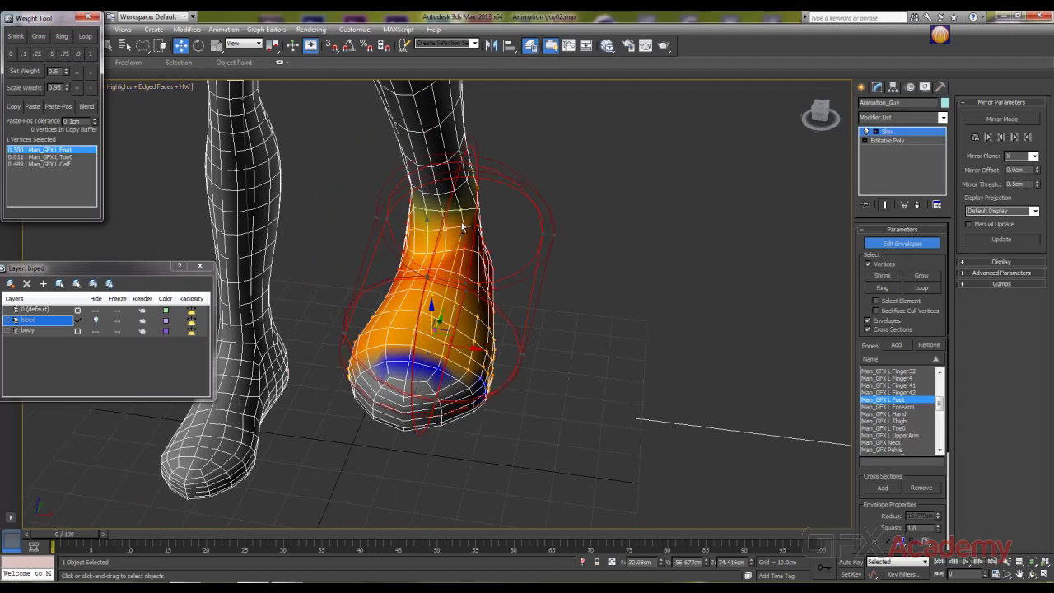
Step: Select the vertex loop around the middle of the left foot and set its L Foot weight to 1
{"action": "middle_click_drag", "start_coordinate": [642, 276], "coordinate": [456, 265], "text": "alt"}
{"action": "scroll", "coordinate": [550, 347], "scroll_direction": "up", "scroll_amount": 3}
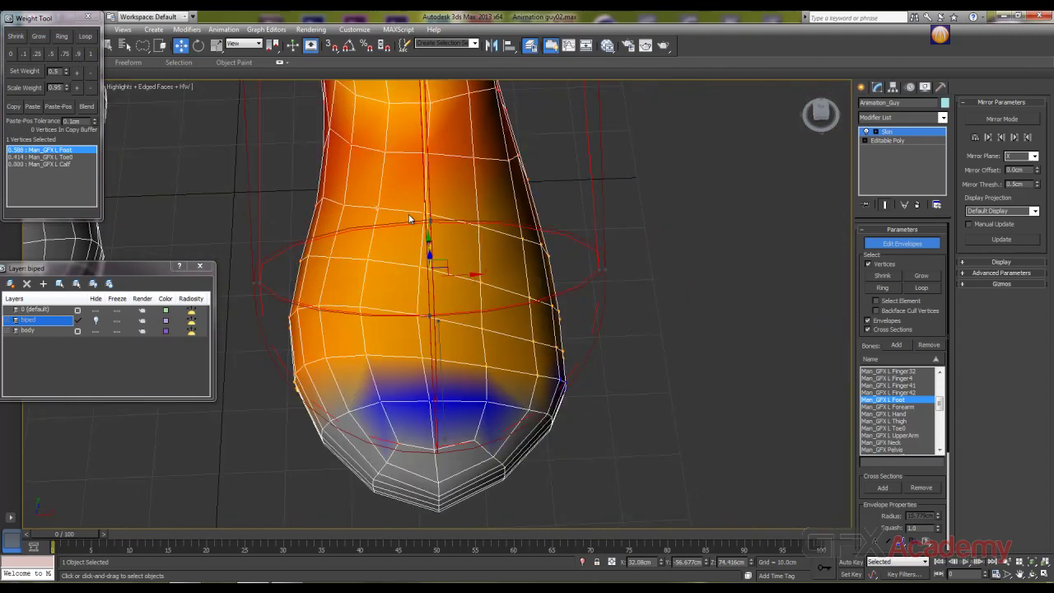
{"action": "left_click", "coordinate": [423, 212], "text": "ctrl"}
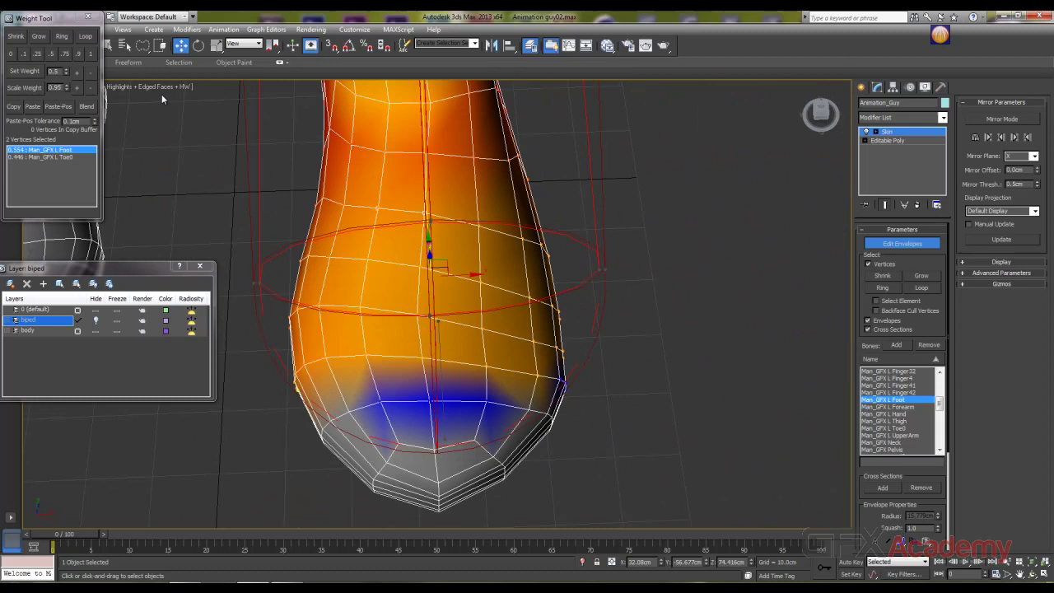
{"action": "left_click", "coordinate": [84, 36]}
{"action": "left_click", "coordinate": [90, 53]}
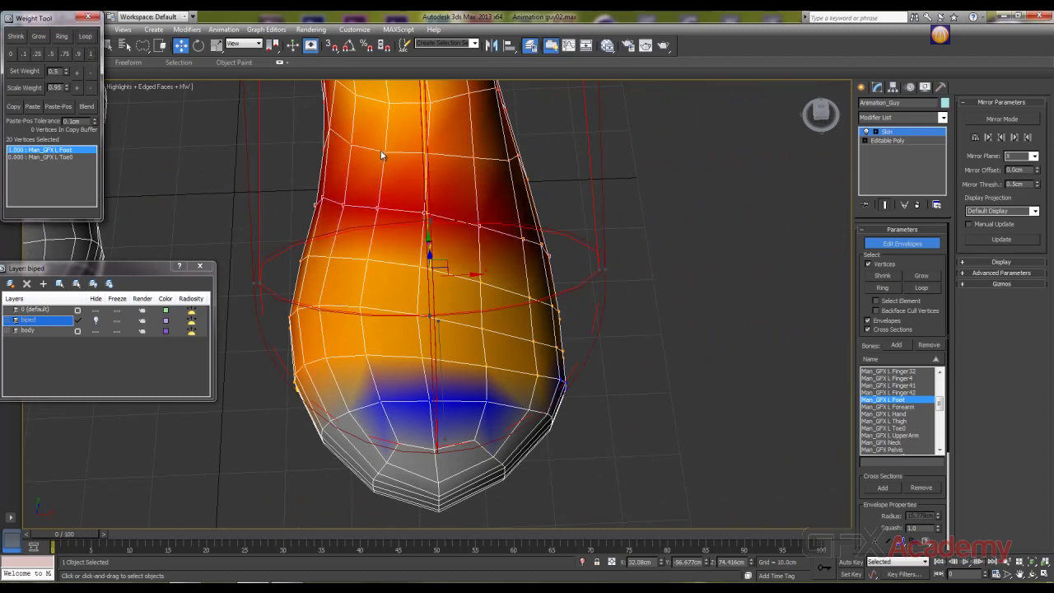
Step: Give the instep vertices in the next row toward the ankle, including the loop across it, an L Foot weight of 1
{"action": "left_click", "coordinate": [385, 150]}
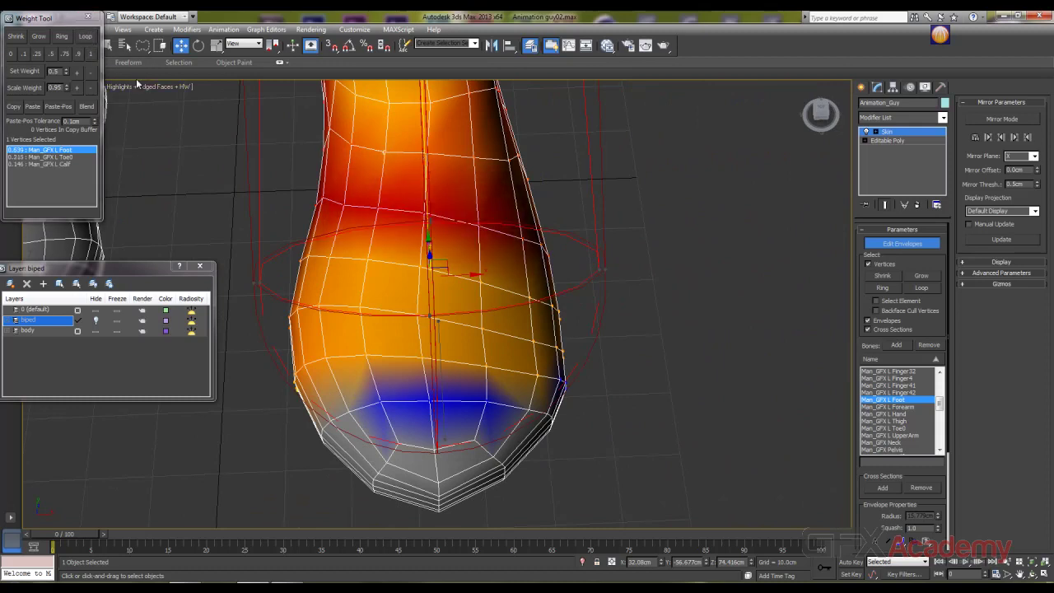
{"action": "left_click", "coordinate": [91, 53]}
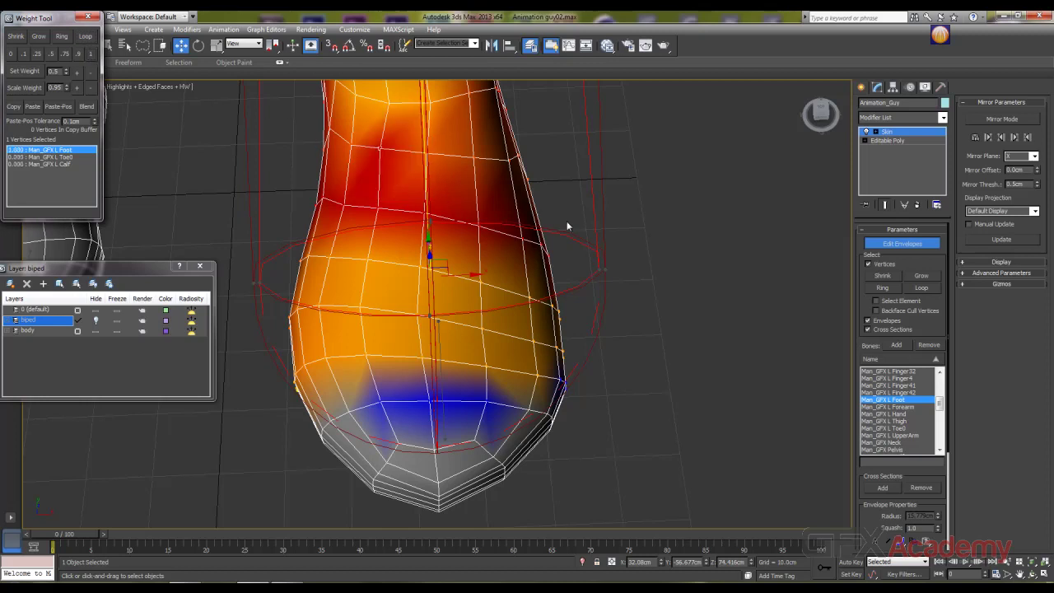
{"action": "left_click", "coordinate": [474, 157]}
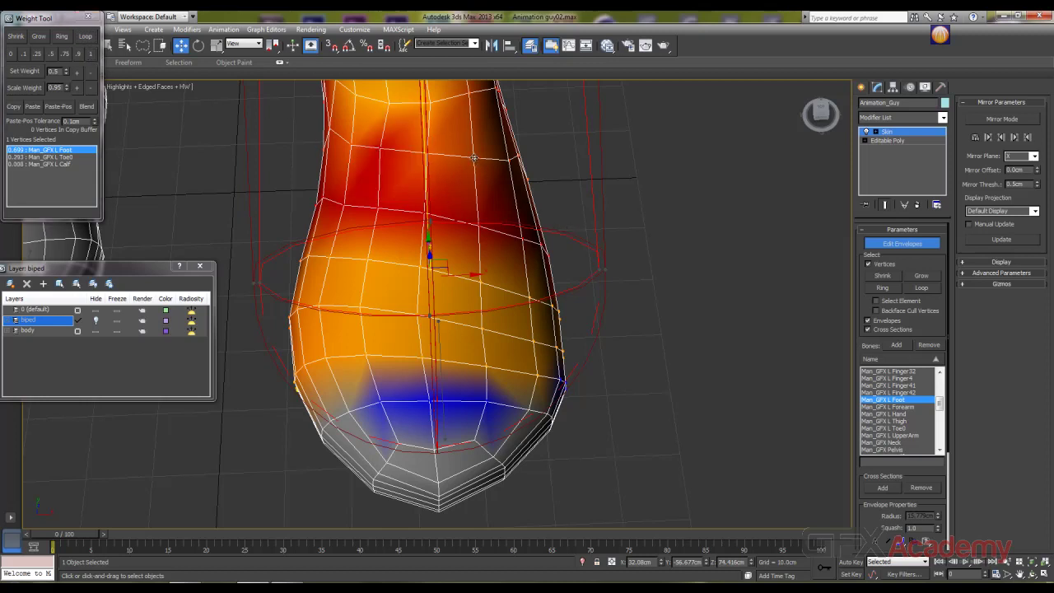
{"action": "left_click", "coordinate": [510, 160], "text": "ctrl"}
{"action": "left_click", "coordinate": [87, 37]}
{"action": "left_click", "coordinate": [92, 54]}
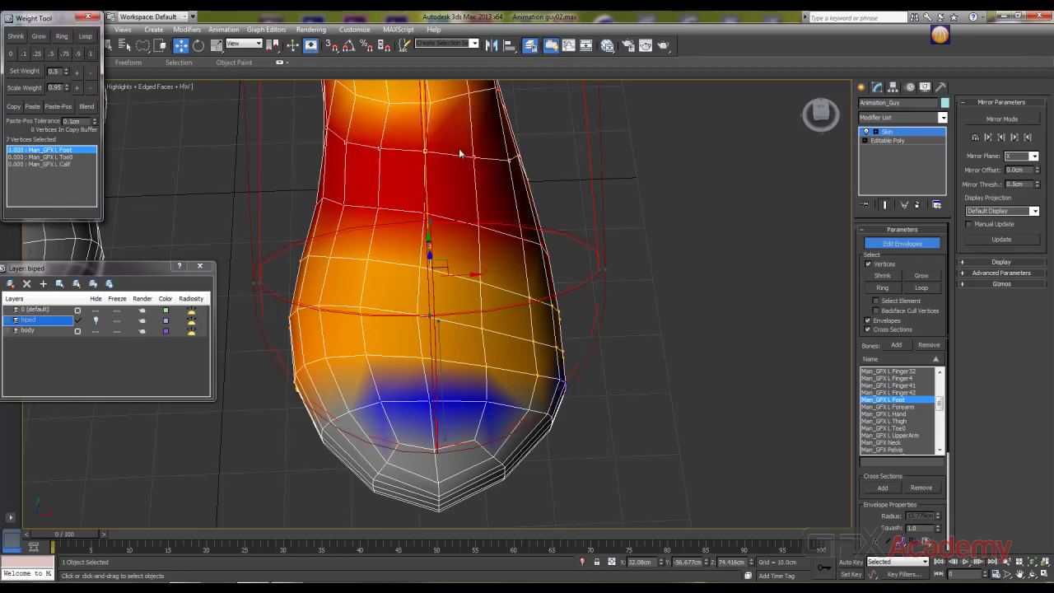
Step: Select the vertex loop running from the upper instep around the heel and set its L Foot weight to 1
{"action": "mouse_move", "coordinate": [388, 131]}
{"action": "middle_mouse_down"}
{"action": "mouse_move", "coordinate": [389, 155]}
{"action": "mouse_move", "coordinate": [484, 214]}
{"action": "mouse_move", "coordinate": [462, 229]}
{"action": "mouse_move", "coordinate": [654, 240]}
{"action": "mouse_move", "coordinate": [459, 278]}
{"action": "mouse_move", "coordinate": [522, 273]}
{"action": "mouse_move", "coordinate": [484, 312]}
{"action": "middle_mouse_up"}
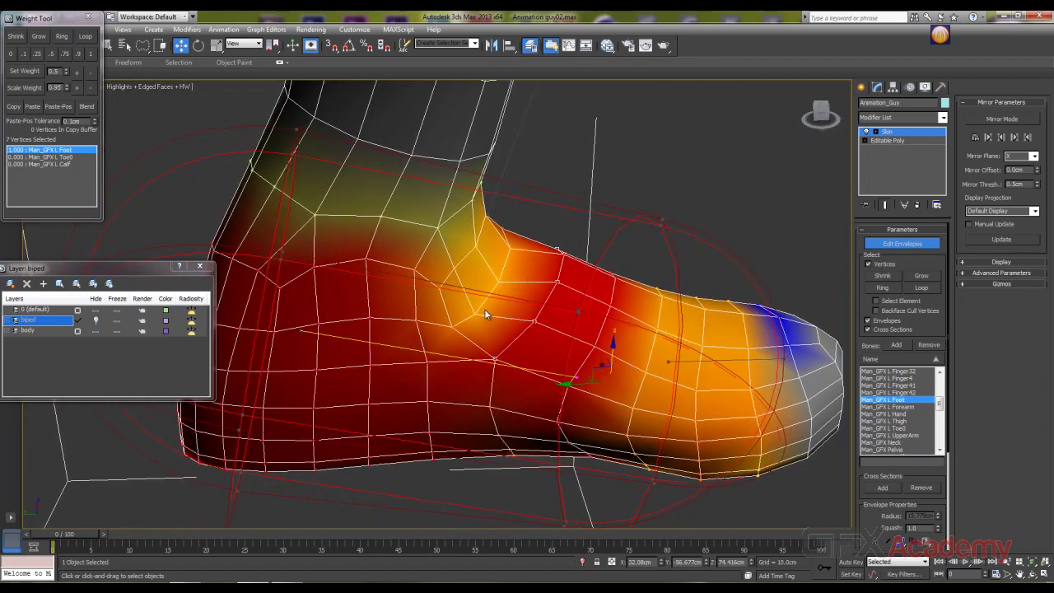
{"action": "left_click", "coordinate": [474, 315]}
{"action": "left_click", "coordinate": [91, 36]}
{"action": "left_click", "coordinate": [91, 55]}
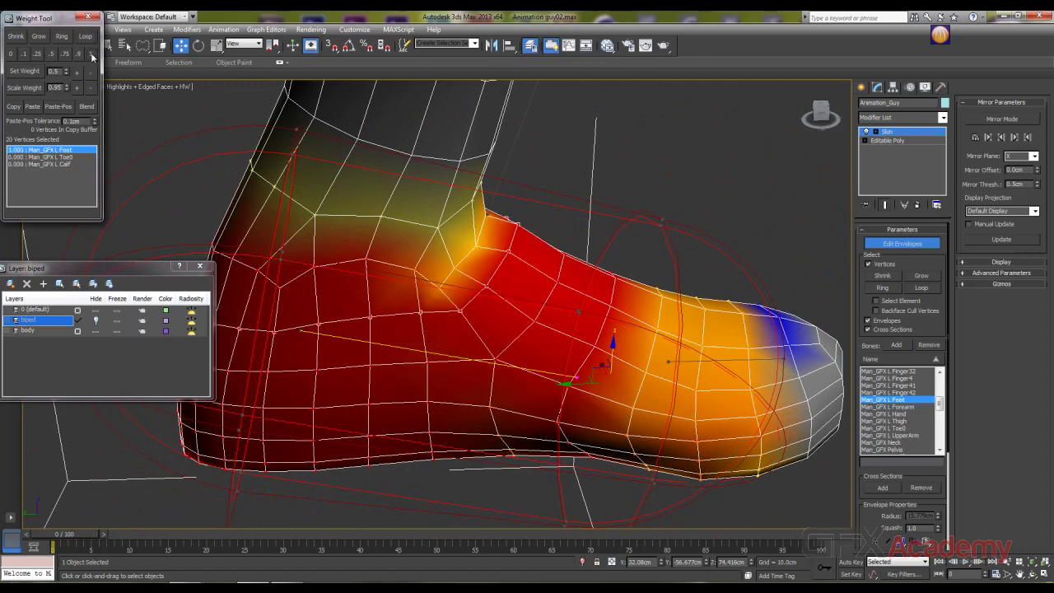
Step: Set the L Foot weight to 1 on the vertices just below the ankle crease, including the remaining one on the foot's opposite side
{"action": "middle_click_drag", "start_coordinate": [480, 223], "coordinate": [437, 235], "text": "alt"}
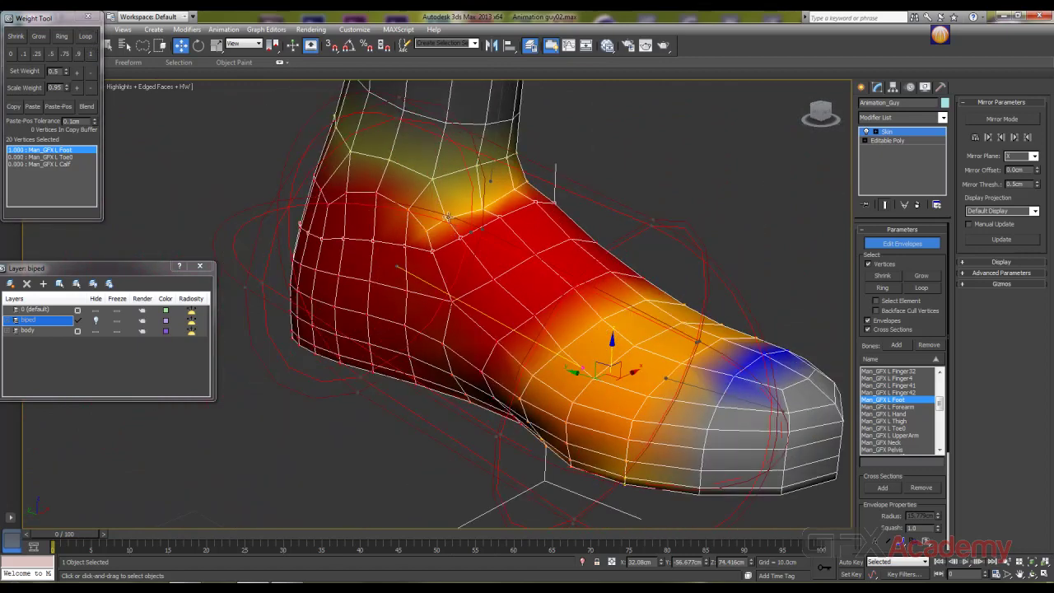
{"action": "left_click", "coordinate": [446, 218]}
{"action": "left_click", "coordinate": [484, 217], "text": "ctrl"}
{"action": "left_click", "coordinate": [515, 190]}
{"action": "left_click", "coordinate": [447, 219], "text": "ctrl"}
{"action": "left_click", "coordinate": [426, 232], "text": "ctrl"}
{"action": "left_click", "coordinate": [92, 54]}
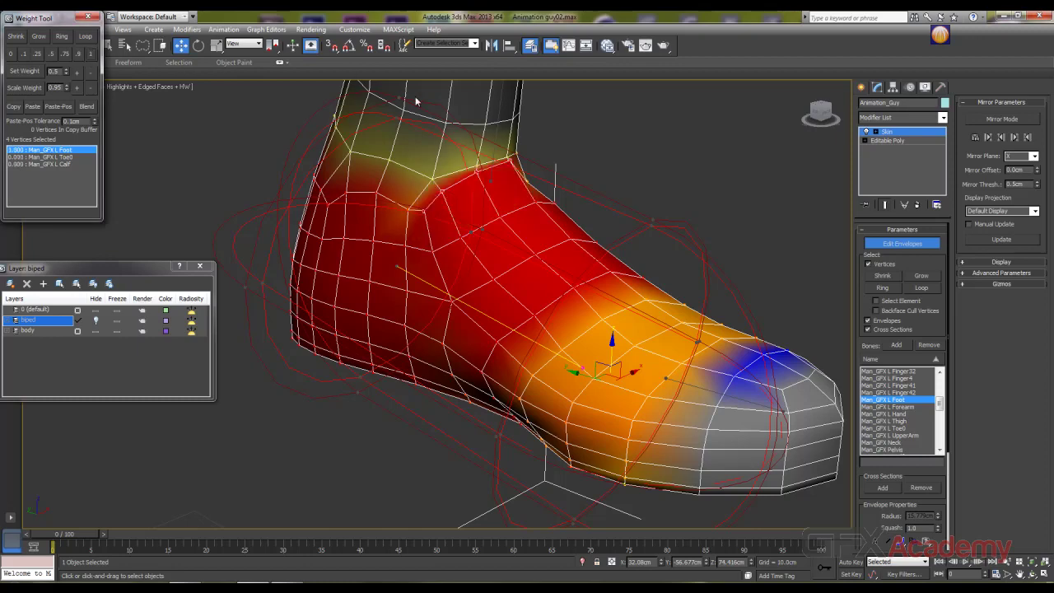
{"action": "middle_click_drag", "start_coordinate": [354, 247], "coordinate": [633, 270], "text": "alt"}
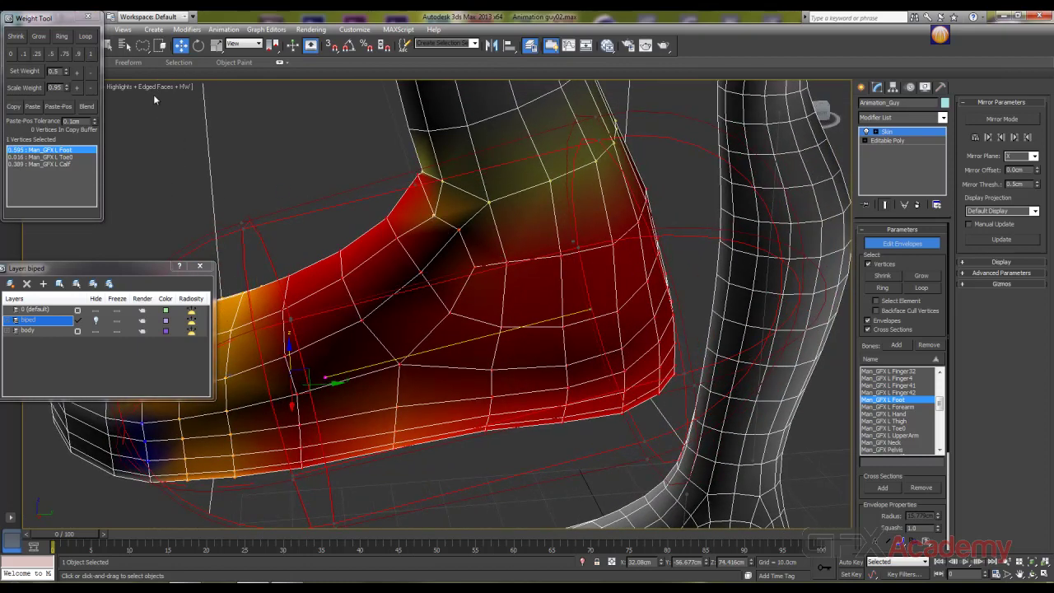
{"action": "left_click", "coordinate": [91, 54]}
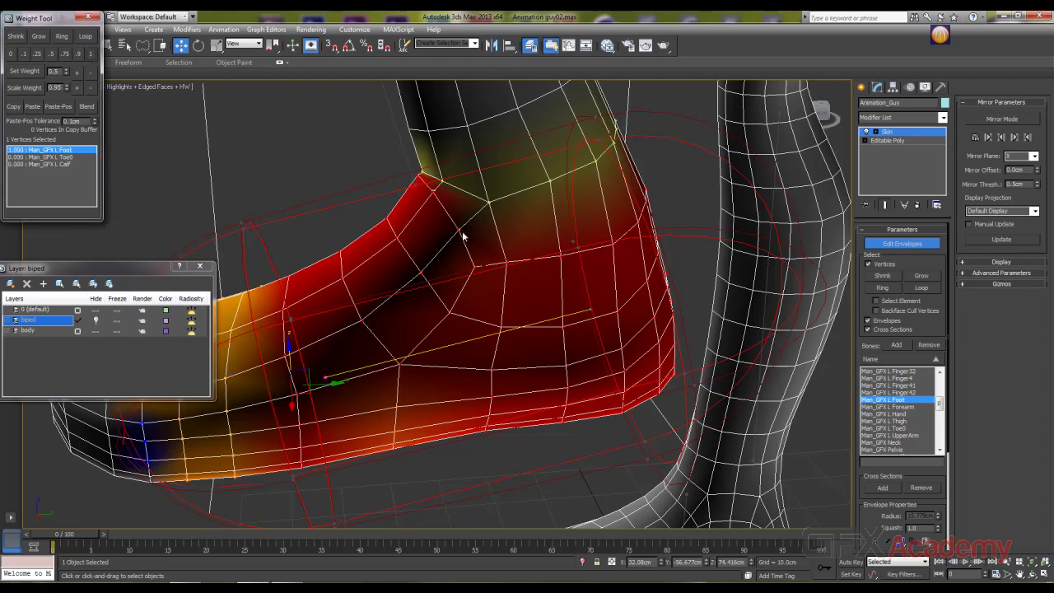
Step: Select the vertex loop across the front ankle crease and set its L Foot weight to 0.5
{"action": "left_click", "coordinate": [442, 181]}
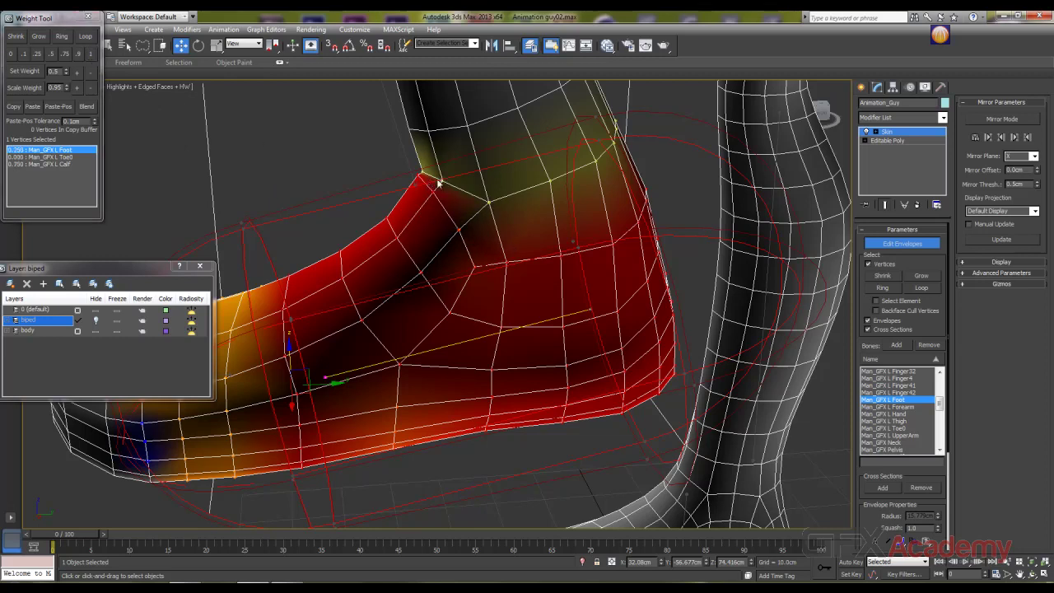
{"action": "left_click", "coordinate": [490, 204], "text": "ctrl"}
{"action": "left_click", "coordinate": [87, 38]}
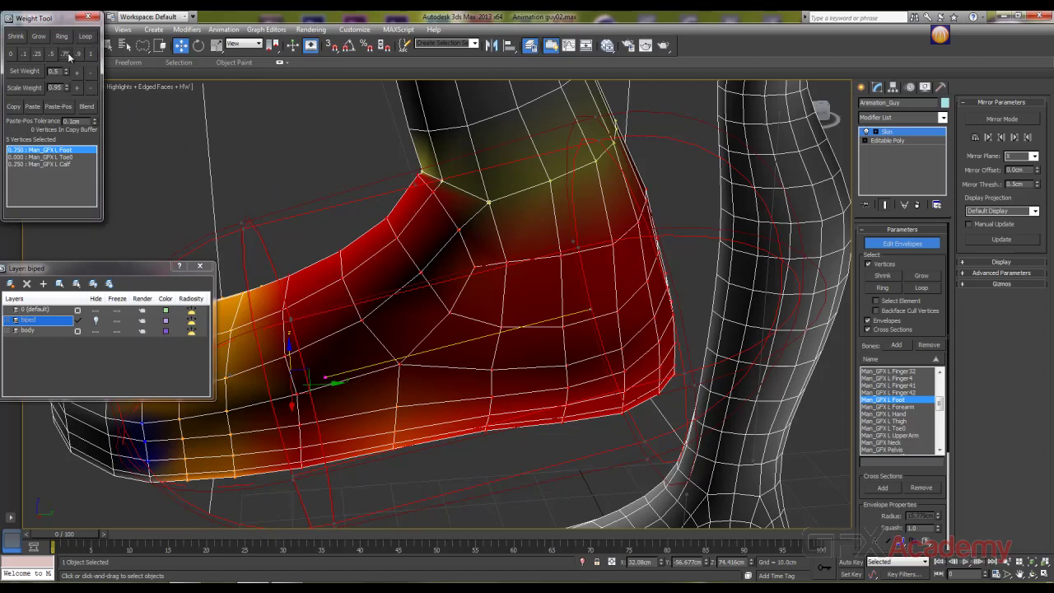
{"action": "middle_click_drag", "start_coordinate": [247, 190], "coordinate": [383, 222], "text": "alt"}
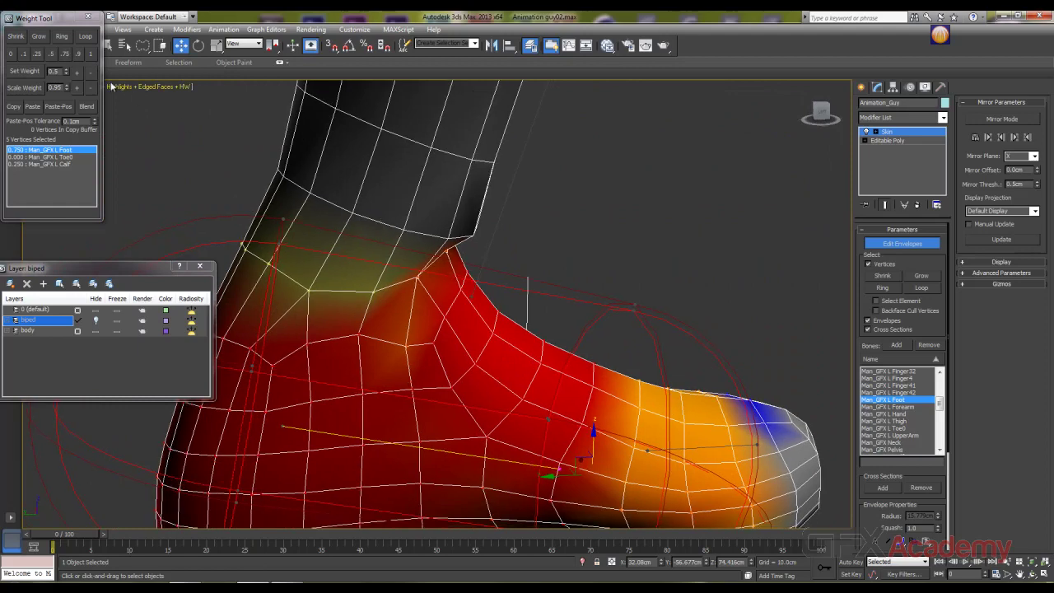
{"action": "left_click", "coordinate": [79, 54]}
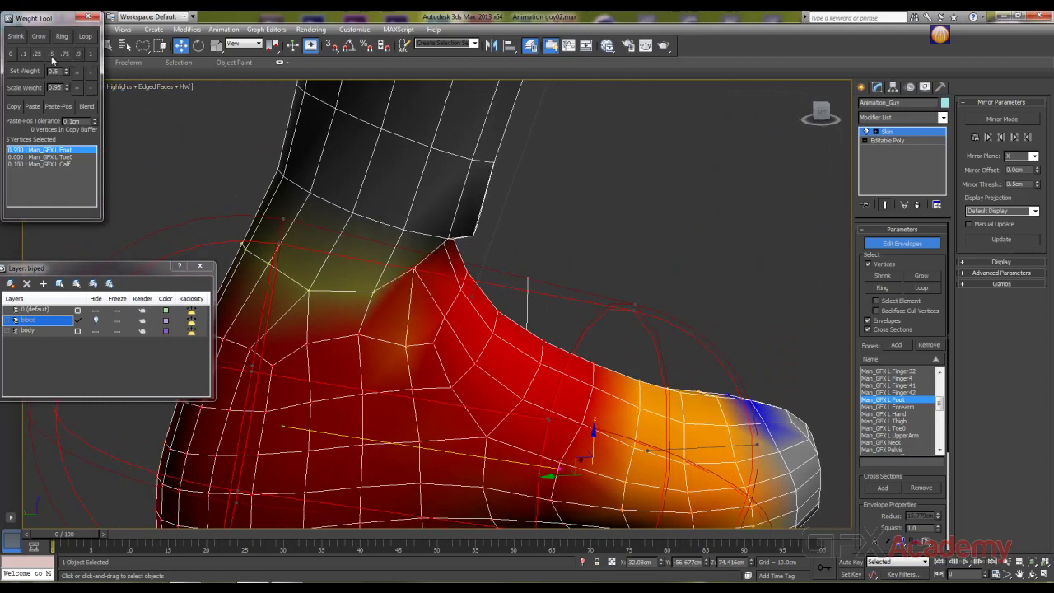
{"action": "left_click", "coordinate": [50, 54]}
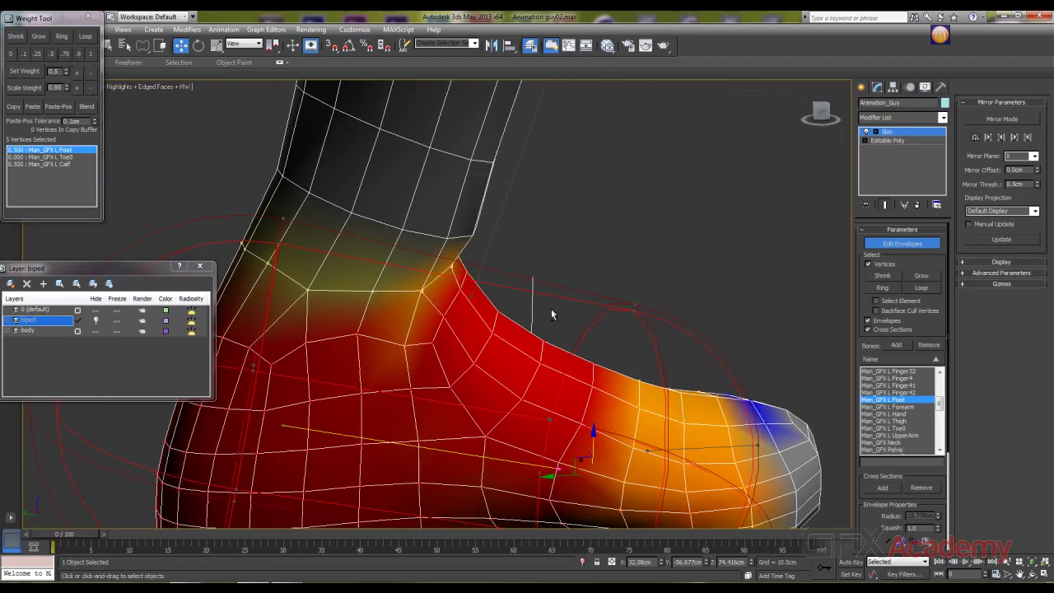
Step: Select the vertex loop around the lower calf just above the ankle and set its L Foot weight to 0.1
{"action": "middle_click_drag", "start_coordinate": [550, 308], "coordinate": [777, 308], "text": "alt"}
{"action": "left_click", "coordinate": [708, 215]}
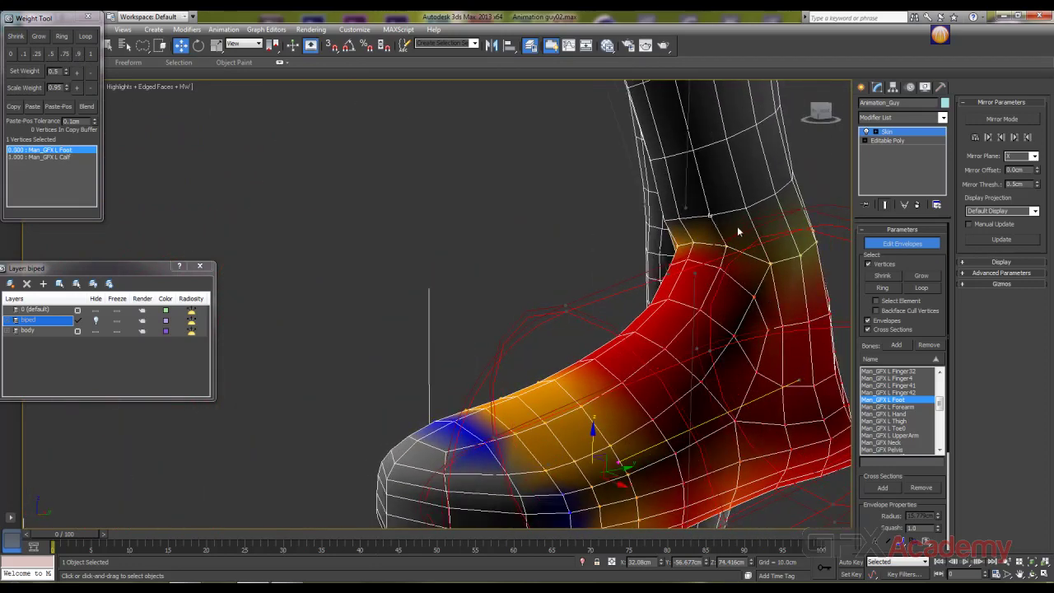
{"action": "middle_click_drag", "start_coordinate": [720, 330], "coordinate": [612, 424], "text": "alt"}
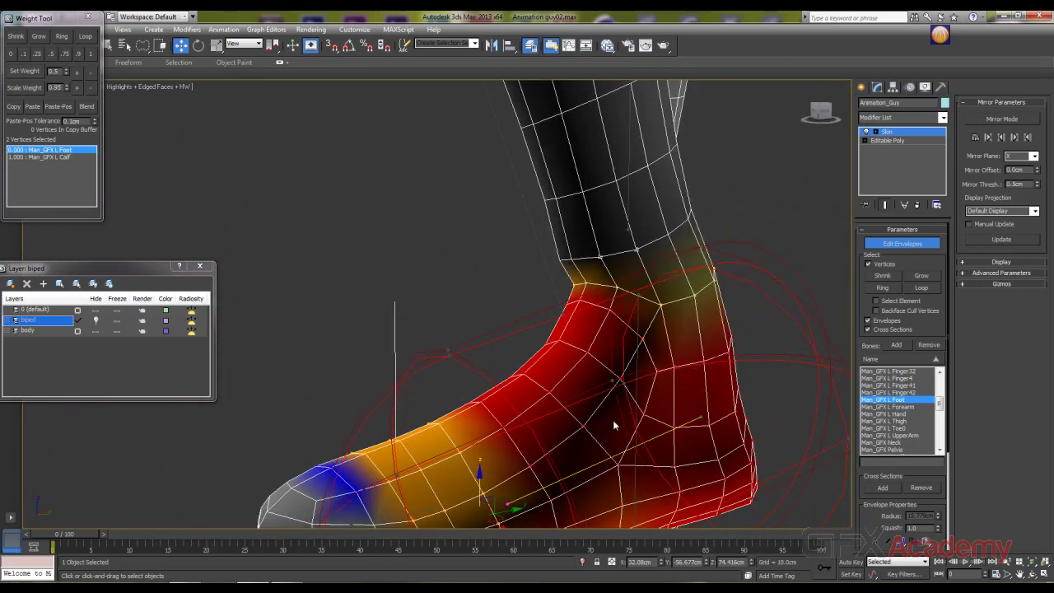
{"action": "left_click", "coordinate": [92, 38]}
{"action": "left_click", "coordinate": [37, 55]}
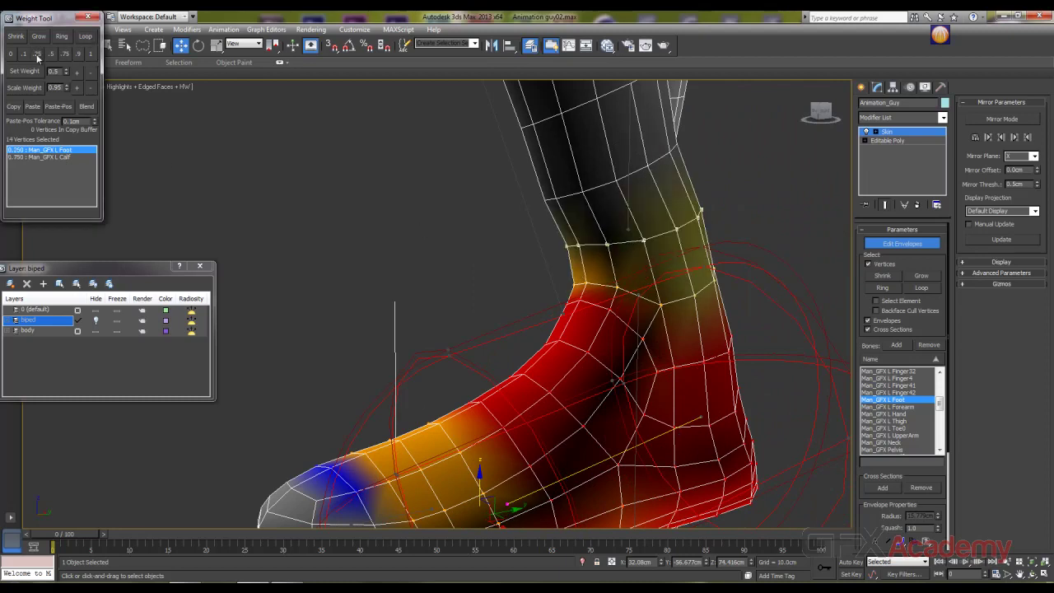
{"action": "left_click", "coordinate": [23, 54]}
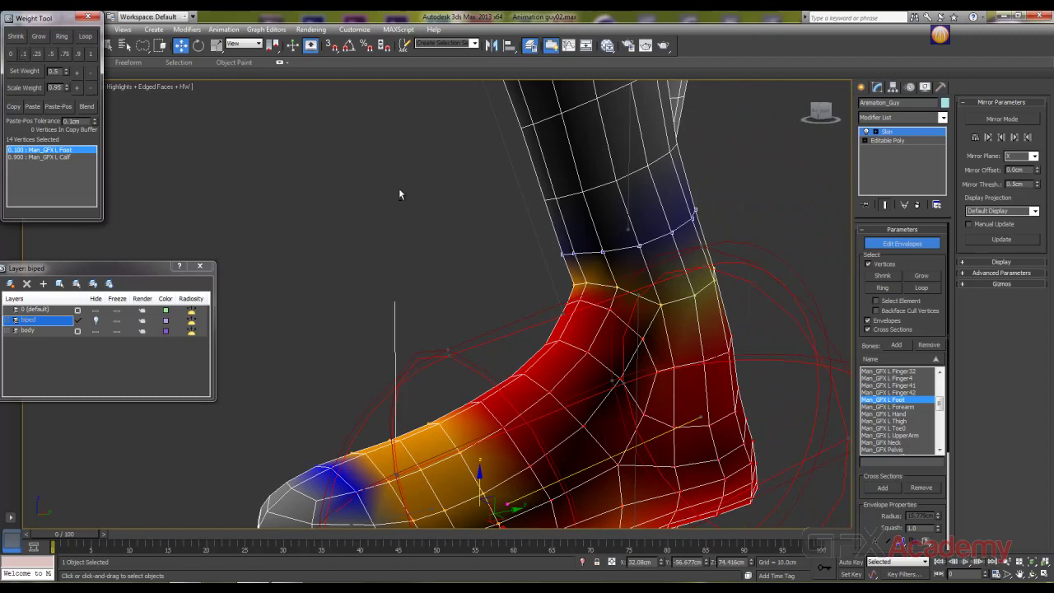
Step: Move the animation to frame 2 and turn off envelope editing on the Skin modifier
{"action": "middle_click_drag", "start_coordinate": [400, 195], "coordinate": [598, 332], "text": "alt"}
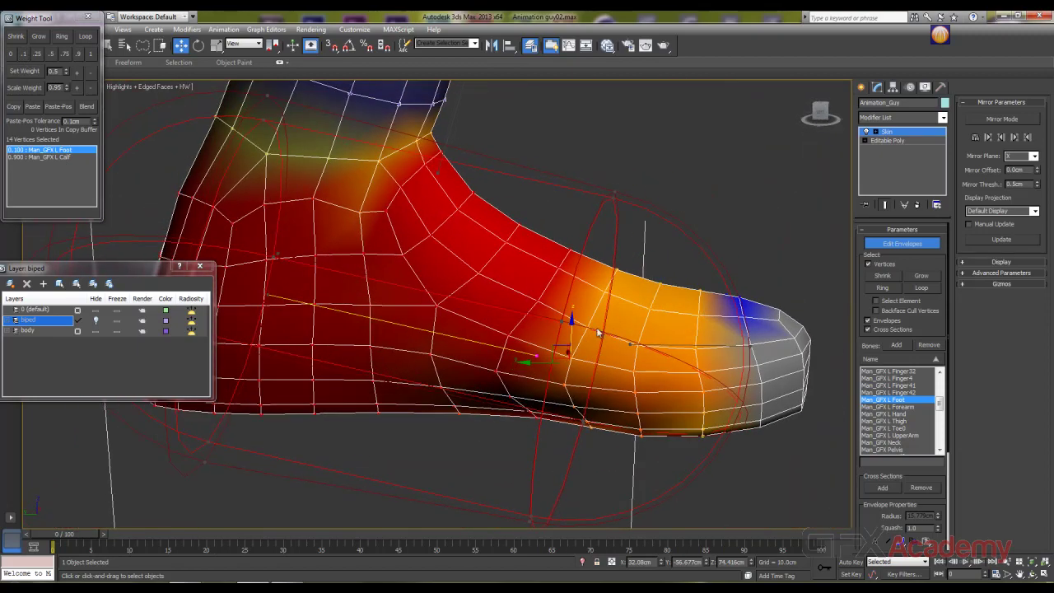
{"action": "middle_click_drag", "start_coordinate": [653, 307], "coordinate": [551, 314], "text": "alt"}
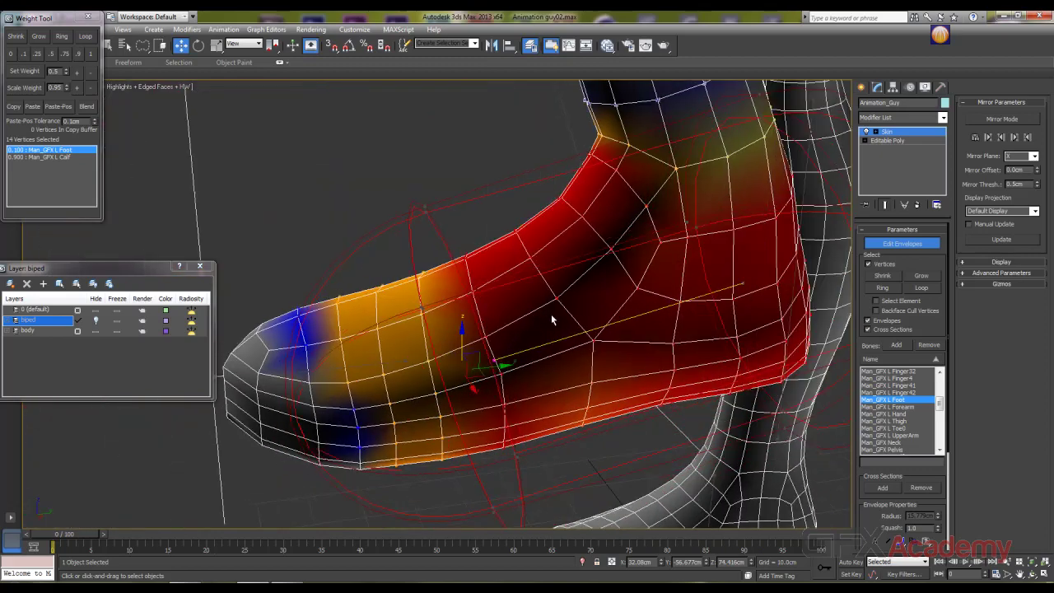
{"action": "middle_click_drag", "start_coordinate": [376, 357], "coordinate": [321, 412]}
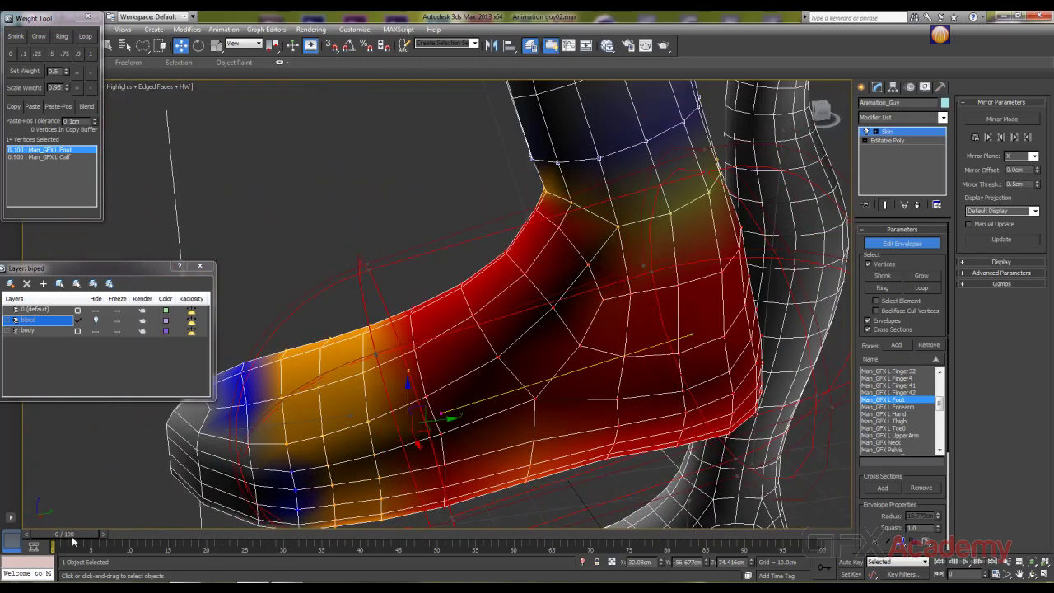
{"action": "mouse_move", "coordinate": [73, 541]}
{"action": "left_mouse_down"}
{"action": "mouse_move", "coordinate": [97, 541]}
{"action": "mouse_move", "coordinate": [88, 541]}
{"action": "left_mouse_up"}
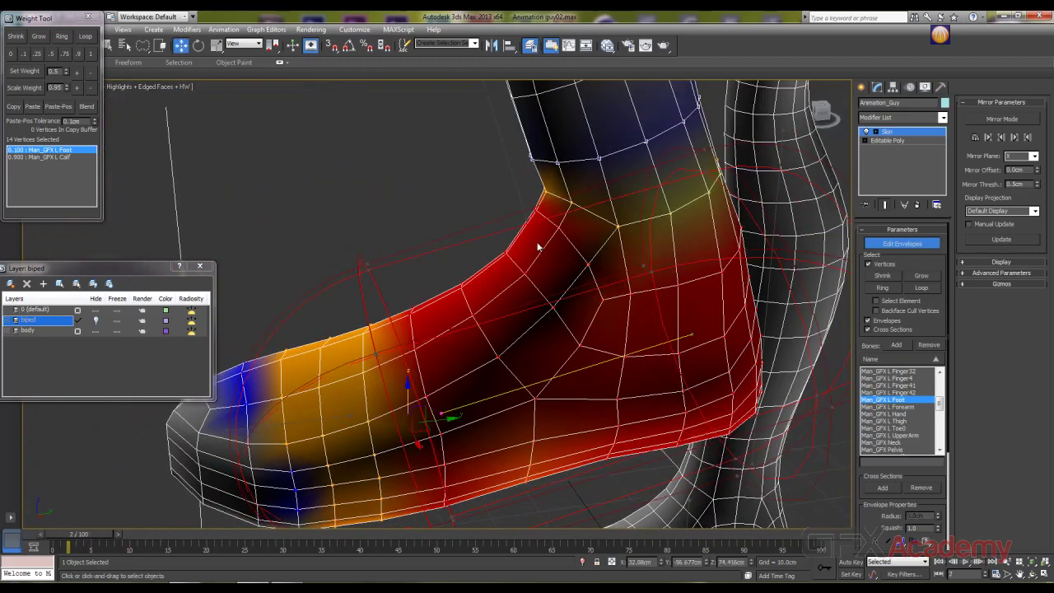
{"action": "middle_click_drag", "start_coordinate": [538, 247], "coordinate": [721, 246], "text": "alt"}
{"action": "left_click", "coordinate": [876, 243]}
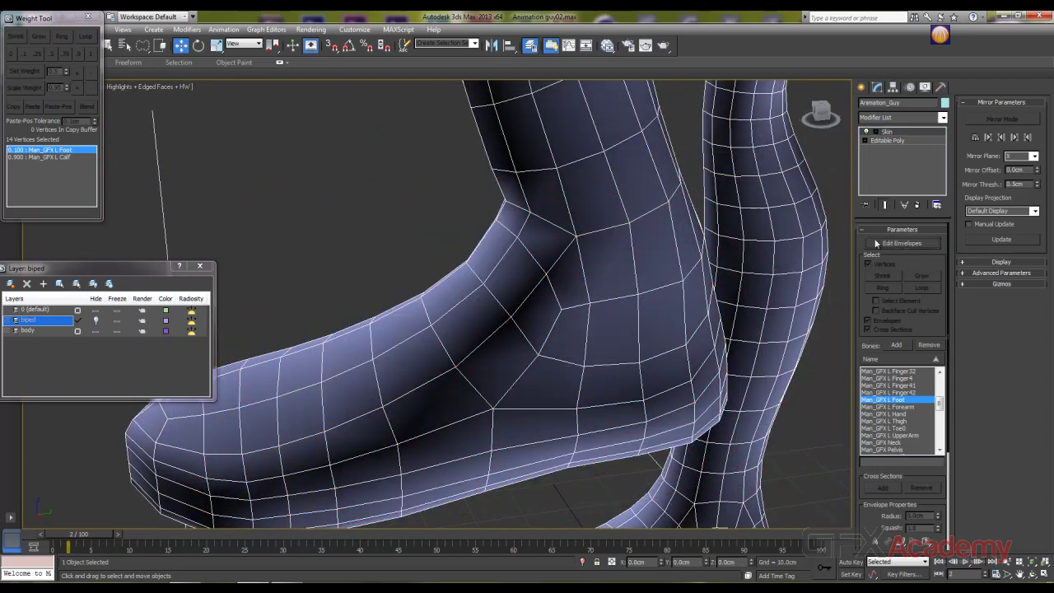
Step: Unhide the biped layer and select the left foot bone
{"action": "left_click", "coordinate": [97, 321]}
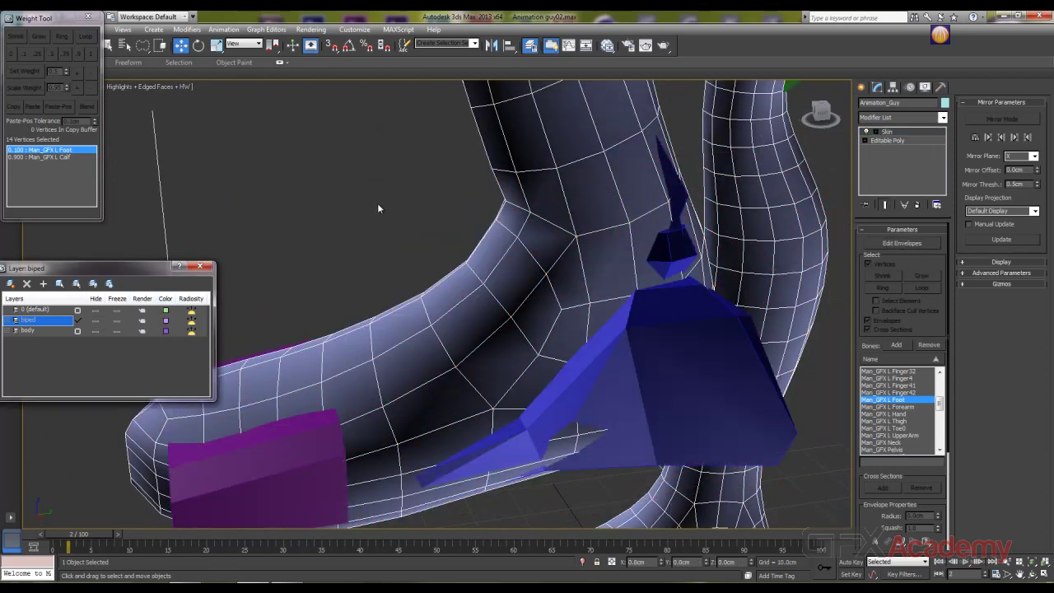
{"action": "middle_click_drag", "start_coordinate": [613, 253], "coordinate": [613, 302]}
{"action": "left_click", "coordinate": [714, 420]}
{"action": "scroll", "coordinate": [606, 348], "scroll_direction": "down", "scroll_amount": 6}
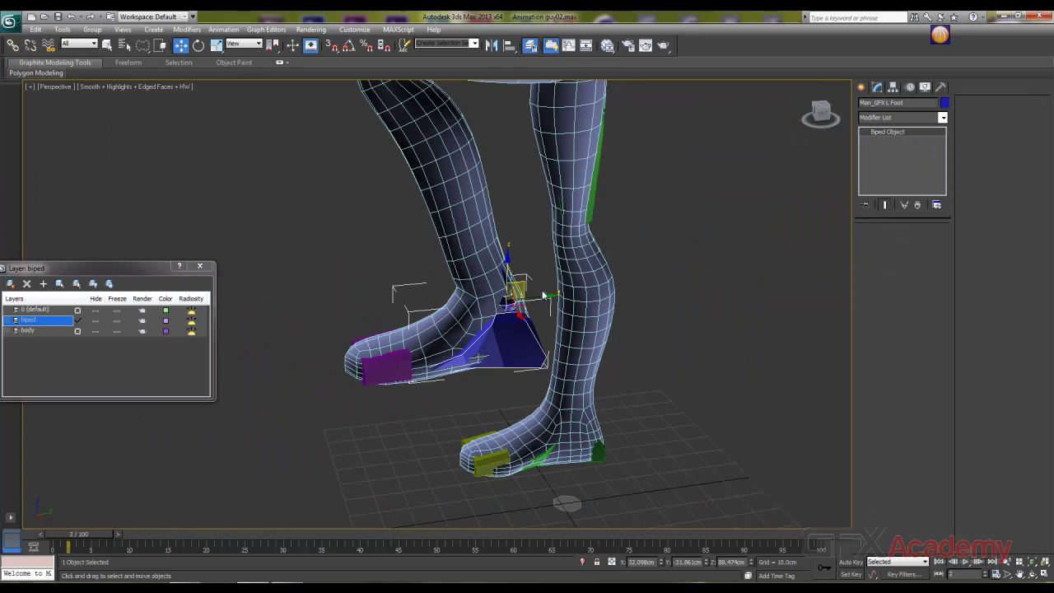
Step: Rotate the left foot bone around several axes to bend and twist the foot and test how the ankle mesh deforms
{"action": "left_click", "coordinate": [198, 45]}
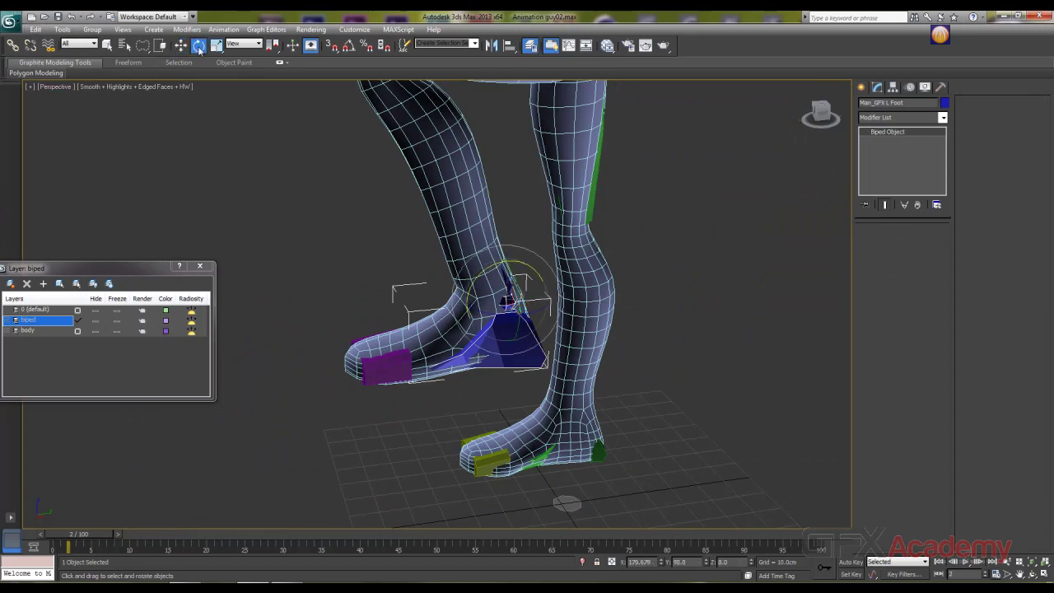
{"action": "left_click_drag", "start_coordinate": [499, 267], "coordinate": [435, 290]}
{"action": "middle_click_drag", "start_coordinate": [434, 289], "coordinate": [464, 273], "text": "alt"}
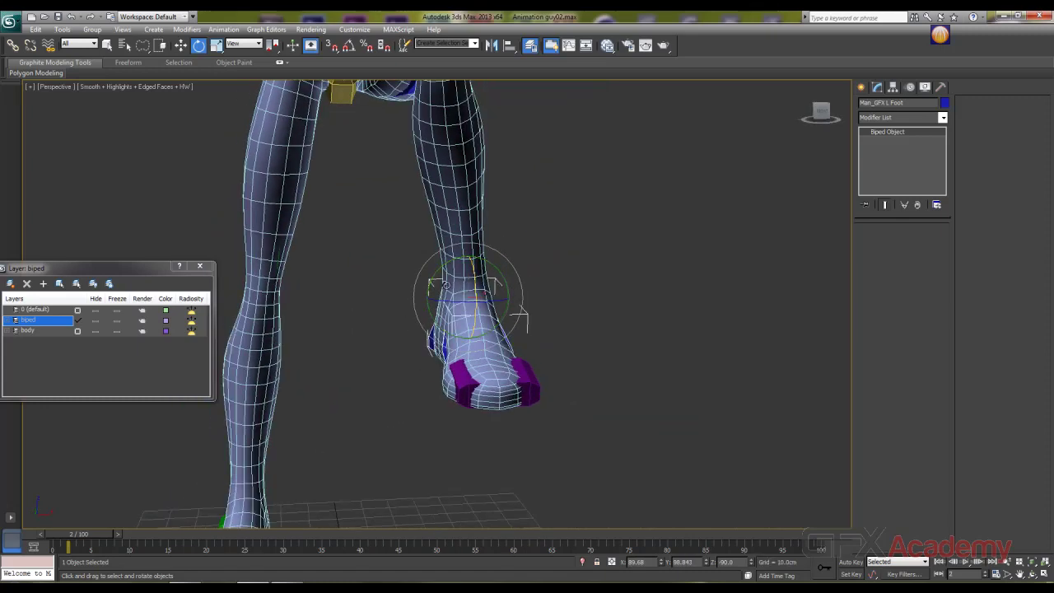
{"action": "left_click_drag", "start_coordinate": [464, 273], "coordinate": [545, 298]}
{"action": "middle_click_drag", "start_coordinate": [545, 298], "coordinate": [482, 308], "text": "alt"}
{"action": "mouse_move", "coordinate": [482, 309]}
{"action": "left_mouse_down"}
{"action": "mouse_move", "coordinate": [461, 290]}
{"action": "mouse_move", "coordinate": [475, 316]}
{"action": "left_mouse_up"}
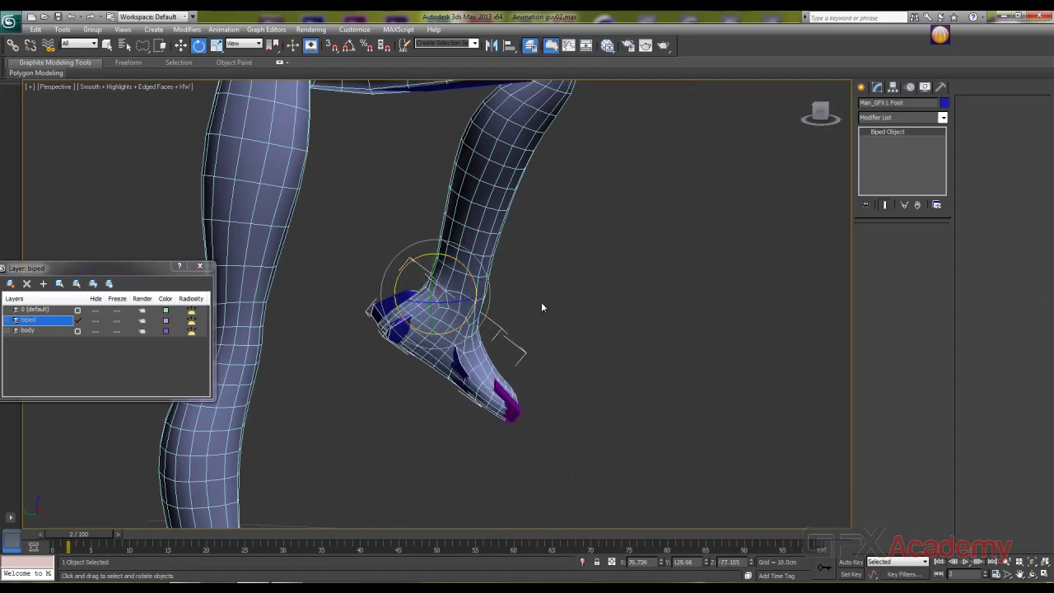
{"action": "middle_click_drag", "start_coordinate": [541, 305], "coordinate": [420, 321], "text": "alt"}
{"action": "middle_click_drag", "start_coordinate": [377, 318], "coordinate": [478, 319], "text": "alt"}
{"action": "mouse_move", "coordinate": [428, 292]}
{"action": "left_mouse_down"}
{"action": "mouse_move", "coordinate": [416, 311]}
{"action": "mouse_move", "coordinate": [419, 263]}
{"action": "mouse_move", "coordinate": [434, 265]}
{"action": "mouse_move", "coordinate": [445, 303]}
{"action": "left_mouse_up"}
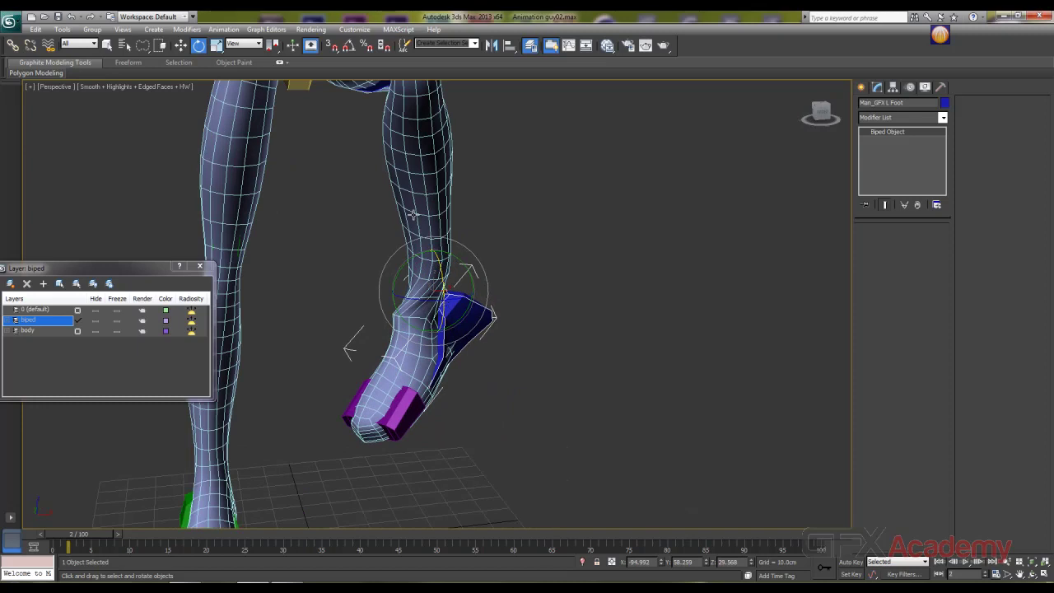
Step: Hide the biped layer, turn on envelope editing for the body mesh's Skin modifier, and activate the L Foot envelope
{"action": "left_click", "coordinate": [96, 319]}
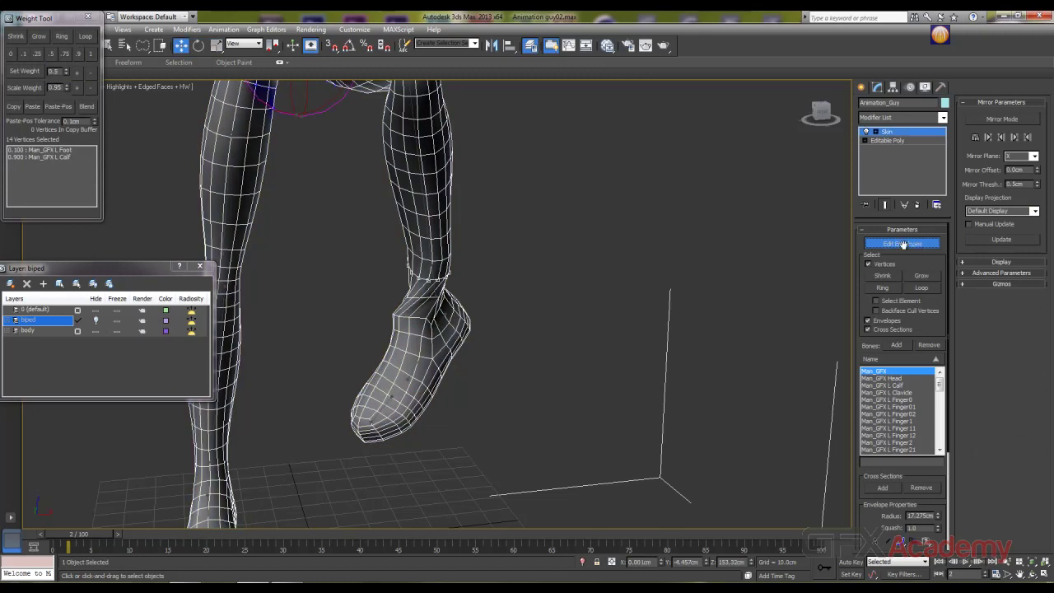
{"action": "middle_click_drag", "start_coordinate": [626, 290], "coordinate": [482, 310], "text": "alt"}
{"action": "left_click", "coordinate": [443, 328]}
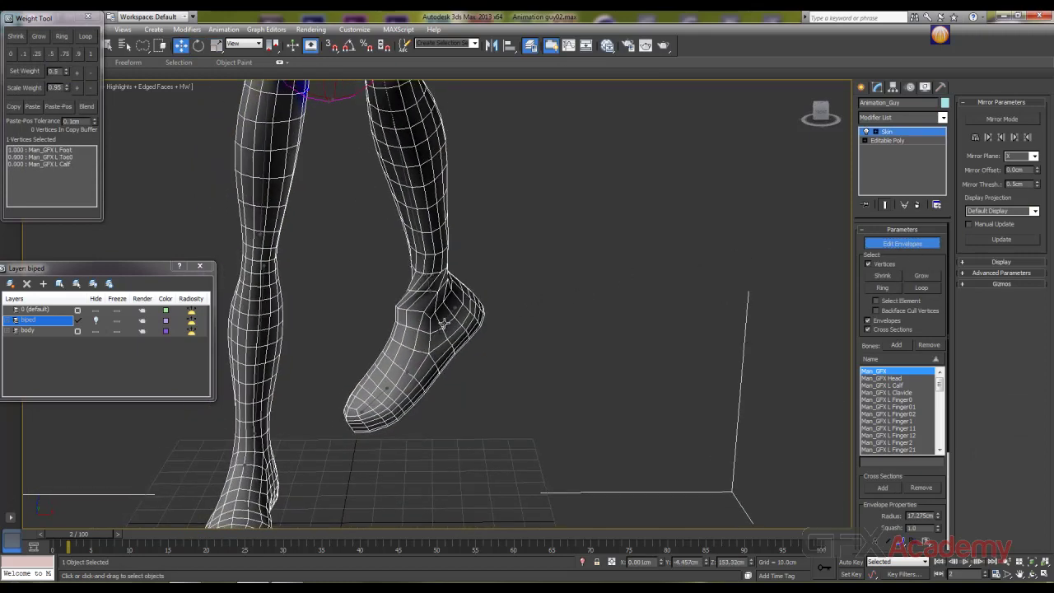
{"action": "left_click", "coordinate": [447, 317]}
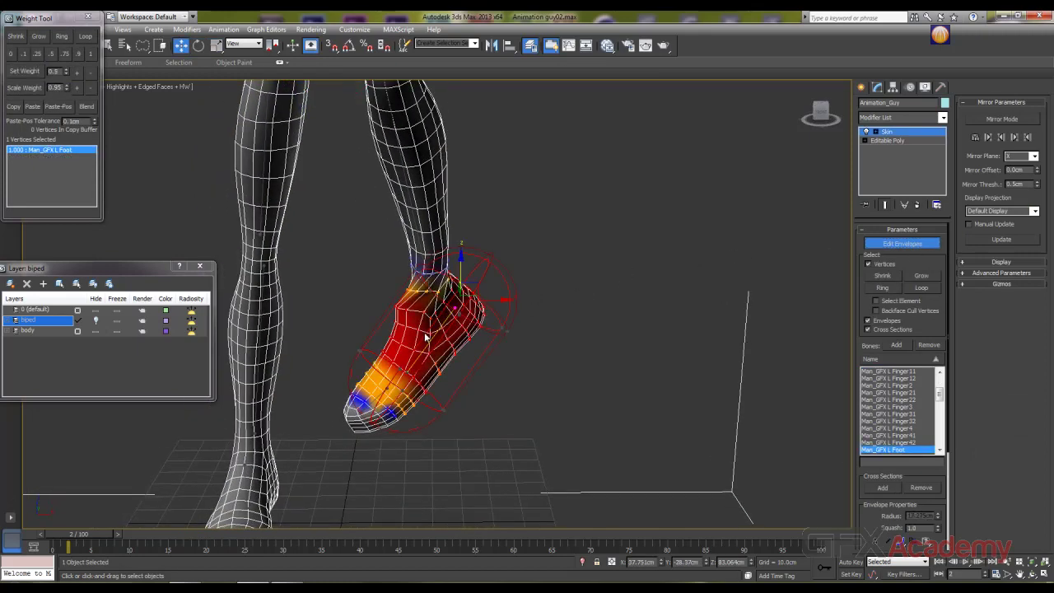
Step: Select the vertex loop across the top of the foot below the ankle crease and set its L Foot weight to 0.75
{"action": "mouse_move", "coordinate": [426, 337]}
{"action": "middle_mouse_down", "text": "alt"}
{"action": "mouse_move", "coordinate": [475, 326]}
{"action": "mouse_move", "coordinate": [418, 337]}
{"action": "mouse_move", "coordinate": [611, 327]}
{"action": "mouse_move", "coordinate": [641, 362]}
{"action": "mouse_move", "coordinate": [550, 366]}
{"action": "mouse_move", "coordinate": [486, 328]}
{"action": "mouse_move", "coordinate": [462, 344]}
{"action": "mouse_move", "coordinate": [498, 339]}
{"action": "mouse_move", "coordinate": [418, 353]}
{"action": "mouse_move", "coordinate": [419, 321]}
{"action": "middle_mouse_up", "text": "alt"}
{"action": "scroll", "coordinate": [454, 346], "scroll_direction": "up", "scroll_amount": 4}
{"action": "middle_click_drag", "start_coordinate": [486, 316], "coordinate": [500, 329], "text": "alt"}
{"action": "left_click", "coordinate": [411, 320]}
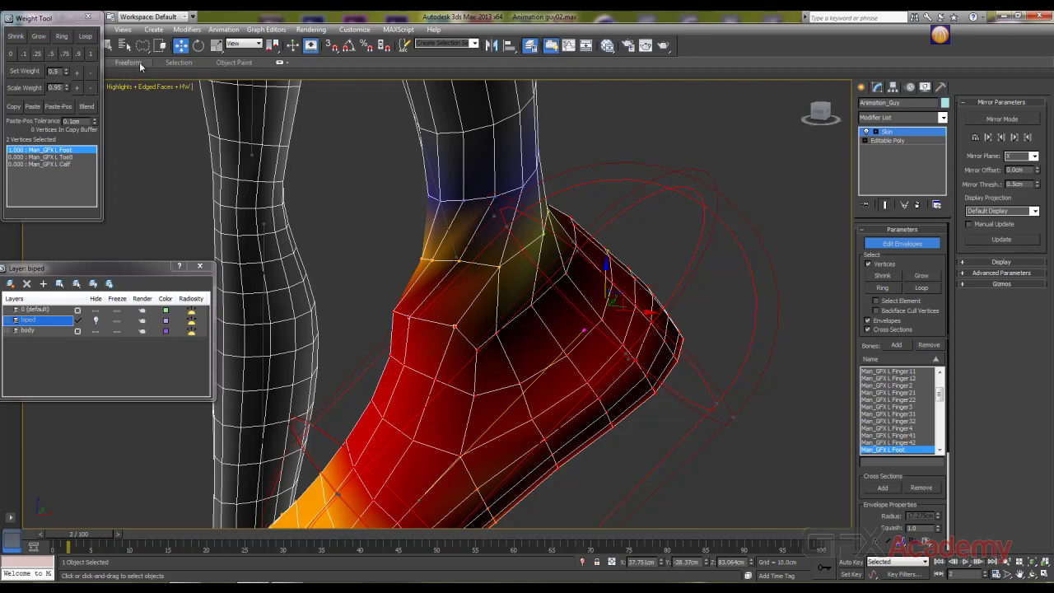
{"action": "left_click", "coordinate": [86, 36]}
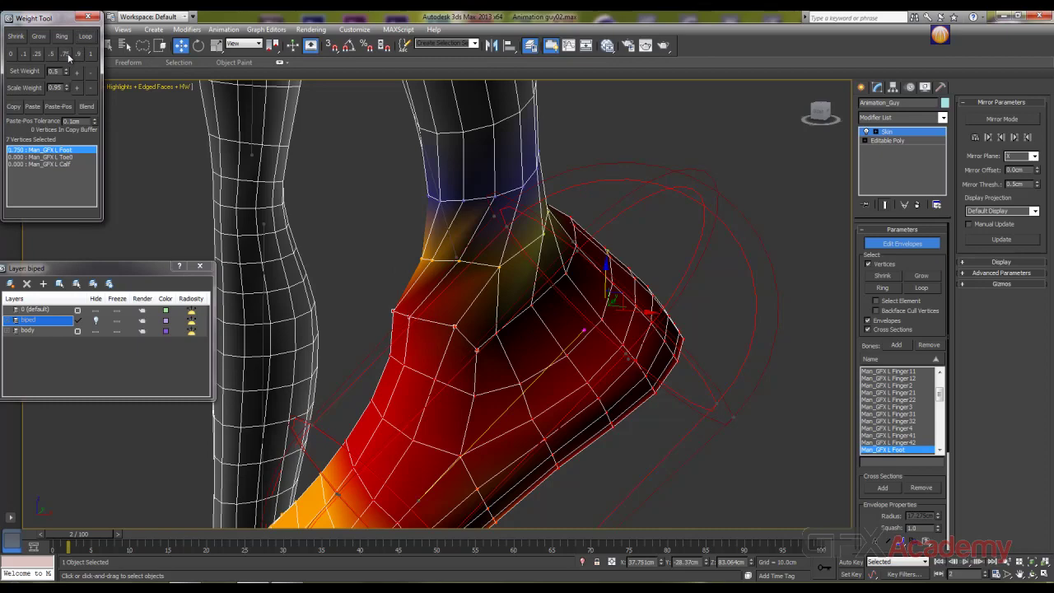
{"action": "middle_click_drag", "start_coordinate": [466, 303], "coordinate": [525, 333], "text": "alt"}
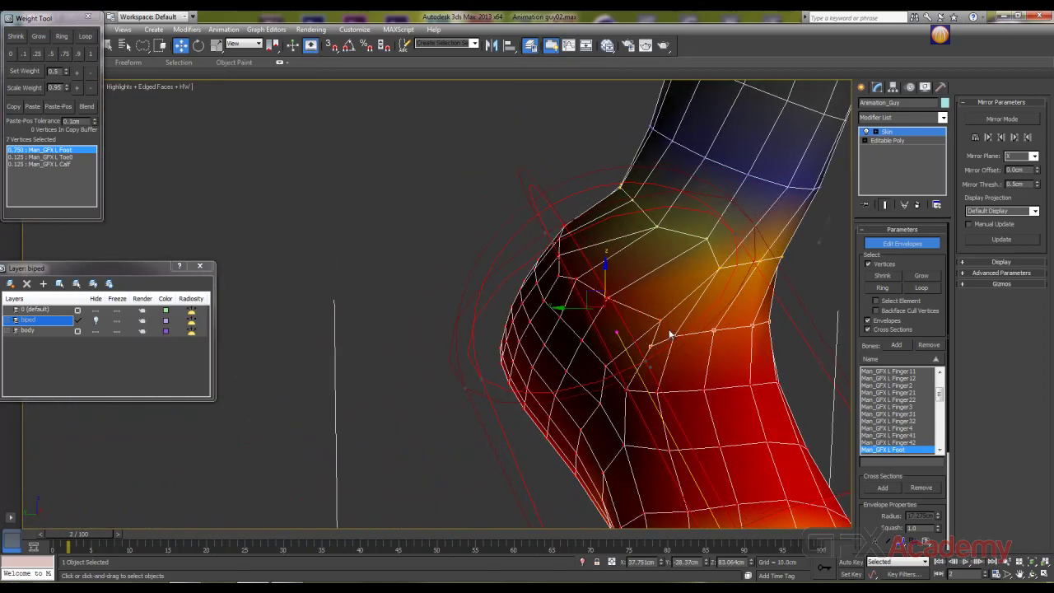
{"action": "left_click", "coordinate": [66, 54]}
Step: Select the single vertex on the inner side of the ankle and adjust its L Foot weight to 0.95
{"action": "middle_click_drag", "start_coordinate": [527, 315], "coordinate": [551, 317], "text": "alt"}
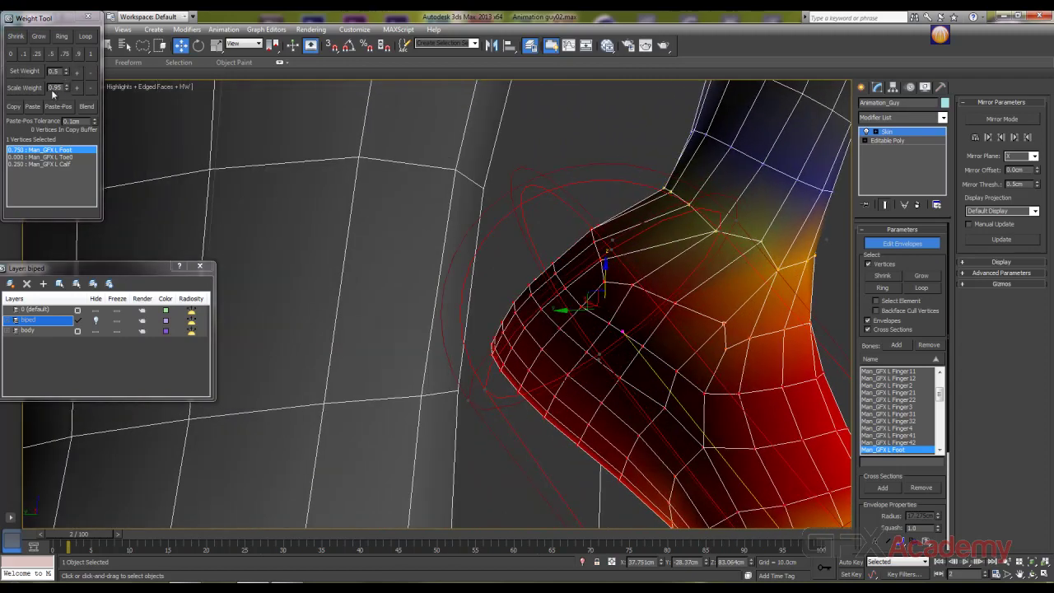
{"action": "left_click", "coordinate": [90, 73]}
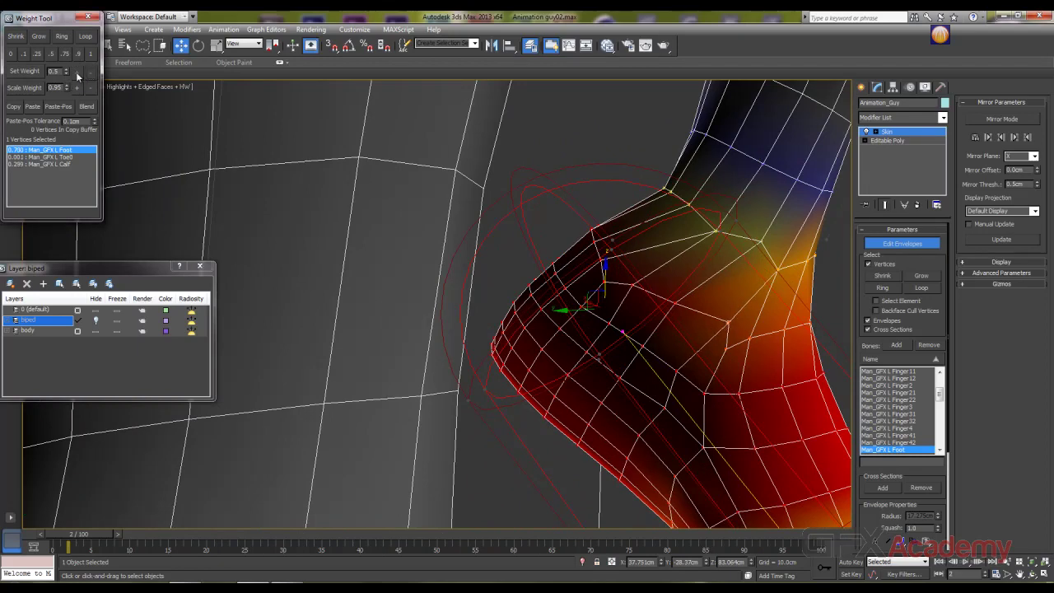
{"action": "left_click", "coordinate": [75, 72]}
{"action": "left_click", "coordinate": [76, 71]}
{"action": "left_click", "coordinate": [76, 72]}
{"action": "left_click", "coordinate": [75, 71]}
{"action": "left_click", "coordinate": [76, 71]}
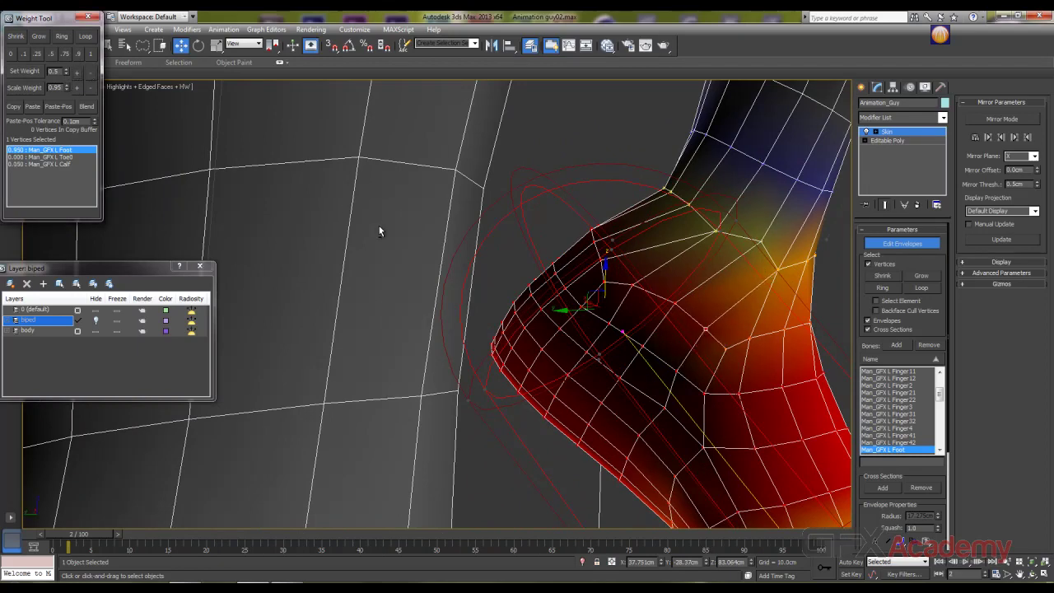
Step: Check the vertex weight on the inner heel, then select an inner front ankle crease vertex and set its L Foot weight to 0.5
{"action": "middle_click_drag", "start_coordinate": [378, 227], "coordinate": [633, 290], "text": "alt"}
{"action": "left_click", "coordinate": [664, 285]}
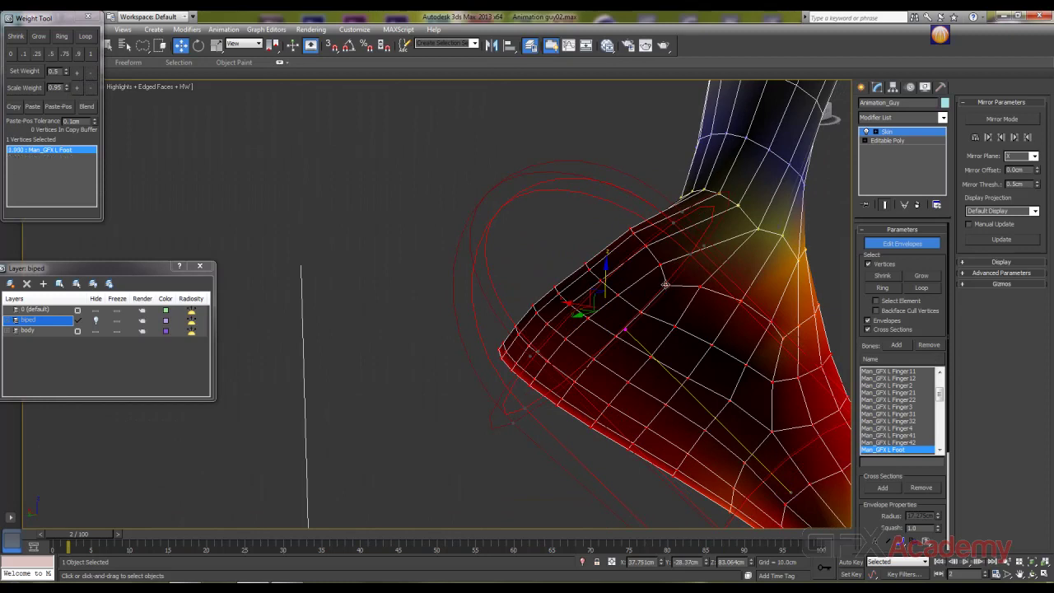
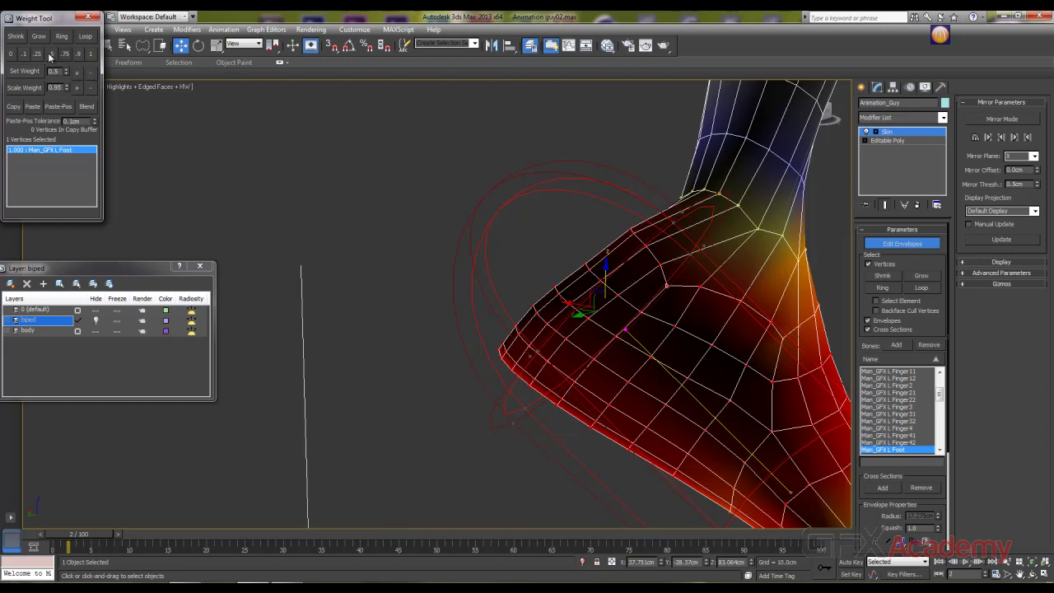
{"action": "middle_click_drag", "start_coordinate": [489, 269], "coordinate": [622, 299], "text": "alt"}
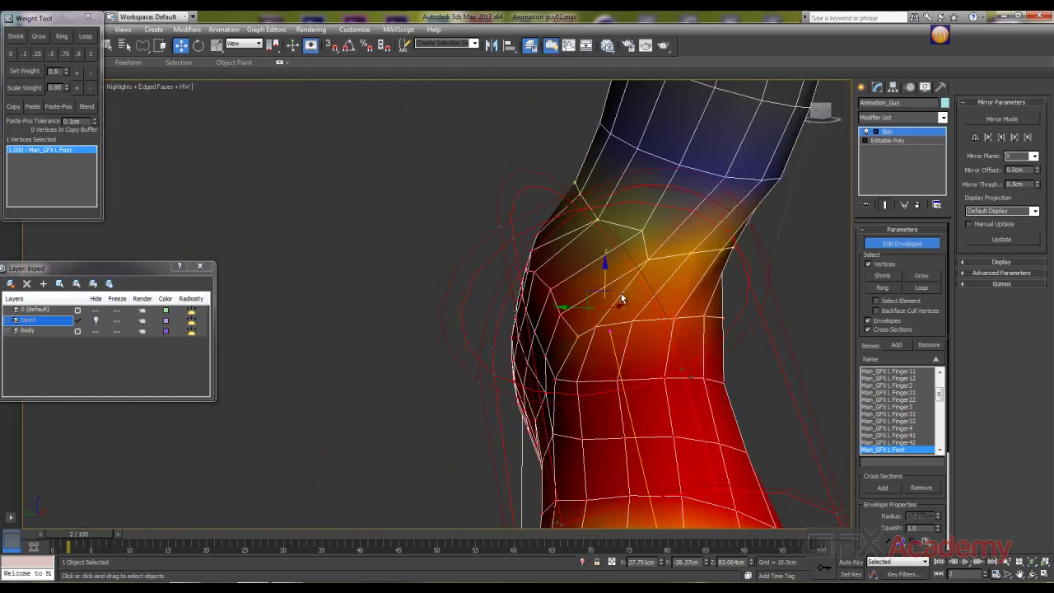
{"action": "left_click", "coordinate": [688, 254]}
{"action": "left_click", "coordinate": [52, 54]}
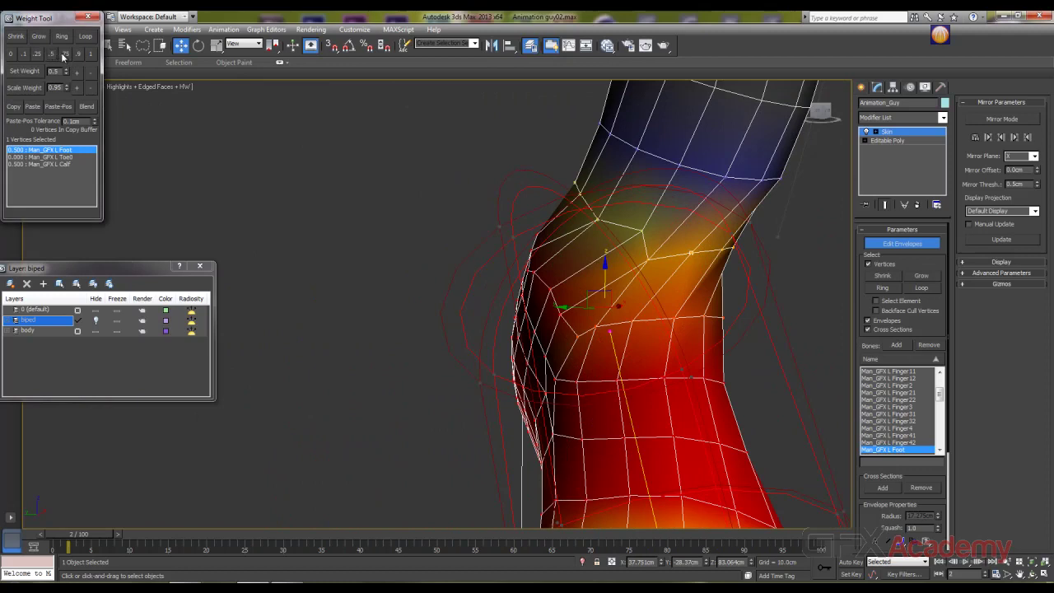
{"action": "left_click", "coordinate": [47, 55]}
{"action": "left_click", "coordinate": [51, 55]}
Step: Select the outer ankle vertices, extend the selection to the full loop around the ankle, and set its L Foot weight to 0.5
{"action": "middle_click_drag", "start_coordinate": [710, 284], "coordinate": [541, 297], "text": "alt"}
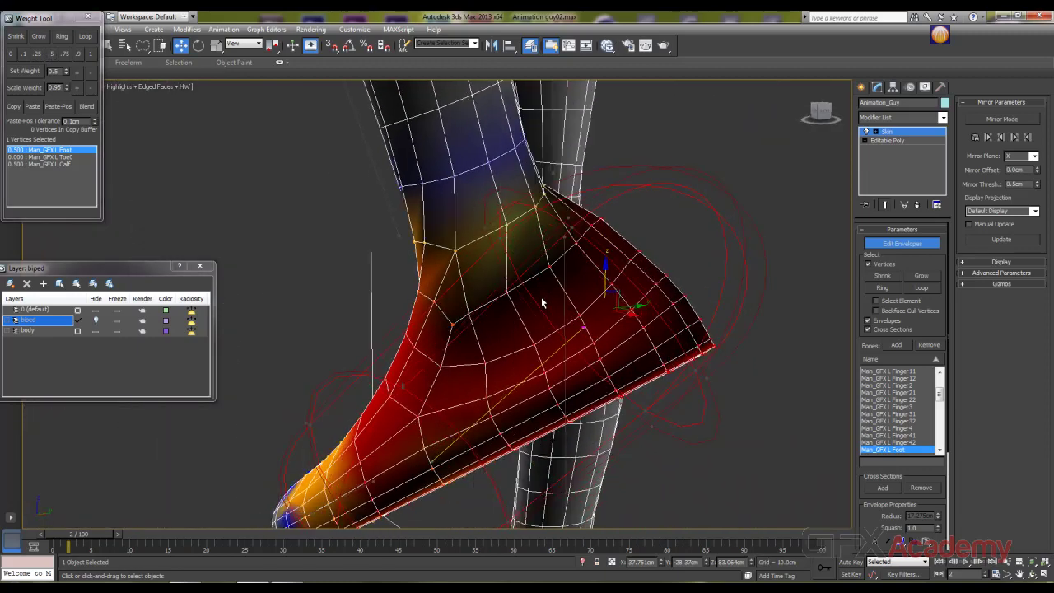
{"action": "left_click", "coordinate": [505, 224]}
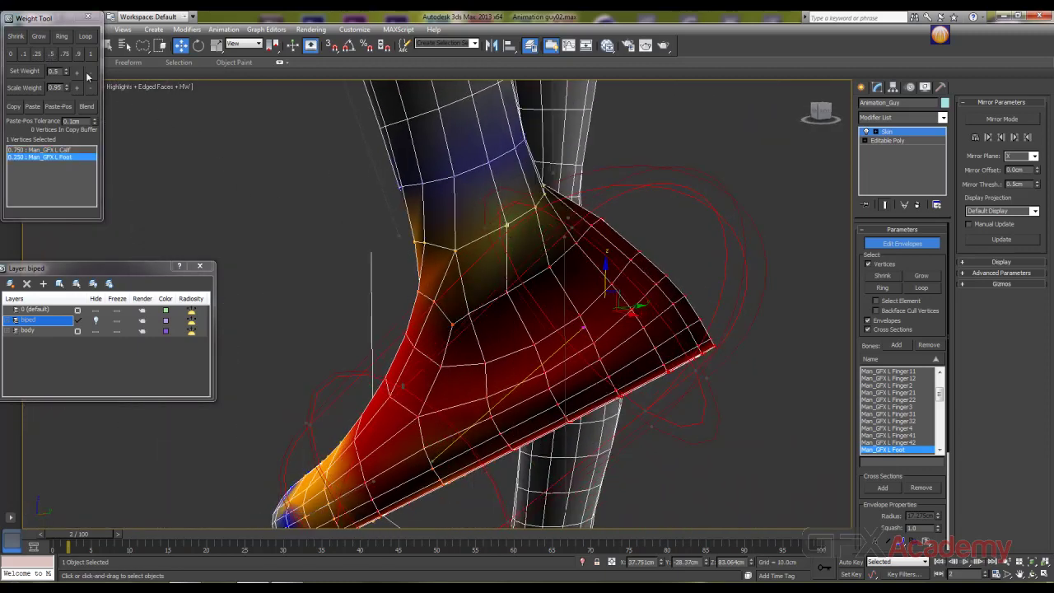
{"action": "left_click", "coordinate": [52, 54]}
{"action": "middle_click_drag", "start_coordinate": [534, 241], "coordinate": [551, 202], "text": "alt"}
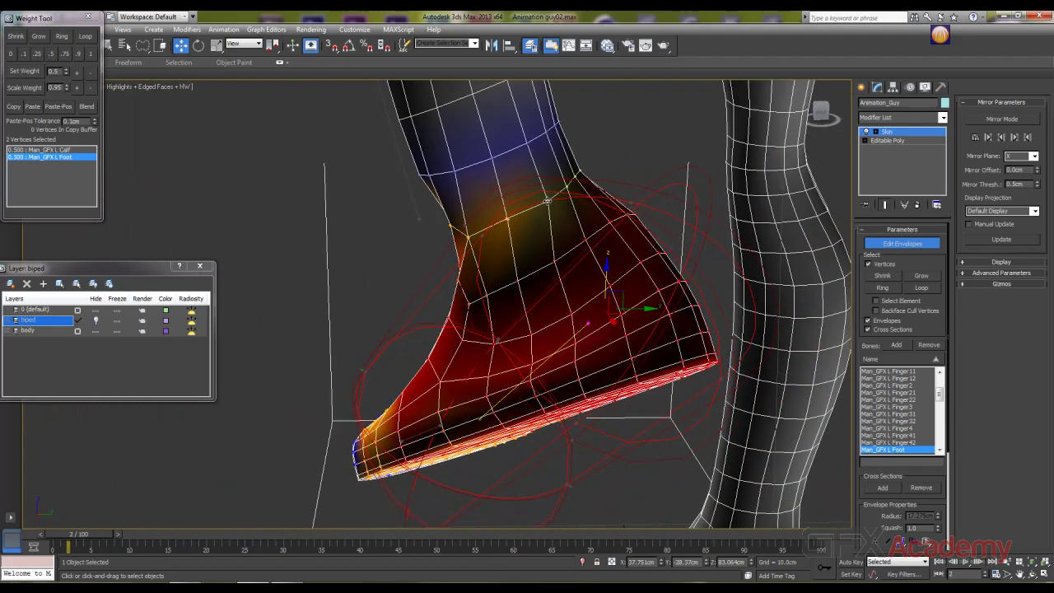
{"action": "left_click", "coordinate": [84, 38]}
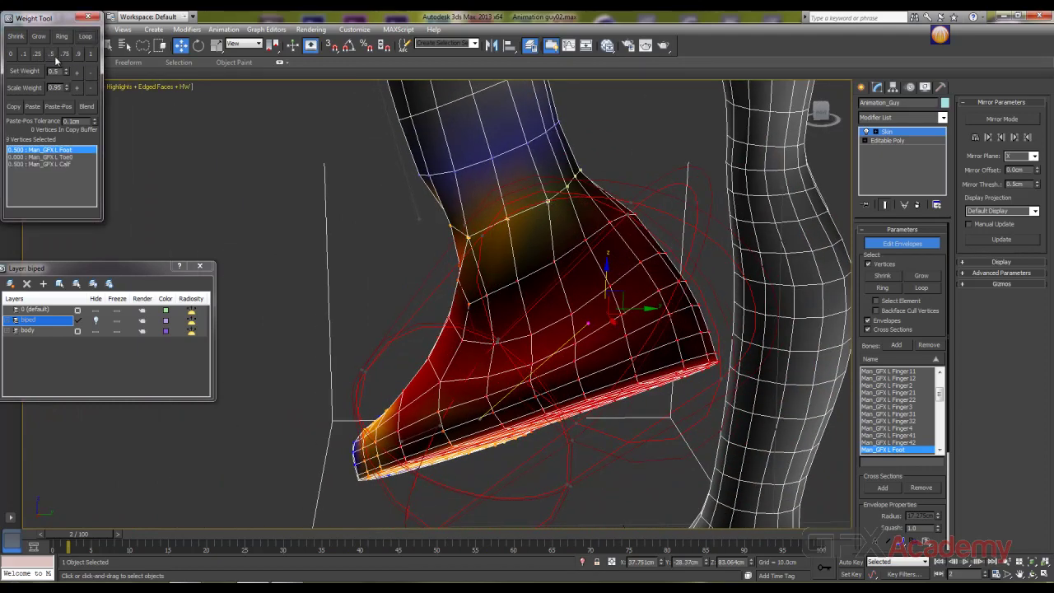
{"action": "left_click", "coordinate": [53, 54]}
{"action": "middle_click_drag", "start_coordinate": [393, 243], "coordinate": [522, 299], "text": "alt"}
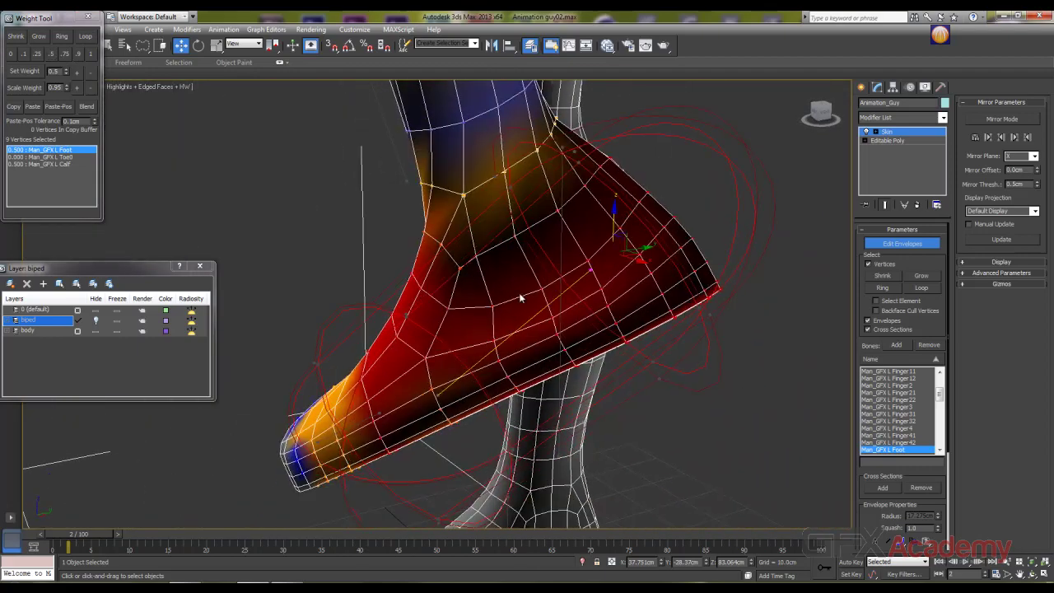
Step: Turn off envelope editing on the Skin modifier, unhide the biped layer, and select the left foot bone
{"action": "left_click", "coordinate": [894, 244]}
{"action": "middle_click_drag", "start_coordinate": [391, 367], "coordinate": [417, 371], "text": "alt"}
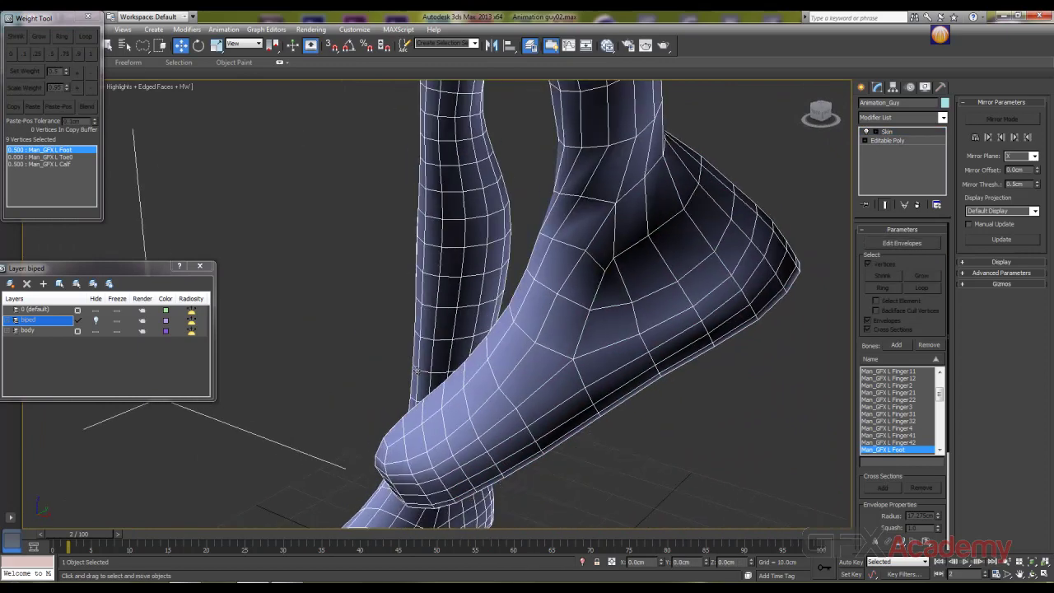
{"action": "left_click", "coordinate": [564, 278]}
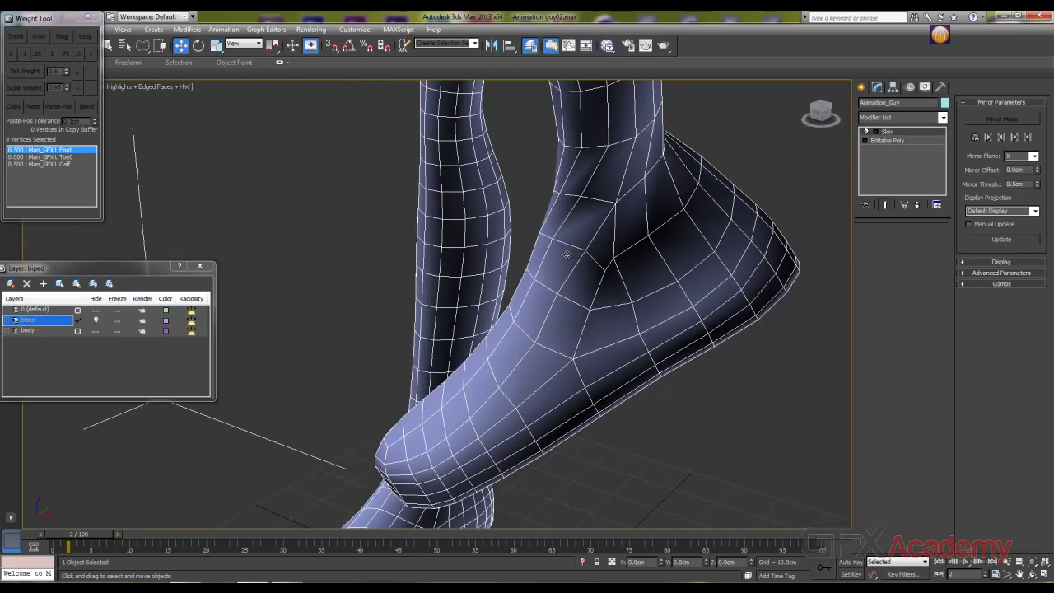
{"action": "left_click", "coordinate": [96, 320]}
{"action": "left_click", "coordinate": [625, 266]}
Step: Rotate the left foot bone sideways to untwist the foot and check the ankle from the front and back
{"action": "middle_click_drag", "start_coordinate": [626, 266], "coordinate": [580, 273]}
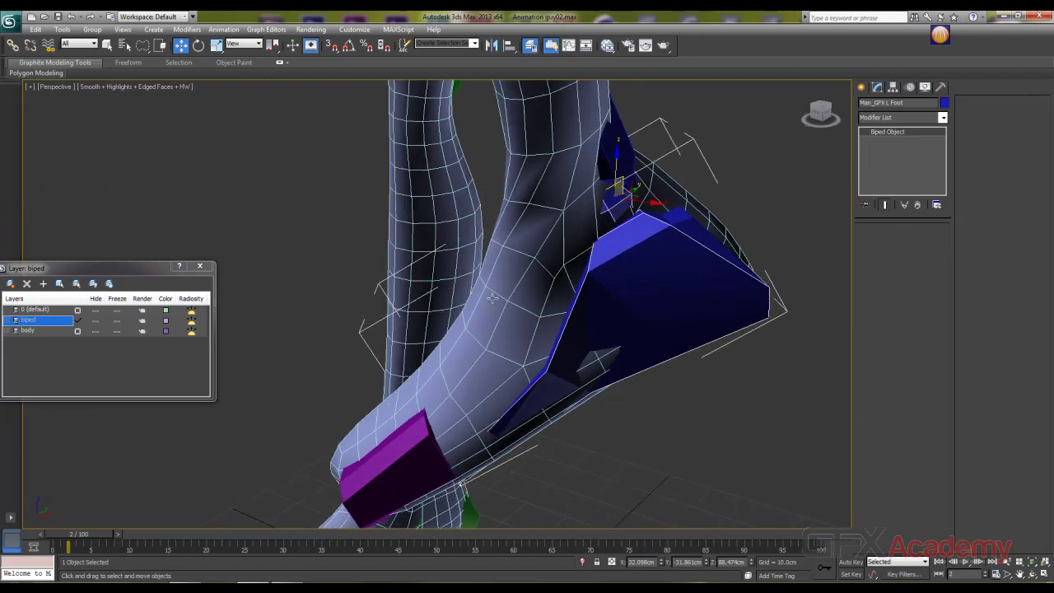
{"action": "scroll", "coordinate": [580, 273], "scroll_direction": "down", "scroll_amount": 4}
{"action": "left_click", "coordinate": [199, 46]}
{"action": "scroll", "coordinate": [267, 144], "scroll_direction": "down", "scroll_amount": 3}
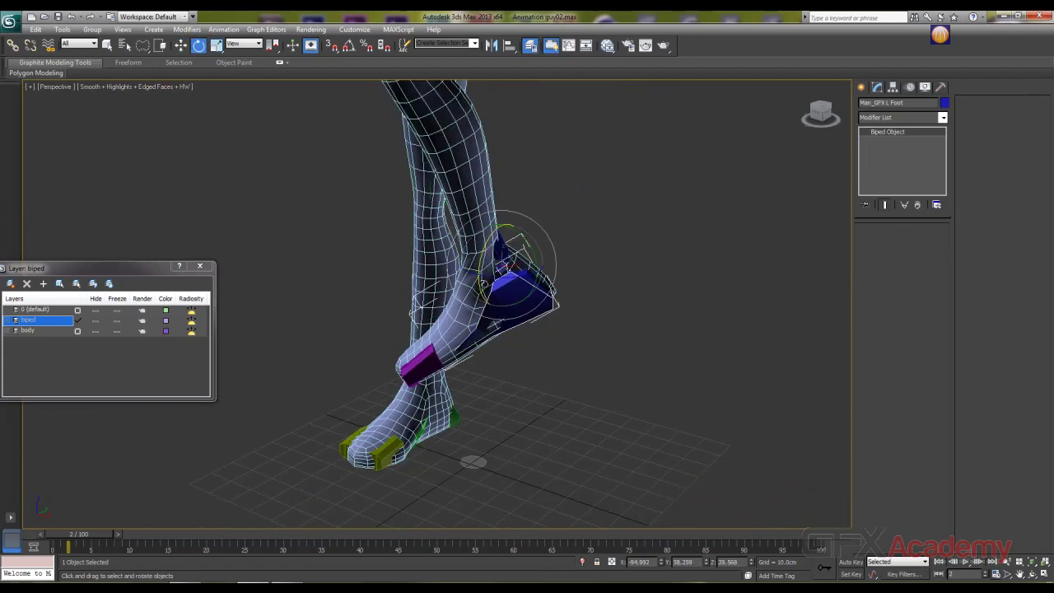
{"action": "middle_click_drag", "start_coordinate": [429, 286], "coordinate": [484, 272], "text": "alt"}
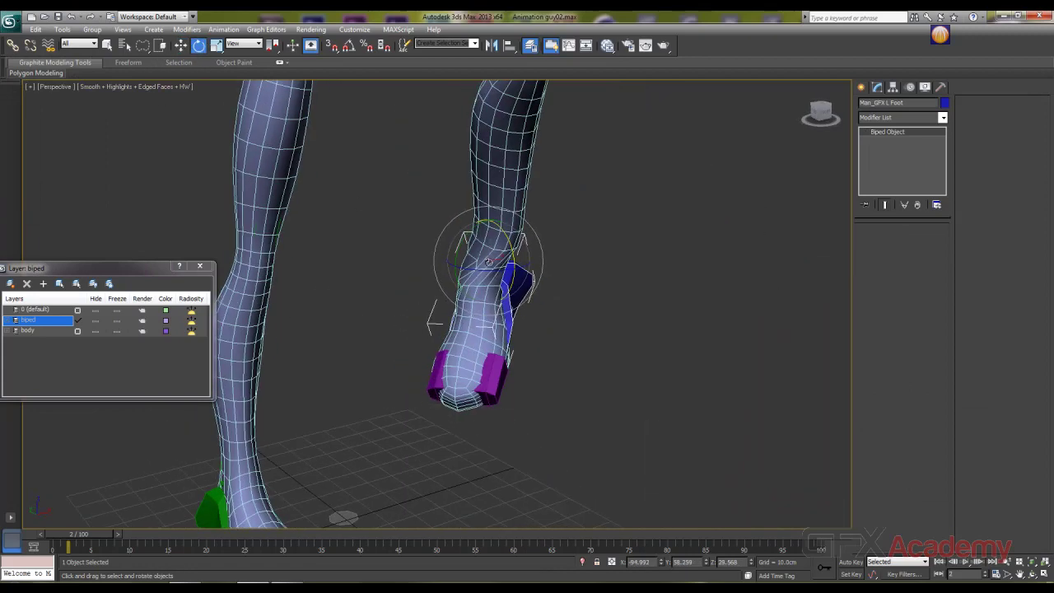
{"action": "left_click_drag", "start_coordinate": [486, 269], "coordinate": [611, 319]}
{"action": "middle_click_drag", "start_coordinate": [573, 321], "coordinate": [527, 316], "text": "alt"}
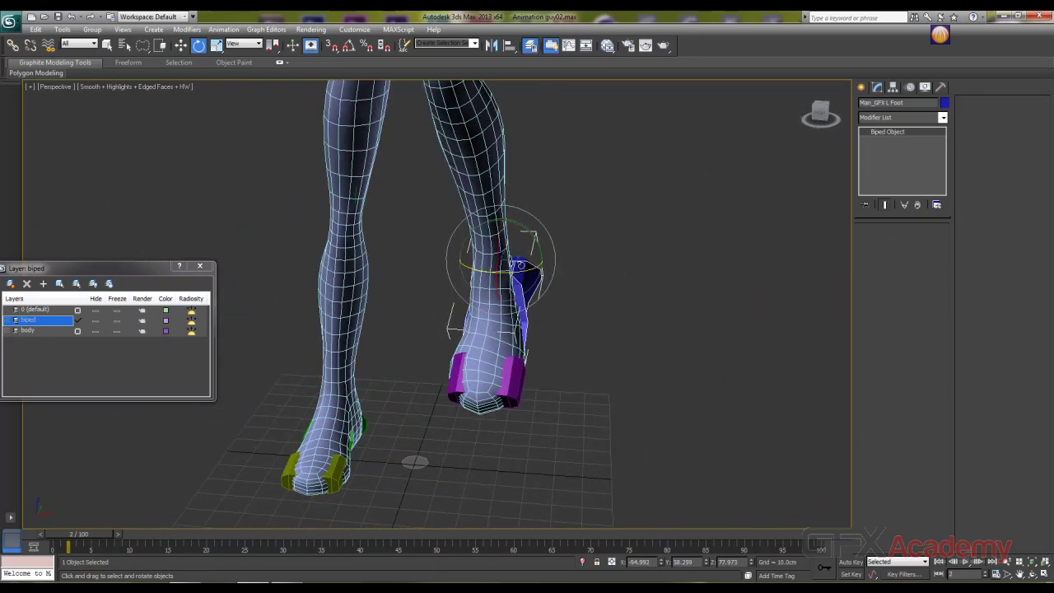
{"action": "middle_click_drag", "start_coordinate": [522, 265], "coordinate": [360, 296], "text": "alt"}
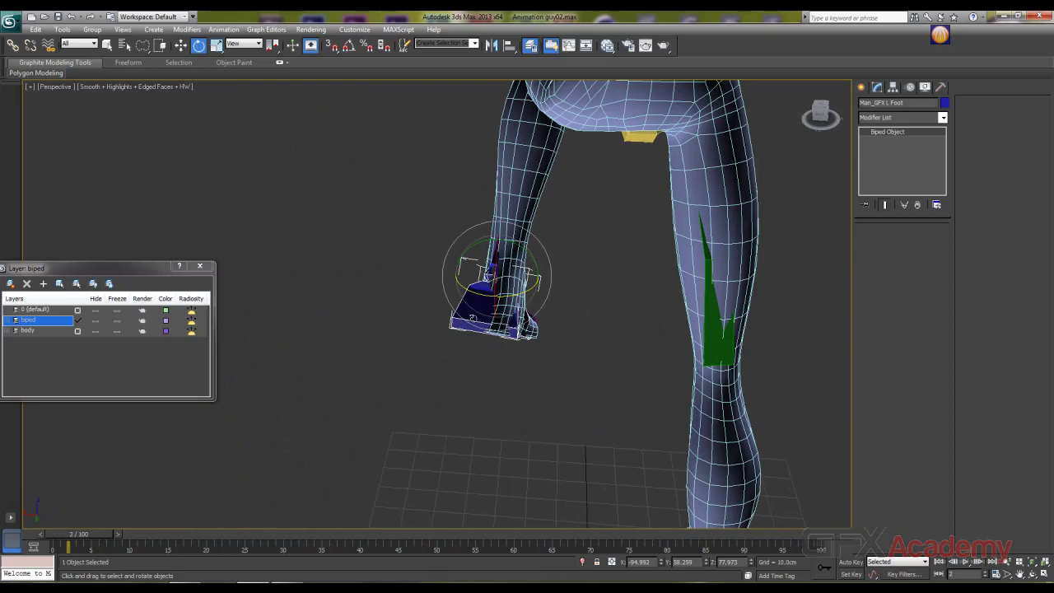
Step: Rotate the left foot bone to tilt the toes upward and inspect the front ankle crease
{"action": "middle_click_drag", "start_coordinate": [471, 318], "coordinate": [666, 337], "text": "alt"}
{"action": "middle_click_drag", "start_coordinate": [583, 333], "coordinate": [479, 323], "text": "alt"}
{"action": "scroll", "coordinate": [481, 317], "scroll_direction": "up", "scroll_amount": 4}
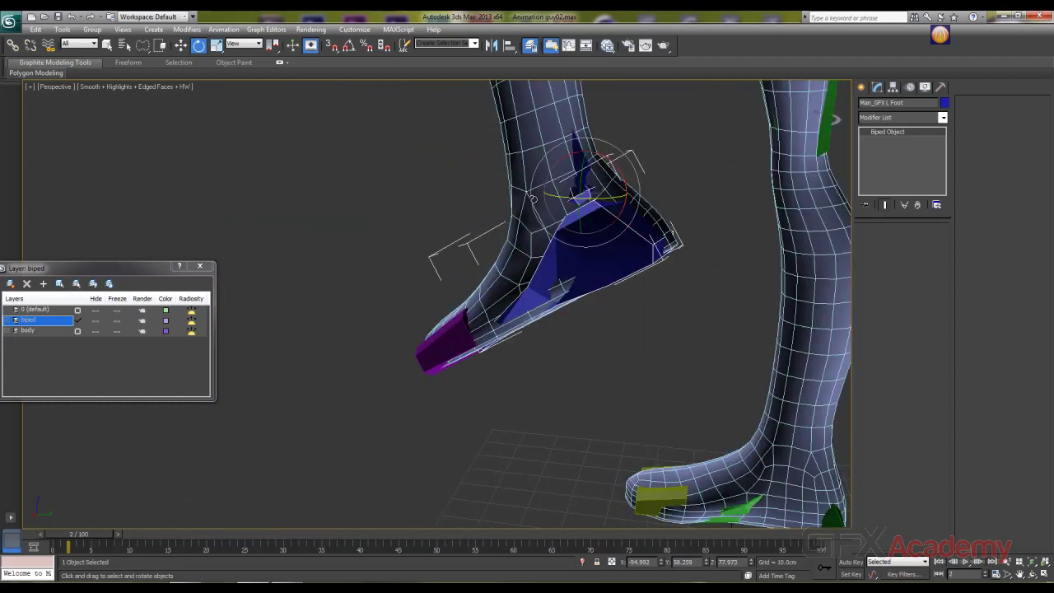
{"action": "left_click_drag", "start_coordinate": [572, 154], "coordinate": [601, 166]}
{"action": "middle_click_drag", "start_coordinate": [601, 166], "coordinate": [545, 212], "text": "alt"}
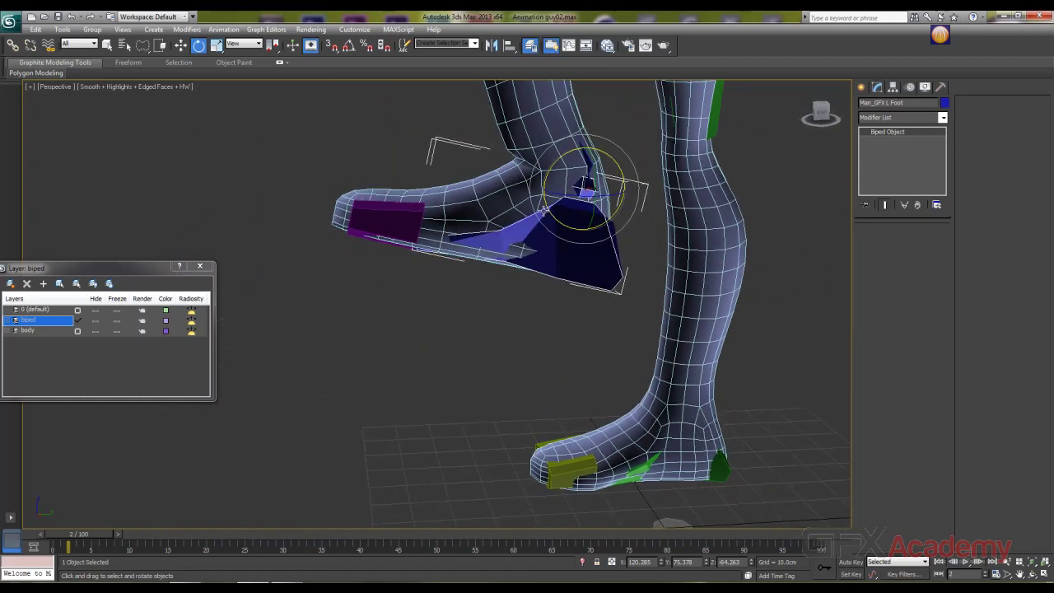
{"action": "middle_click_drag", "start_coordinate": [538, 153], "coordinate": [539, 199]}
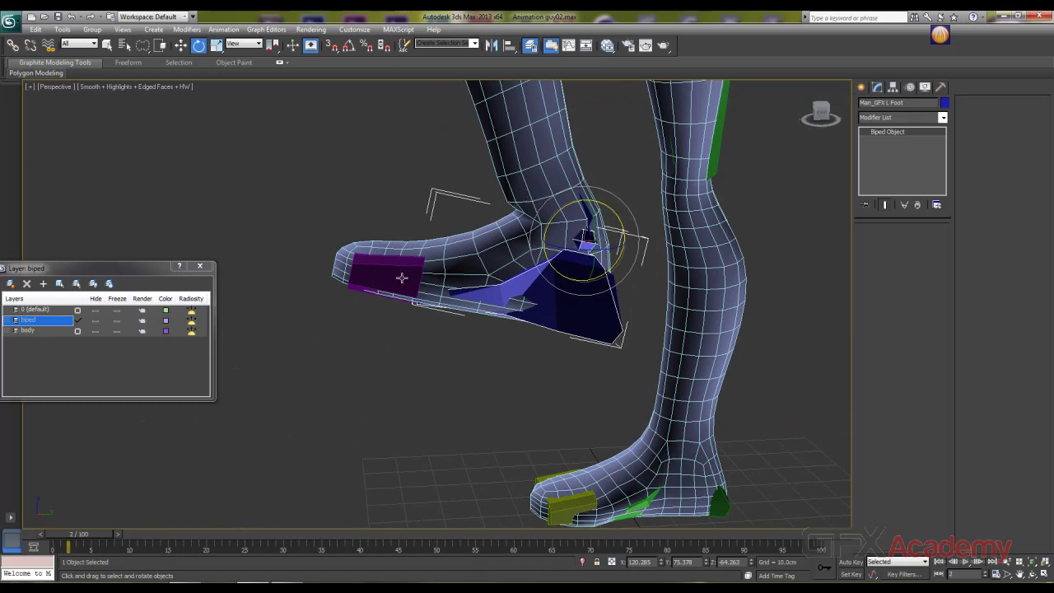
{"action": "middle_click_drag", "start_coordinate": [391, 278], "coordinate": [343, 302], "text": "alt"}
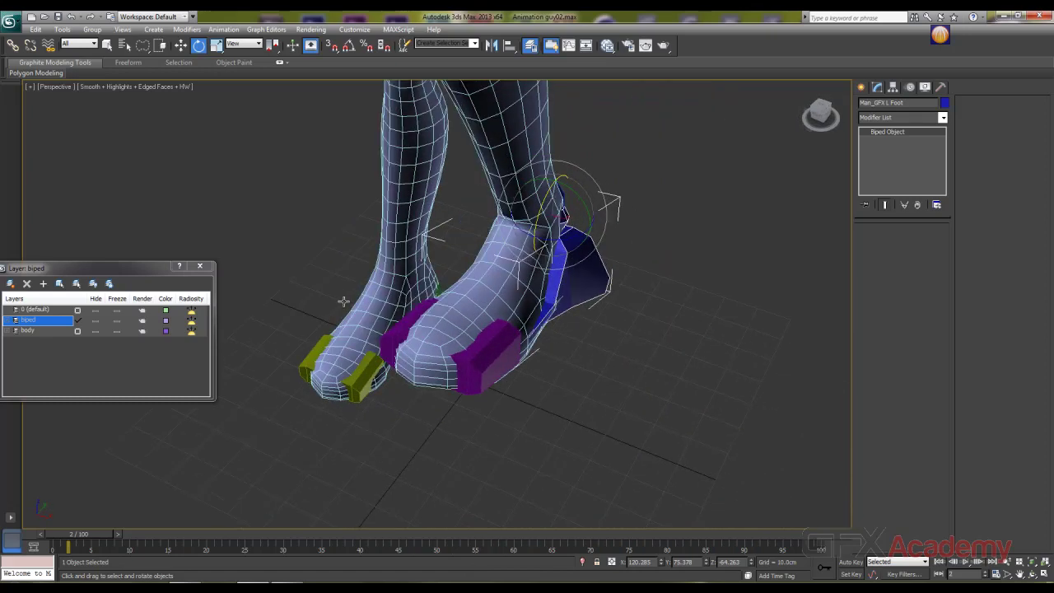
Step: Hide the body layer briefly to view the foot bones, show it again, hide the biped layer, and select the body mesh
{"action": "left_click", "coordinate": [95, 330]}
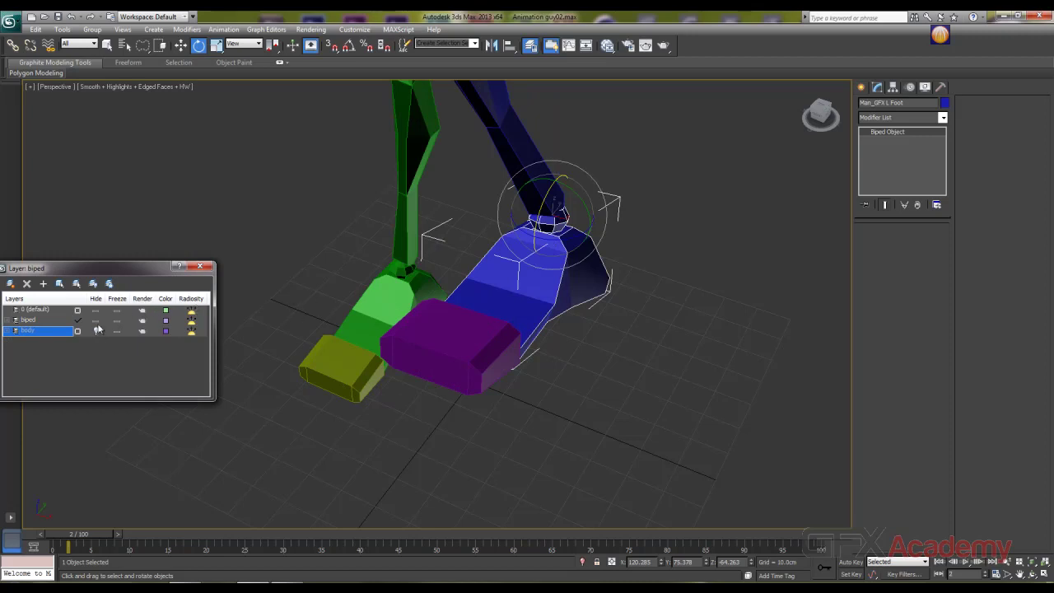
{"action": "left_click", "coordinate": [97, 330]}
{"action": "left_click", "coordinate": [95, 320]}
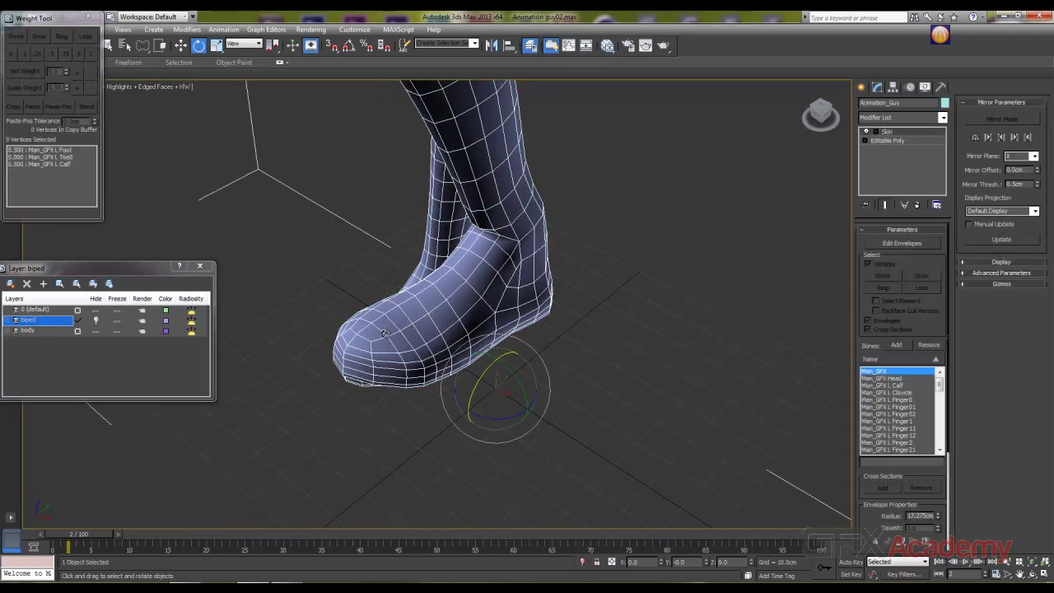
Step: Turn on envelope editing for the Skin modifier and select the left toe bone's envelope
{"action": "middle_click_drag", "start_coordinate": [385, 333], "coordinate": [618, 280], "text": "alt"}
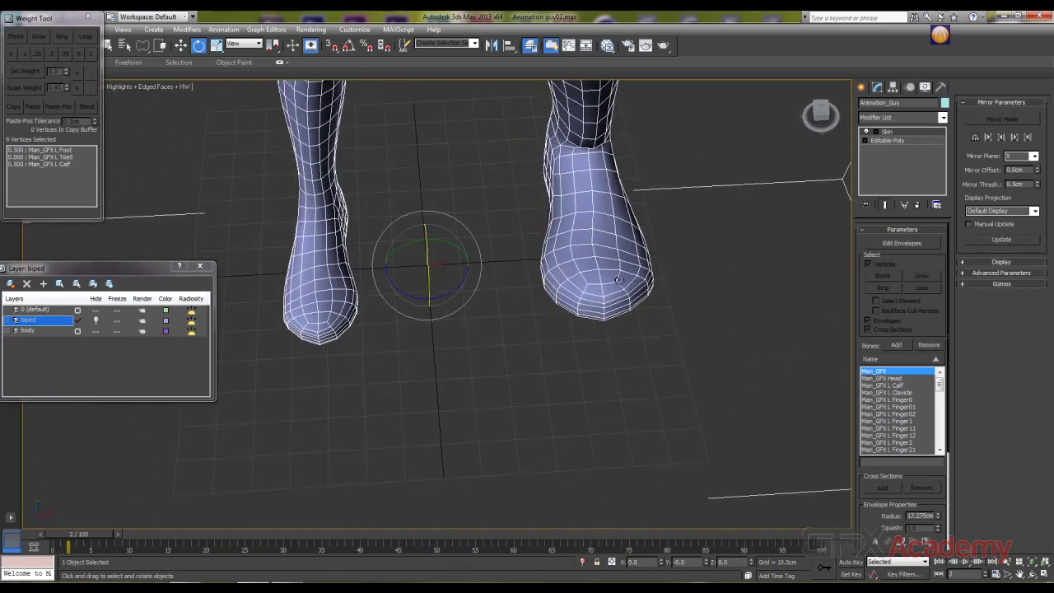
{"action": "left_click", "coordinate": [911, 242]}
{"action": "left_click", "coordinate": [600, 273]}
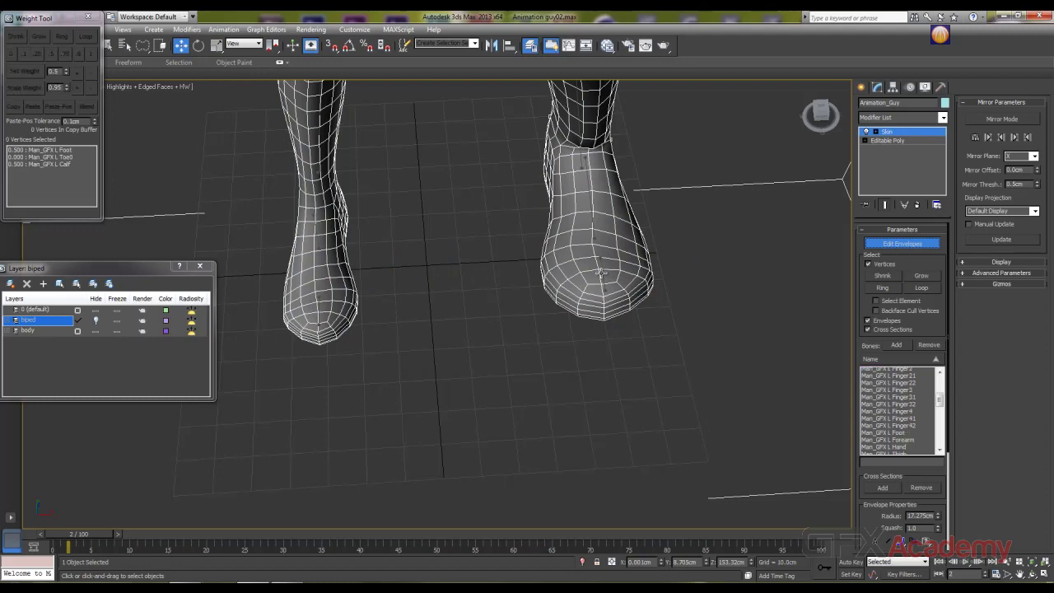
{"action": "middle_click_drag", "start_coordinate": [711, 303], "coordinate": [543, 266], "text": "alt"}
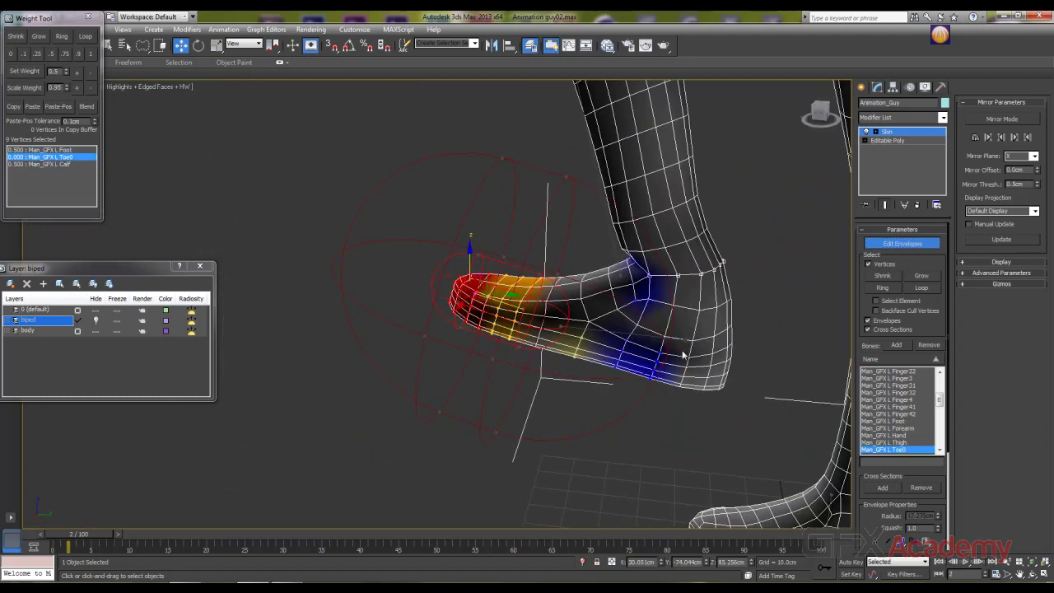
Step: Use local coordinates and shrink the left toe's outer envelope to radii of about 13 cm at the ball and 12 cm at the tip
{"action": "left_click", "coordinate": [564, 182]}
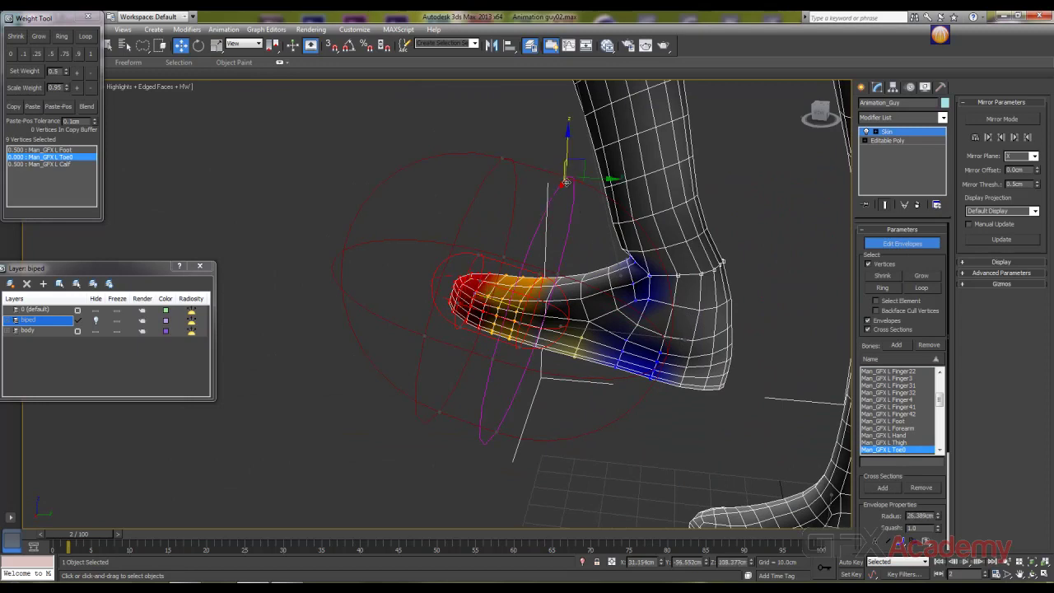
{"action": "left_click", "coordinate": [247, 43]}
{"action": "left_click", "coordinate": [247, 82]}
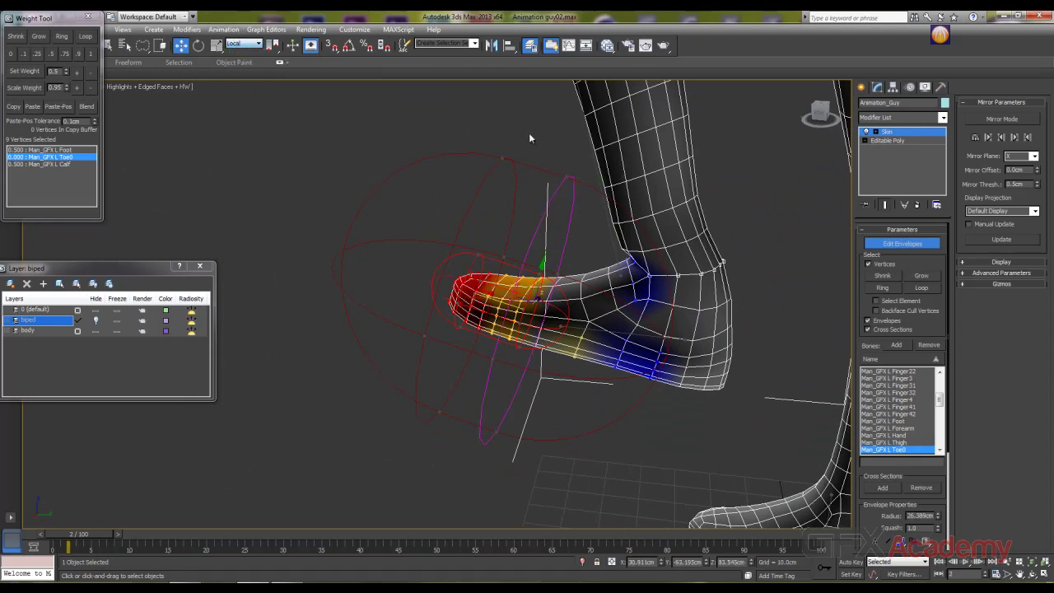
{"action": "left_click_drag", "start_coordinate": [539, 265], "coordinate": [490, 315]}
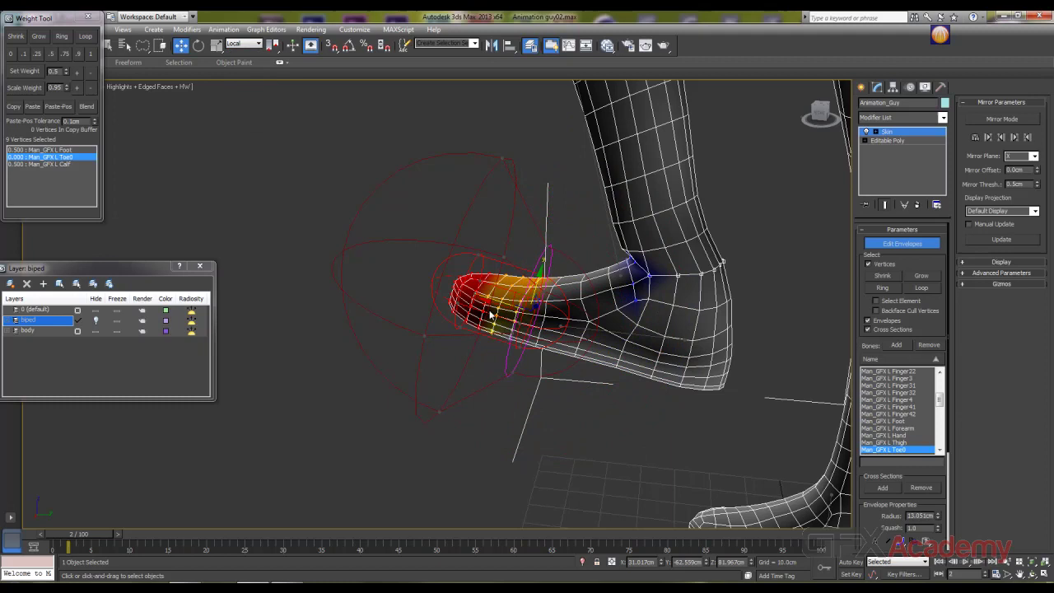
{"action": "left_click", "coordinate": [500, 157]}
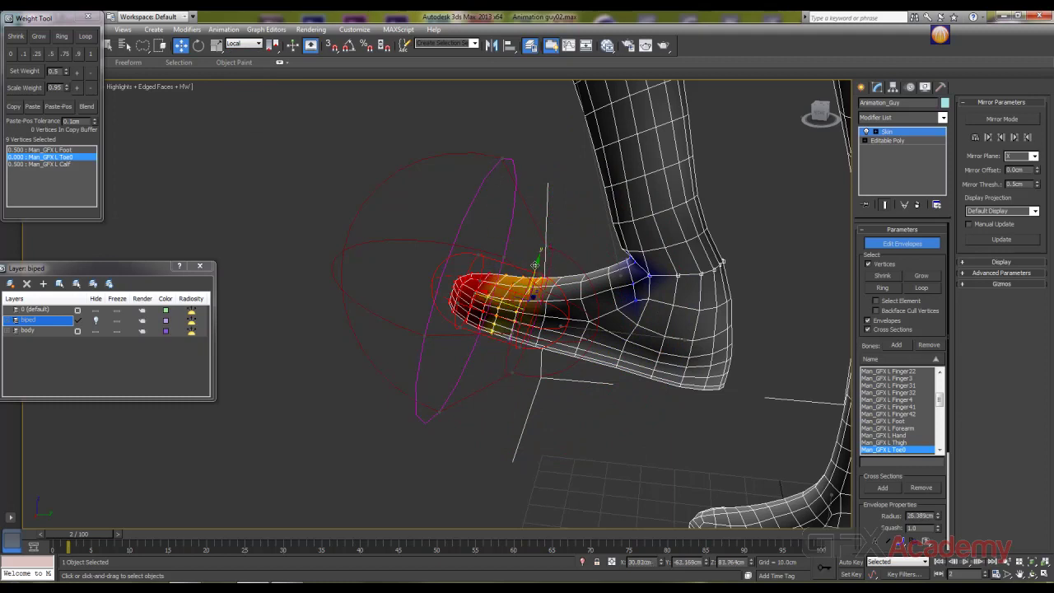
{"action": "left_click_drag", "start_coordinate": [500, 158], "coordinate": [486, 235]}
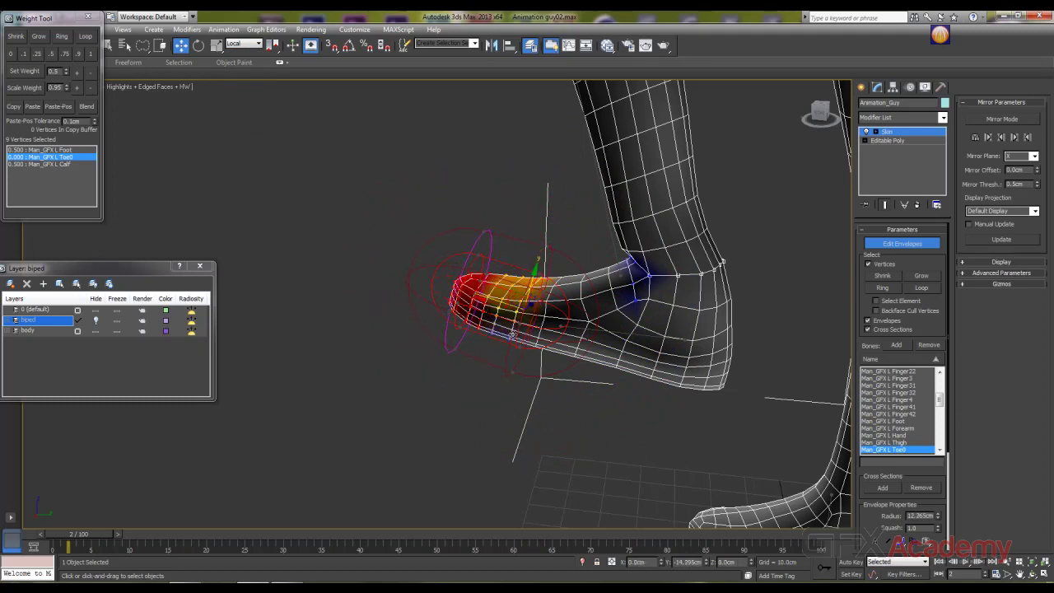
{"action": "middle_click_drag", "start_coordinate": [421, 315], "coordinate": [392, 307], "text": "alt"}
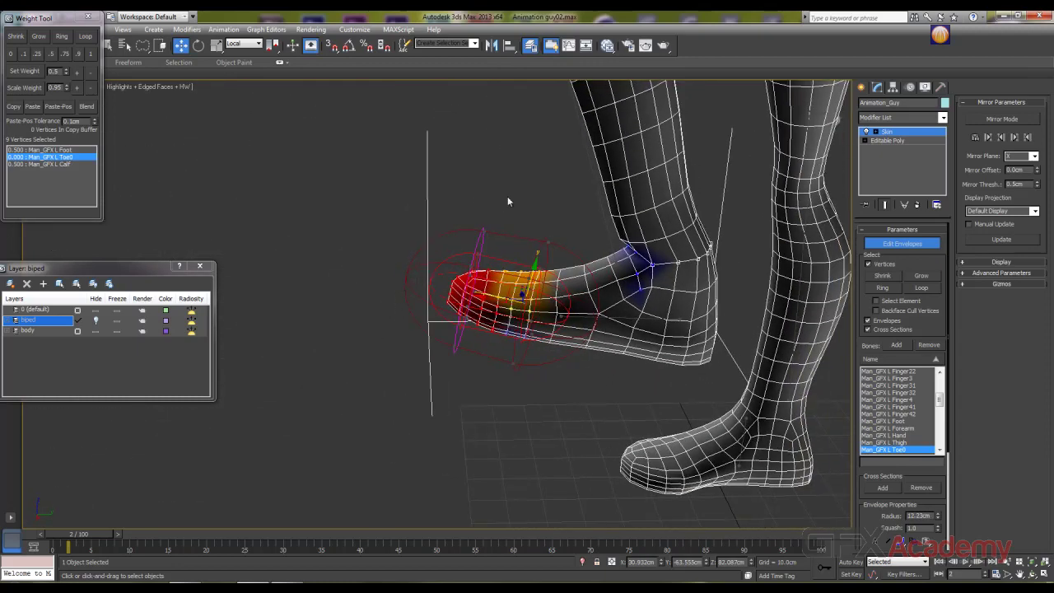
Step: Unhide the biped layer, turn off envelope editing, and select the left toe bone
{"action": "left_click", "coordinate": [95, 321]}
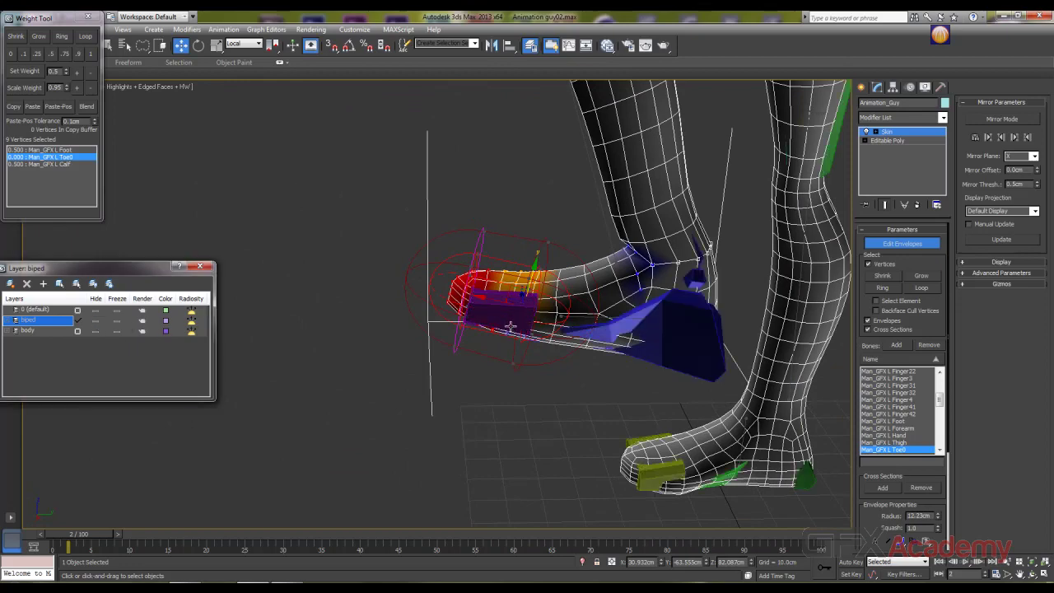
{"action": "left_click", "coordinate": [486, 307]}
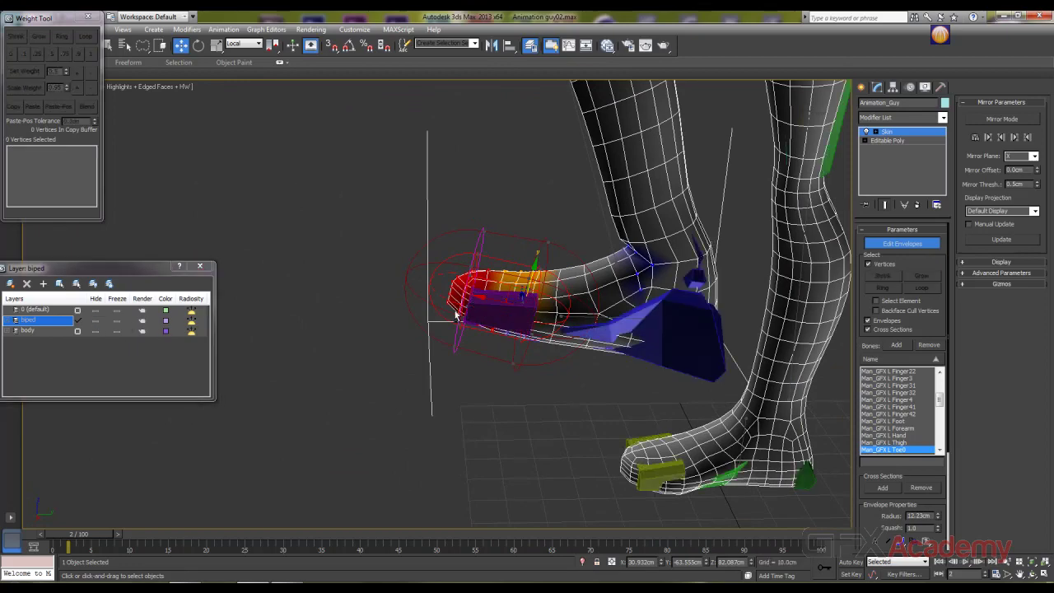
{"action": "middle_click_drag", "start_coordinate": [457, 316], "coordinate": [484, 319], "text": "alt"}
{"action": "left_click", "coordinate": [901, 255]}
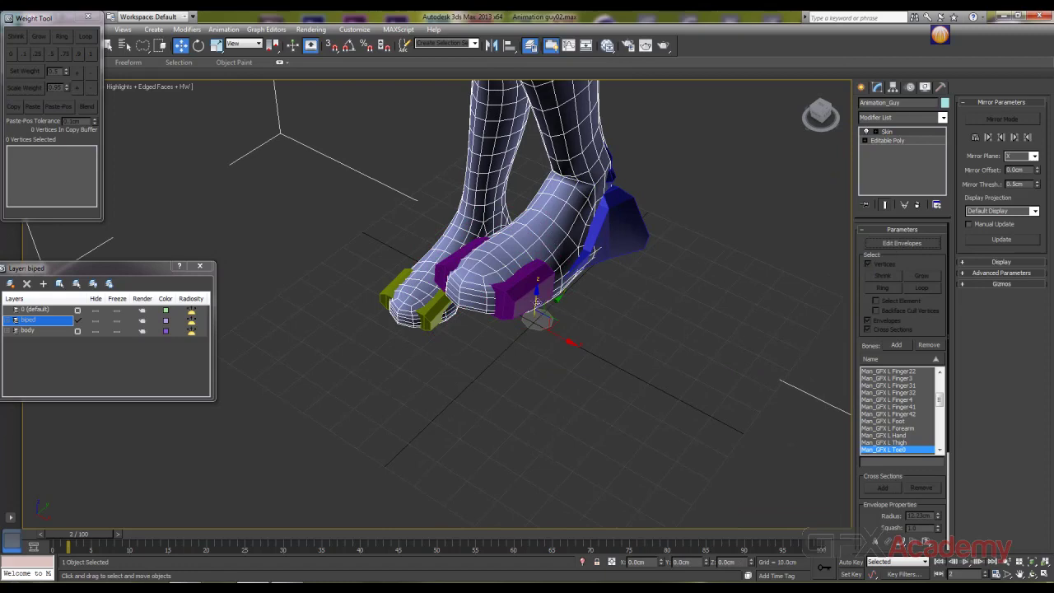
{"action": "left_click", "coordinate": [539, 306]}
{"action": "middle_click_drag", "start_coordinate": [580, 318], "coordinate": [560, 315], "text": "alt"}
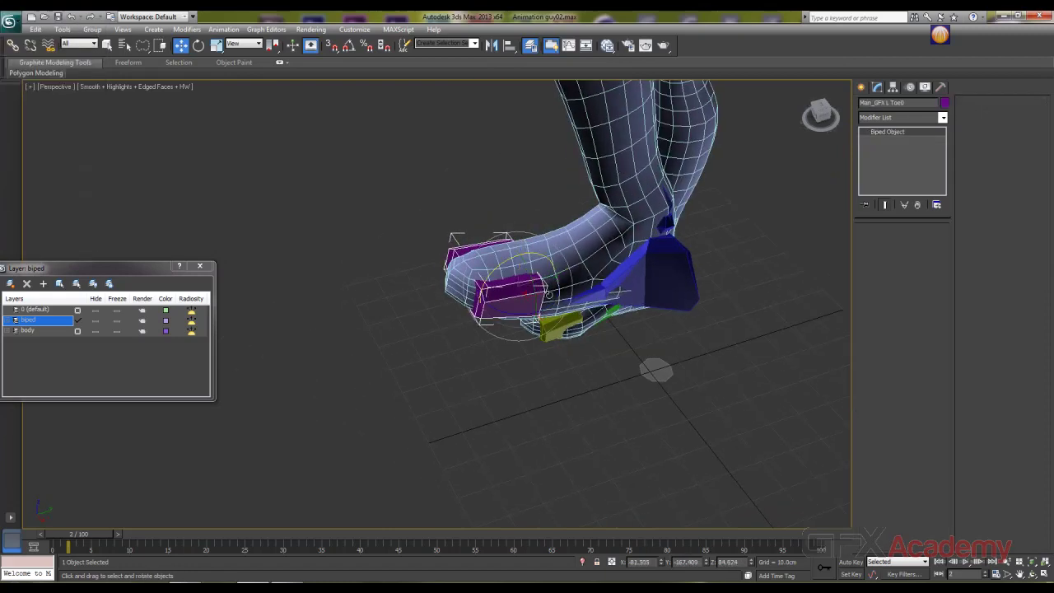
Step: Test-rotate the left toe bone downward and sharply upward, leaving it bent up, and inspect the foot from both sides
{"action": "key", "text": "e"}
{"action": "left_click_drag", "start_coordinate": [501, 264], "coordinate": [491, 229]}
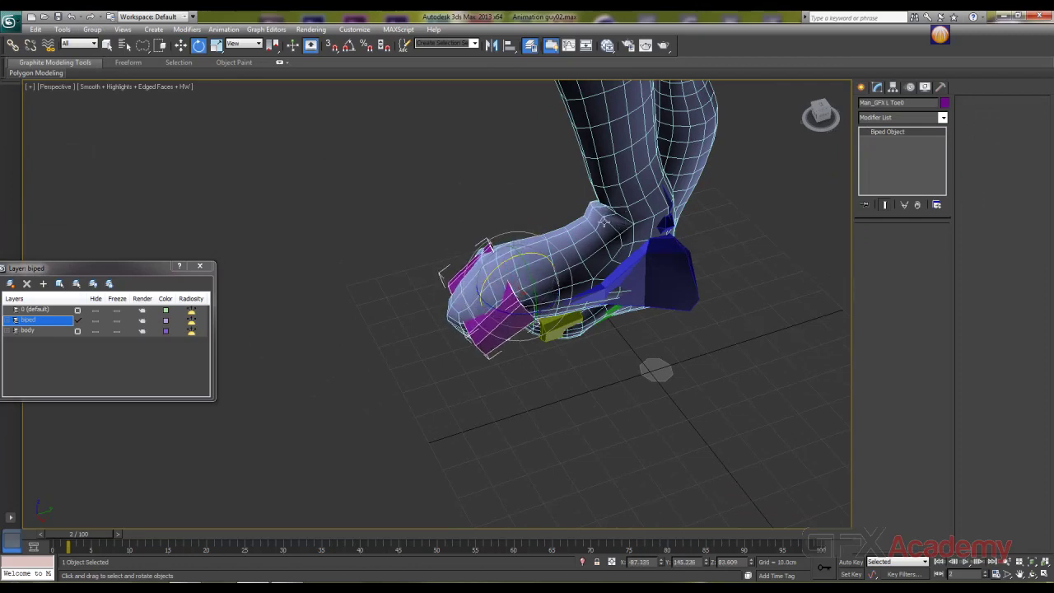
{"action": "middle_click_drag", "start_coordinate": [634, 285], "coordinate": [664, 210], "text": "alt"}
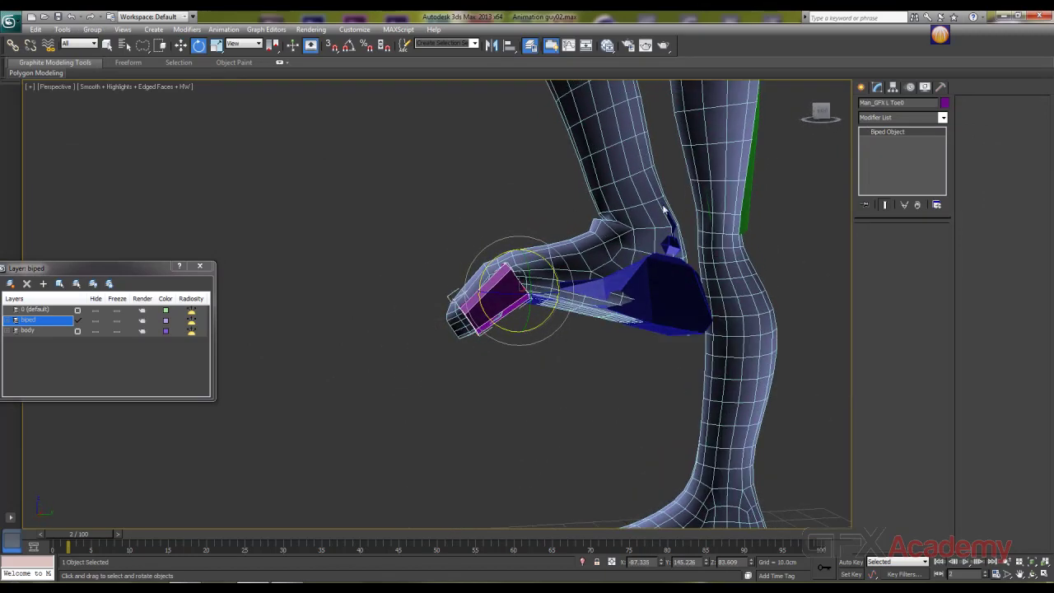
{"action": "middle_click_drag", "start_coordinate": [590, 291], "coordinate": [609, 317], "text": "alt"}
{"action": "left_click_drag", "start_coordinate": [485, 281], "coordinate": [554, 196]}
{"action": "middle_click_drag", "start_coordinate": [628, 326], "coordinate": [763, 321], "text": "alt"}
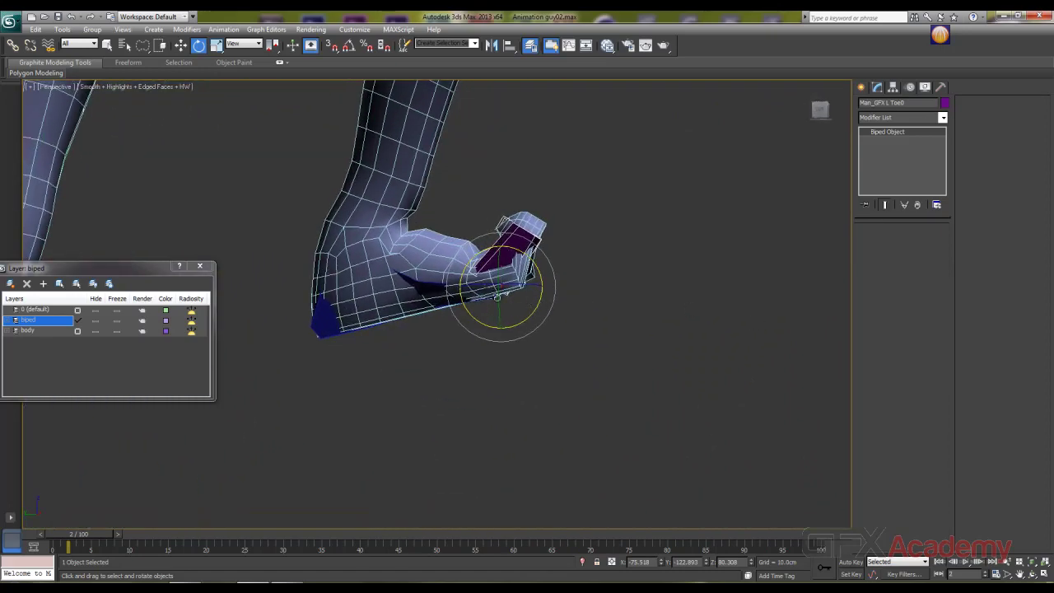
{"action": "middle_click_drag", "start_coordinate": [600, 314], "coordinate": [403, 329], "text": "alt"}
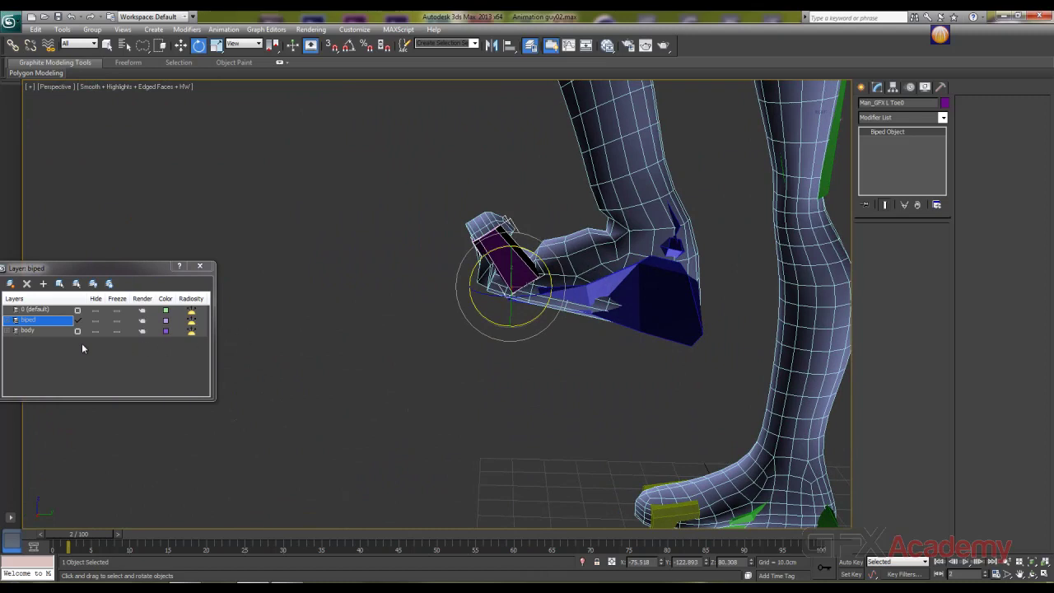
Step: Hide the biped layer, reopen envelope editing on the body mesh, and select the left toe bone's envelope
{"action": "left_click", "coordinate": [95, 321]}
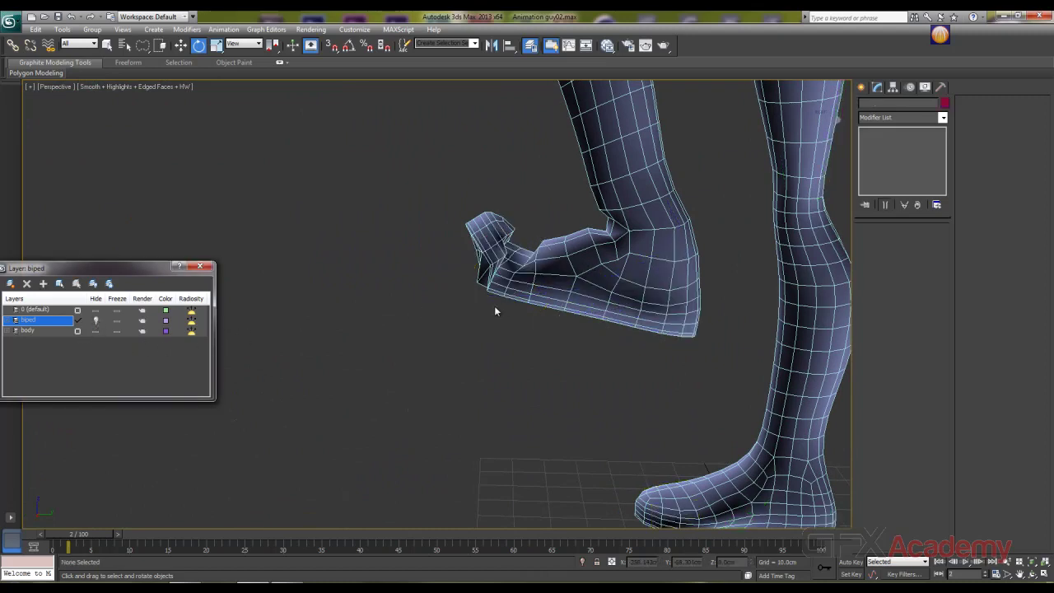
{"action": "left_click", "coordinate": [550, 284]}
{"action": "left_click", "coordinate": [896, 242]}
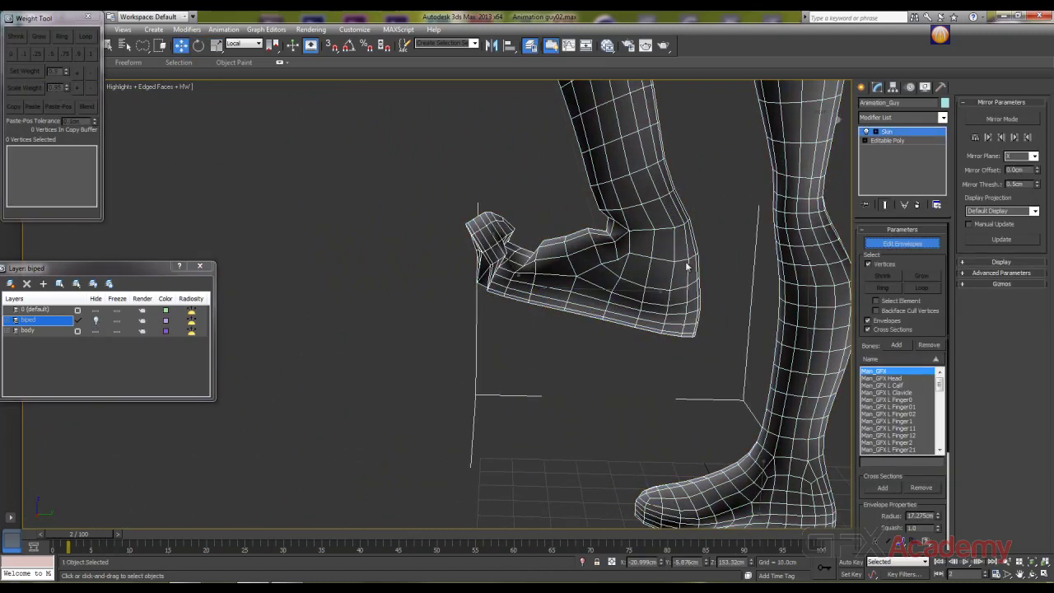
{"action": "left_click", "coordinate": [509, 261]}
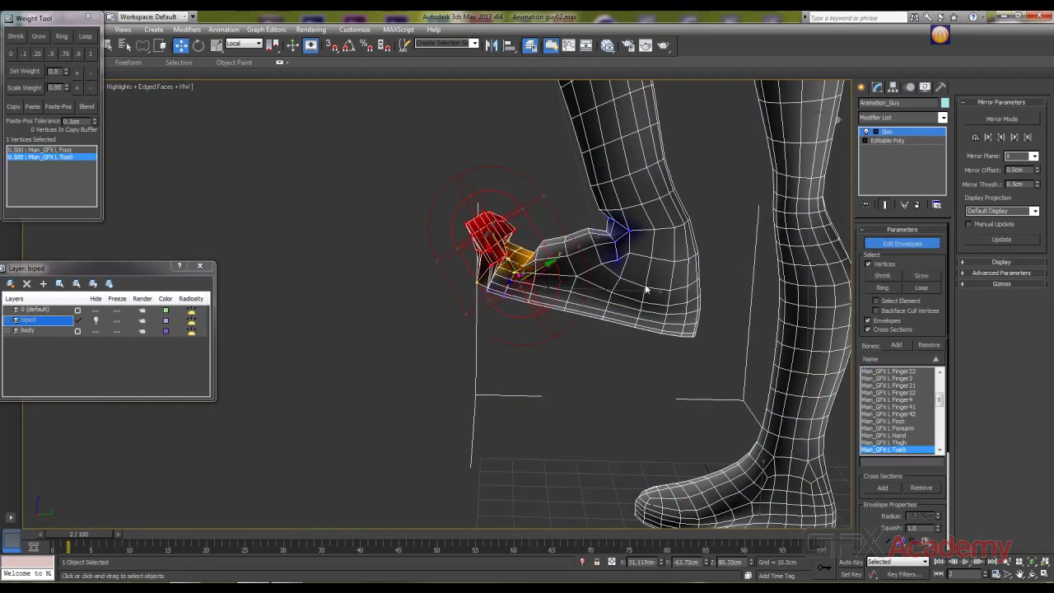
Step: Set the left toe bone's weight to 0 on the ankle vertices, and select the vertices of the heel and rear sole
{"action": "middle_click_drag", "start_coordinate": [644, 283], "coordinate": [242, 104], "text": "alt"}
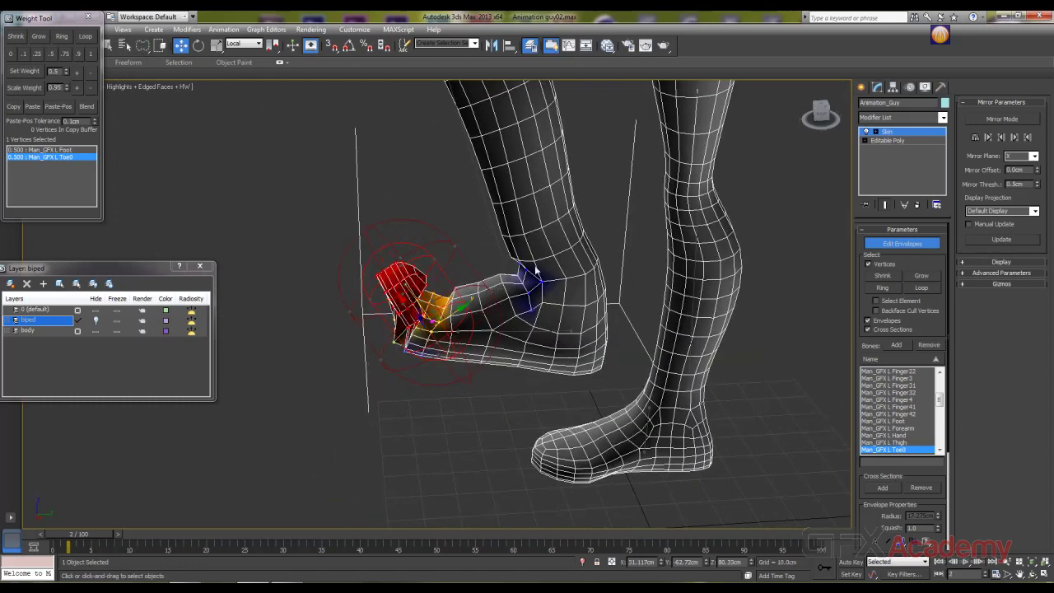
{"action": "mouse_move", "coordinate": [490, 258]}
{"action": "left_mouse_down"}
{"action": "mouse_move", "coordinate": [540, 356]}
{"action": "mouse_move", "coordinate": [528, 211]}
{"action": "mouse_move", "coordinate": [493, 242]}
{"action": "left_mouse_up"}
{"action": "left_click", "coordinate": [10, 54]}
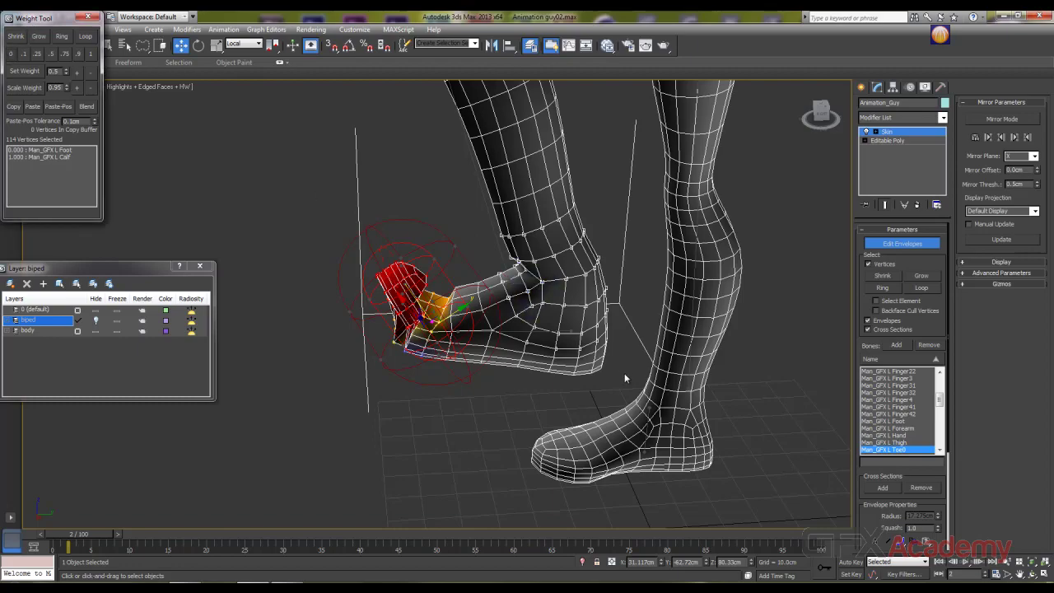
{"action": "middle_click_drag", "start_coordinate": [464, 299], "coordinate": [403, 442], "text": "alt"}
{"action": "mouse_move", "coordinate": [385, 432]}
{"action": "left_mouse_down"}
{"action": "mouse_move", "coordinate": [439, 366]}
{"action": "mouse_move", "coordinate": [428, 439]}
{"action": "mouse_move", "coordinate": [394, 434]}
{"action": "left_mouse_up"}
{"action": "middle_click_drag", "start_coordinate": [283, 262], "coordinate": [560, 289], "text": "alt"}
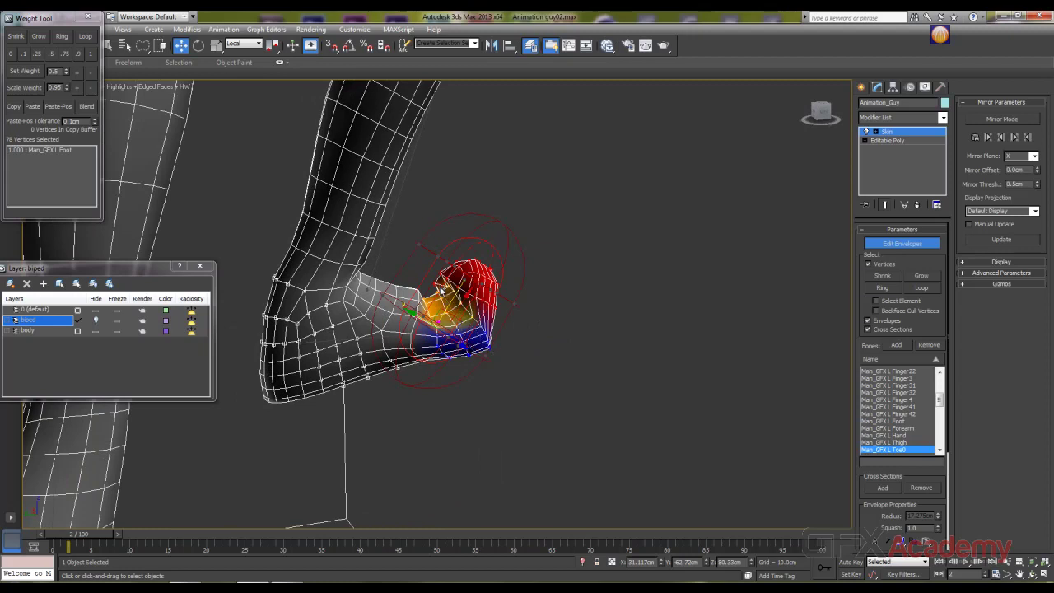
Step: Select the vertices of the left toes, compare toe bone weights of 0.5 and 0.9, and set the weight to 0.75
{"action": "mouse_move", "coordinate": [507, 369]}
{"action": "left_mouse_down"}
{"action": "mouse_move", "coordinate": [455, 244]}
{"action": "mouse_move", "coordinate": [556, 315]}
{"action": "mouse_move", "coordinate": [518, 376]}
{"action": "left_mouse_up"}
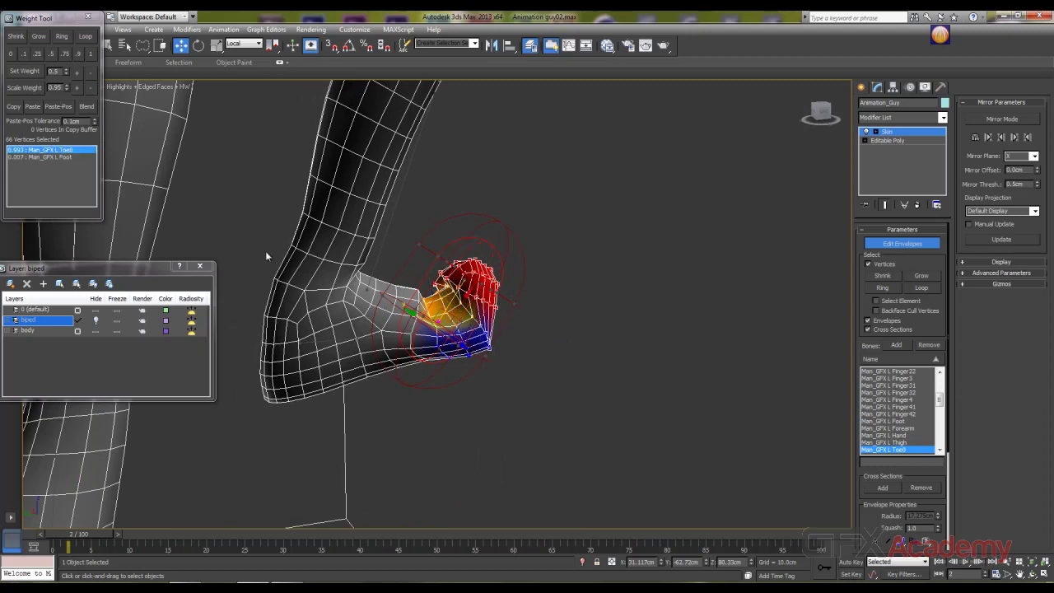
{"action": "left_click", "coordinate": [65, 57]}
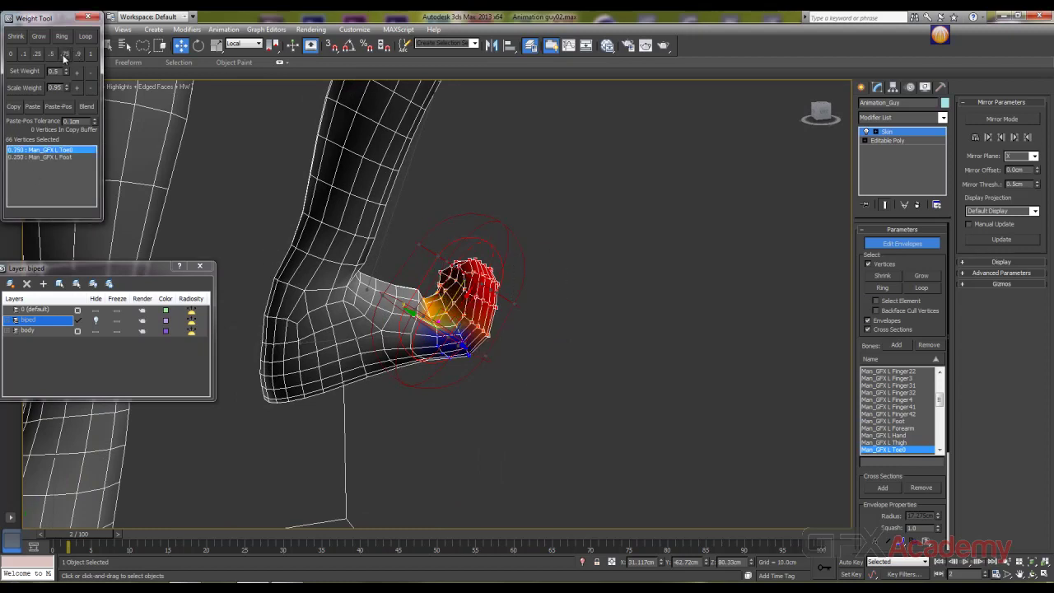
{"action": "middle_click_drag", "start_coordinate": [419, 364], "coordinate": [295, 329], "text": "alt"}
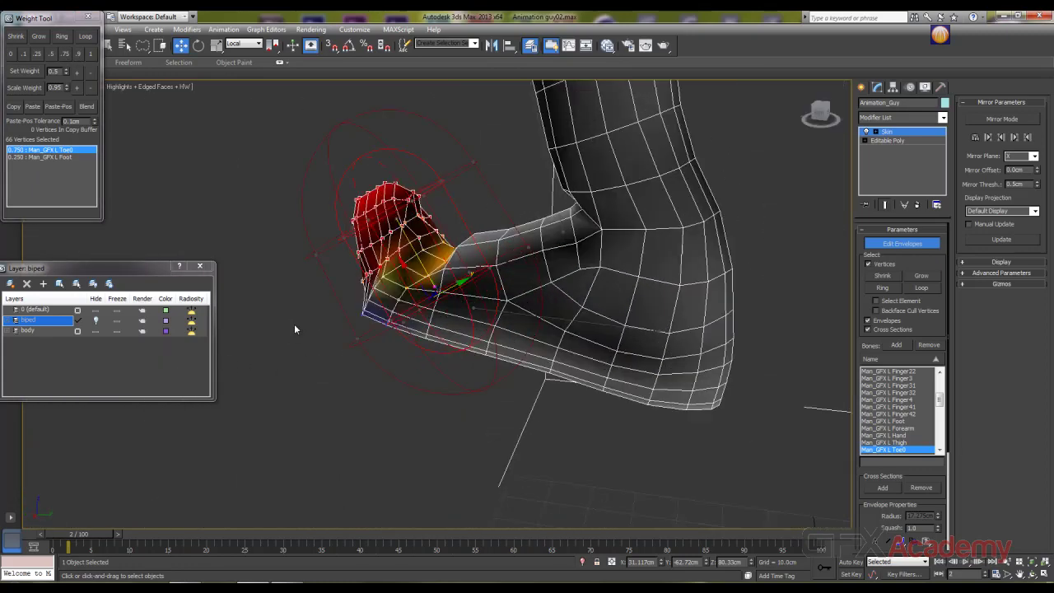
{"action": "left_click", "coordinate": [52, 54]}
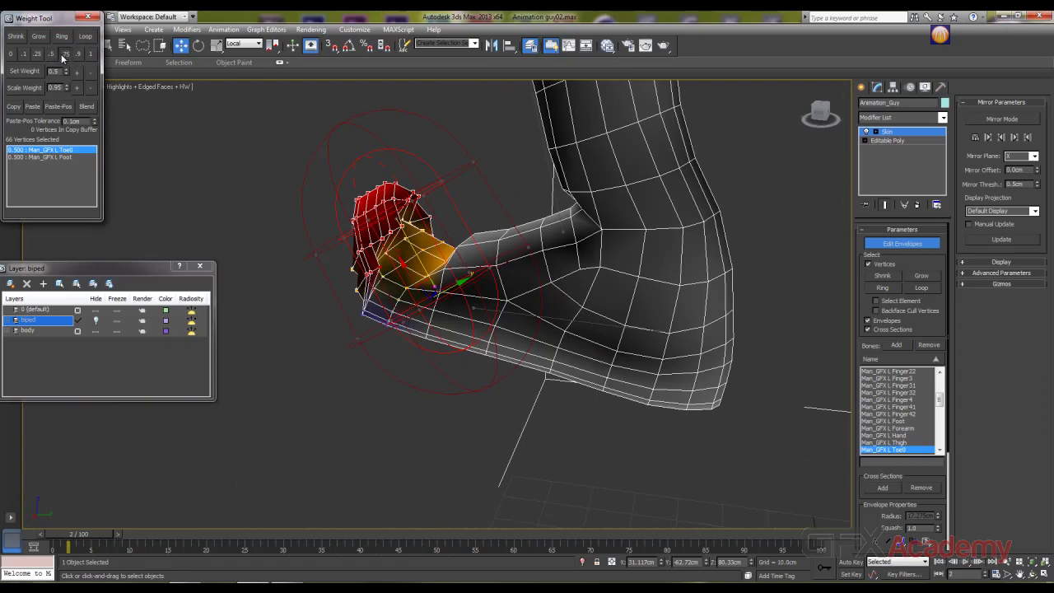
{"action": "left_click", "coordinate": [63, 55]}
{"action": "left_click", "coordinate": [76, 56]}
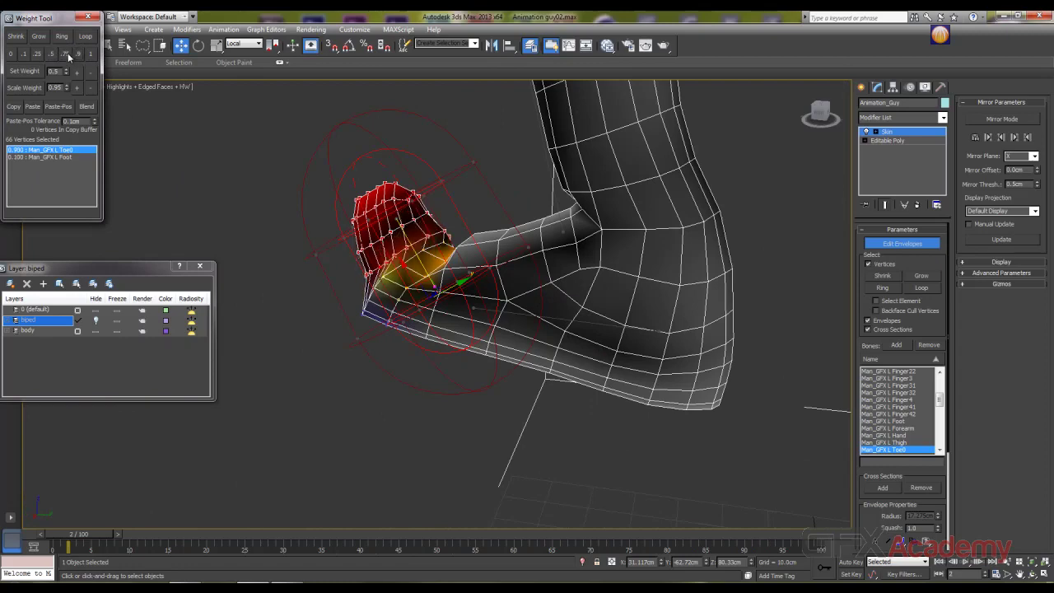
{"action": "left_click", "coordinate": [69, 55]}
Step: Select the vertex loop around the base of the left toes and set its toe bone weight to 1
{"action": "middle_click_drag", "start_coordinate": [272, 148], "coordinate": [545, 288], "text": "alt"}
{"action": "left_click", "coordinate": [550, 329]}
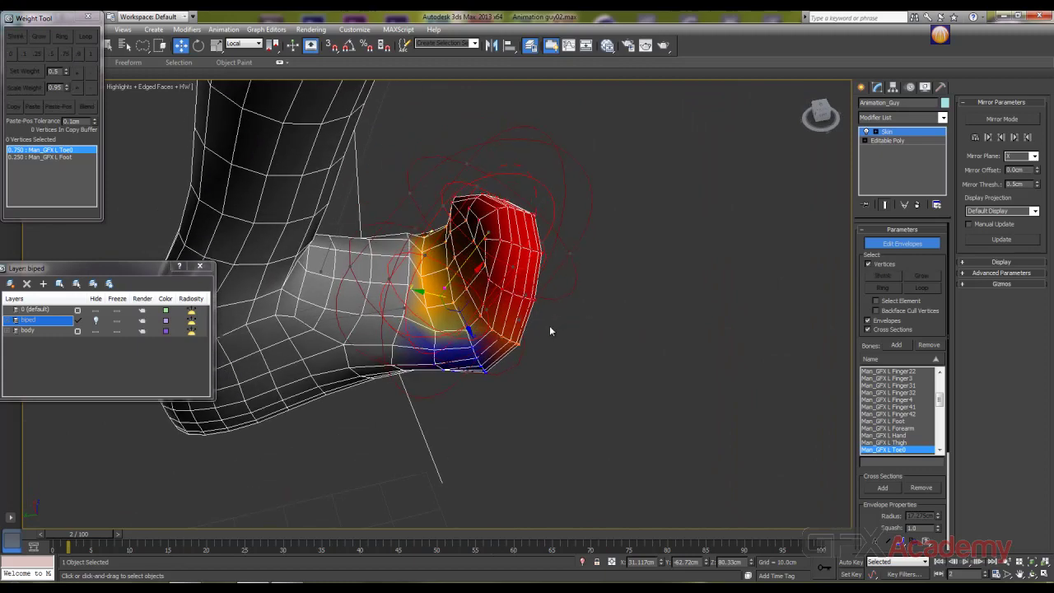
{"action": "left_click", "coordinate": [499, 338]}
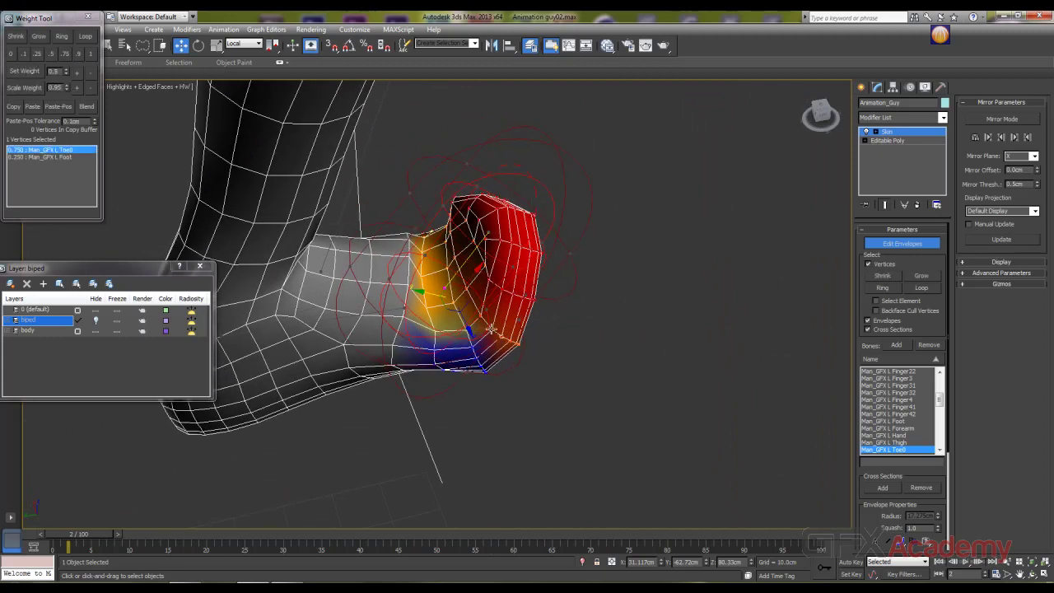
{"action": "left_click", "coordinate": [90, 37]}
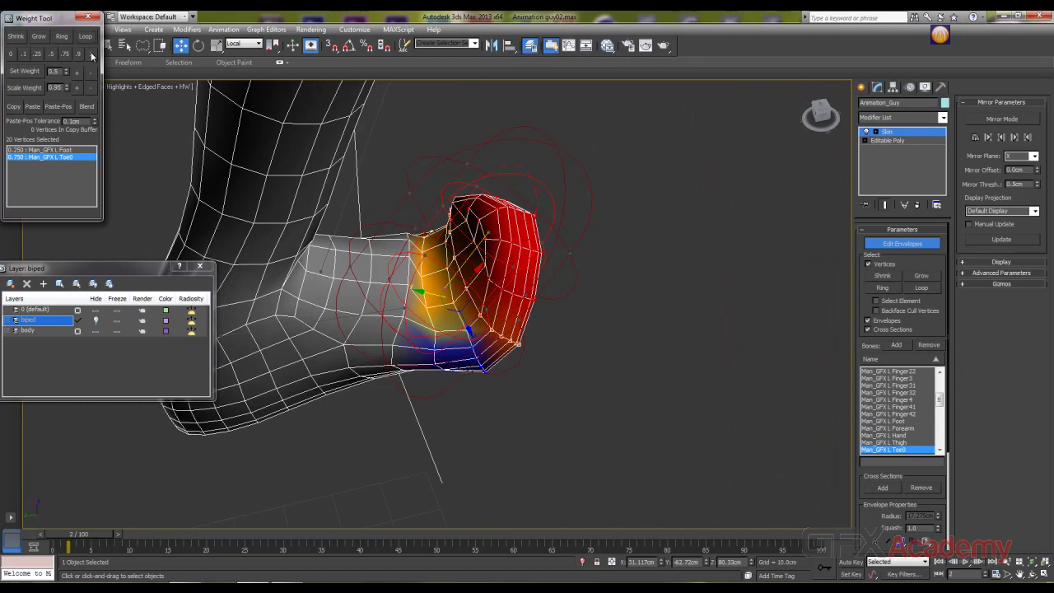
{"action": "left_click", "coordinate": [92, 55]}
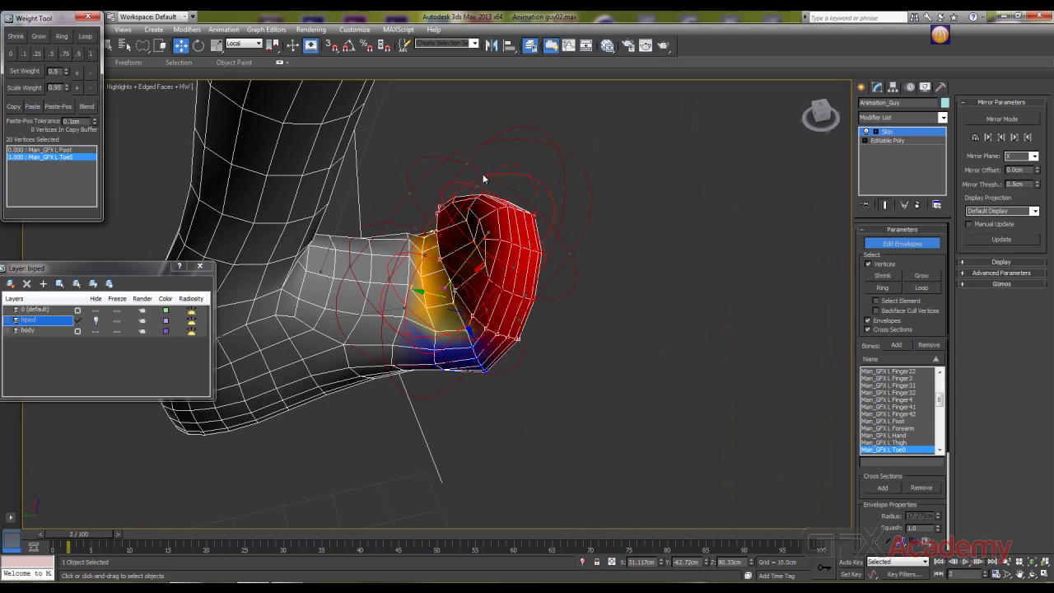
Step: Try to set the toe bone weight to 1 on a looped vertex selection from the left toes, and undo it
{"action": "mouse_move", "coordinate": [564, 294]}
{"action": "middle_mouse_down", "text": "alt"}
{"action": "mouse_move", "coordinate": [599, 249]}
{"action": "mouse_move", "coordinate": [548, 280]}
{"action": "middle_mouse_up", "text": "alt"}
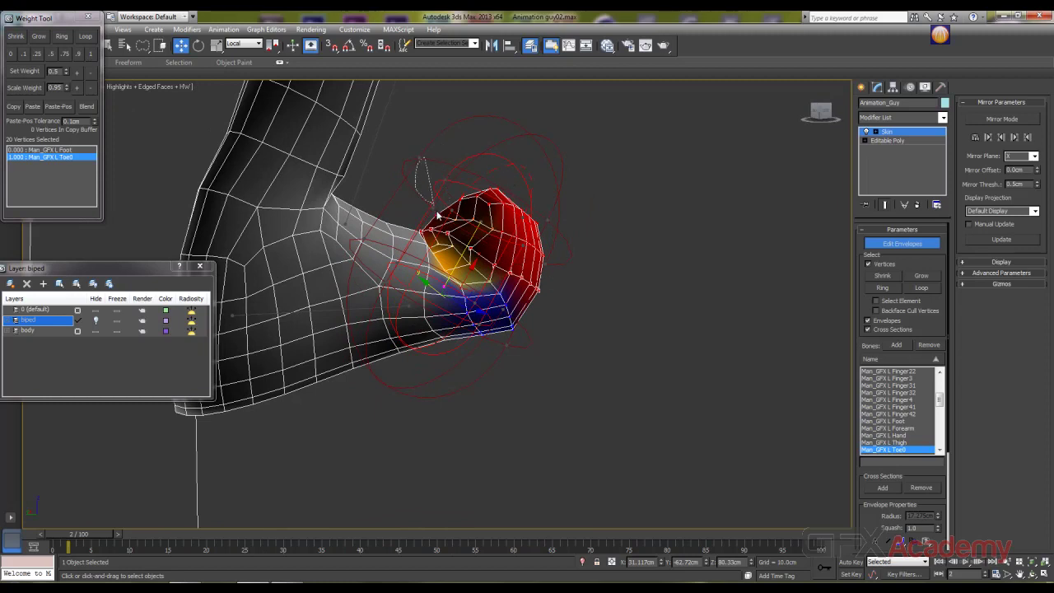
{"action": "left_click_drag", "start_coordinate": [582, 250], "coordinate": [404, 148]}
{"action": "left_click", "coordinate": [86, 38]}
{"action": "left_click", "coordinate": [91, 54]}
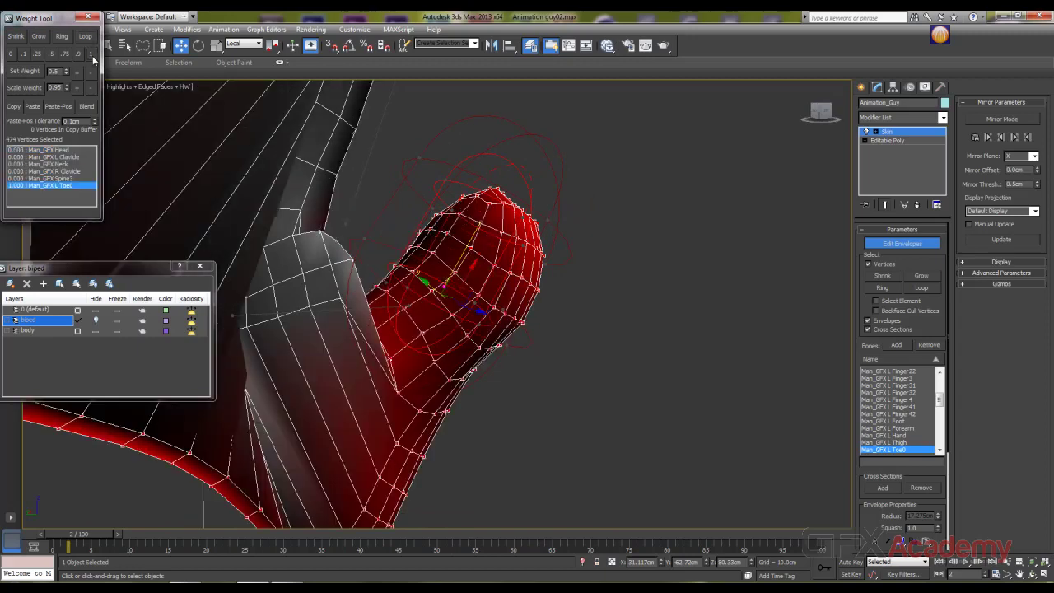
{"action": "key", "text": "ctrl+z"}
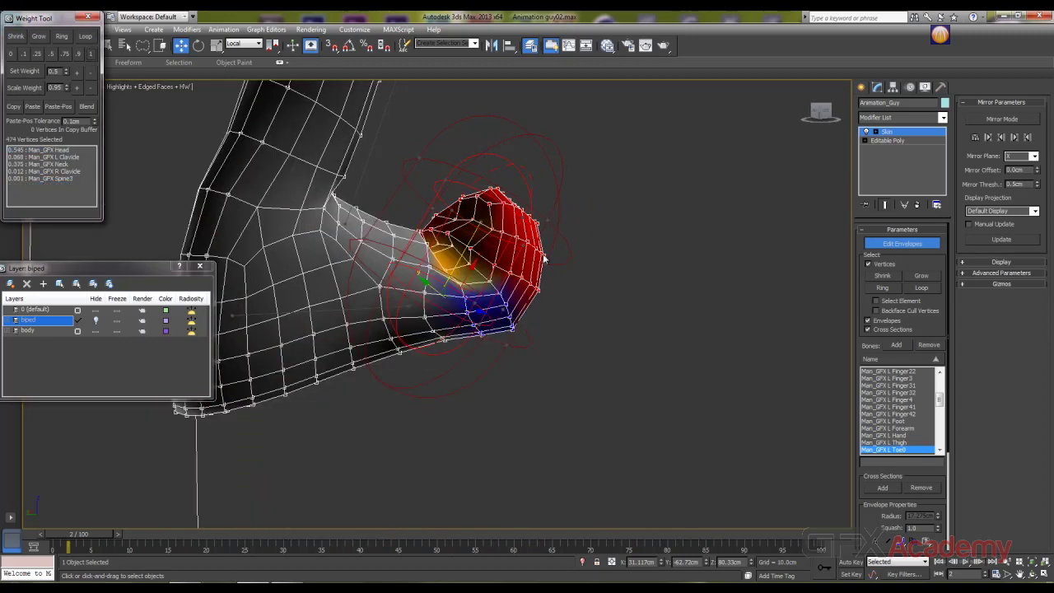
Step: Select the vertex loop at the left toe joint, compare toe bone weights of 0.5 and 0.75, and set it to 0.75
{"action": "middle_click_drag", "start_coordinate": [563, 261], "coordinate": [520, 300], "text": "alt"}
{"action": "left_click", "coordinate": [590, 160]}
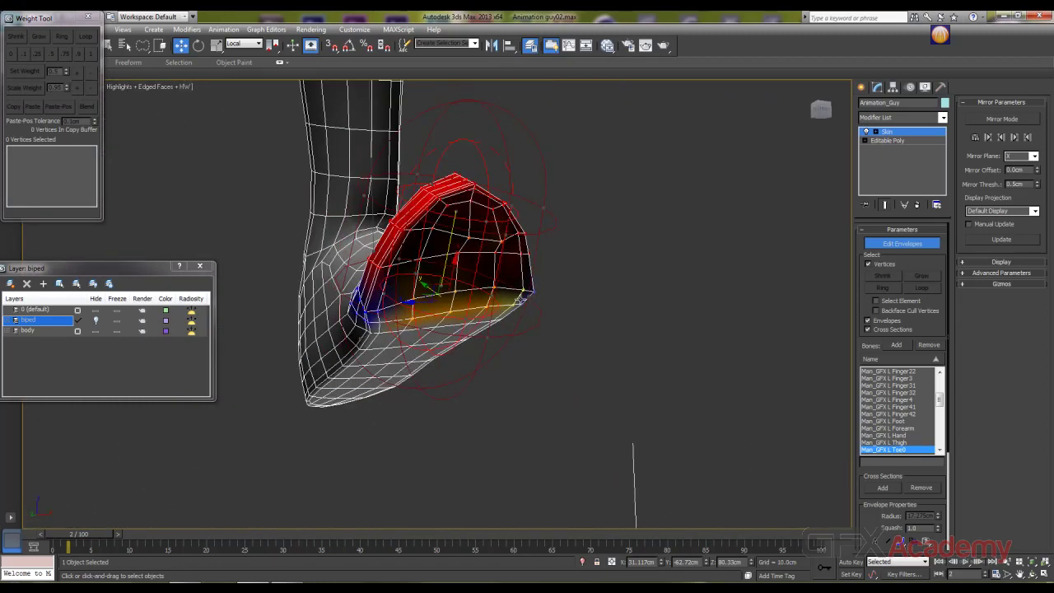
{"action": "left_click", "coordinate": [454, 292]}
{"action": "left_click", "coordinate": [495, 290], "text": "ctrl"}
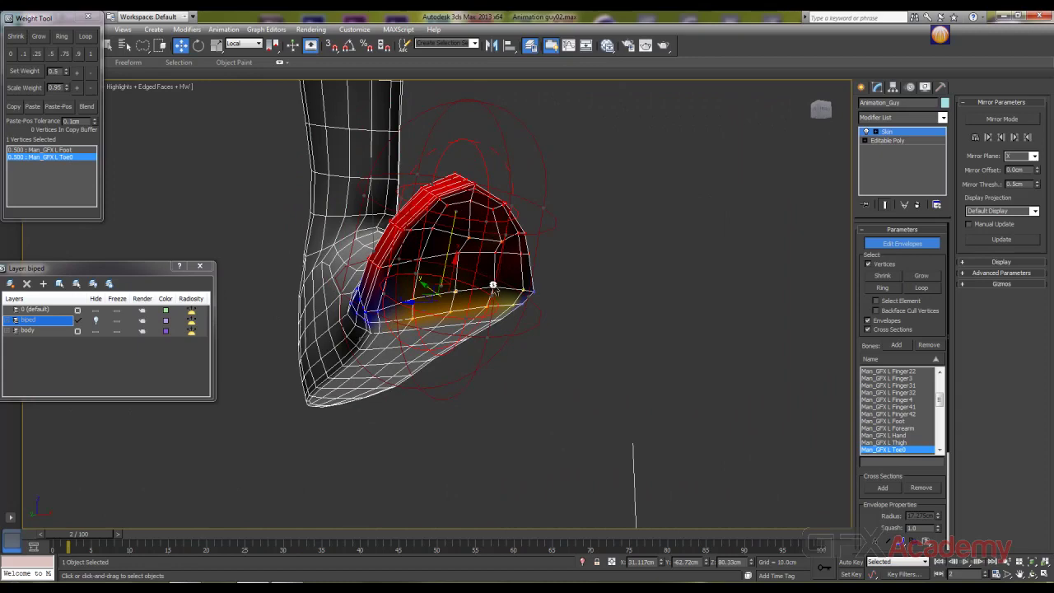
{"action": "left_click", "coordinate": [85, 37]}
{"action": "middle_click_drag", "start_coordinate": [197, 196], "coordinate": [292, 230], "text": "alt"}
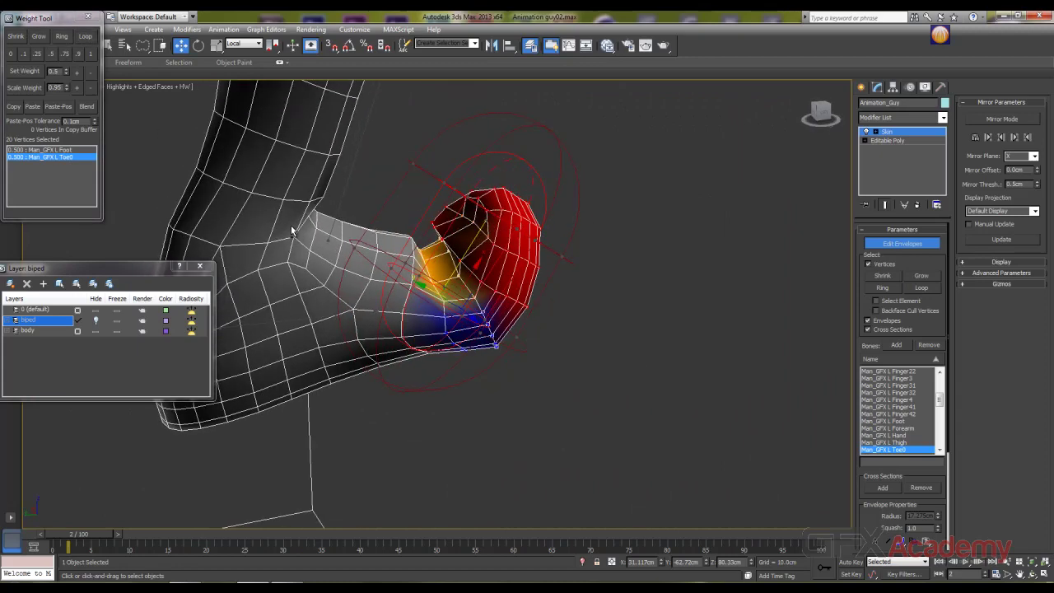
{"action": "left_click", "coordinate": [65, 54]}
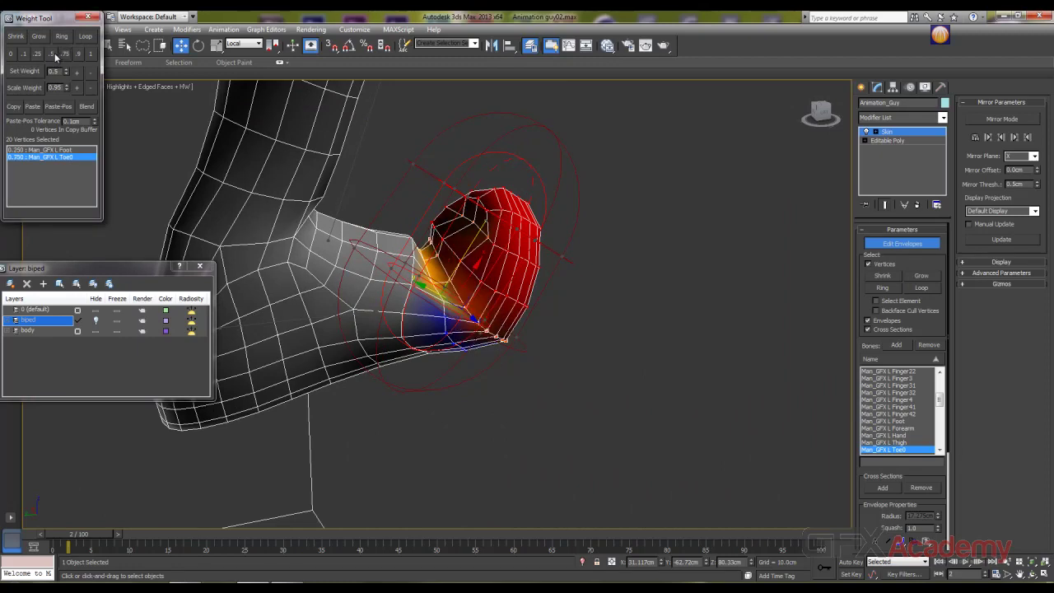
{"action": "left_click", "coordinate": [52, 54]}
{"action": "left_click", "coordinate": [65, 55]}
{"action": "middle_click_drag", "start_coordinate": [410, 243], "coordinate": [417, 296], "text": "alt"}
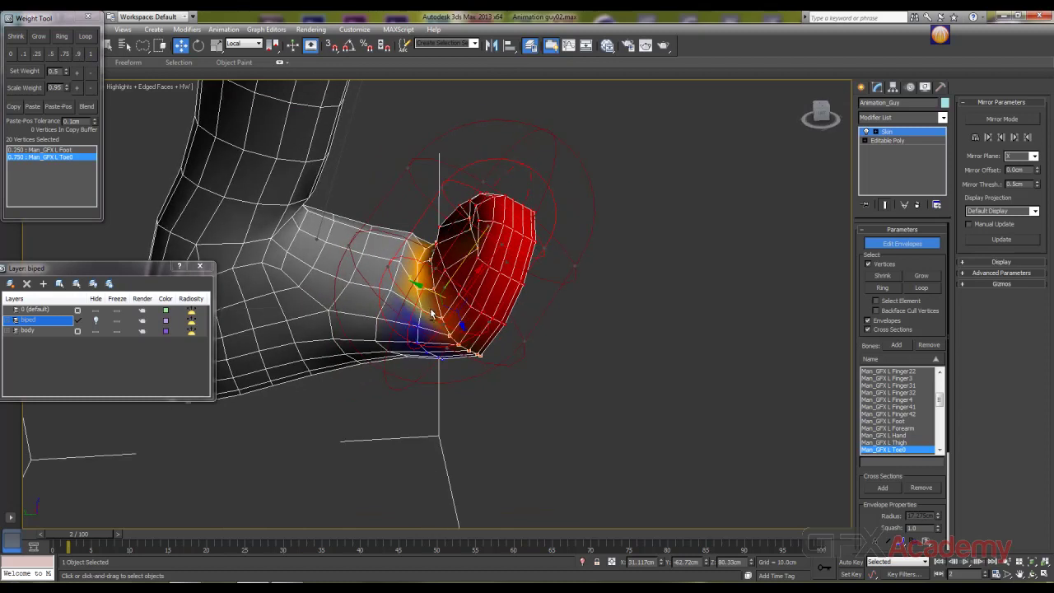
Step: Select the adjacent vertex loop on the ankle side of the left toe joint and set its toe bone weight to 0.25
{"action": "left_click", "coordinate": [413, 285]}
{"action": "left_click", "coordinate": [84, 36]}
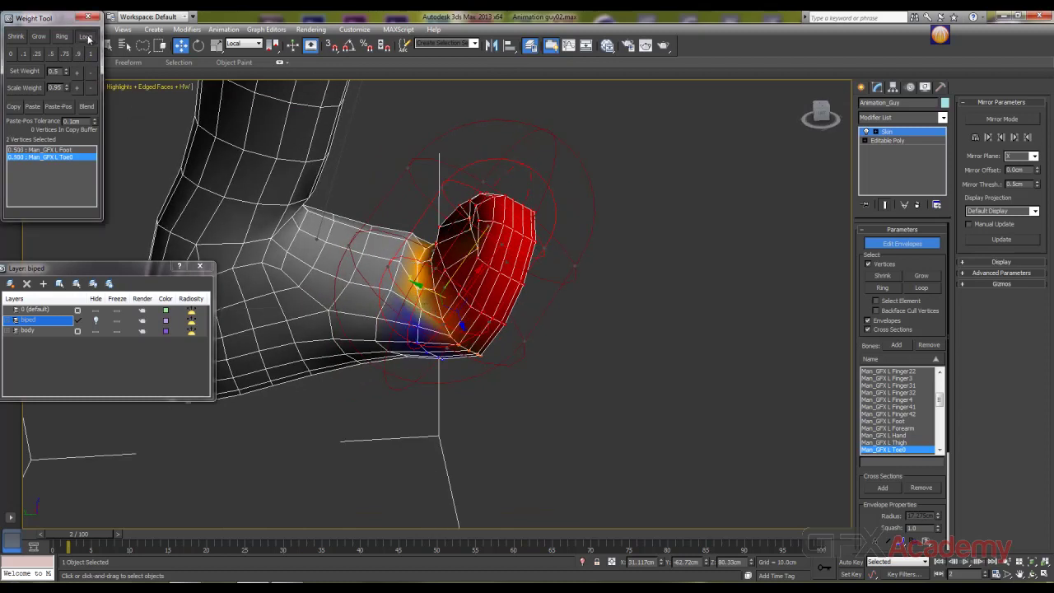
{"action": "left_click", "coordinate": [36, 54]}
{"action": "middle_click_drag", "start_coordinate": [342, 335], "coordinate": [520, 345], "text": "alt"}
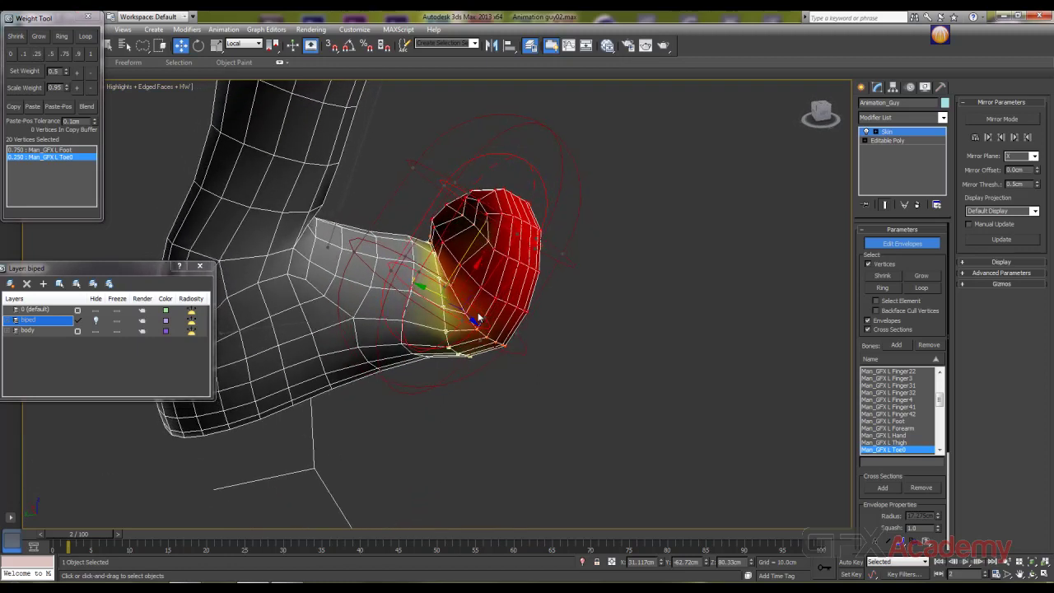
Step: Select the vertex loop just in front of the left toe joint and set its toe bone weight to 0.9
{"action": "left_click", "coordinate": [481, 289]}
{"action": "left_click", "coordinate": [86, 37]}
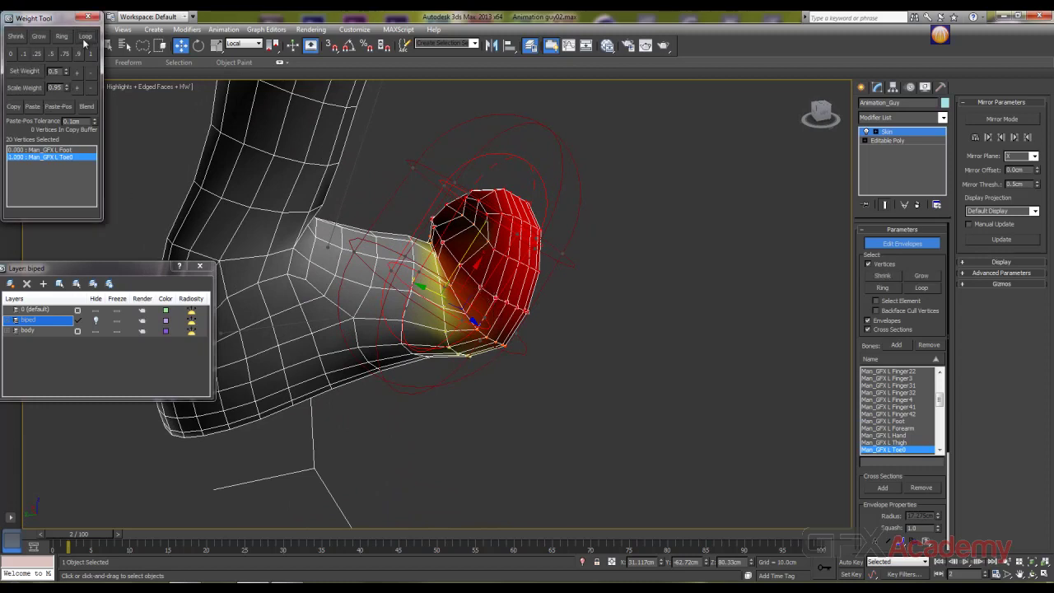
{"action": "left_click", "coordinate": [79, 56]}
{"action": "middle_click_drag", "start_coordinate": [426, 284], "coordinate": [419, 278], "text": "alt"}
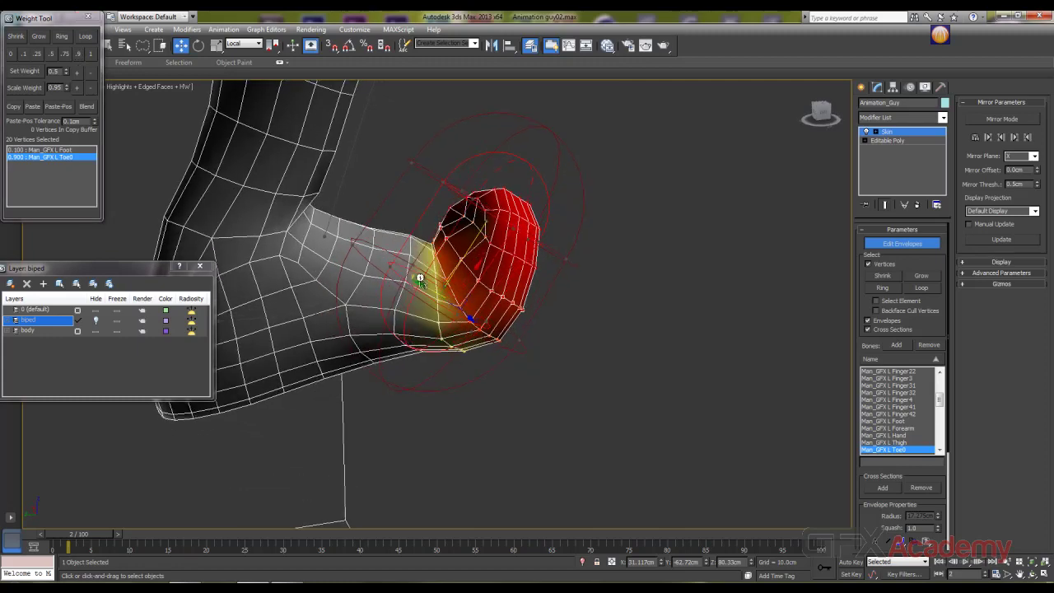
Step: Select the following vertex loop toward the left toe tip and set its toe bone weight to 1
{"action": "left_click", "coordinate": [505, 250]}
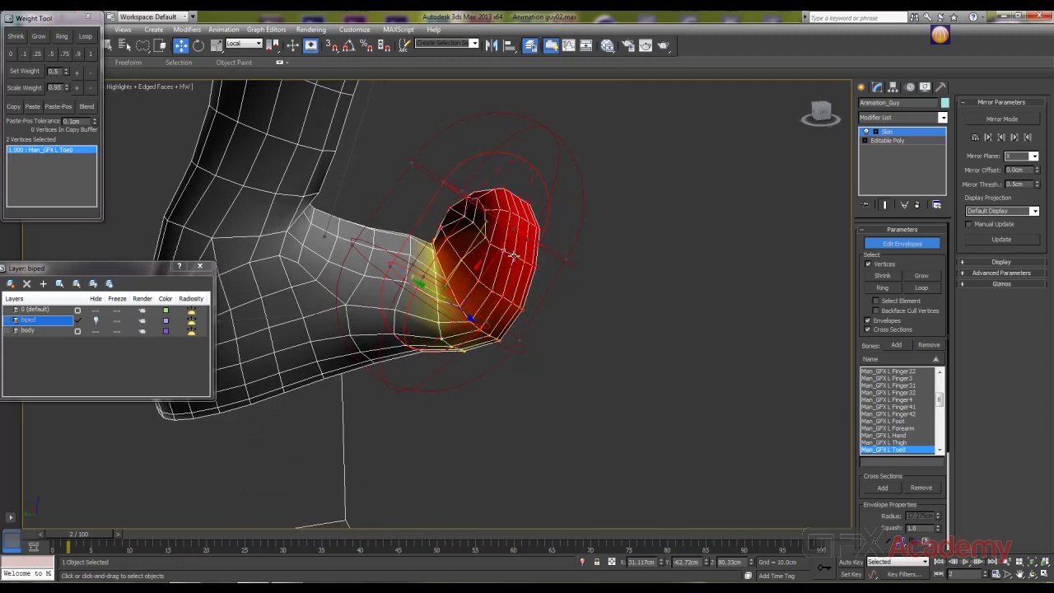
{"action": "left_click", "coordinate": [86, 37]}
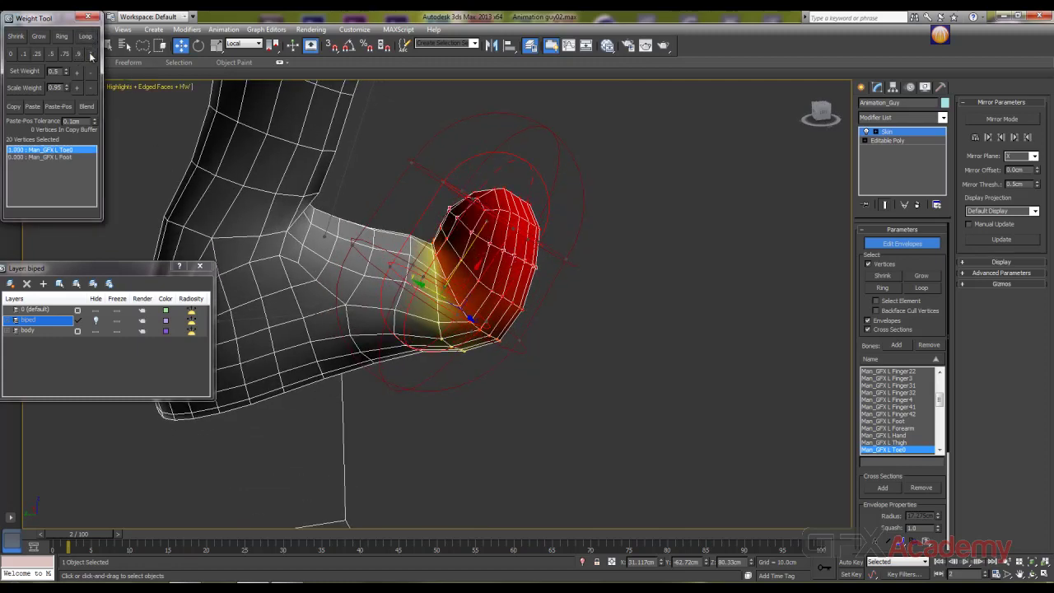
{"action": "left_click", "coordinate": [89, 53]}
Step: Return the timeline to frame 0, and leave envelope editing with the biped layer unhidden
{"action": "middle_click_drag", "start_coordinate": [482, 299], "coordinate": [428, 354], "text": "alt"}
{"action": "middle_click_drag", "start_coordinate": [407, 257], "coordinate": [452, 369]}
{"action": "scroll", "coordinate": [452, 368], "scroll_direction": "down", "scroll_amount": 5}
{"action": "middle_click_drag", "start_coordinate": [411, 321], "coordinate": [380, 382], "text": "alt"}
{"action": "left_click_drag", "start_coordinate": [109, 534], "coordinate": [72, 535]}
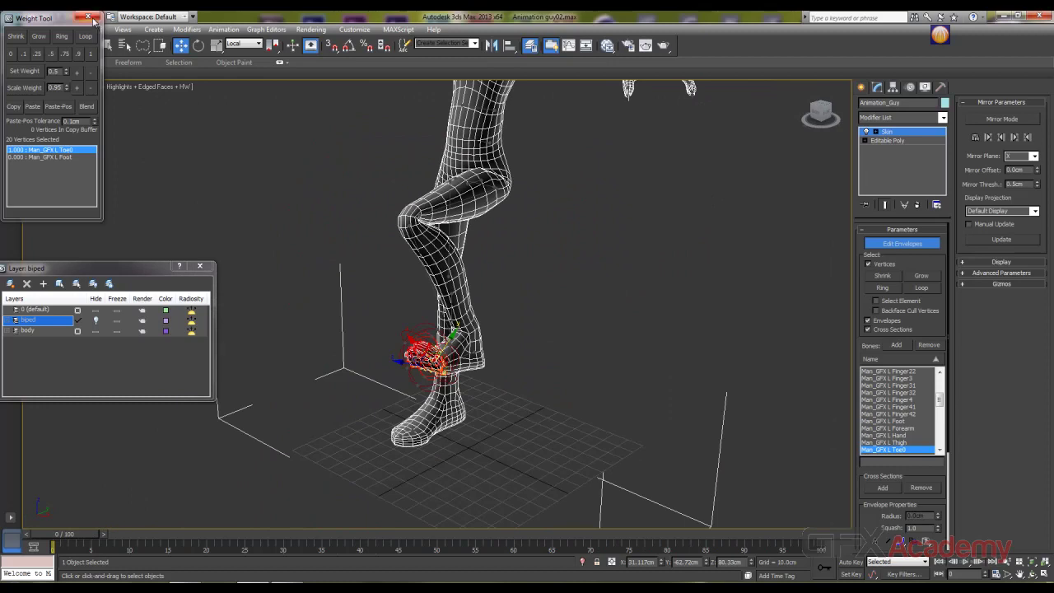
{"action": "middle_click_drag", "start_coordinate": [406, 252], "coordinate": [747, 298], "text": "alt"}
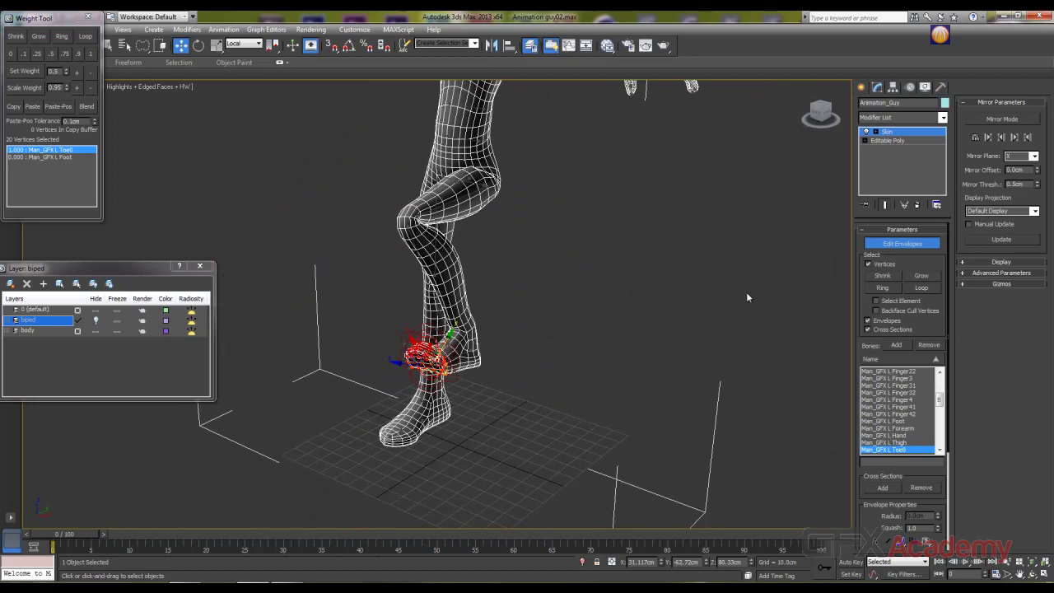
{"action": "left_click", "coordinate": [898, 244]}
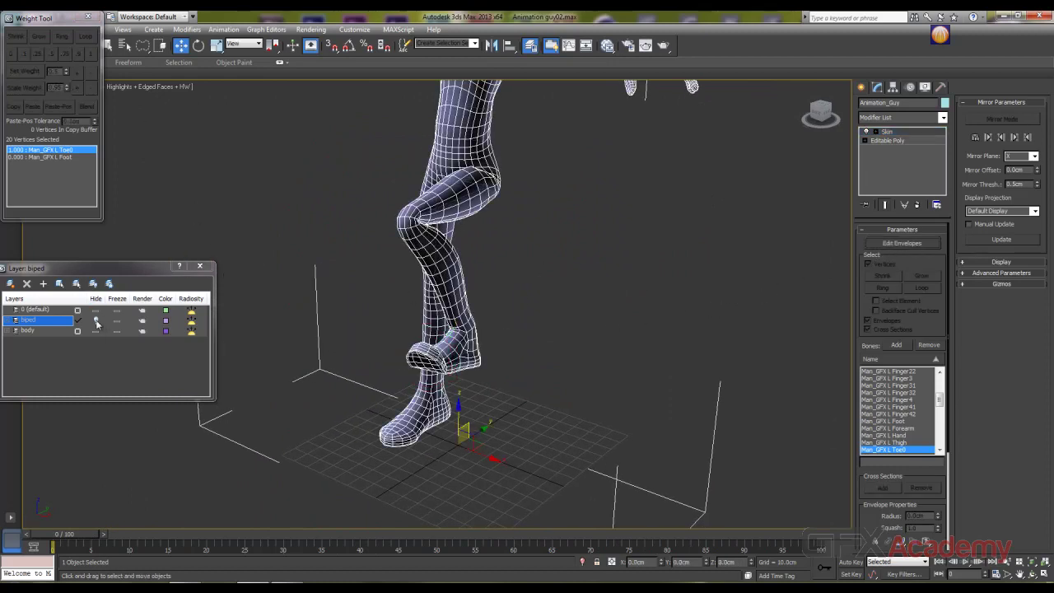
{"action": "left_click", "coordinate": [97, 321]}
{"action": "middle_click_drag", "start_coordinate": [306, 304], "coordinate": [371, 313], "text": "alt"}
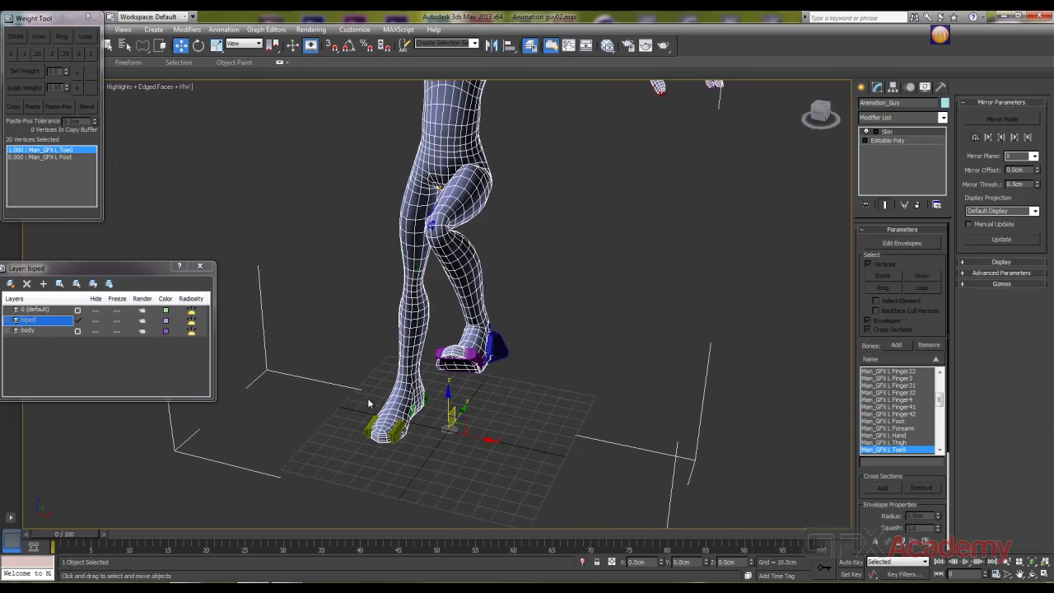
{"action": "middle_click_drag", "start_coordinate": [369, 403], "coordinate": [270, 411], "text": "alt"}
Step: Move the left foot bone forward and up to test the leg's deformation, and bring it down to ground level near the right foot
{"action": "left_click", "coordinate": [370, 346]}
{"action": "middle_click_drag", "start_coordinate": [344, 397], "coordinate": [330, 419], "text": "alt"}
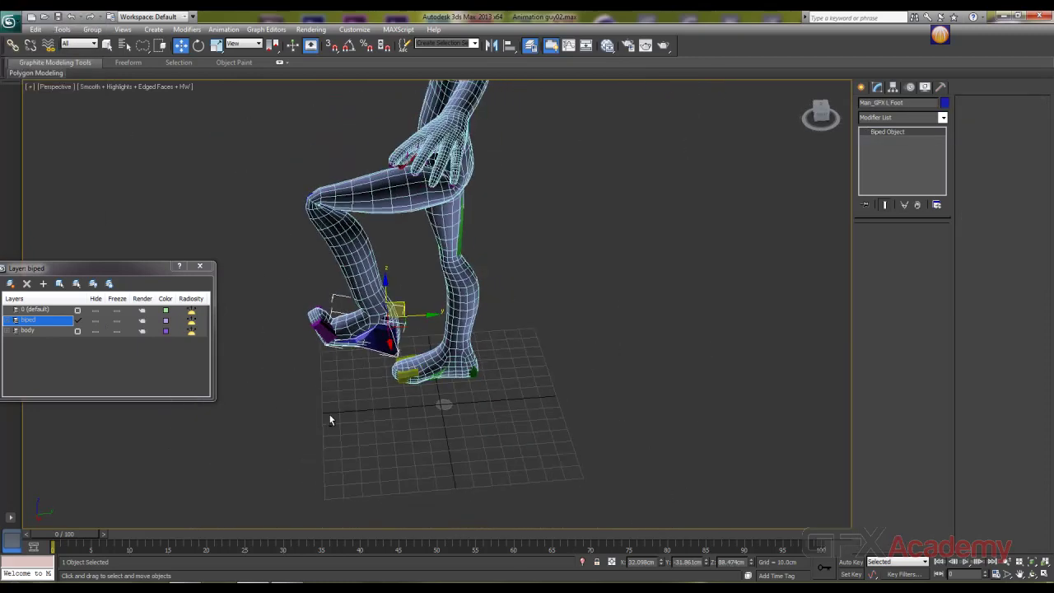
{"action": "left_click_drag", "start_coordinate": [404, 303], "coordinate": [218, 257]}
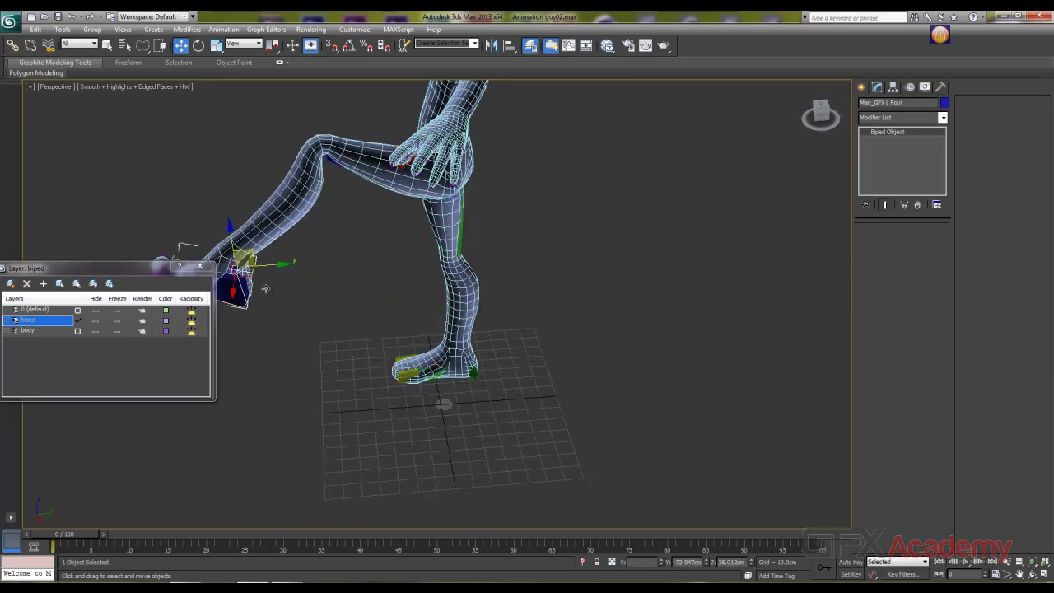
{"action": "left_click_drag", "start_coordinate": [265, 289], "coordinate": [491, 405]}
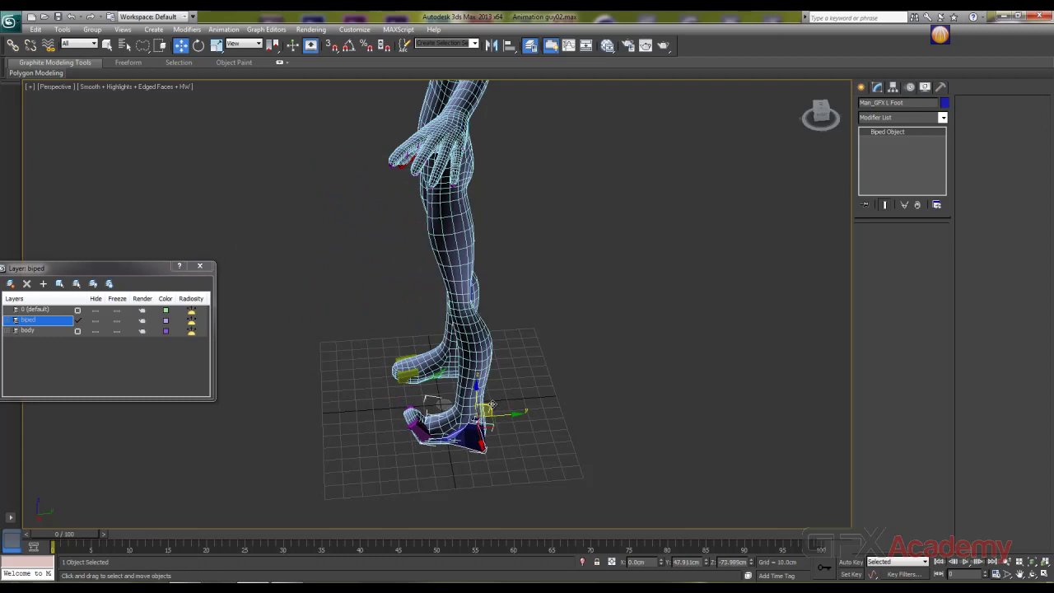
Step: Rotate the left foot bone and the left toe bone so the foot and toes lie flat on the ground
{"action": "middle_click_drag", "start_coordinate": [472, 439], "coordinate": [538, 380]}
{"action": "scroll", "coordinate": [481, 393], "scroll_direction": "up", "scroll_amount": 3}
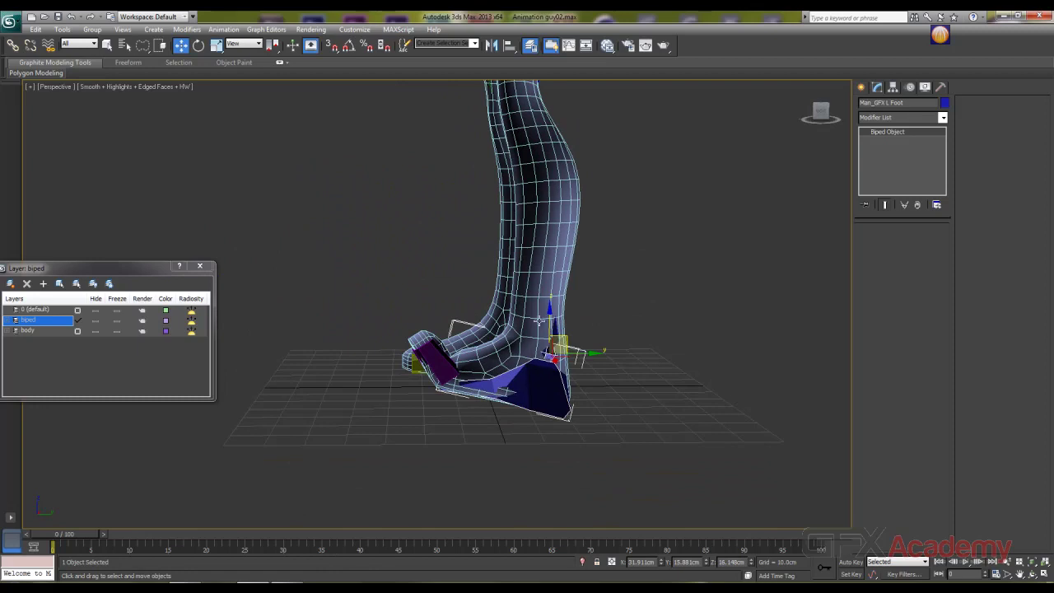
{"action": "key", "text": "e"}
{"action": "left_click_drag", "start_coordinate": [523, 320], "coordinate": [507, 332]}
{"action": "left_click", "coordinate": [443, 385]}
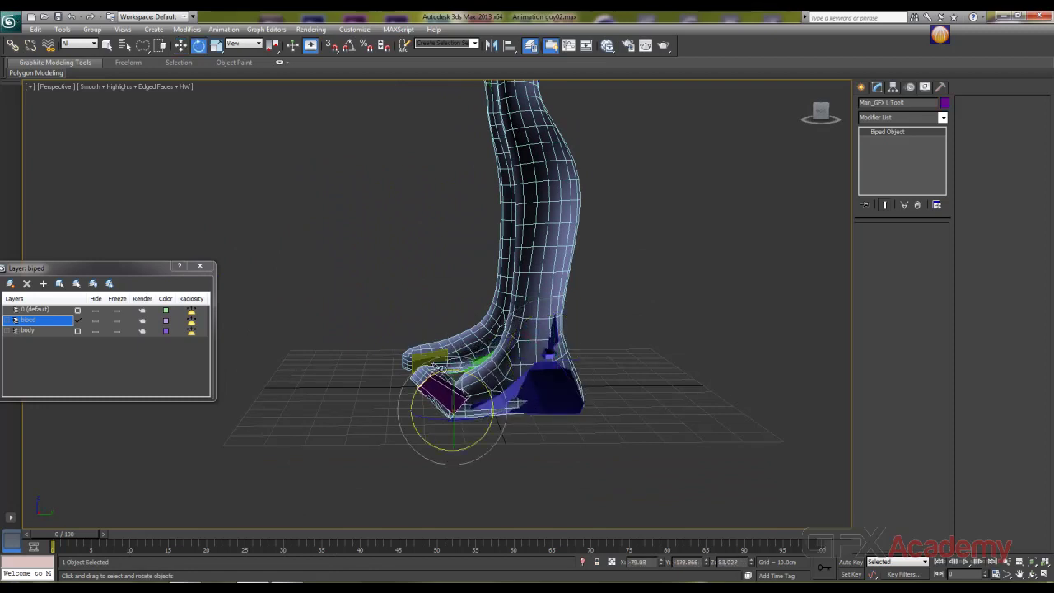
{"action": "left_click_drag", "start_coordinate": [438, 370], "coordinate": [398, 401]}
{"action": "middle_click_drag", "start_coordinate": [398, 401], "coordinate": [414, 384], "text": "alt"}
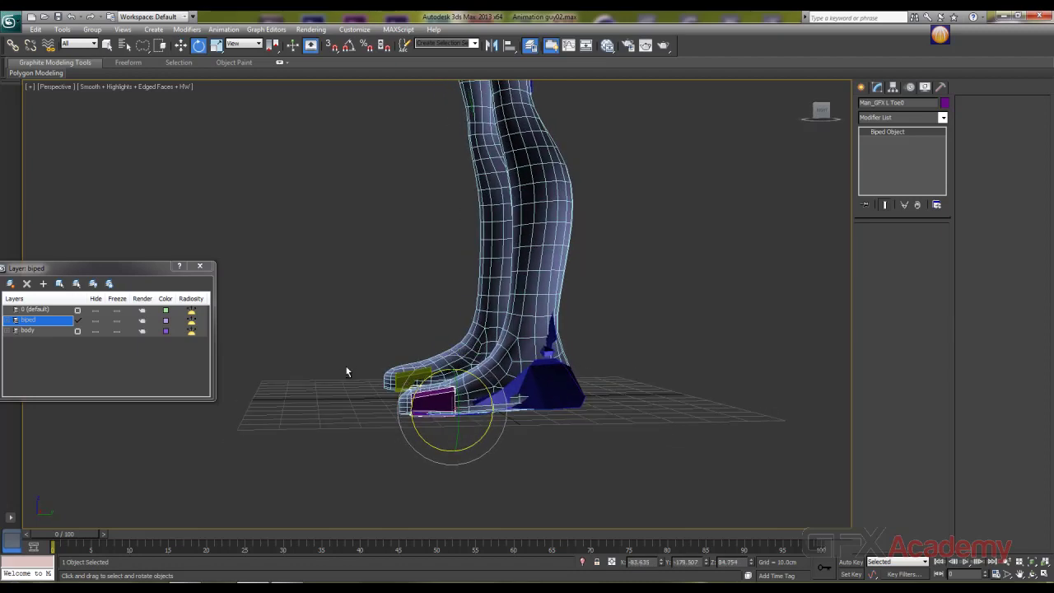
{"action": "mouse_move", "coordinate": [349, 370]}
{"action": "middle_mouse_down", "text": "alt"}
{"action": "mouse_move", "coordinate": [443, 384]}
{"action": "mouse_move", "coordinate": [428, 356]}
{"action": "mouse_move", "coordinate": [354, 358]}
{"action": "middle_mouse_up", "text": "alt"}
Step: Rotate the left foot bone slightly as seen from the front to straighten the foot
{"action": "left_click", "coordinate": [527, 405]}
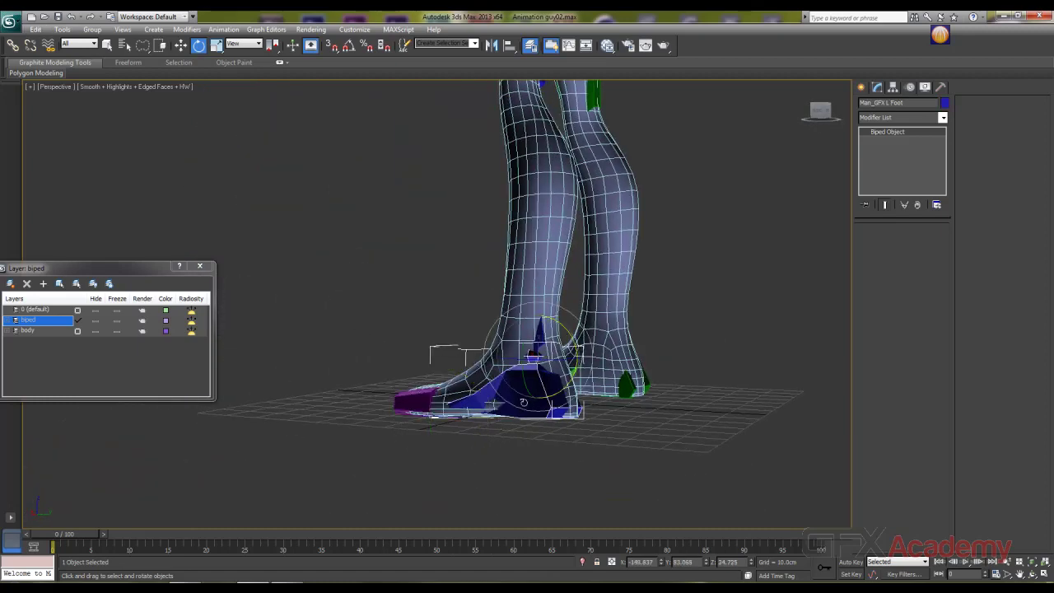
{"action": "middle_click_drag", "start_coordinate": [446, 388], "coordinate": [576, 411], "text": "alt"}
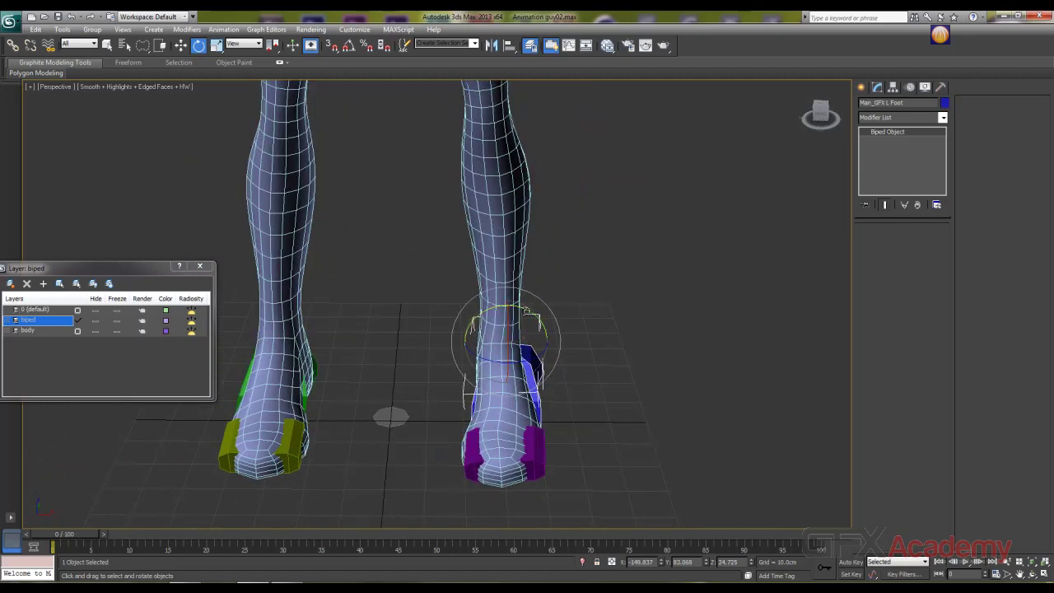
{"action": "left_click_drag", "start_coordinate": [521, 312], "coordinate": [531, 311]}
{"action": "middle_click_drag", "start_coordinate": [494, 371], "coordinate": [363, 396], "text": "alt"}
{"action": "middle_click_drag", "start_coordinate": [569, 294], "coordinate": [530, 466]}
{"action": "scroll", "coordinate": [529, 362], "scroll_direction": "down", "scroll_amount": 5}
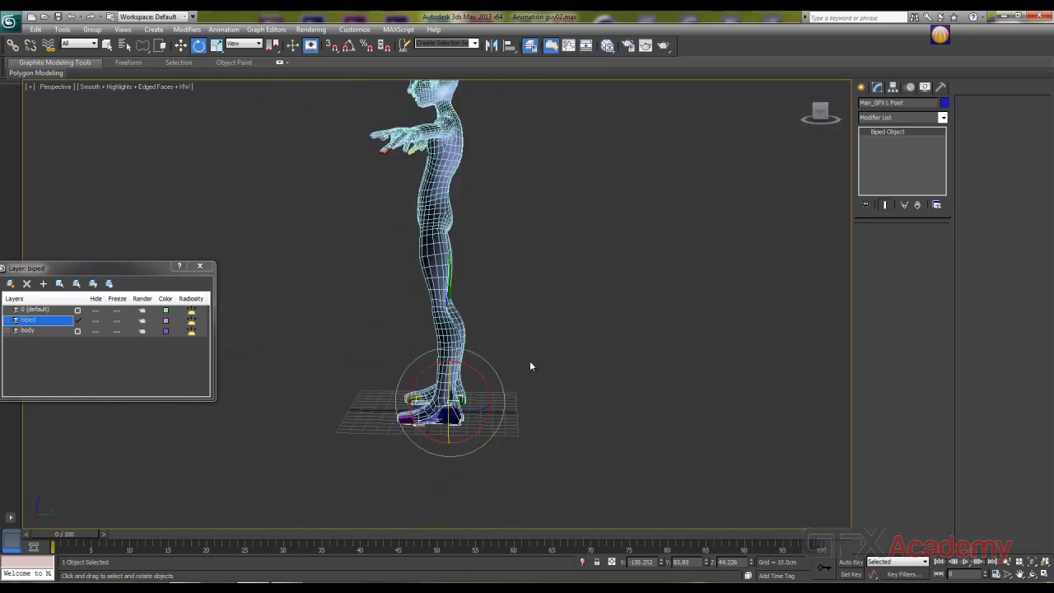
Step: Examine the whole character mesh from the back, front and side for the pose of the torso and legs
{"action": "middle_click_drag", "start_coordinate": [607, 165], "coordinate": [486, 243], "text": "alt"}
{"action": "scroll", "coordinate": [501, 297], "scroll_direction": "up", "scroll_amount": 4}
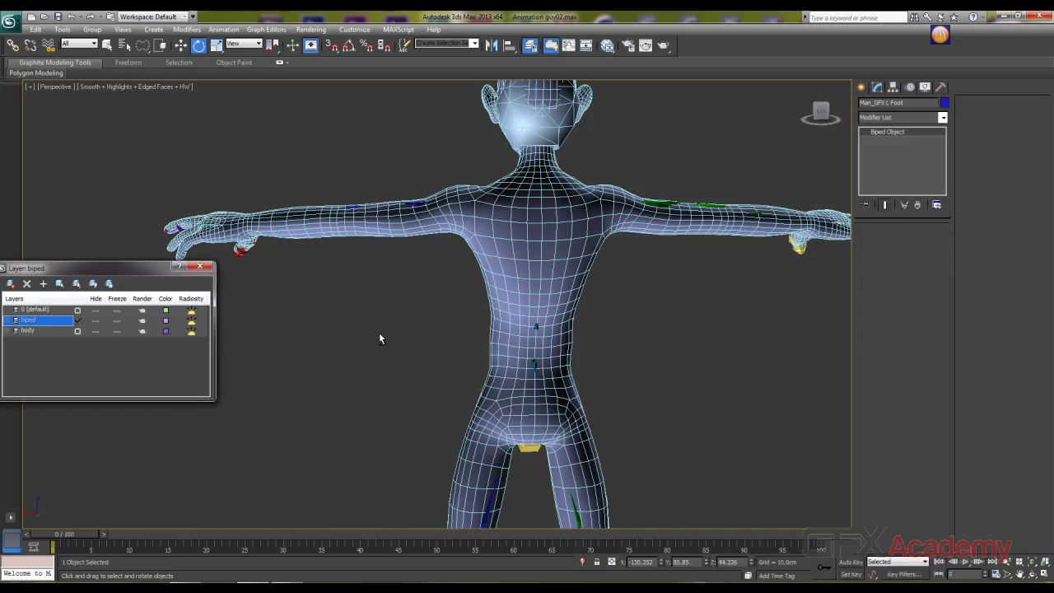
{"action": "middle_click_drag", "start_coordinate": [379, 338], "coordinate": [440, 234], "text": "alt"}
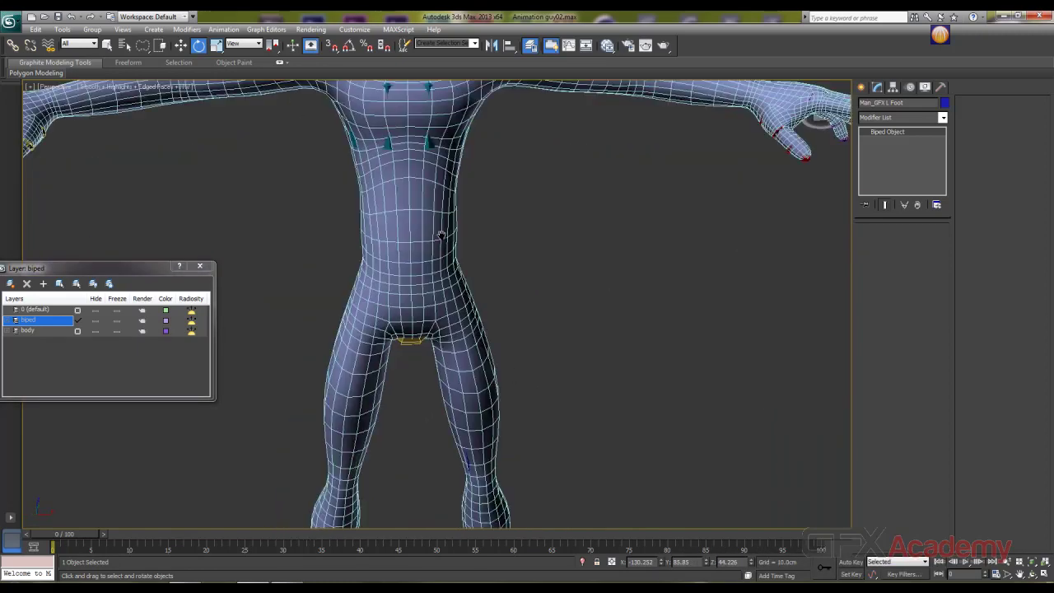
{"action": "scroll", "coordinate": [440, 247], "scroll_direction": "down", "scroll_amount": 3}
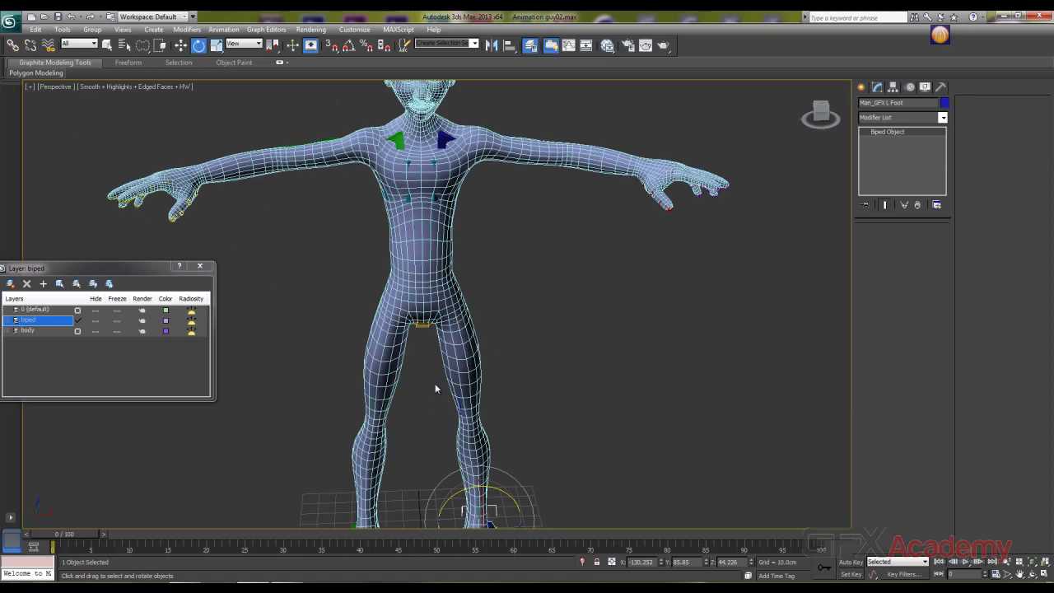
{"action": "middle_click_drag", "start_coordinate": [396, 395], "coordinate": [408, 370]}
{"action": "scroll", "coordinate": [397, 349], "scroll_direction": "down", "scroll_amount": 3}
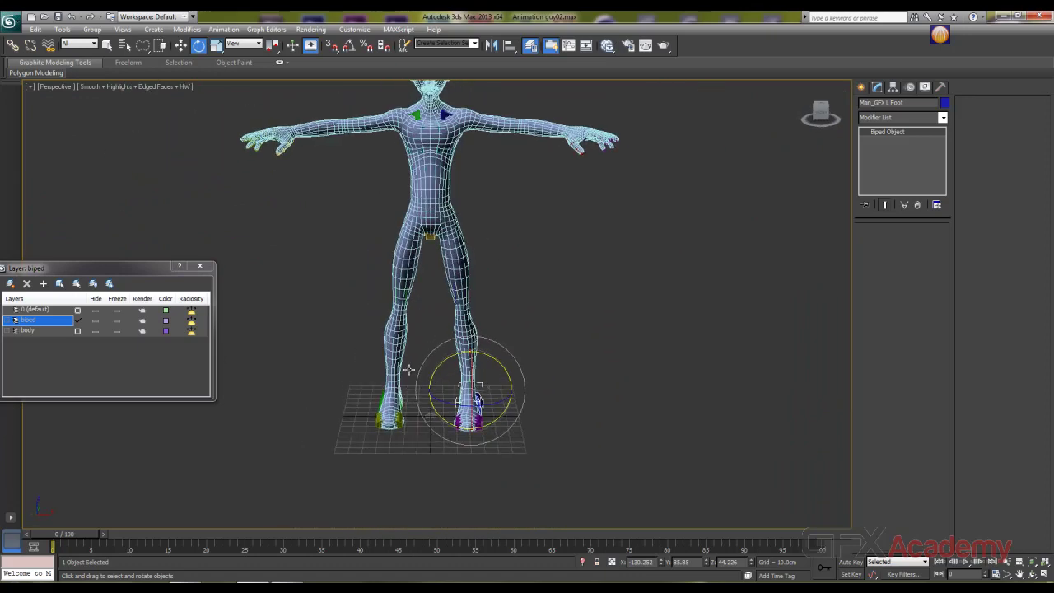
{"action": "middle_click_drag", "start_coordinate": [381, 415], "coordinate": [427, 439], "text": "alt"}
{"action": "left_click_drag", "start_coordinate": [427, 439], "coordinate": [450, 430], "text": "alt"}
Step: Try moving the right foot bone to check how the right leg's mesh follows, and select the left foot bone
{"action": "left_click", "coordinate": [446, 440]}
{"action": "scroll", "coordinate": [449, 445], "scroll_direction": "up", "scroll_amount": 3}
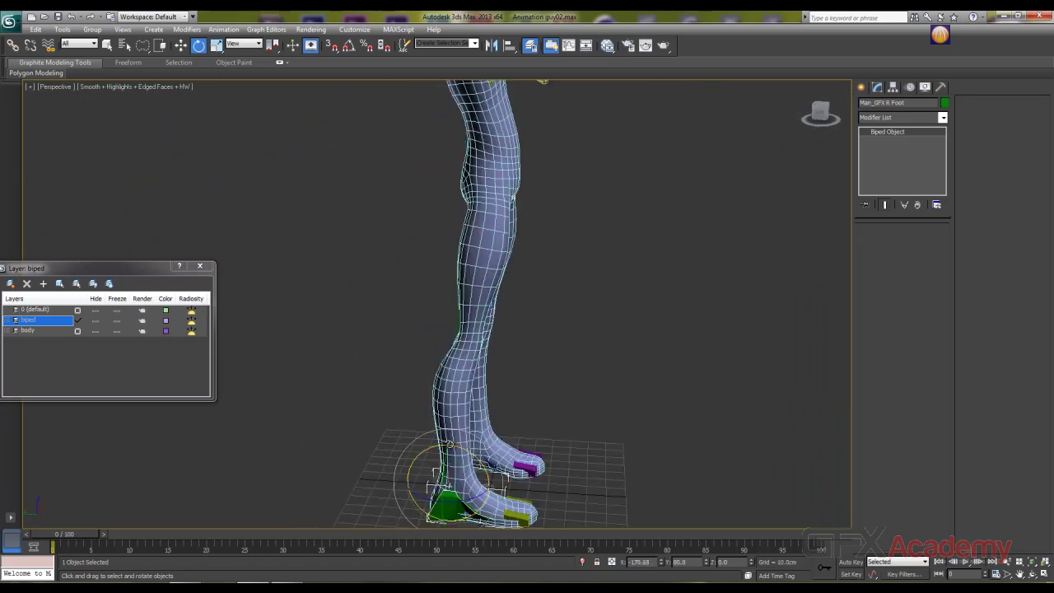
{"action": "key", "text": "w"}
{"action": "left_click_drag", "start_coordinate": [437, 472], "coordinate": [562, 385]}
{"action": "middle_click_drag", "start_coordinate": [655, 397], "coordinate": [482, 280], "text": "alt"}
{"action": "left_click", "coordinate": [549, 401]}
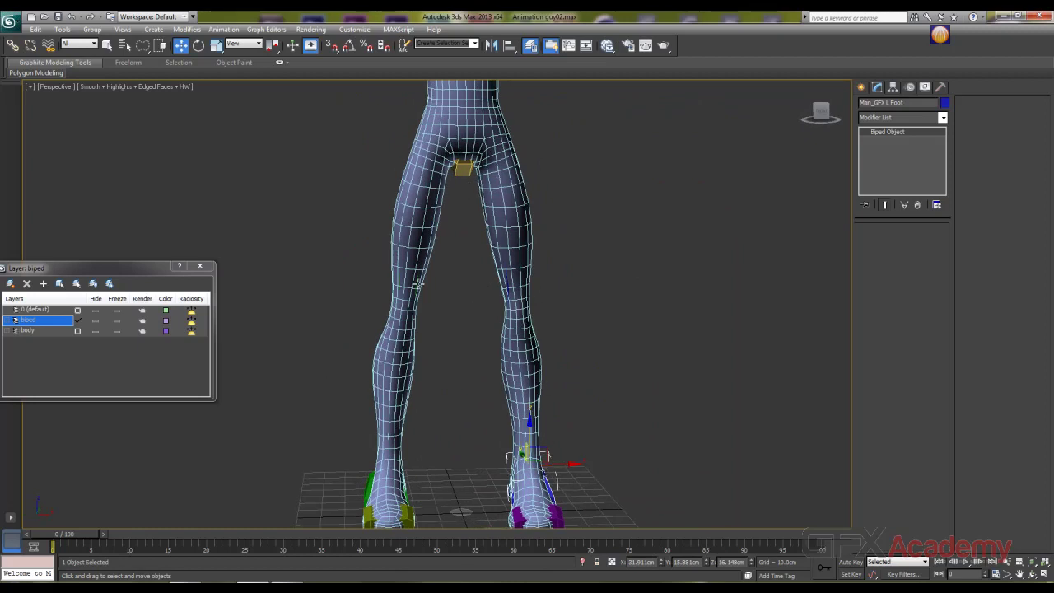
Step: Resume envelope editing in the character mesh's Skin modifier, select the left calf bone's envelope, and refresh the pose at frame 0
{"action": "left_click", "coordinate": [474, 111]}
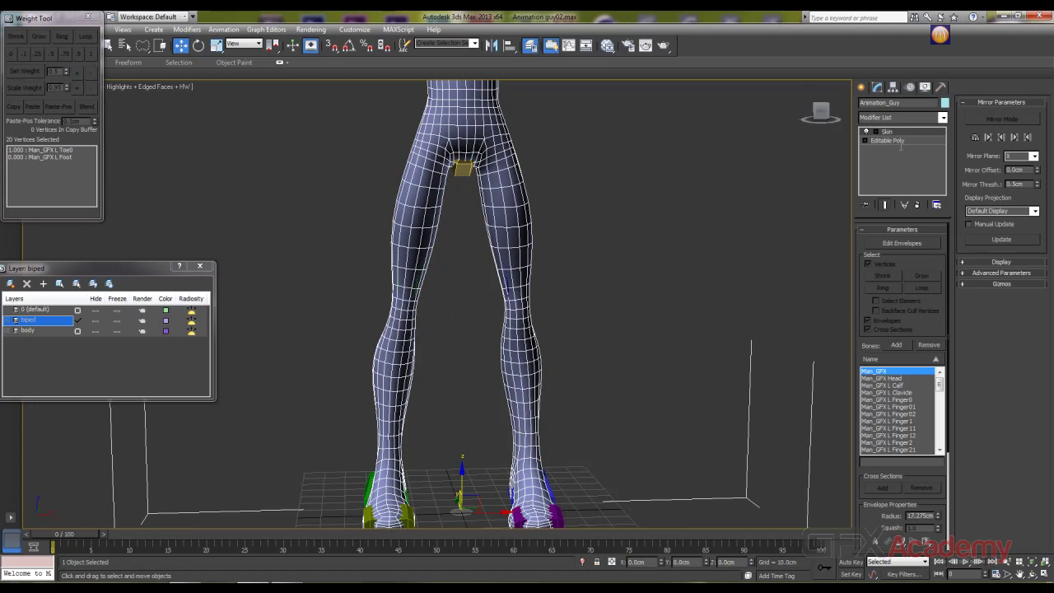
{"action": "left_click", "coordinate": [895, 243]}
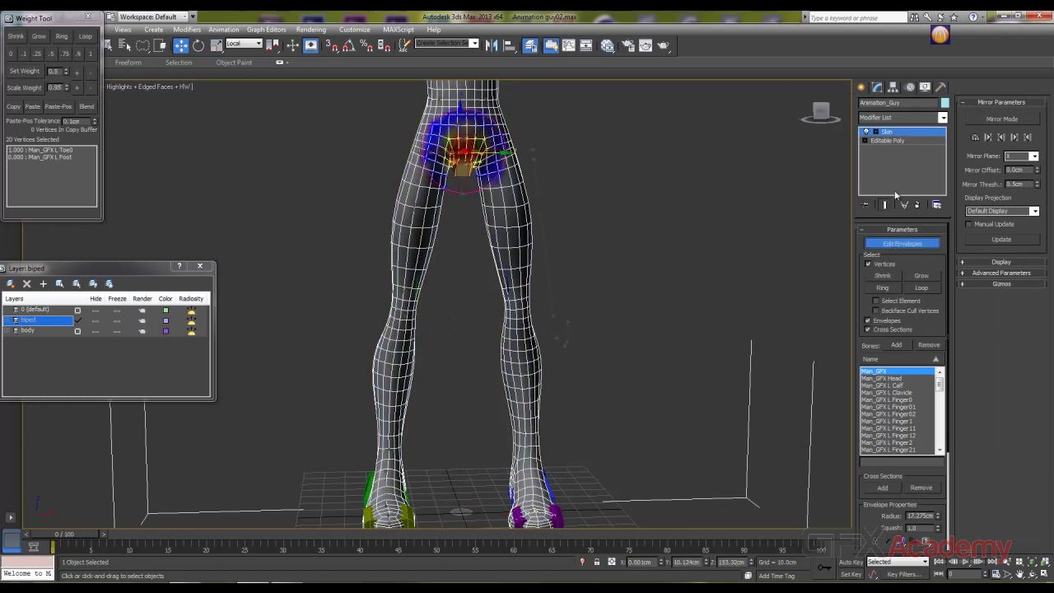
{"action": "left_click", "coordinate": [508, 230]}
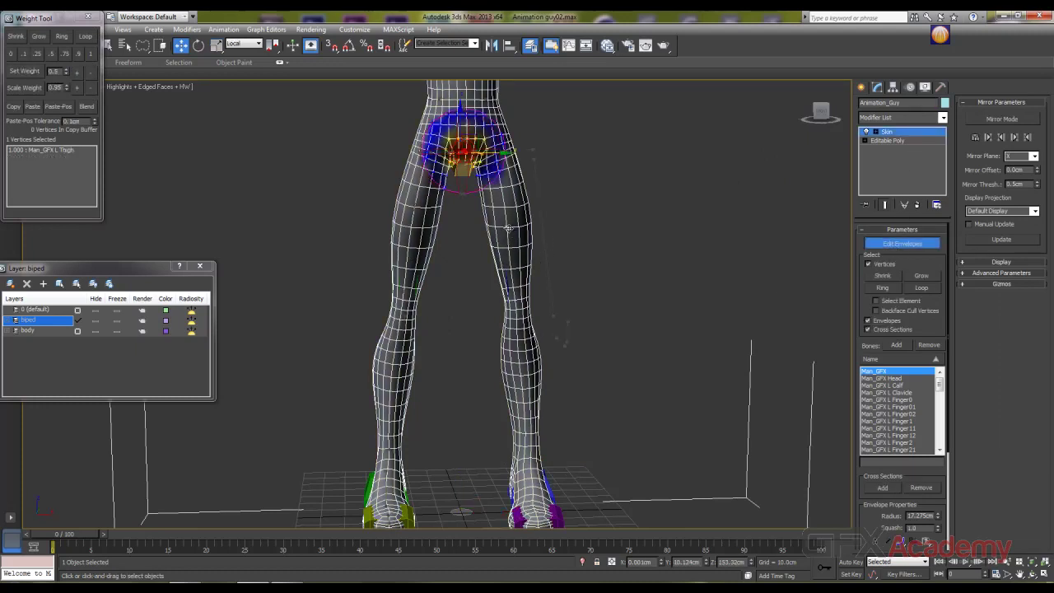
{"action": "left_click", "coordinate": [545, 246]}
{"action": "middle_click_drag", "start_coordinate": [722, 259], "coordinate": [497, 276], "text": "alt"}
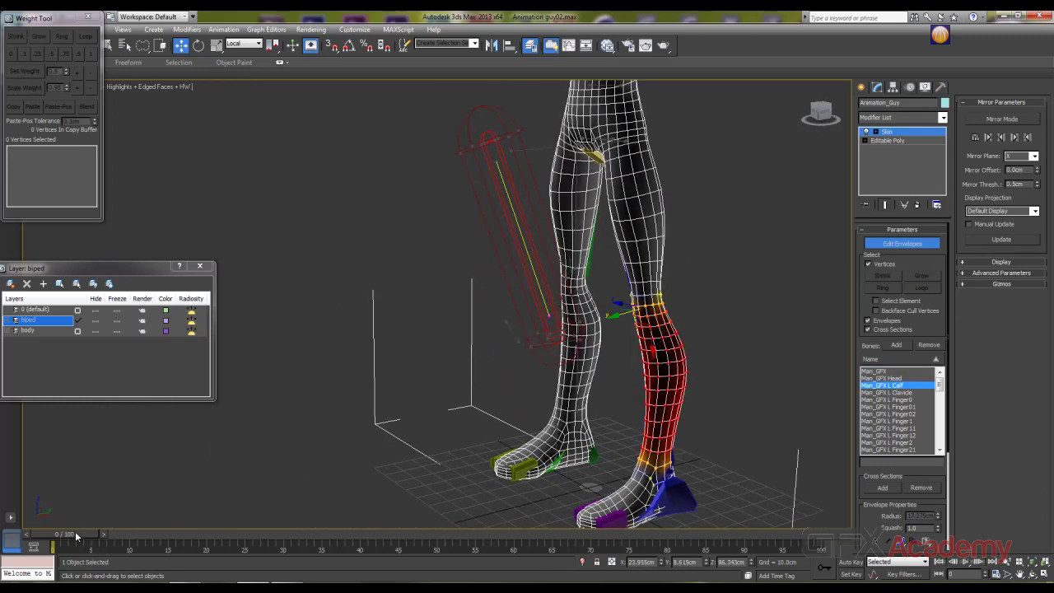
{"action": "mouse_move", "coordinate": [76, 536]}
{"action": "left_mouse_down"}
{"action": "mouse_move", "coordinate": [89, 536]}
{"action": "mouse_move", "coordinate": [58, 536]}
{"action": "left_mouse_up"}
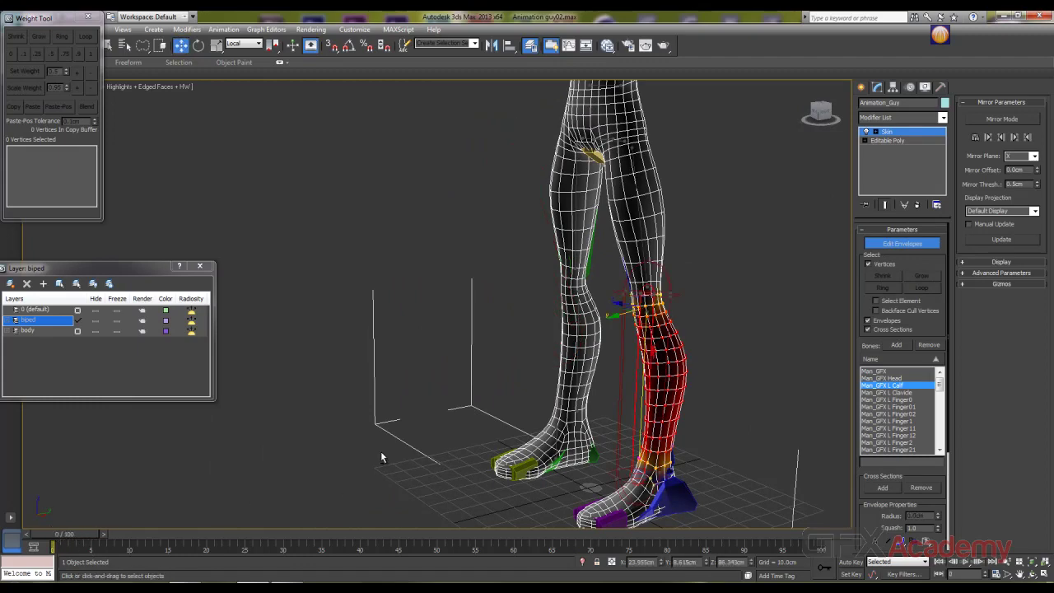
Step: Inspect the envelopes and weights of the left thigh, left foot and left toe bones in turn
{"action": "middle_click_drag", "start_coordinate": [381, 457], "coordinate": [713, 236], "text": "alt"}
{"action": "left_click", "coordinate": [645, 233]}
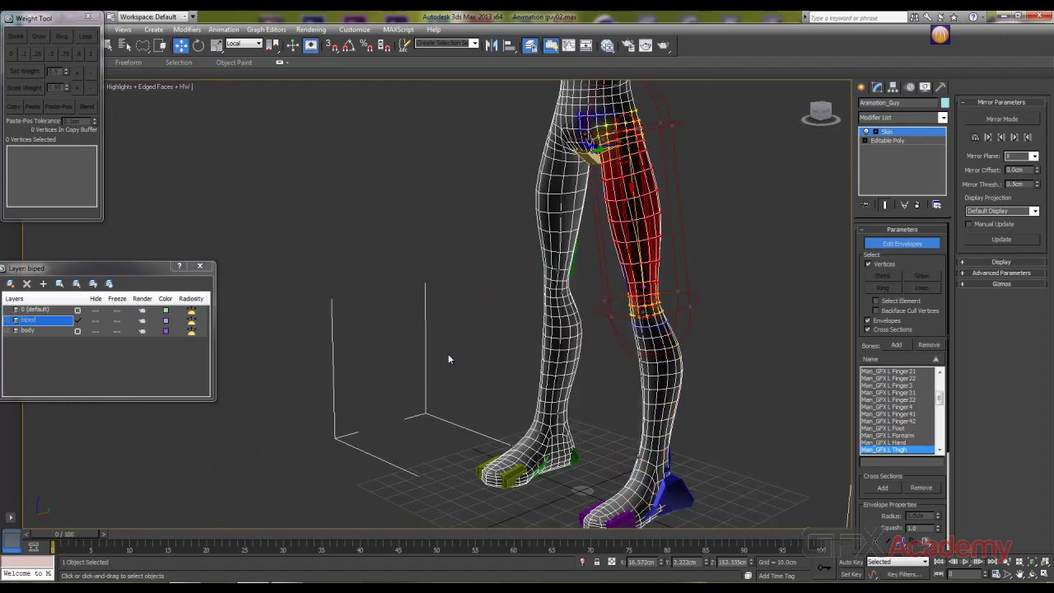
{"action": "left_click", "coordinate": [651, 504]}
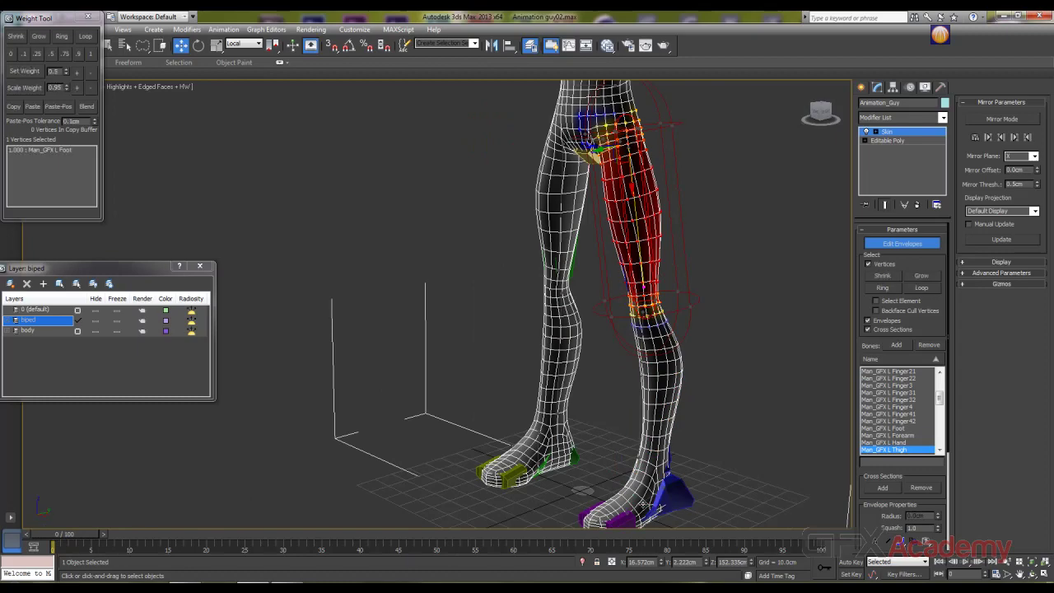
{"action": "middle_click_drag", "start_coordinate": [676, 510], "coordinate": [646, 421]}
{"action": "scroll", "coordinate": [672, 450], "scroll_direction": "up", "scroll_amount": 5}
{"action": "middle_click_drag", "start_coordinate": [681, 460], "coordinate": [435, 370]}
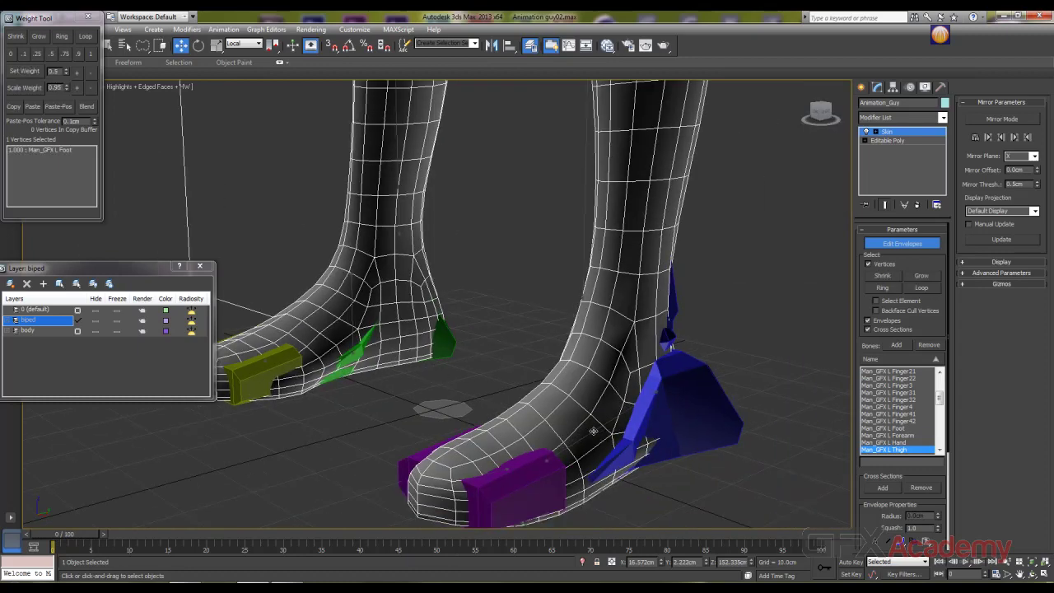
{"action": "left_click", "coordinate": [606, 423]}
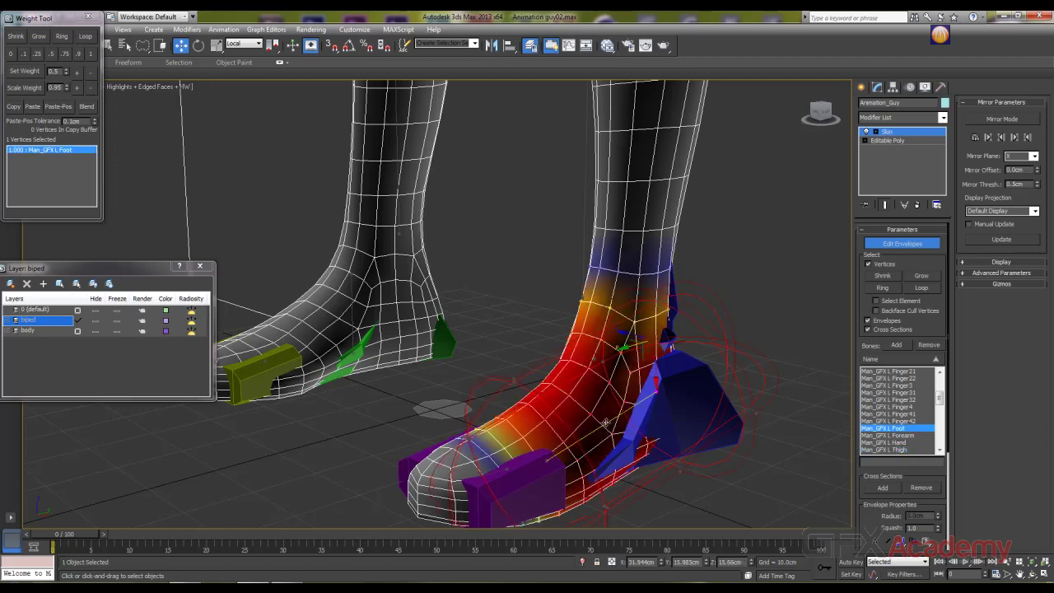
{"action": "middle_click_drag", "start_coordinate": [545, 448], "coordinate": [536, 387], "text": "alt"}
{"action": "left_click", "coordinate": [540, 381]}
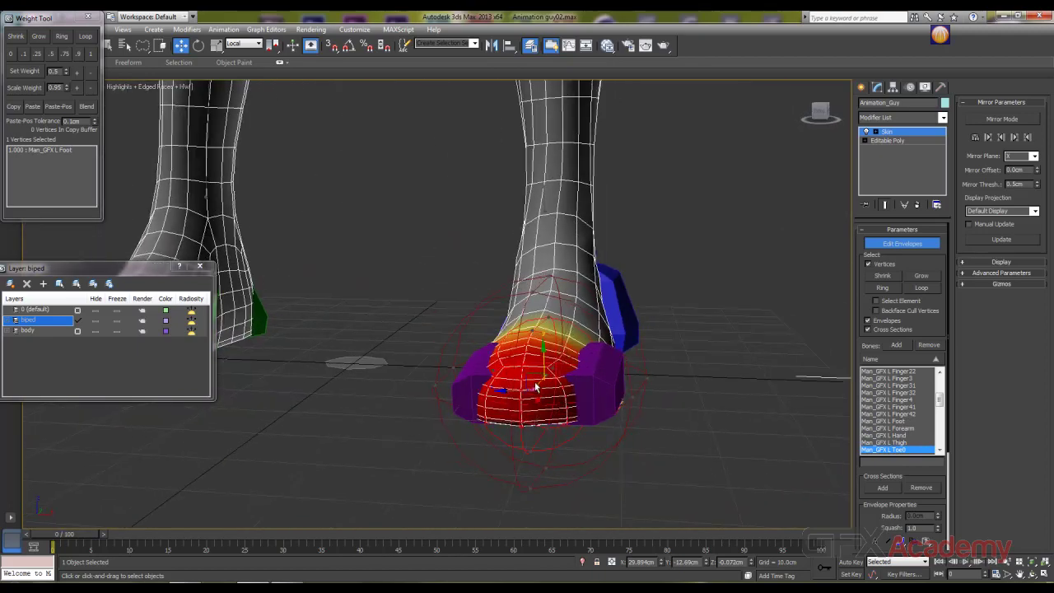
Step: Examine both legs of the mesh from the front and side to compare their shape
{"action": "middle_click_drag", "start_coordinate": [565, 248], "coordinate": [580, 380]}
{"action": "scroll", "coordinate": [580, 352], "scroll_direction": "down", "scroll_amount": 3}
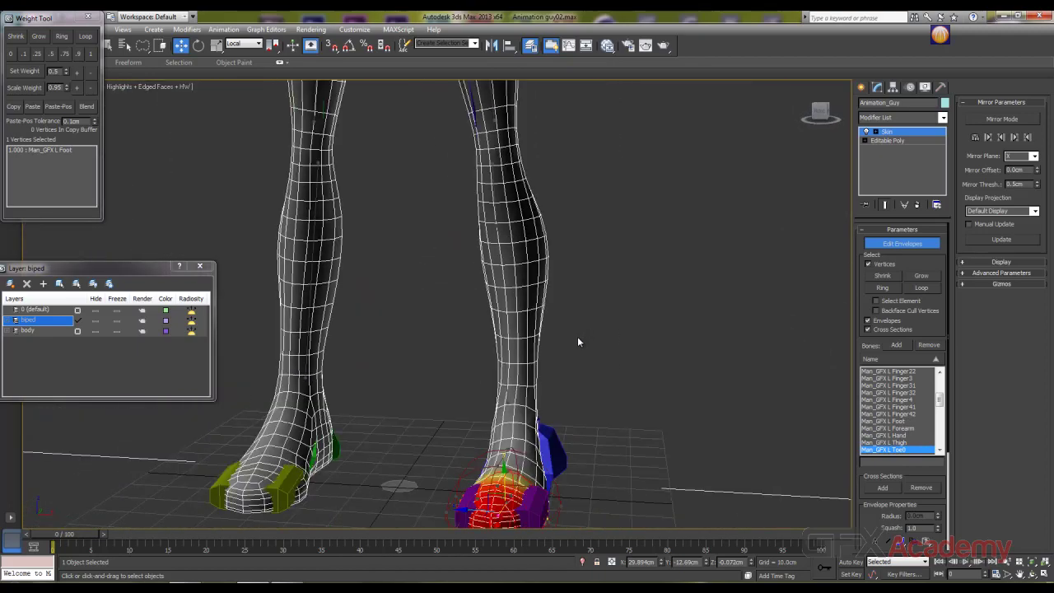
{"action": "middle_click_drag", "start_coordinate": [578, 336], "coordinate": [515, 304], "text": "alt"}
{"action": "scroll", "coordinate": [516, 364], "scroll_direction": "up", "scroll_amount": 2}
{"action": "scroll", "coordinate": [516, 364], "scroll_direction": "down", "scroll_amount": 3}
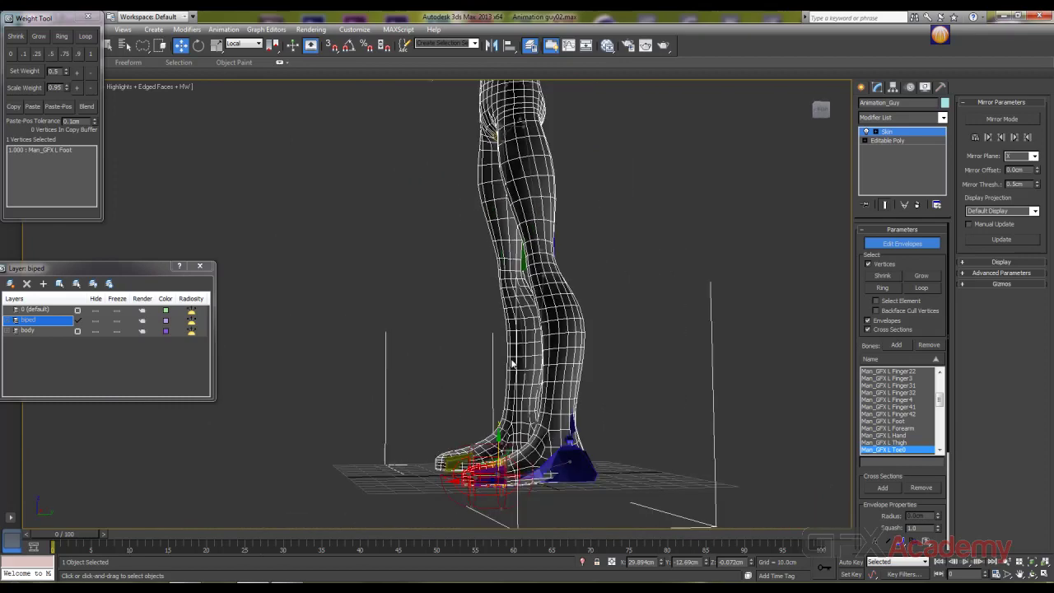
{"action": "middle_click_drag", "start_coordinate": [516, 364], "coordinate": [544, 358], "text": "alt"}
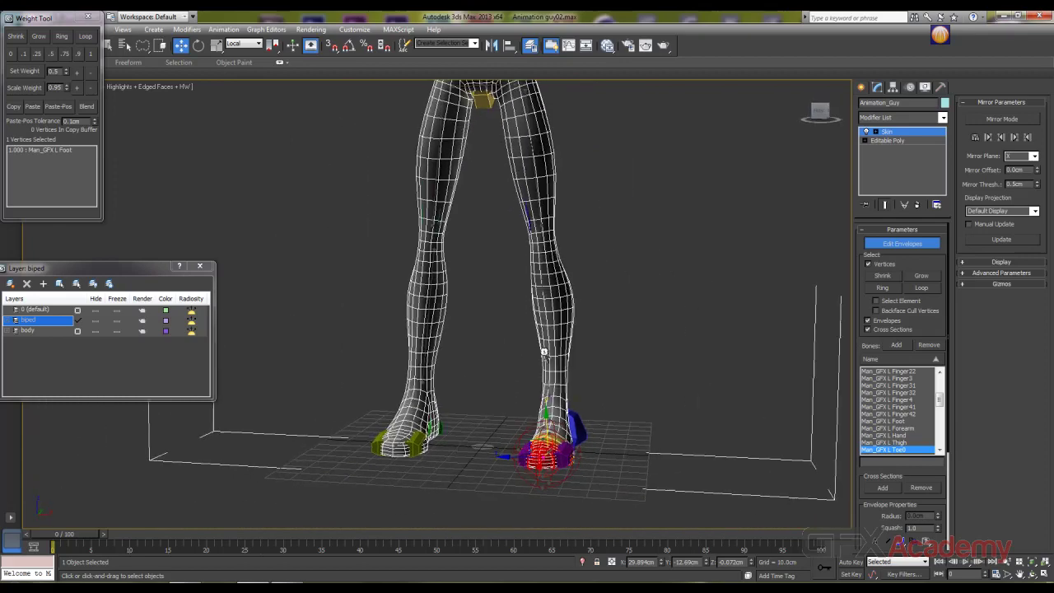
{"action": "scroll", "coordinate": [545, 358], "scroll_direction": "up", "scroll_amount": 3}
{"action": "scroll", "coordinate": [519, 352], "scroll_direction": "down", "scroll_amount": 3}
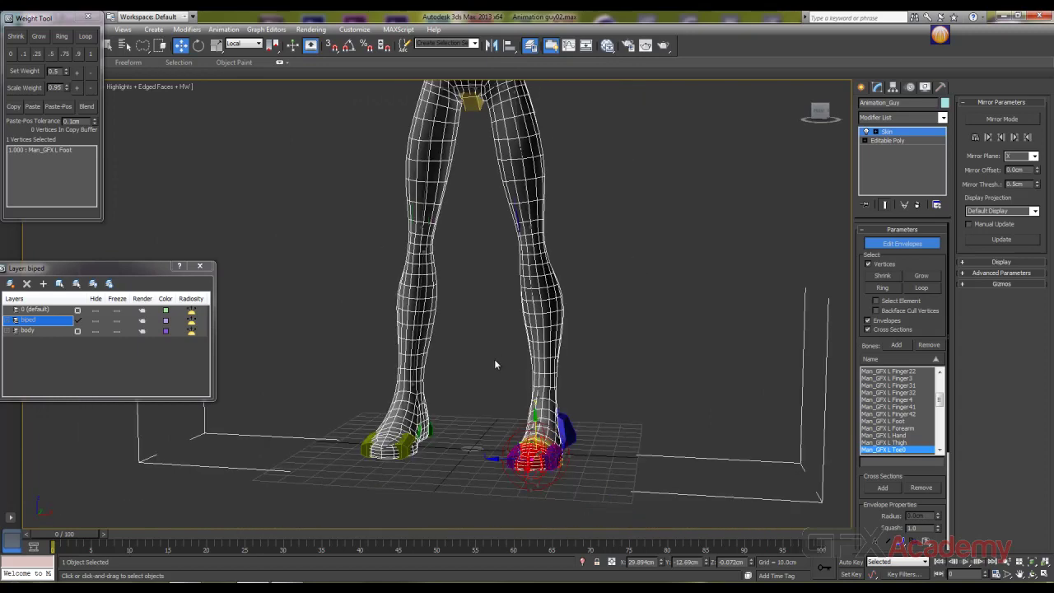
{"action": "middle_click_drag", "start_coordinate": [500, 265], "coordinate": [492, 290], "text": "alt"}
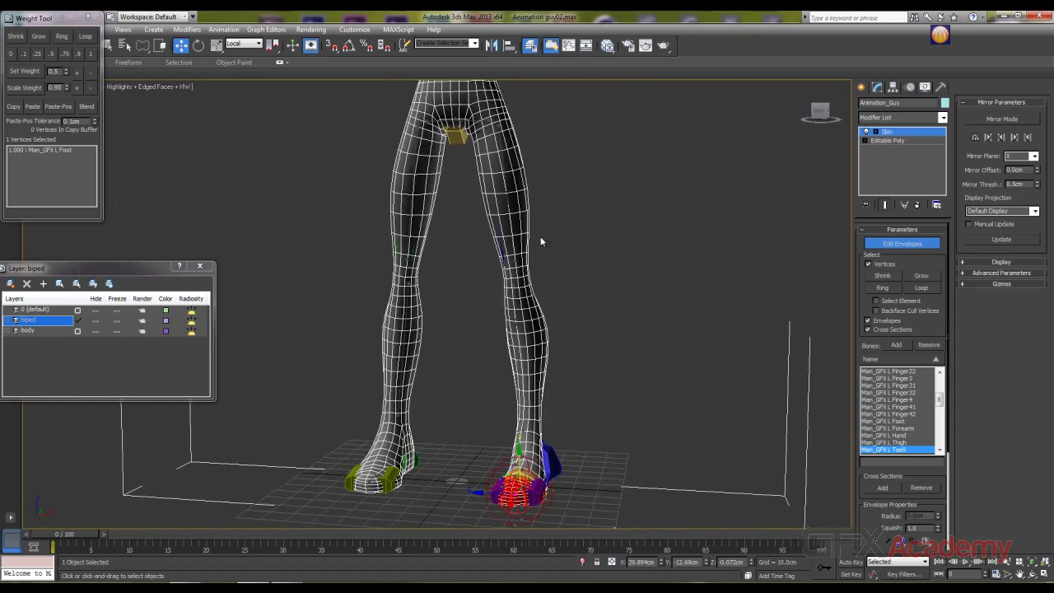
Step: Select the left thigh bone's envelope and check its weights from the hip down to the knee
{"action": "left_click", "coordinate": [516, 194]}
{"action": "middle_click_drag", "start_coordinate": [565, 217], "coordinate": [617, 287], "text": "alt"}
{"action": "scroll", "coordinate": [616, 288], "scroll_direction": "up", "scroll_amount": 3}
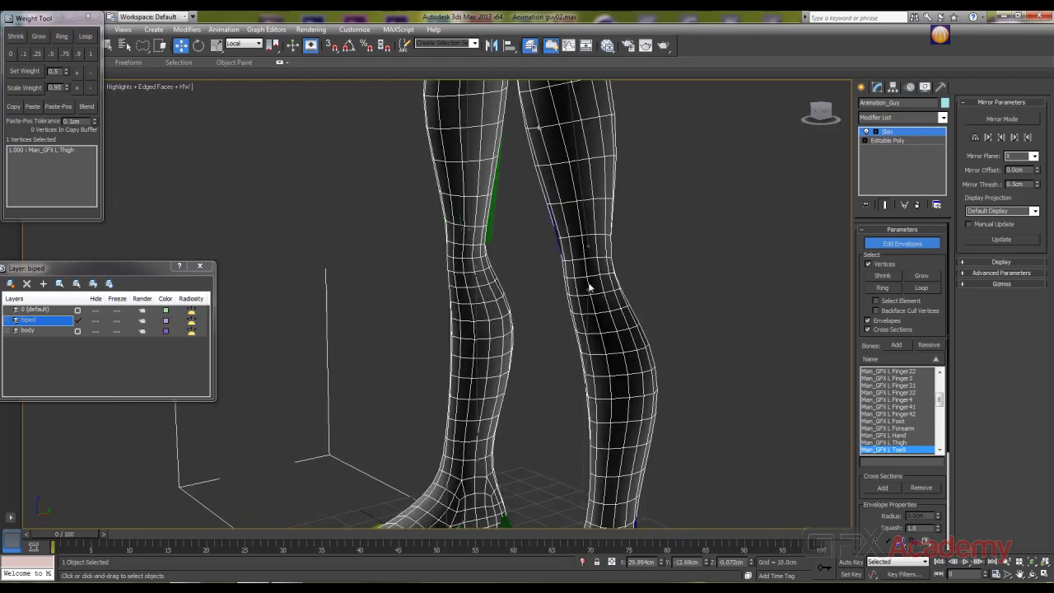
{"action": "left_click", "coordinate": [582, 190]}
{"action": "middle_click_drag", "start_coordinate": [537, 267], "coordinate": [574, 281], "text": "alt"}
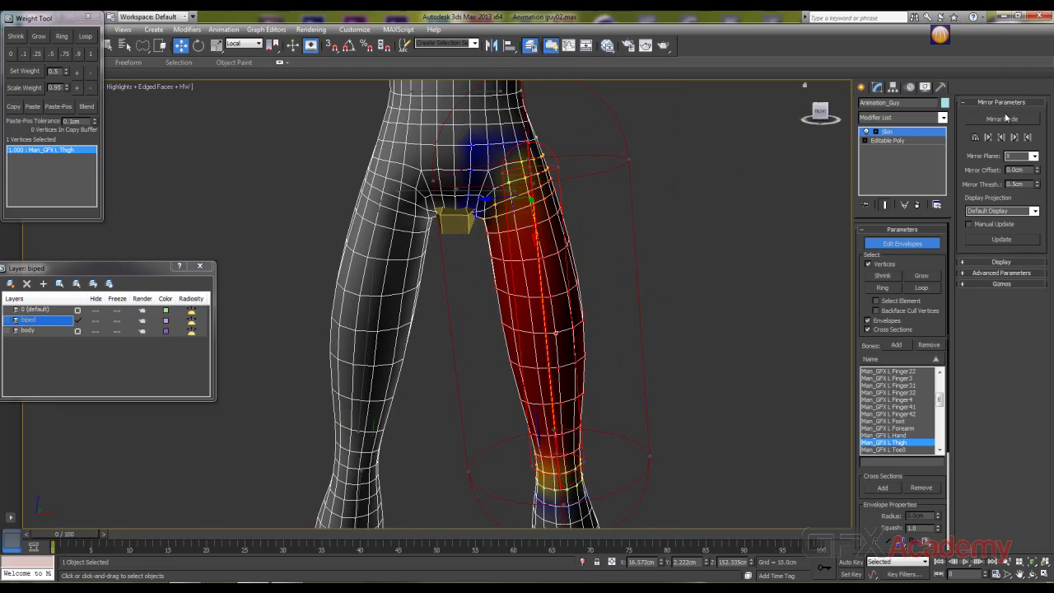
{"action": "middle_click_drag", "start_coordinate": [628, 255], "coordinate": [640, 254], "text": "alt"}
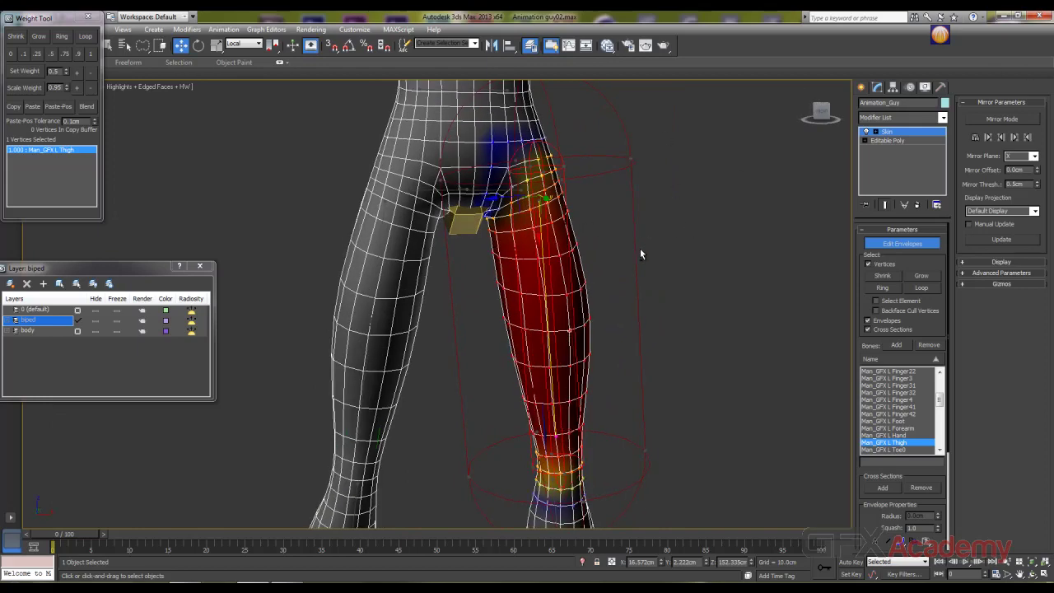
{"action": "left_click", "coordinate": [997, 120]}
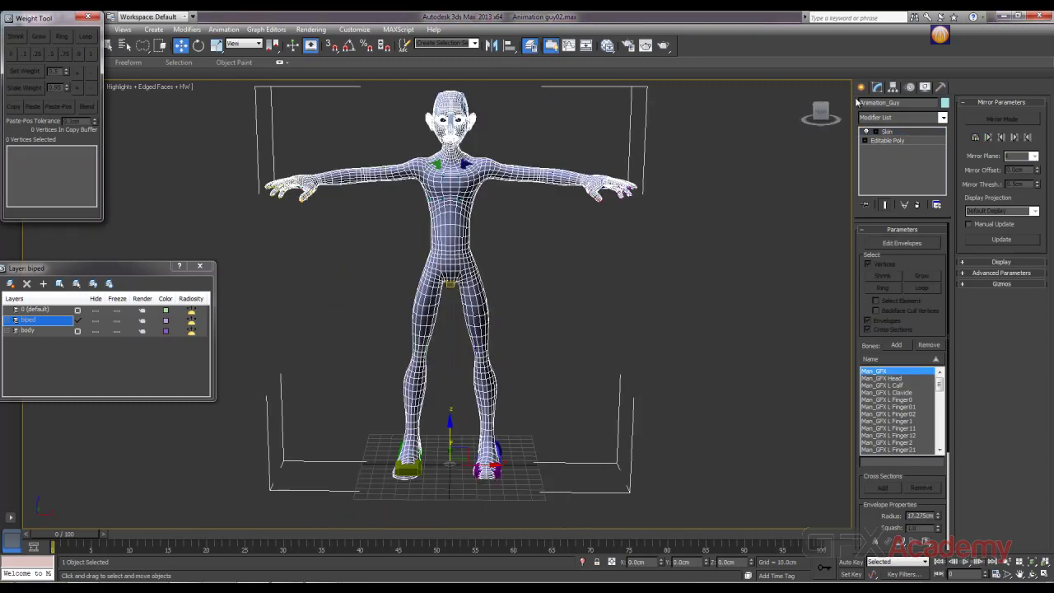
Step: Resume envelope editing in the character mesh's Skin modifier and select the left thigh bone's envelope
{"action": "scroll", "coordinate": [487, 236], "scroll_direction": "up", "scroll_amount": 5}
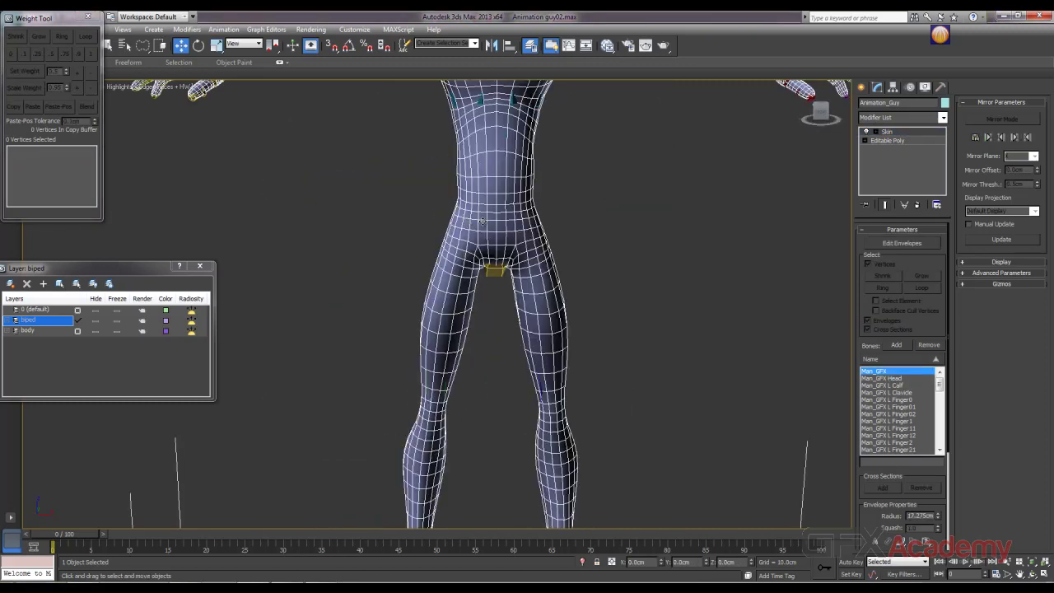
{"action": "scroll", "coordinate": [487, 236], "scroll_direction": "down", "scroll_amount": 1}
{"action": "scroll", "coordinate": [487, 237], "scroll_direction": "down", "scroll_amount": 5}
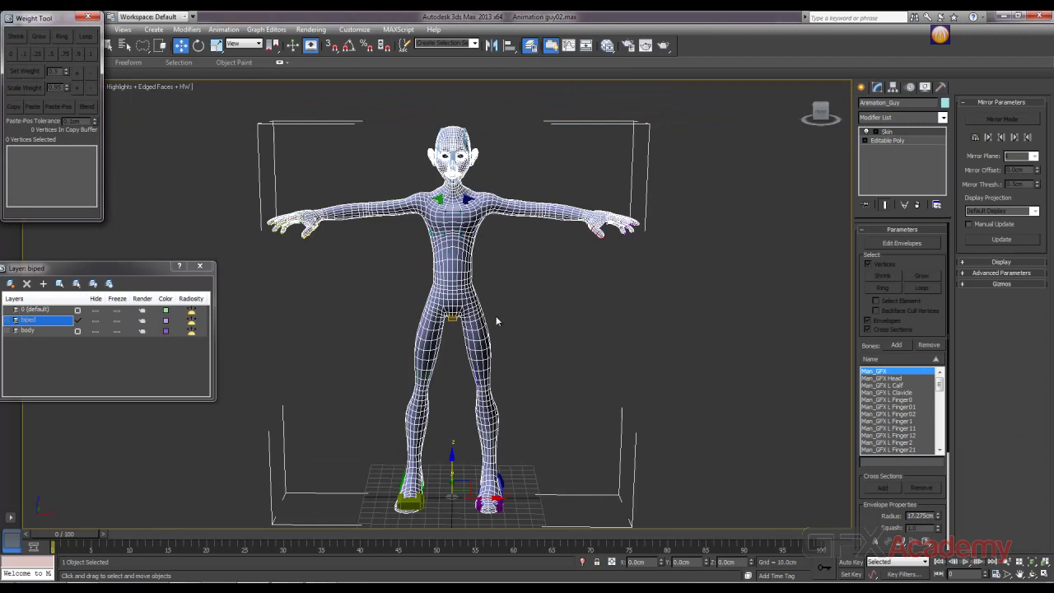
{"action": "left_click", "coordinate": [894, 243]}
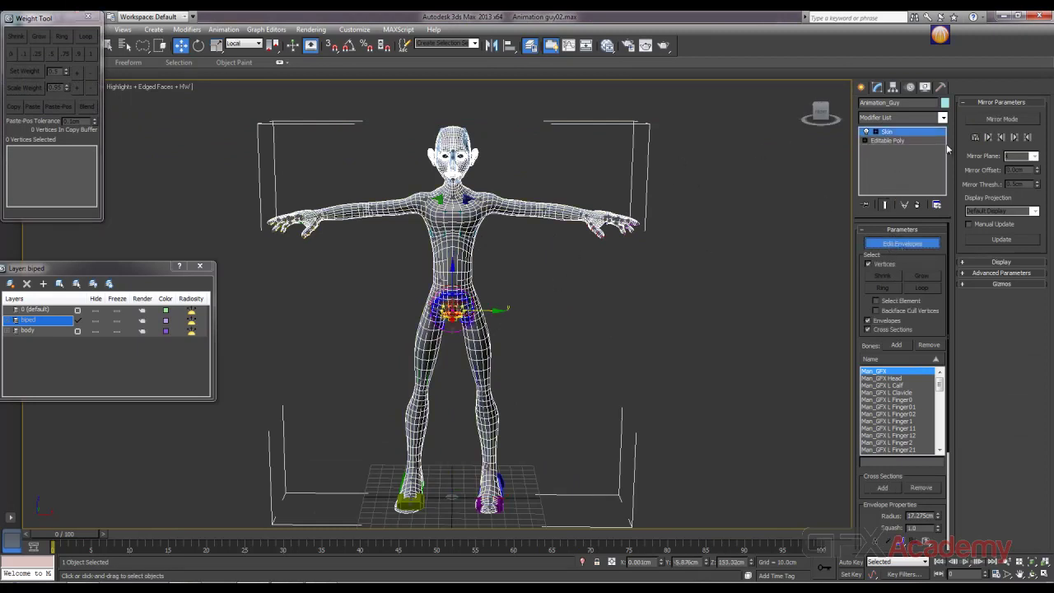
{"action": "scroll", "coordinate": [477, 318], "scroll_direction": "up", "scroll_amount": 4}
{"action": "scroll", "coordinate": [477, 319], "scroll_direction": "up", "scroll_amount": 3}
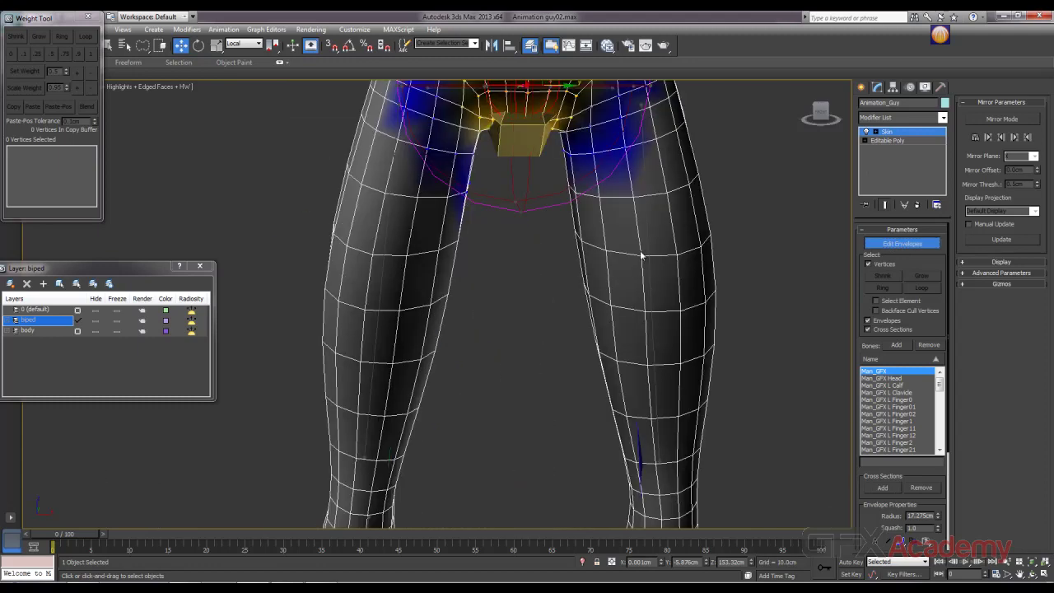
{"action": "left_click", "coordinate": [648, 269]}
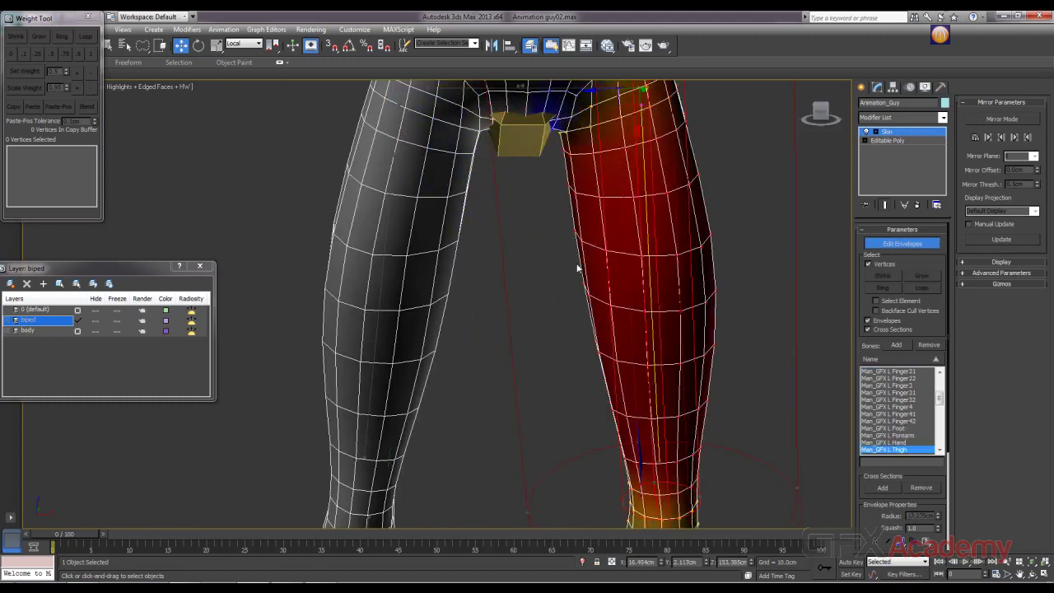
Step: Turn on Mirror Mode for the Skin modifier and examine the mirror plane across the whole character
{"action": "scroll", "coordinate": [559, 272], "scroll_direction": "down", "scroll_amount": 5}
{"action": "scroll", "coordinate": [520, 307], "scroll_direction": "up", "scroll_amount": 5}
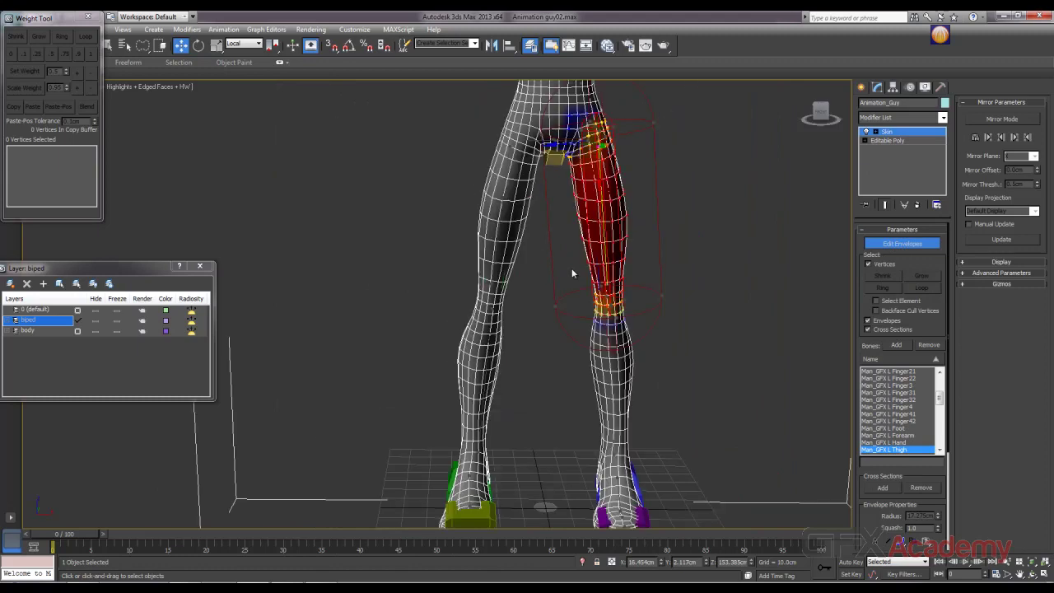
{"action": "middle_click_drag", "start_coordinate": [504, 259], "coordinate": [504, 272]}
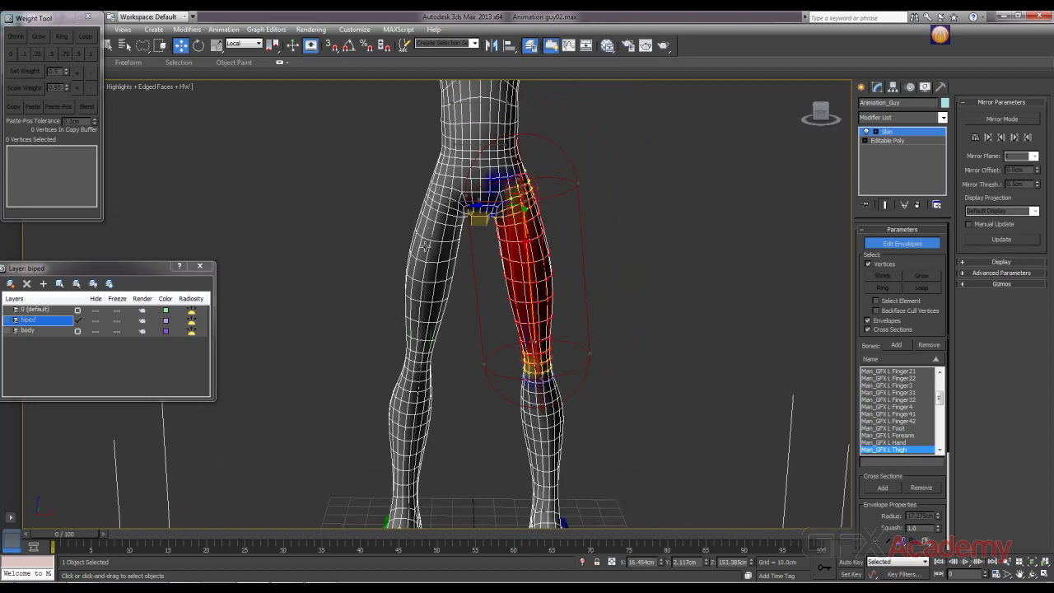
{"action": "middle_click_drag", "start_coordinate": [550, 261], "coordinate": [531, 245]}
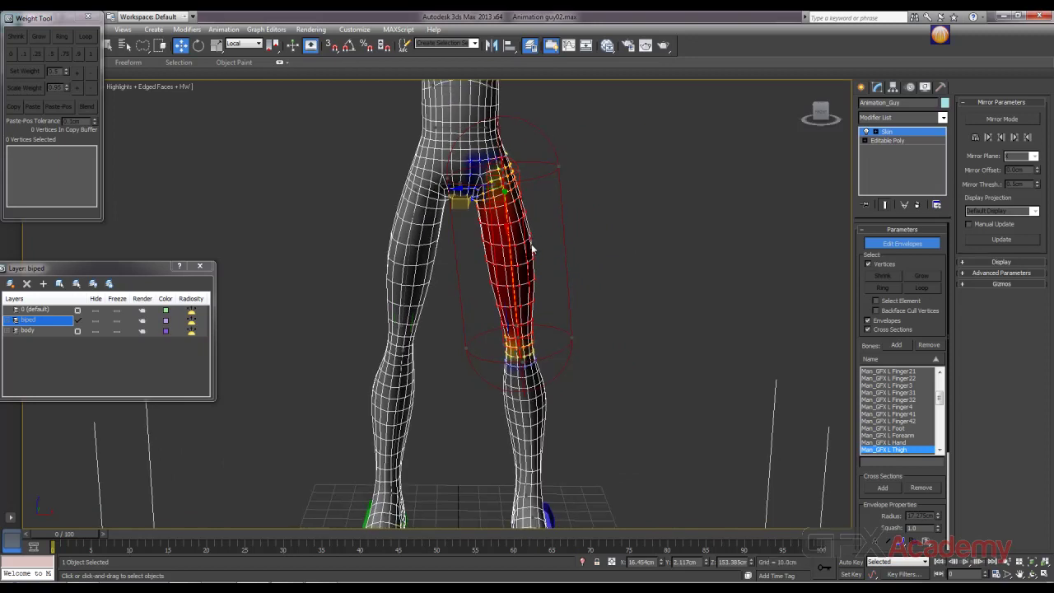
{"action": "left_click", "coordinate": [999, 119]}
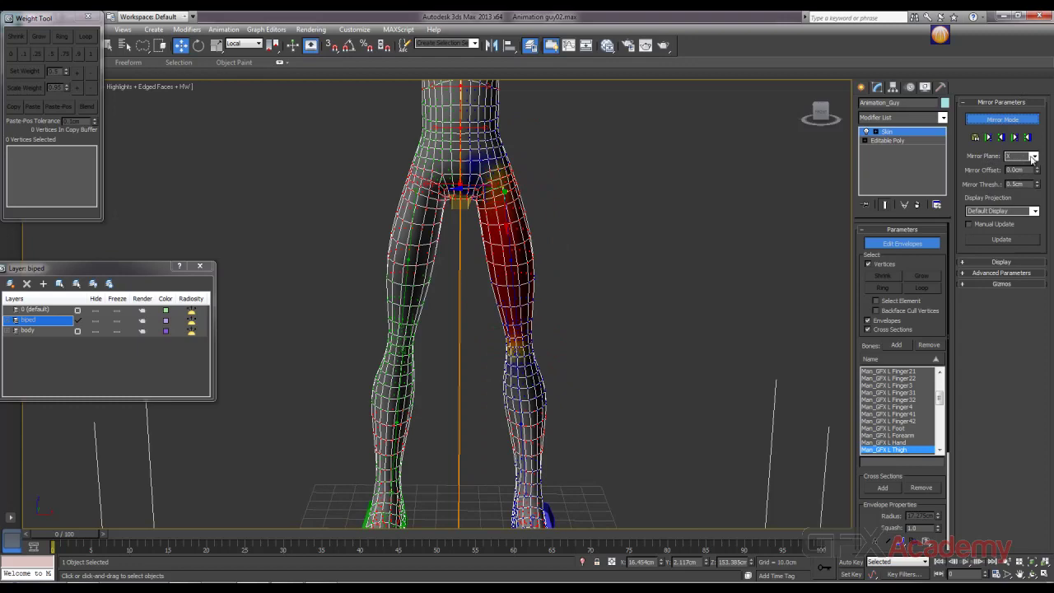
{"action": "scroll", "coordinate": [418, 290], "scroll_direction": "down", "scroll_amount": 8}
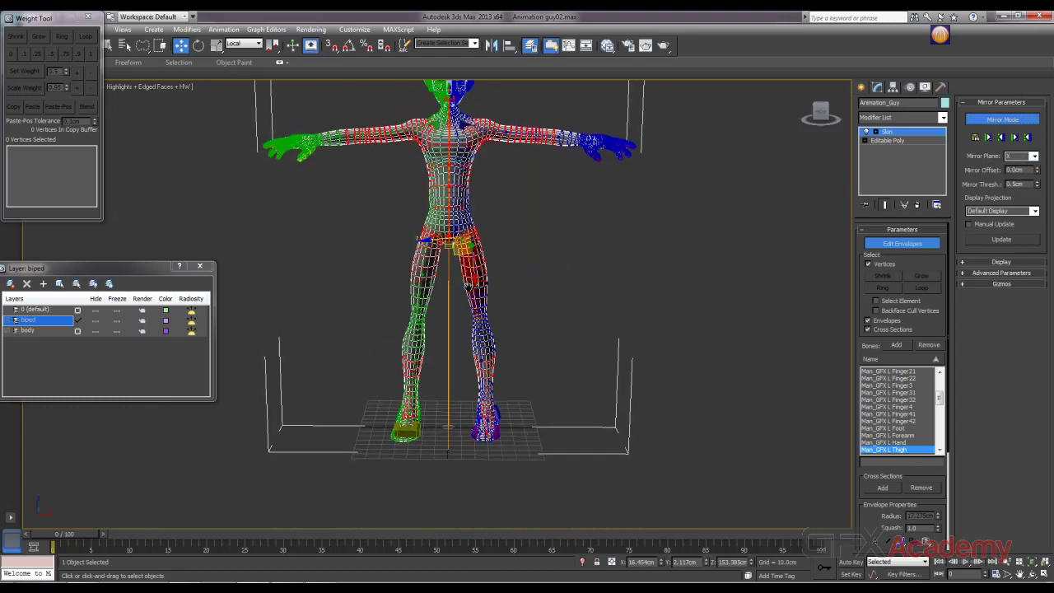
{"action": "middle_click_drag", "start_coordinate": [468, 293], "coordinate": [601, 302]}
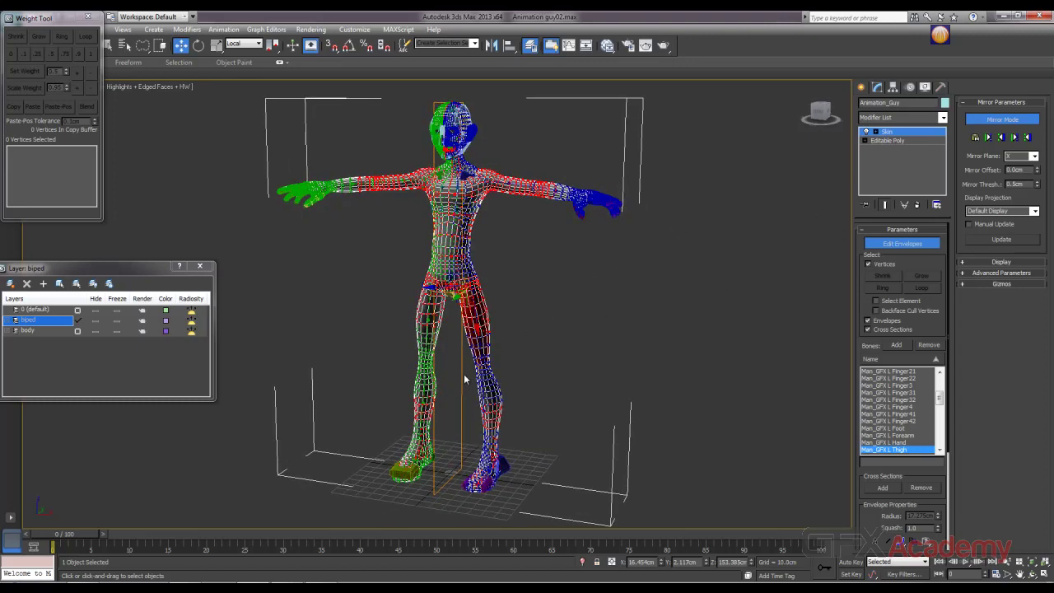
{"action": "middle_click_drag", "start_coordinate": [465, 416], "coordinate": [412, 416], "text": "alt"}
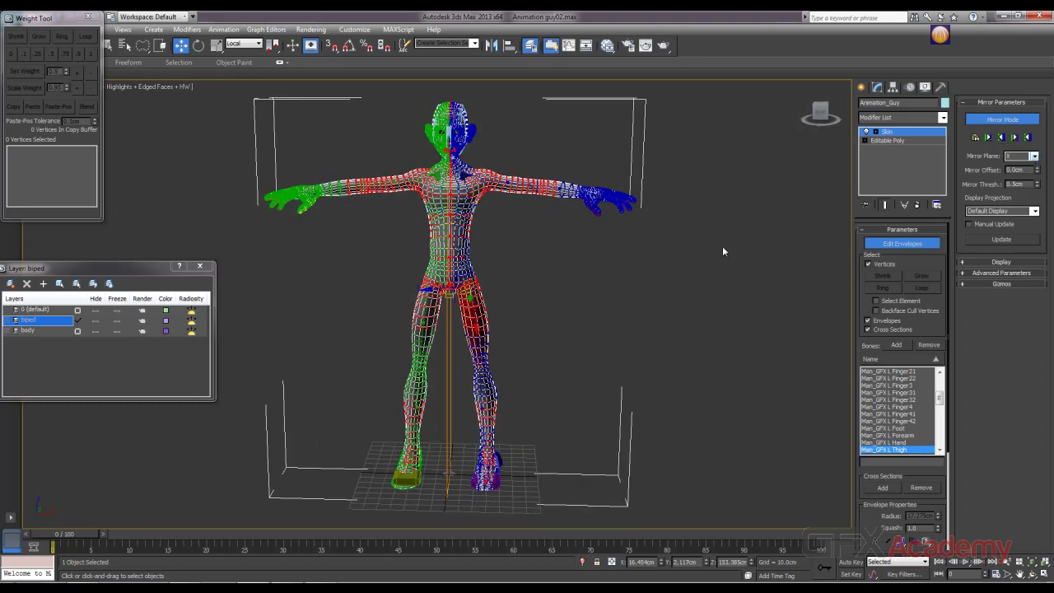
{"action": "middle_click_drag", "start_coordinate": [606, 303], "coordinate": [627, 296], "text": "alt"}
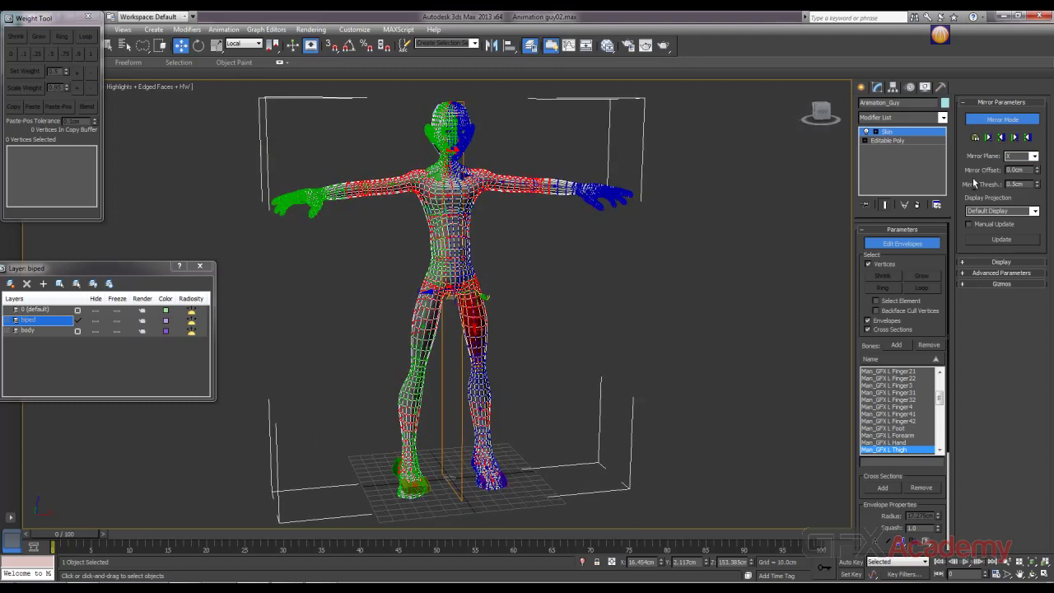
Step: Try the Y axis as the mirror plane and check how it crosses the character
{"action": "left_click", "coordinate": [1032, 157]}
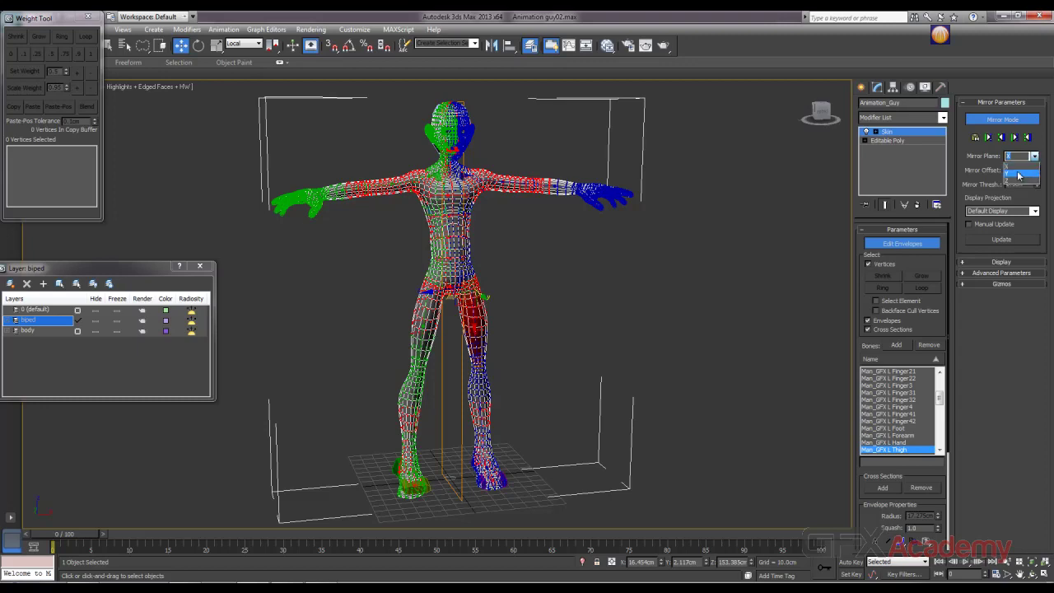
{"action": "left_click", "coordinate": [1018, 175]}
{"action": "middle_click_drag", "start_coordinate": [692, 280], "coordinate": [606, 271], "text": "alt"}
{"action": "middle_click_drag", "start_coordinate": [584, 235], "coordinate": [671, 235], "text": "alt"}
Step: Try the Z axis as the mirror plane and check its position at the character's feet
{"action": "left_click", "coordinate": [1025, 155]}
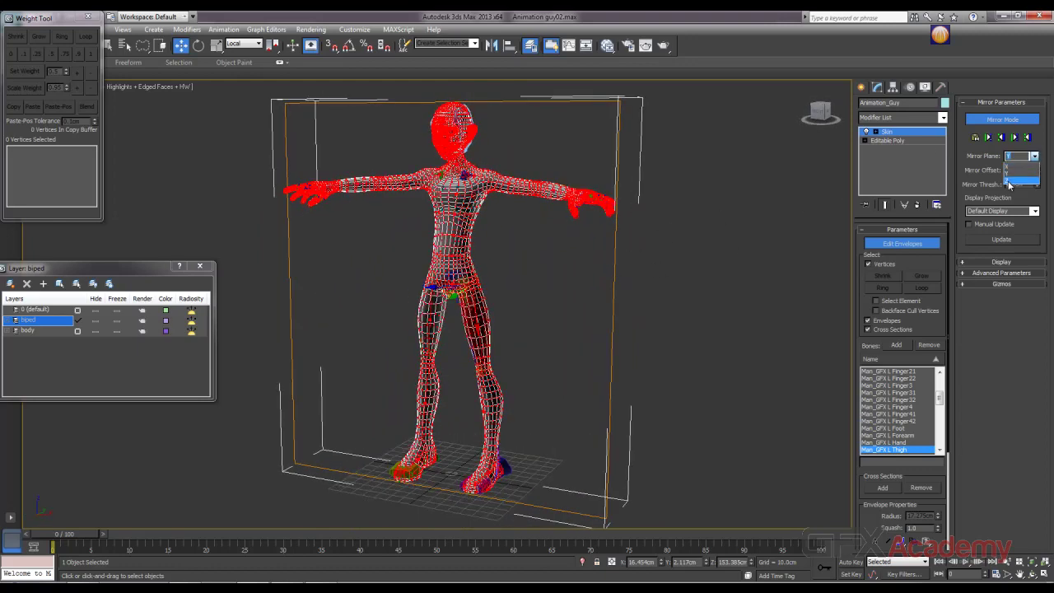
{"action": "left_click", "coordinate": [1014, 186]}
{"action": "middle_click_drag", "start_coordinate": [484, 431], "coordinate": [499, 304]}
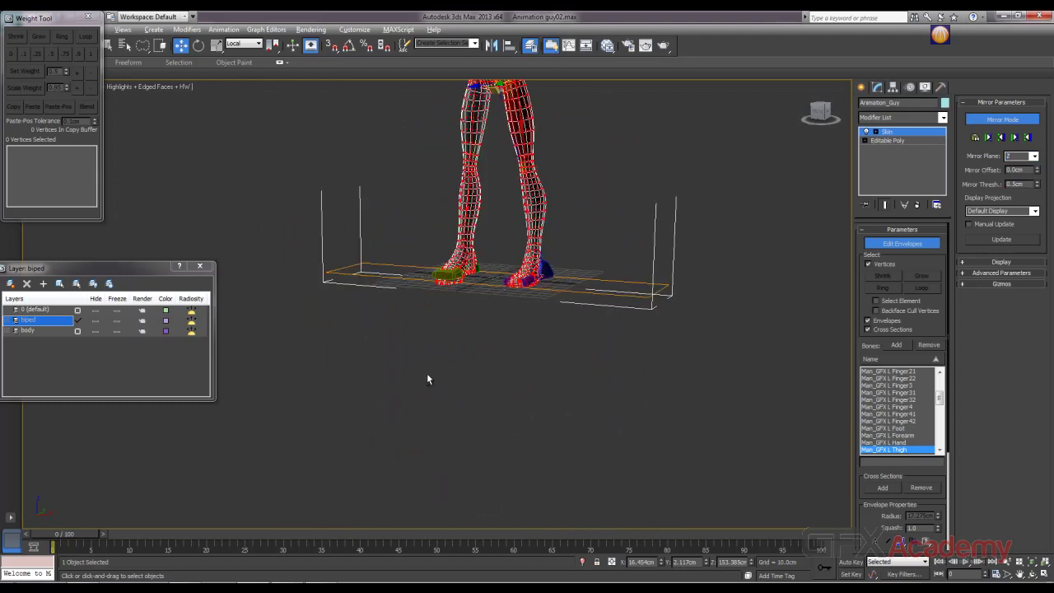
{"action": "middle_click_drag", "start_coordinate": [427, 380], "coordinate": [503, 184], "text": "alt"}
{"action": "key", "text": "z"}
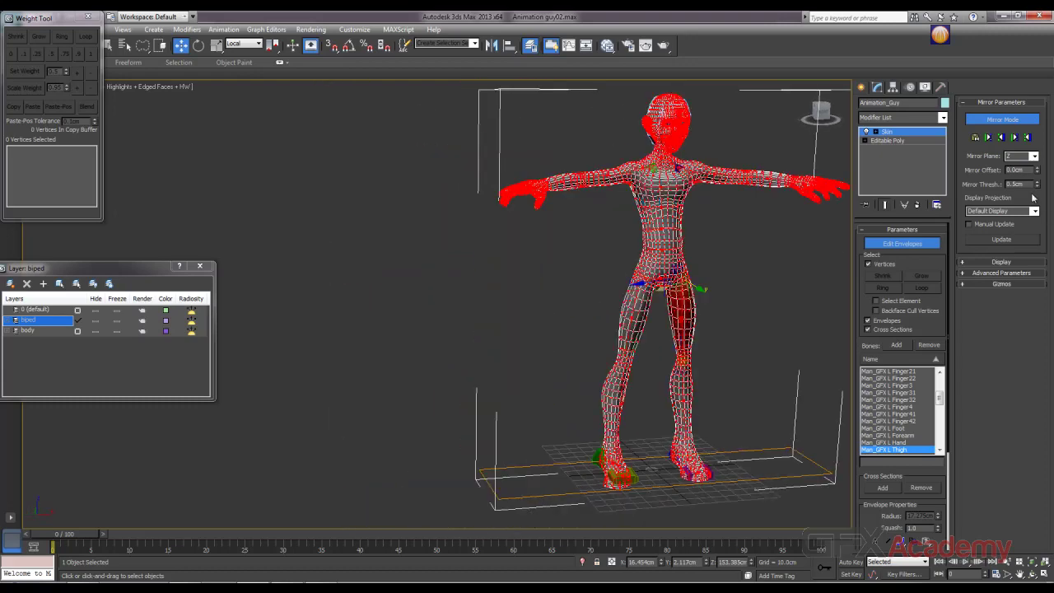
Step: Set the Skin mirror plane back to X and check that it splits the character down the middle
{"action": "left_click", "coordinate": [1032, 156]}
{"action": "left_click", "coordinate": [1021, 168]}
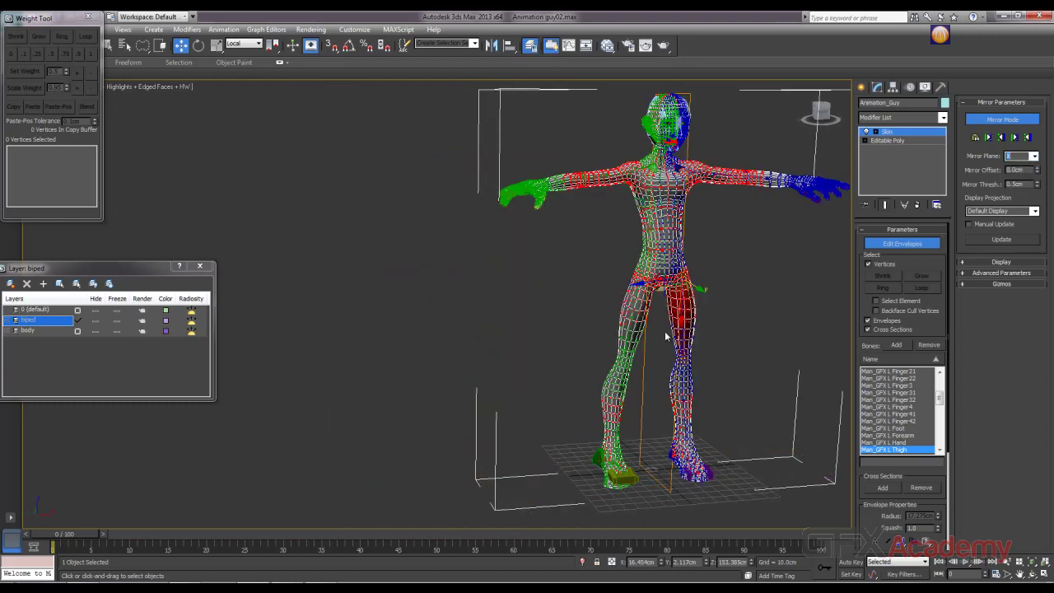
{"action": "middle_click_drag", "start_coordinate": [519, 337], "coordinate": [552, 311]}
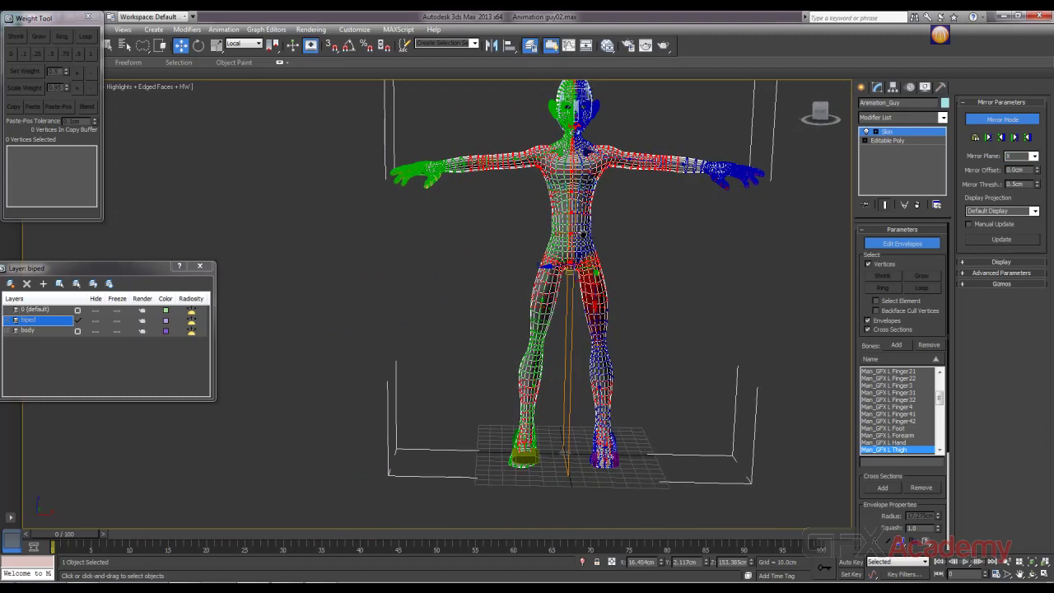
{"action": "middle_click_drag", "start_coordinate": [583, 234], "coordinate": [537, 245]}
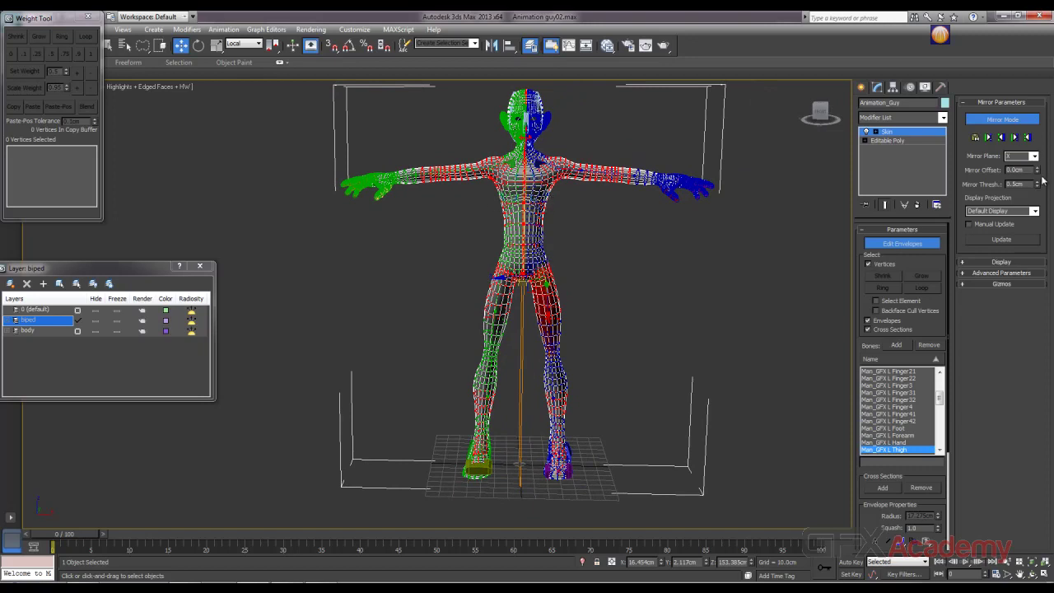
Step: Try shifting the mirror plane with a Mirror Offset of 10 cm, and reset the offset to 0
{"action": "left_click_drag", "start_coordinate": [1027, 170], "coordinate": [983, 169]}
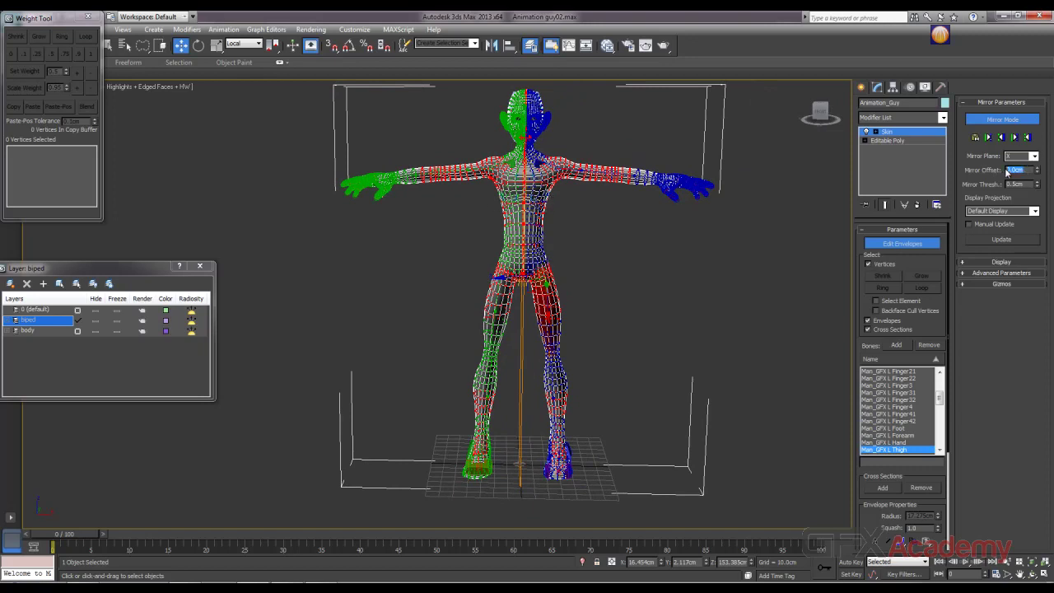
{"action": "type", "text": "10"}
{"action": "key", "text": "Return"}
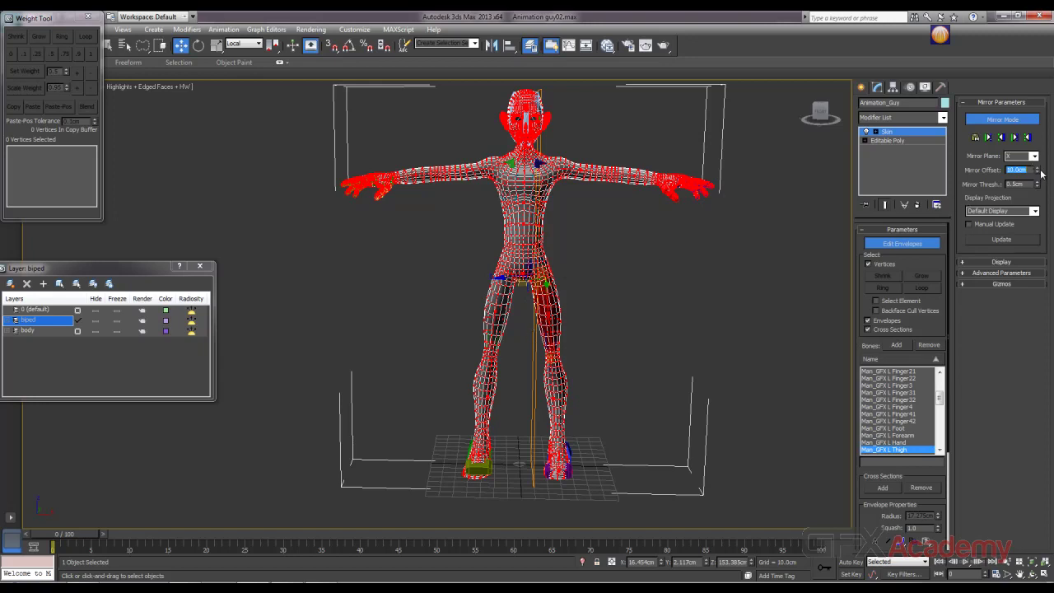
{"action": "left_click_drag", "start_coordinate": [1041, 172], "coordinate": [1028, 237]}
{"action": "left_click_drag", "start_coordinate": [1029, 340], "coordinate": [1029, 182]}
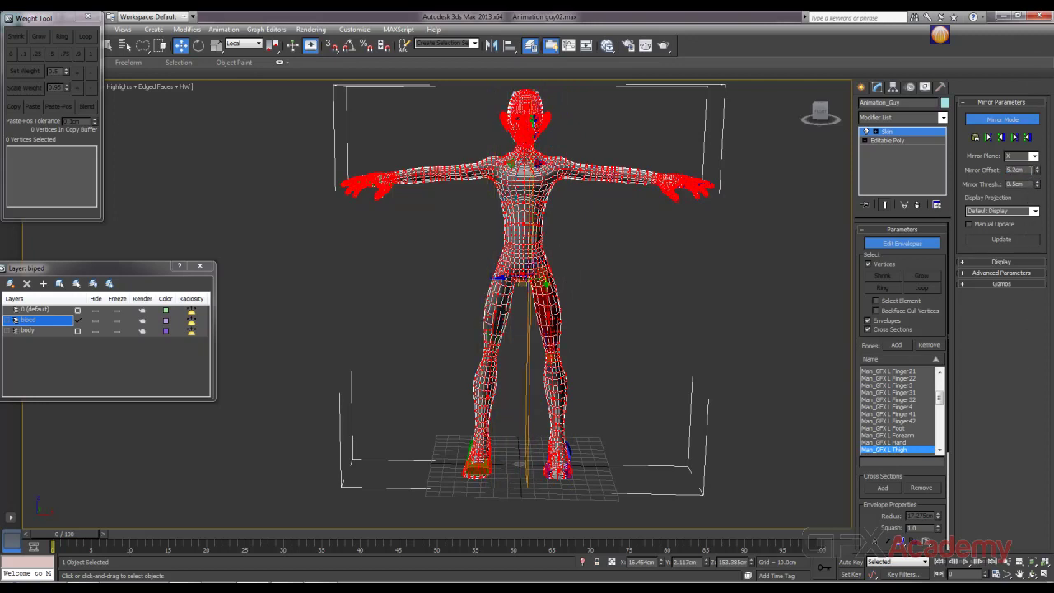
{"action": "type", "text": "0"}
{"action": "key", "text": "Return"}
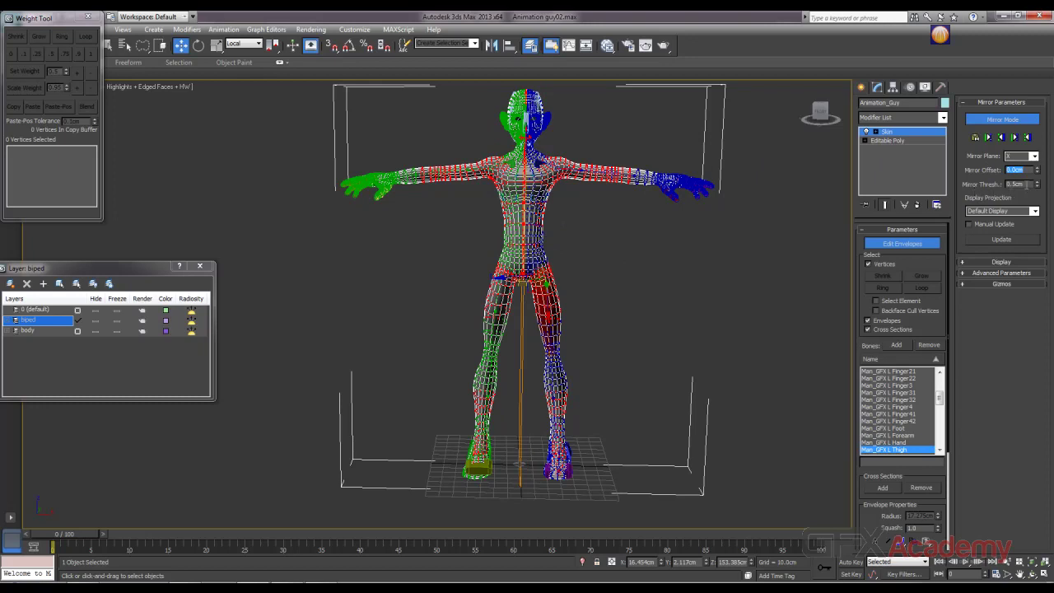
Step: Raise the Mirror Threshold to 10 cm so more vertices are matched across the plane
{"action": "left_click_drag", "start_coordinate": [1038, 188], "coordinate": [992, 183]}
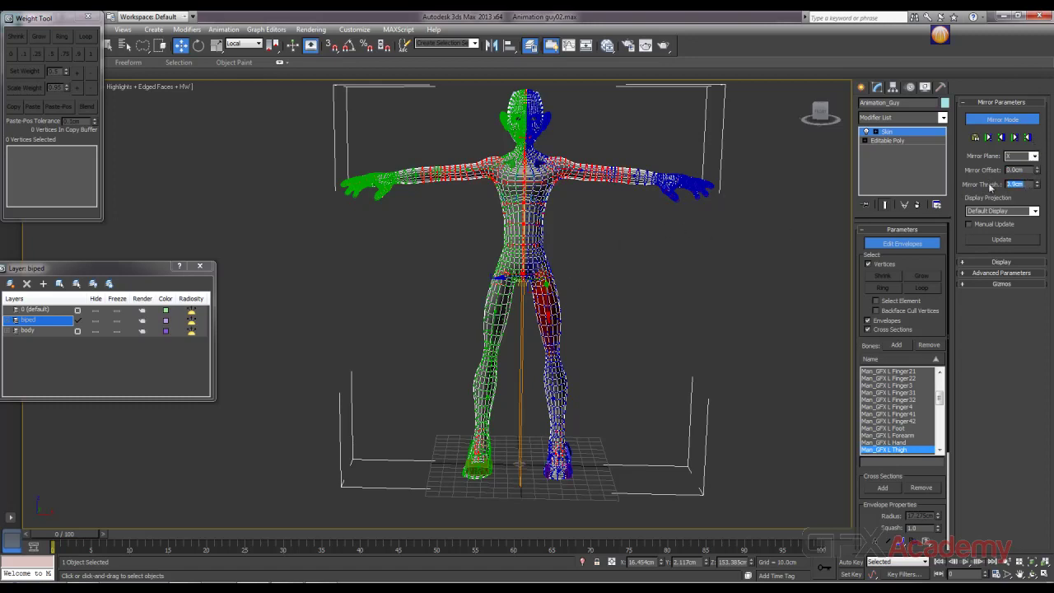
{"action": "type", "text": "10"}
{"action": "key", "text": "Return"}
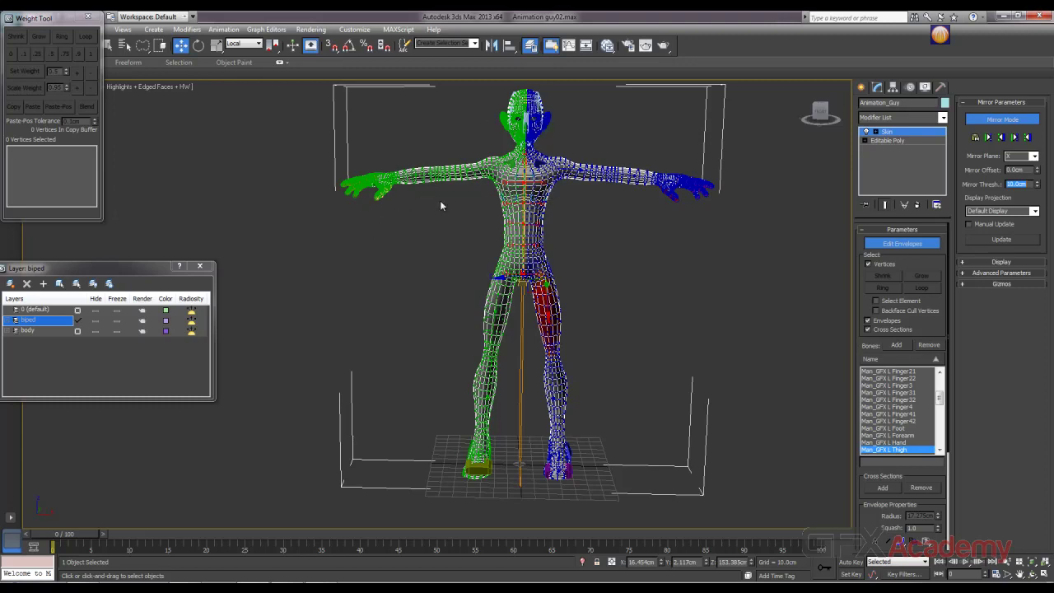
Step: Paste the blue side's vertex weights onto the green side of the character and leave envelope editing
{"action": "middle_click_drag", "start_coordinate": [448, 245], "coordinate": [445, 247], "text": "alt"}
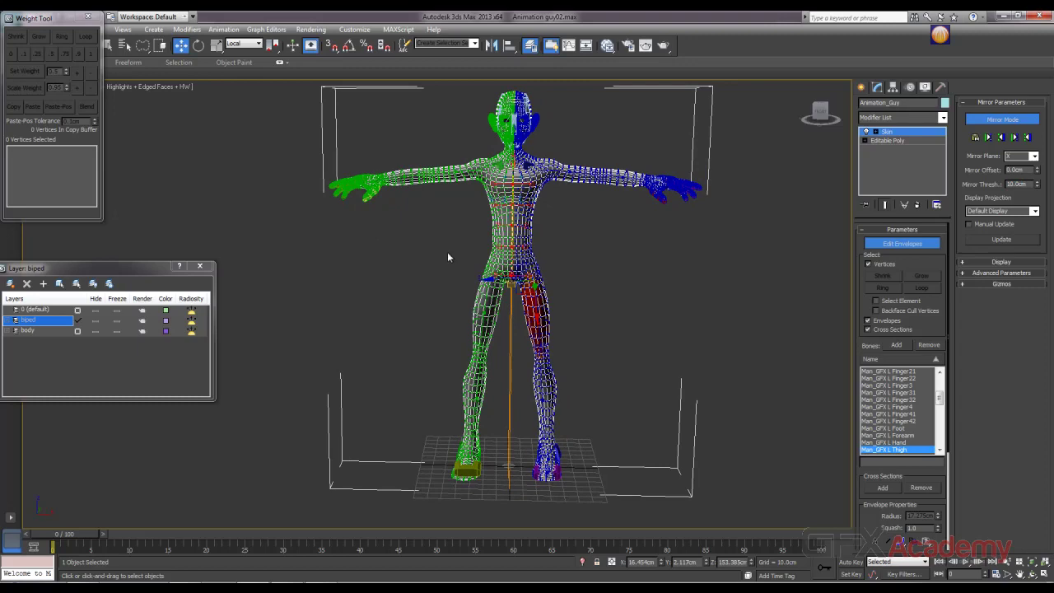
{"action": "scroll", "coordinate": [447, 252], "scroll_direction": "up", "scroll_amount": 5}
{"action": "key", "text": "z"}
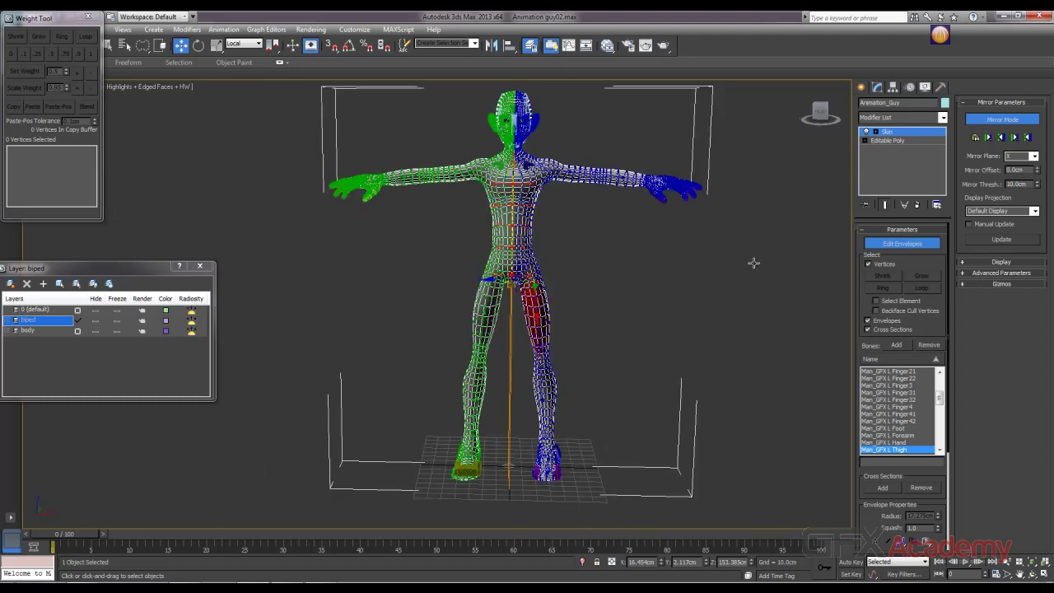
{"action": "left_click", "coordinate": [1028, 138]}
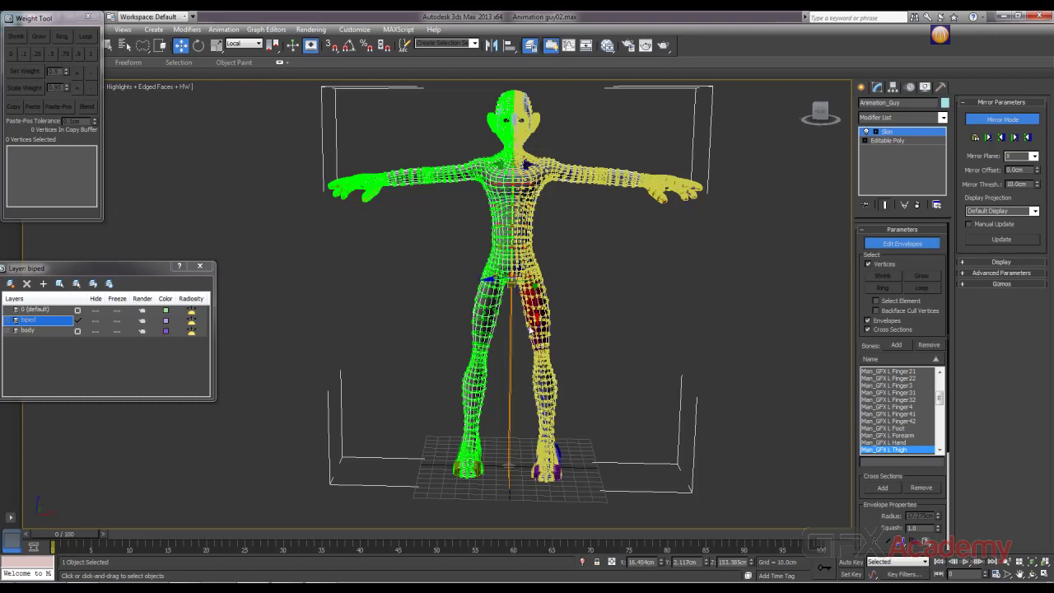
{"action": "left_click", "coordinate": [896, 242]}
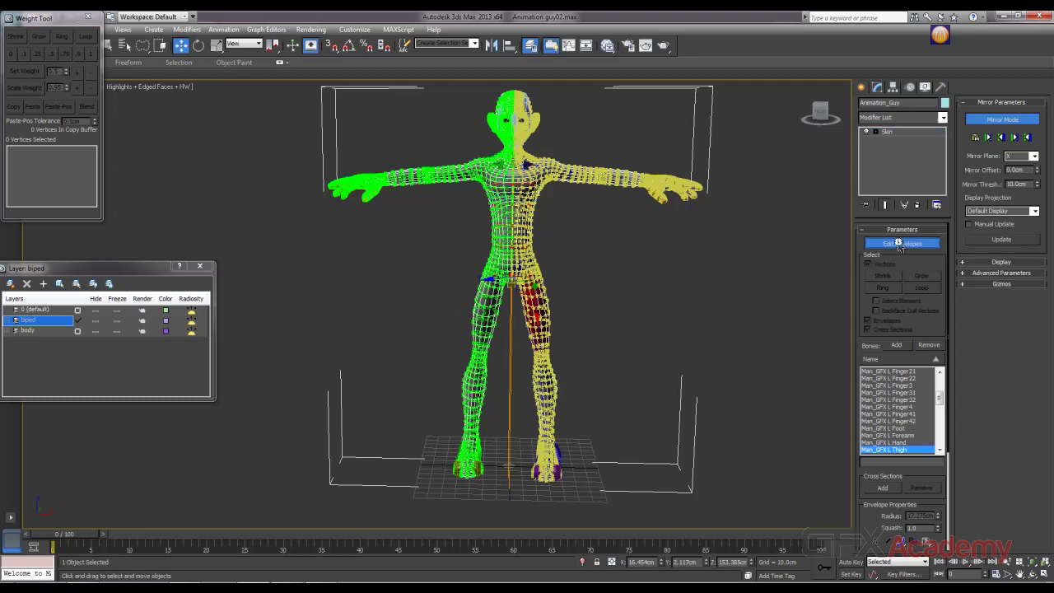
Step: Lift the right foot bone up and forward to test the mirrored weights, and inspect the bent leg from several angles
{"action": "middle_click_drag", "start_coordinate": [380, 418], "coordinate": [439, 475], "text": "alt"}
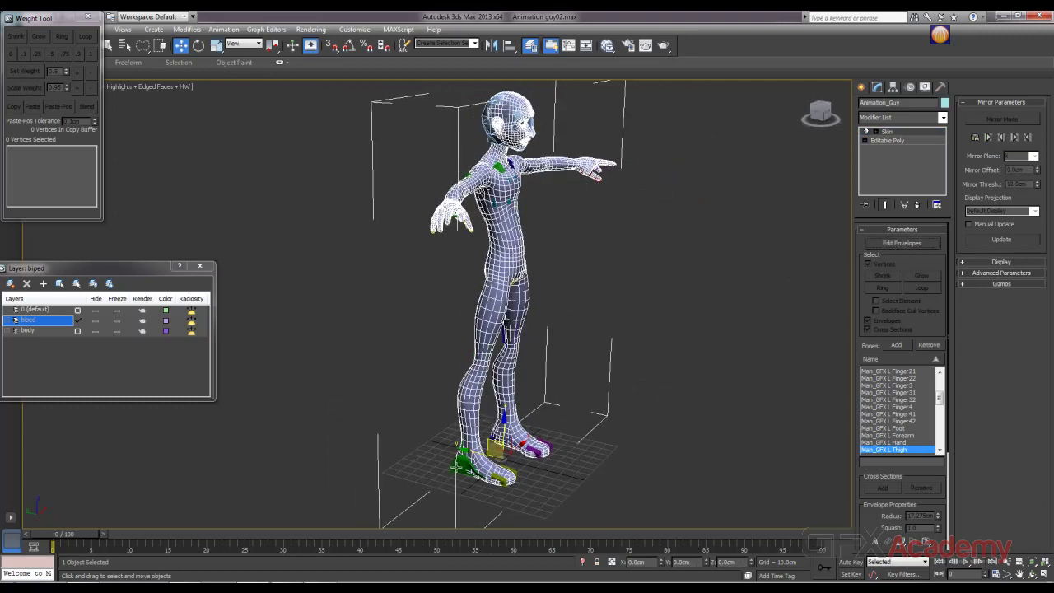
{"action": "left_click", "coordinate": [457, 466]}
{"action": "left_click_drag", "start_coordinate": [450, 430], "coordinate": [568, 353]}
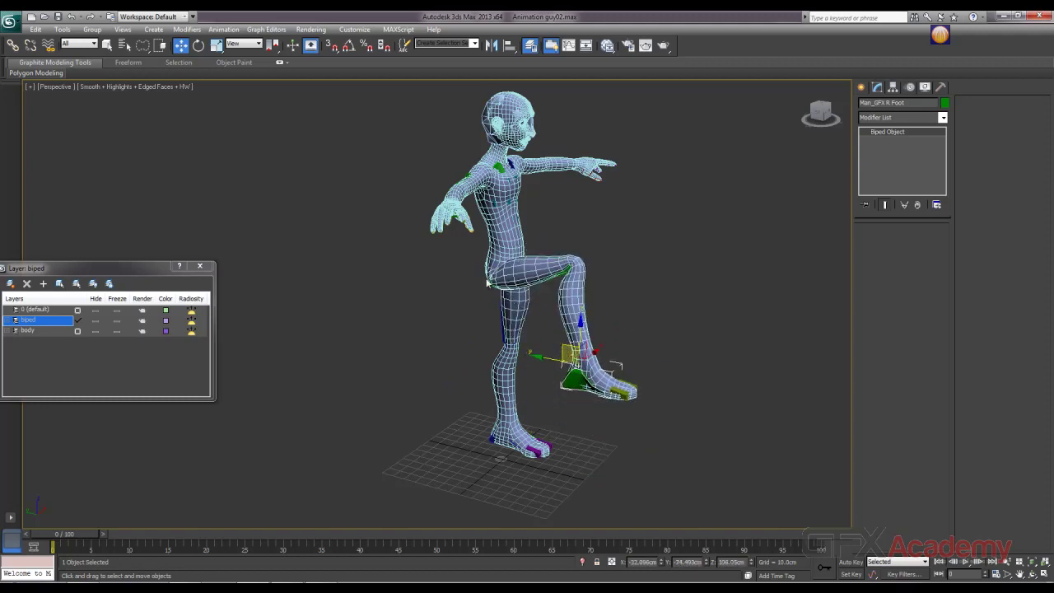
{"action": "middle_click_drag", "start_coordinate": [496, 336], "coordinate": [445, 293], "text": "alt"}
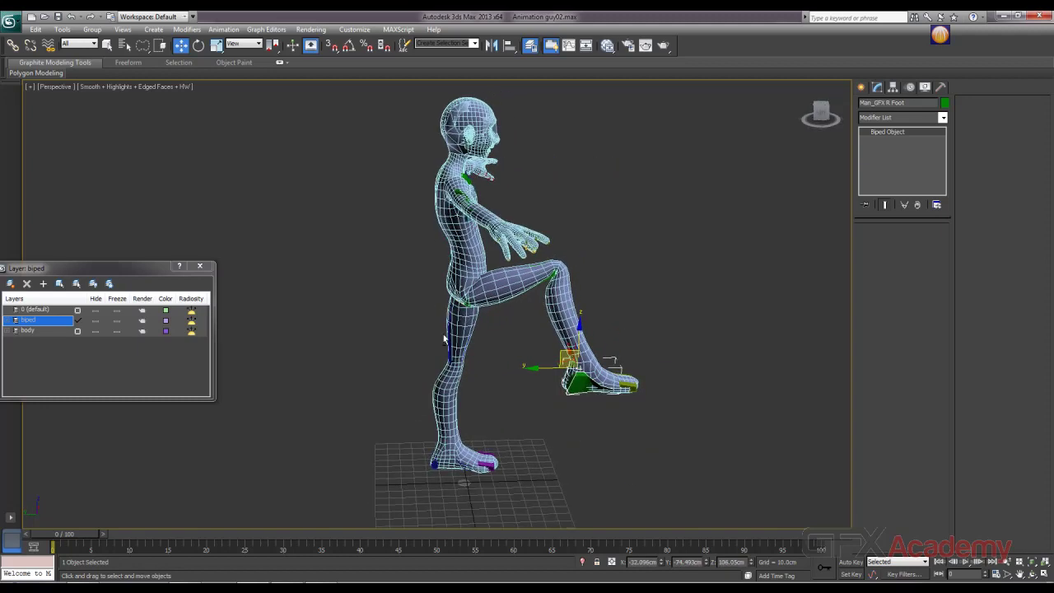
{"action": "middle_click_drag", "start_coordinate": [445, 338], "coordinate": [475, 306], "text": "alt"}
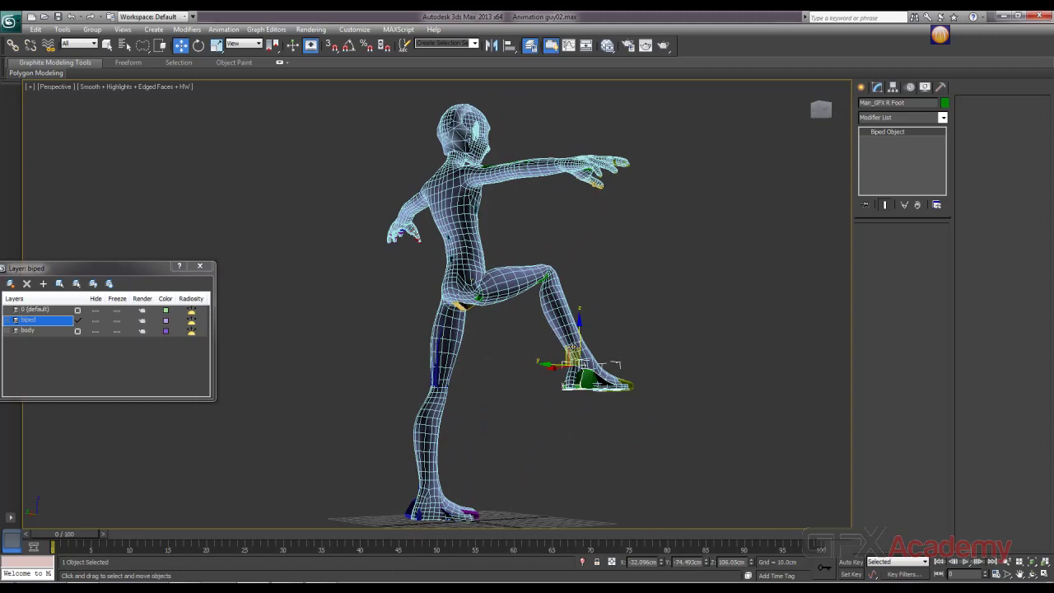
{"action": "mouse_move", "coordinate": [577, 354]}
{"action": "middle_mouse_down", "text": "alt"}
{"action": "mouse_move", "coordinate": [554, 404]}
{"action": "mouse_move", "coordinate": [515, 393]}
{"action": "mouse_move", "coordinate": [576, 349]}
{"action": "middle_mouse_up", "text": "alt"}
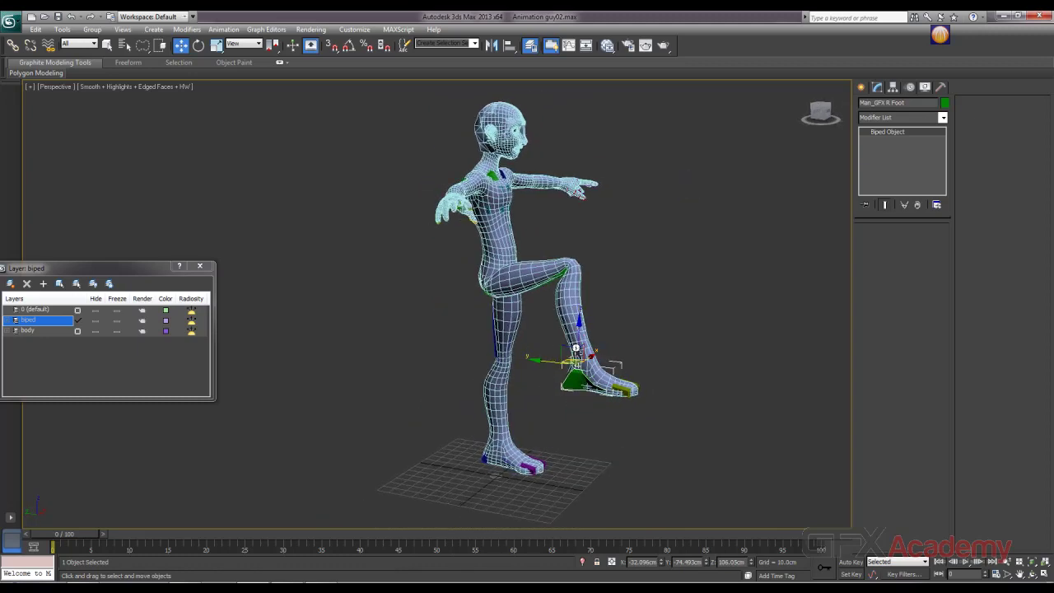
Step: Try a lower position for the raised right foot, and undo the test moves to restore the character's rest pose
{"action": "left_click_drag", "start_coordinate": [575, 348], "coordinate": [512, 387]}
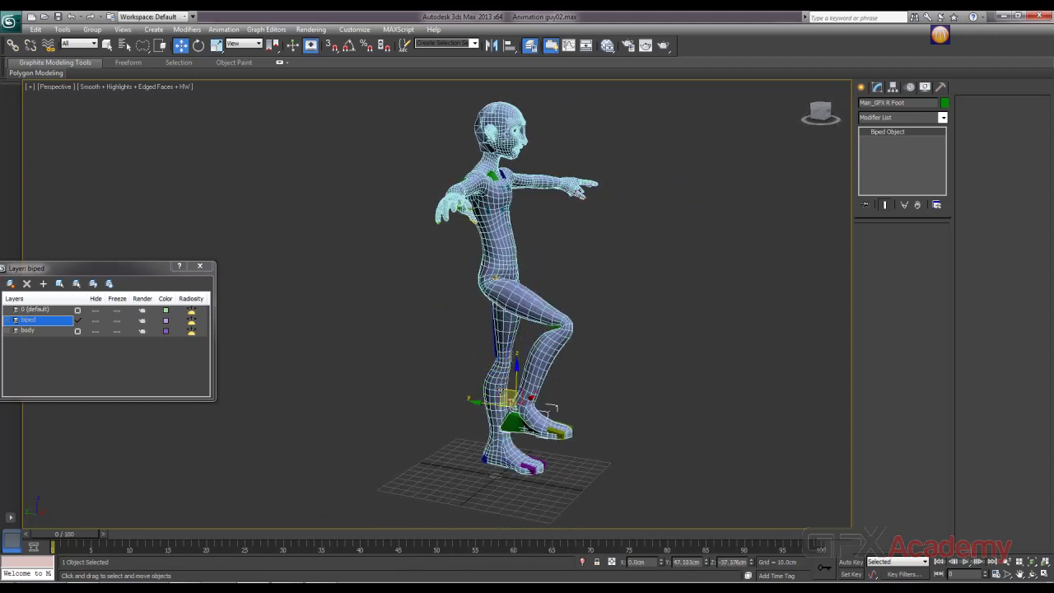
{"action": "key", "text": "ctrl+z"}
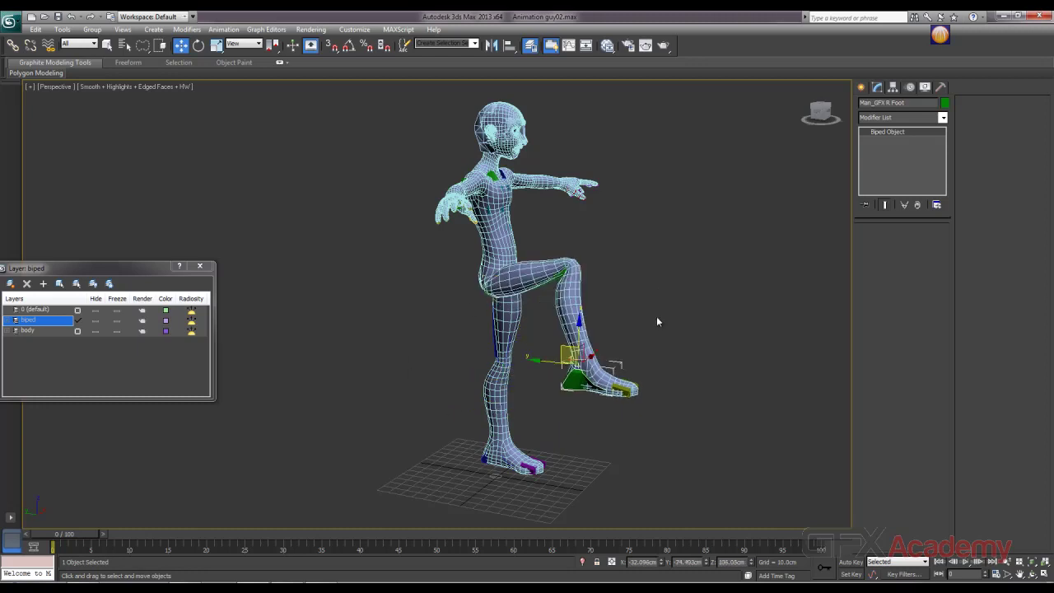
{"action": "key", "text": "ctrl+y"}
{"action": "key", "text": "ctrl+y"}
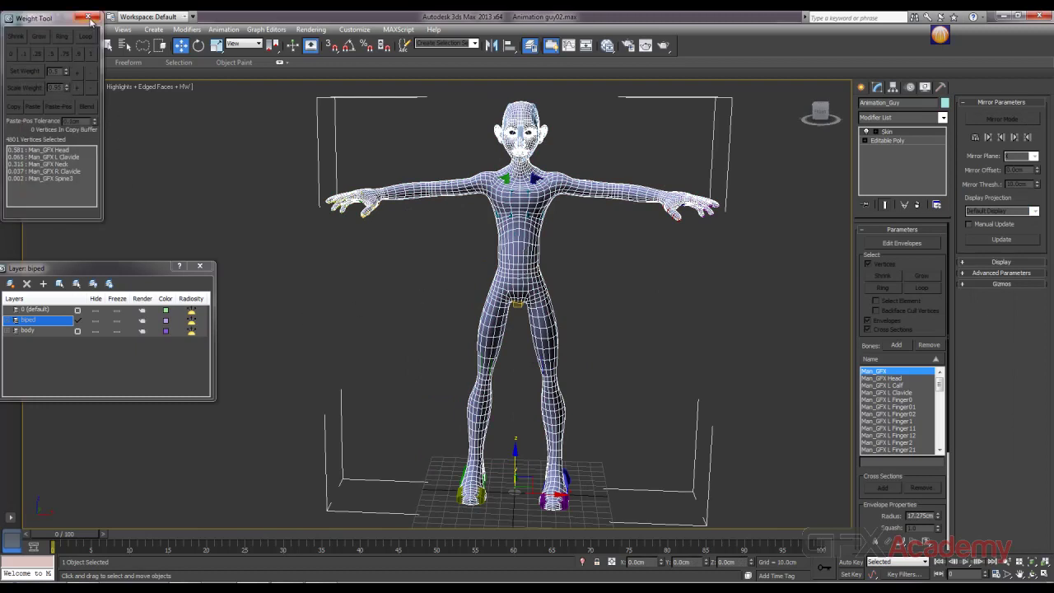
Step: Close the Weight Tool and the layer manager to clear the viewport
{"action": "left_click", "coordinate": [88, 16]}
{"action": "left_click_drag", "start_coordinate": [139, 268], "coordinate": [162, 204]}
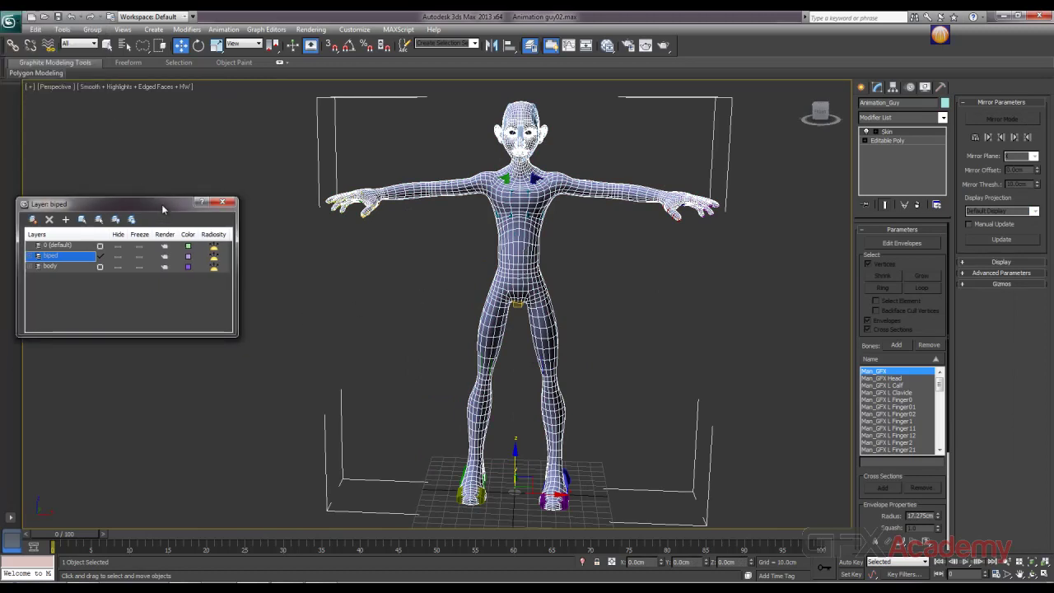
{"action": "left_click", "coordinate": [222, 201]}
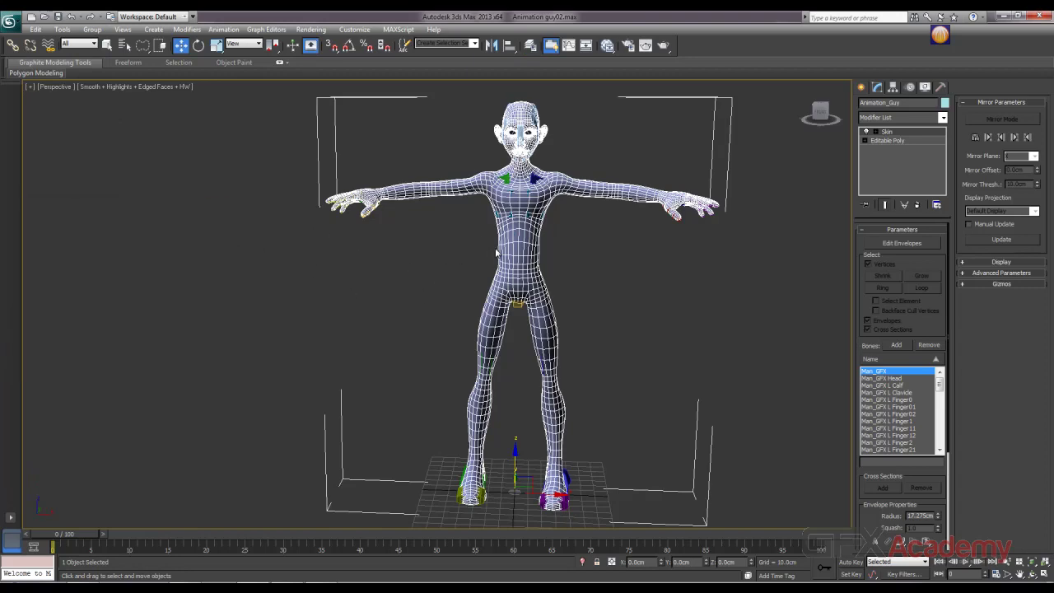
{"action": "middle_click_drag", "start_coordinate": [446, 268], "coordinate": [363, 293], "text": "alt"}
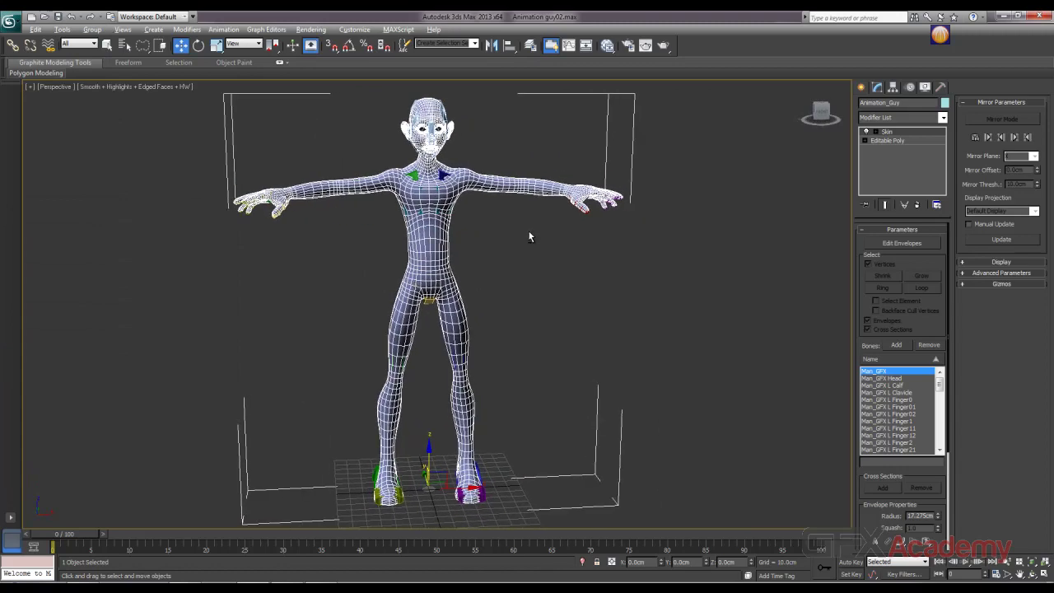
{"action": "middle_click_drag", "start_coordinate": [530, 236], "coordinate": [505, 238], "text": "alt"}
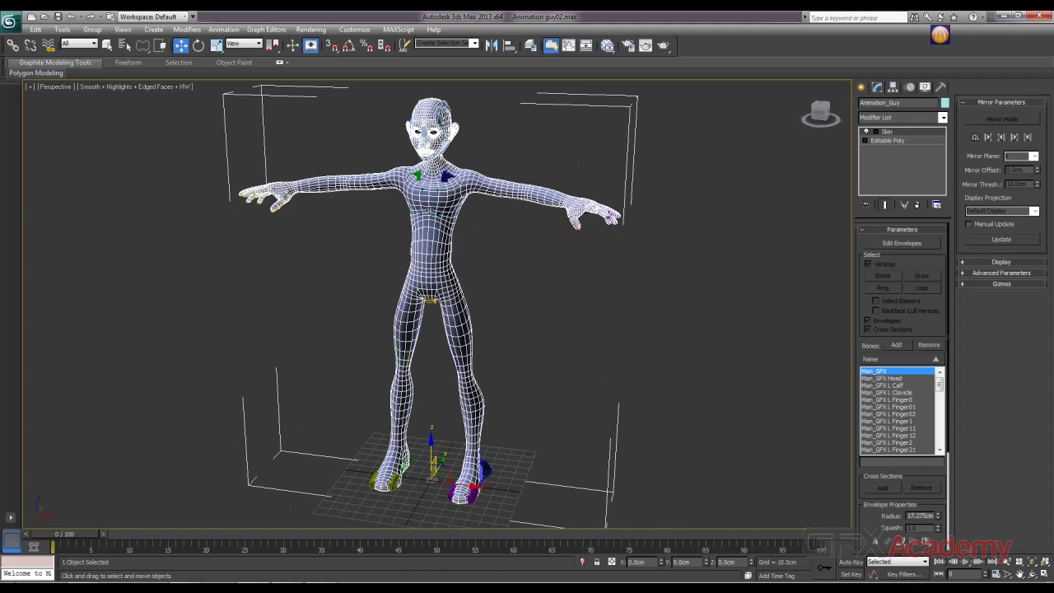
{"action": "middle_click_drag", "start_coordinate": [444, 224], "coordinate": [467, 222], "text": "alt"}
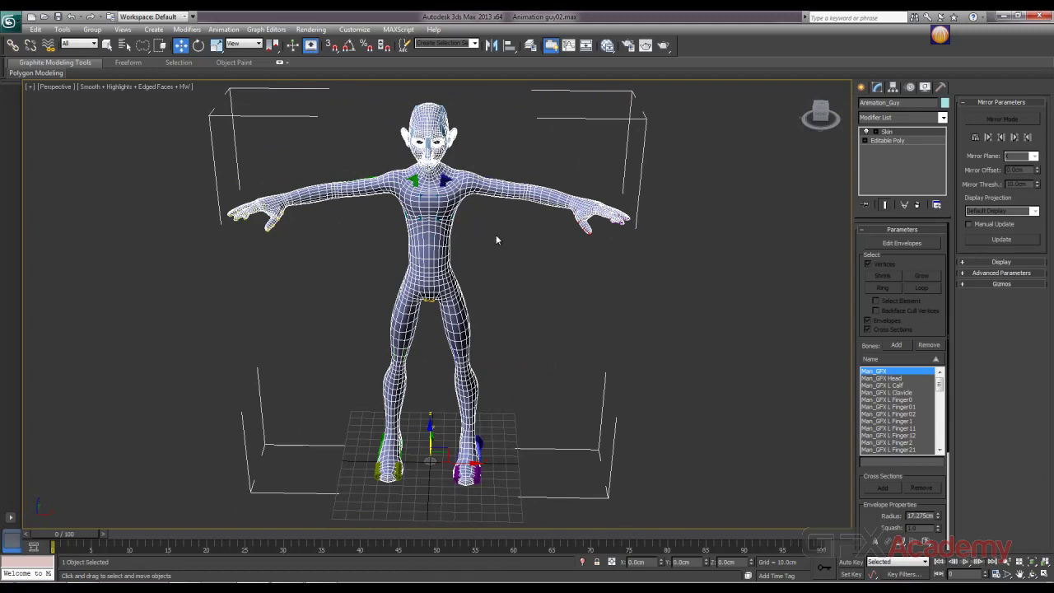
{"action": "scroll", "coordinate": [553, 210], "scroll_direction": "up", "scroll_amount": 5}
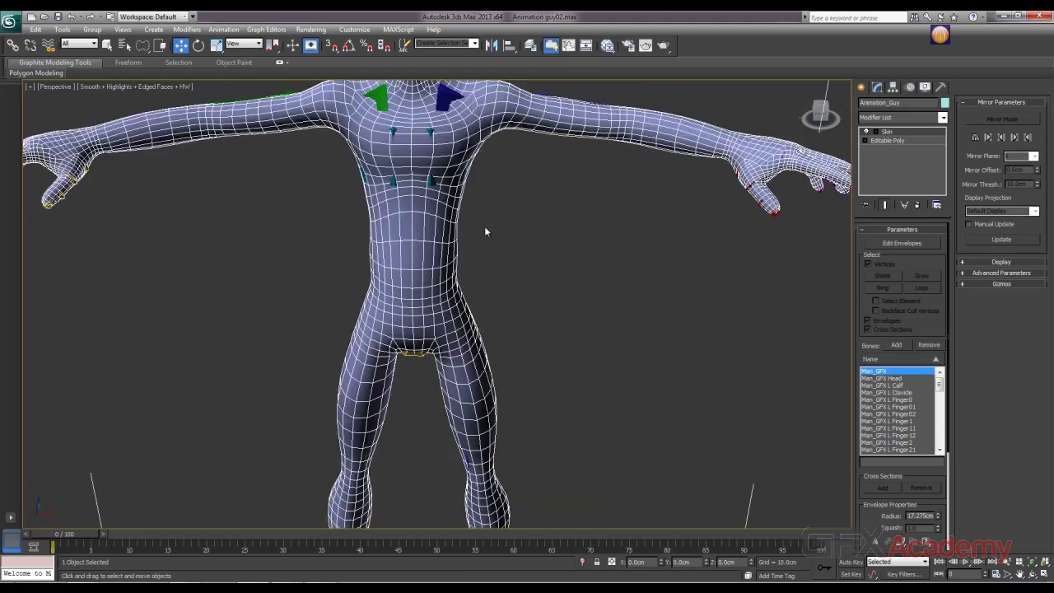
{"action": "middle_click_drag", "start_coordinate": [483, 228], "coordinate": [514, 219]}
{"action": "scroll", "coordinate": [510, 244], "scroll_direction": "down", "scroll_amount": 8}
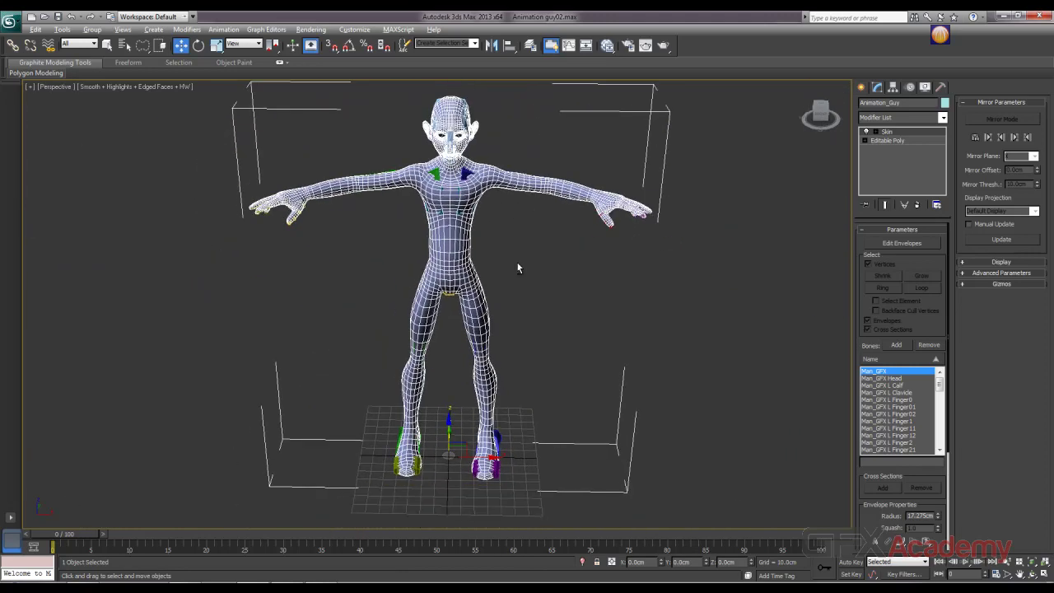
{"action": "middle_click_drag", "start_coordinate": [516, 261], "coordinate": [519, 247], "text": "alt"}
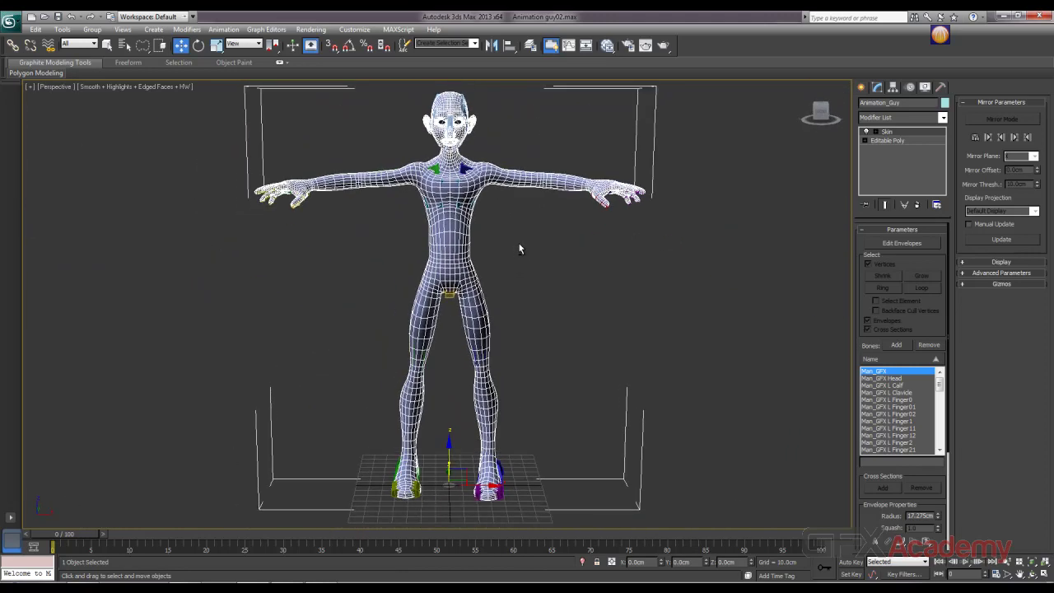
Step: Open the Preference Settings and check the number of Scene Undo levels in the general preferences
{"action": "left_click", "coordinate": [354, 29]}
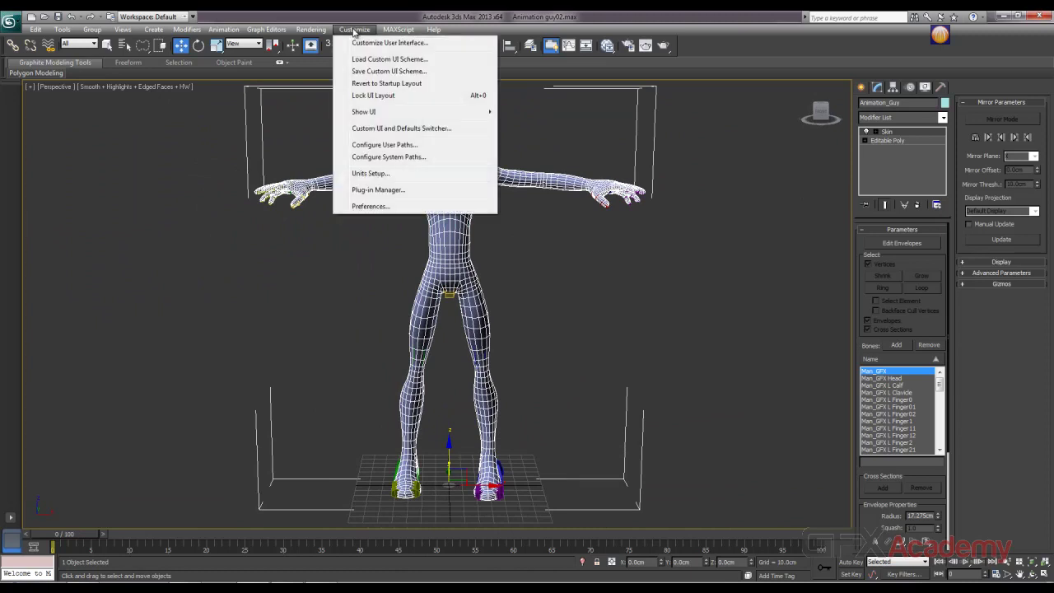
{"action": "left_click", "coordinate": [378, 207]}
{"action": "left_click_drag", "start_coordinate": [424, 156], "coordinate": [573, 155]}
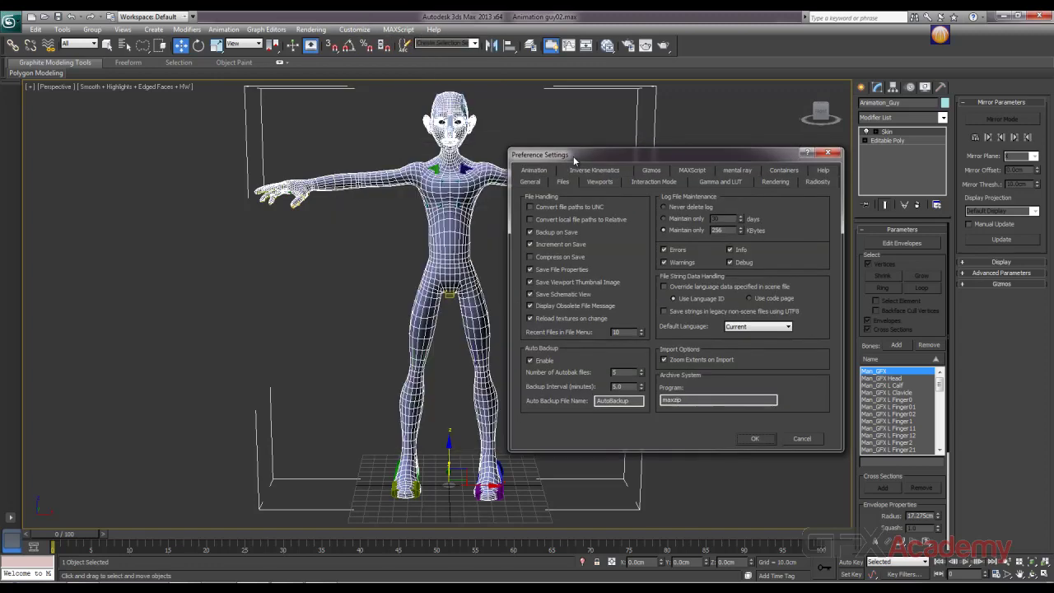
{"action": "left_click", "coordinate": [530, 181]}
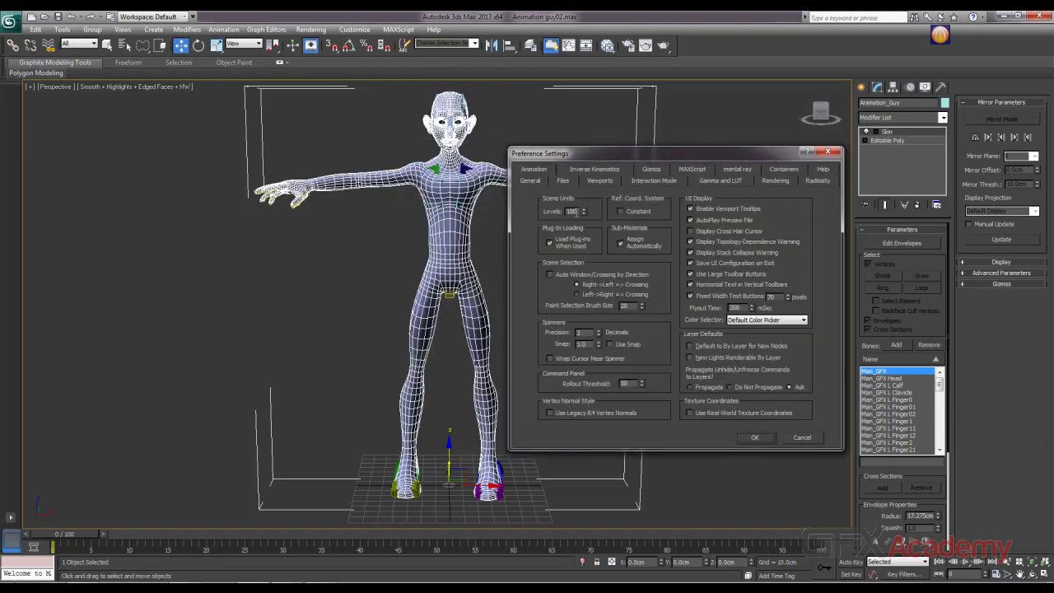
{"action": "left_click_drag", "start_coordinate": [579, 211], "coordinate": [563, 213]}
{"action": "left_click", "coordinate": [579, 211]}
Step: Review the Auto Backup file count and the viewport display driver, and accept the preferences
{"action": "left_click", "coordinate": [563, 181]}
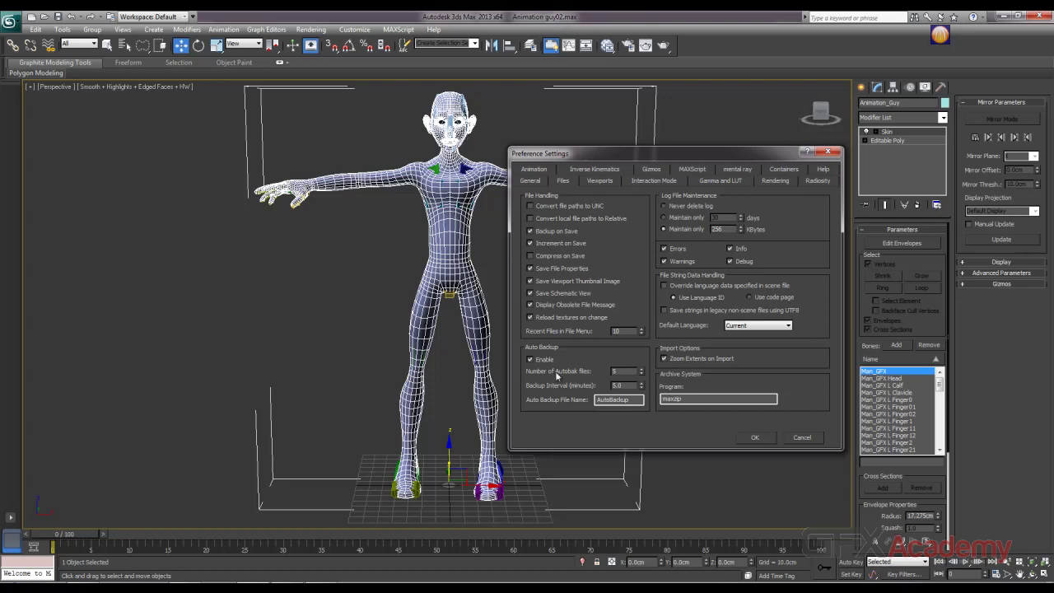
{"action": "double_click", "coordinate": [624, 372]}
{"action": "left_click", "coordinate": [602, 183]}
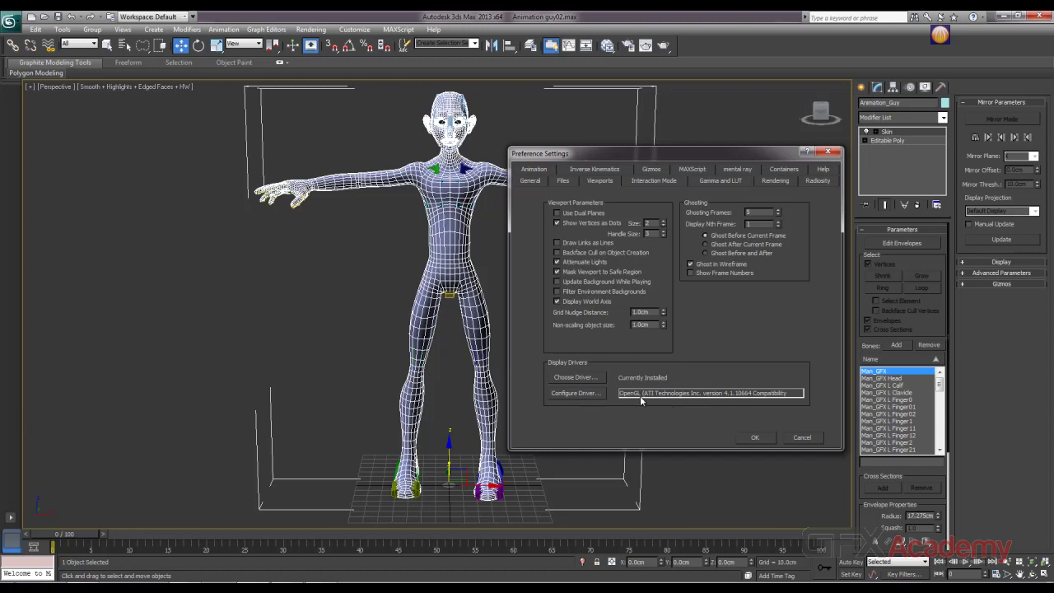
{"action": "left_click", "coordinate": [530, 181]}
{"action": "left_click", "coordinate": [754, 437]}
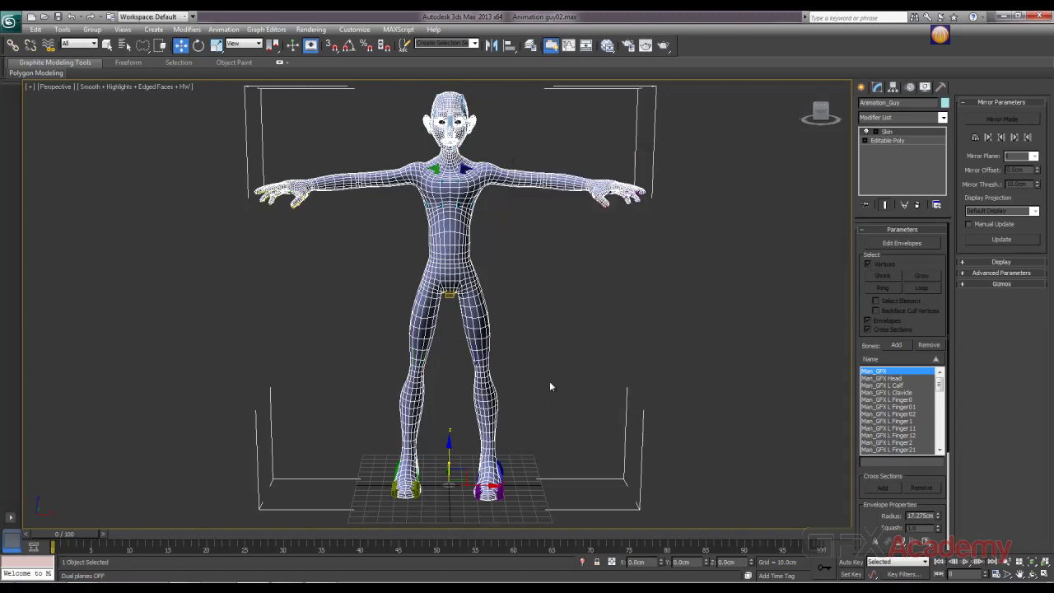
{"action": "middle_click_drag", "start_coordinate": [549, 380], "coordinate": [433, 314], "text": "alt"}
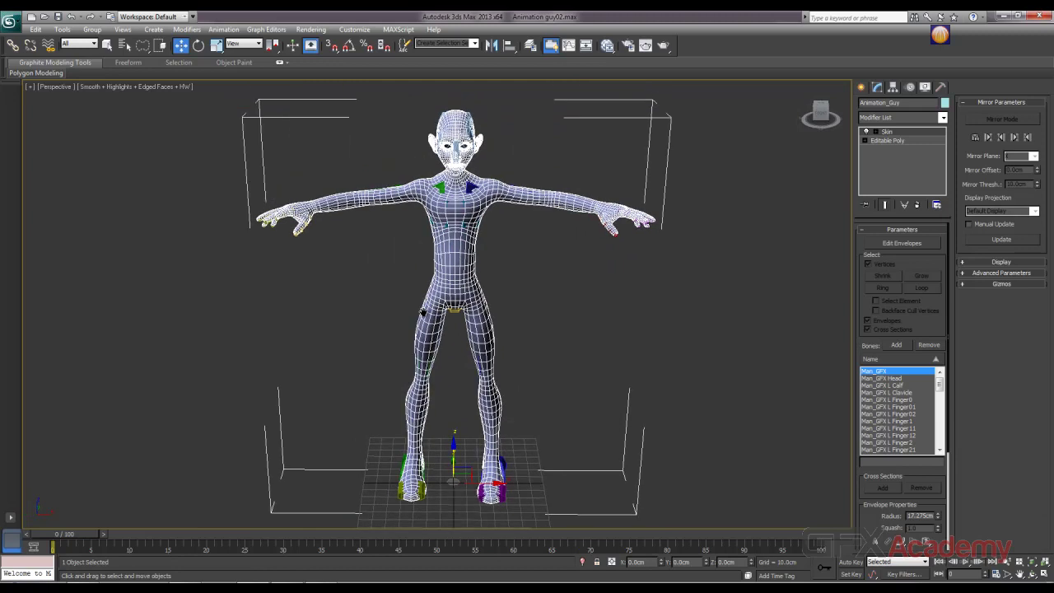